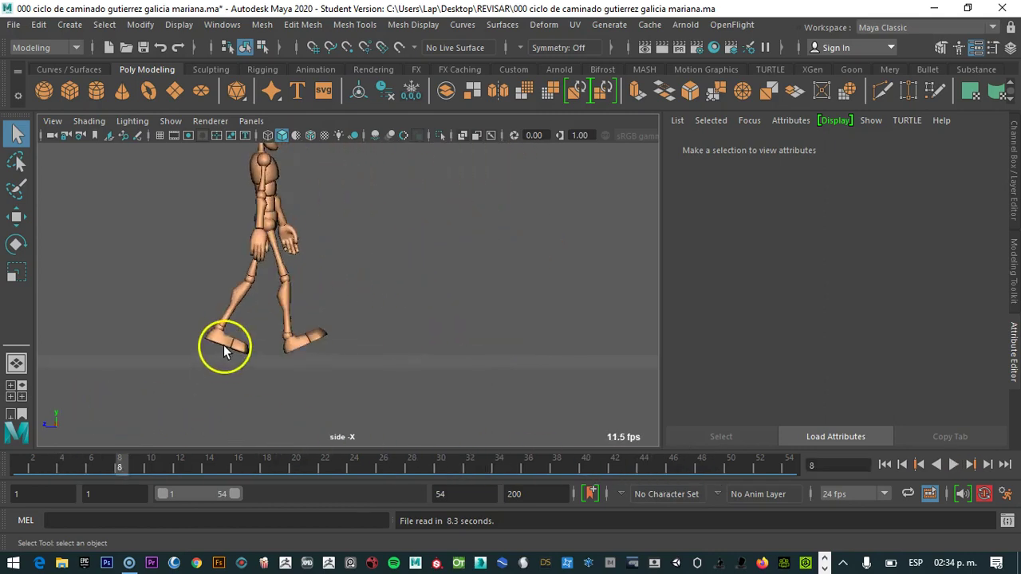
- Turn on the visibility of the Controls display layer to show the rig's control curves
left_click(177, 465)
left_click_drag(177, 465, 105, 432)
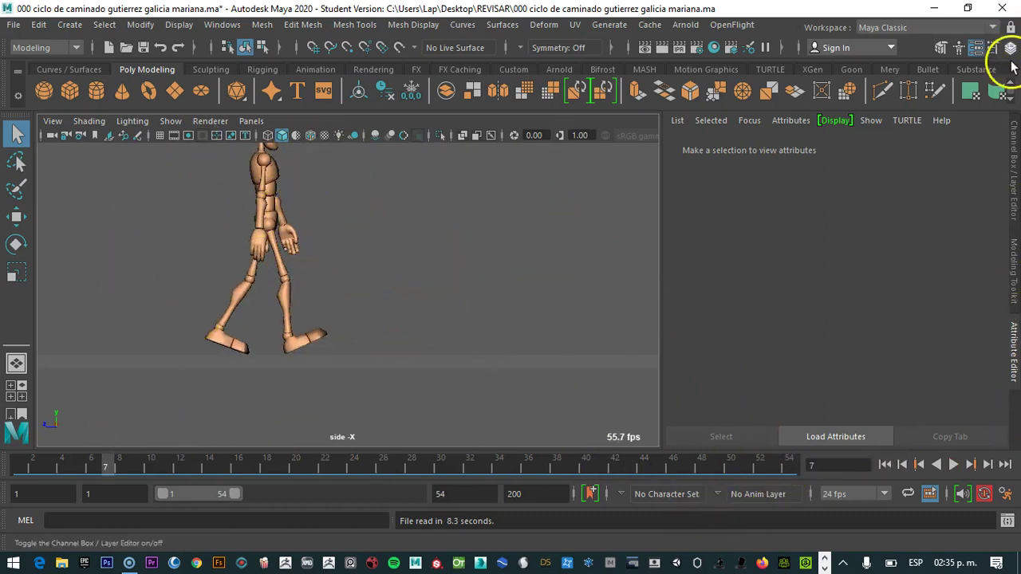
left_click(1011, 164)
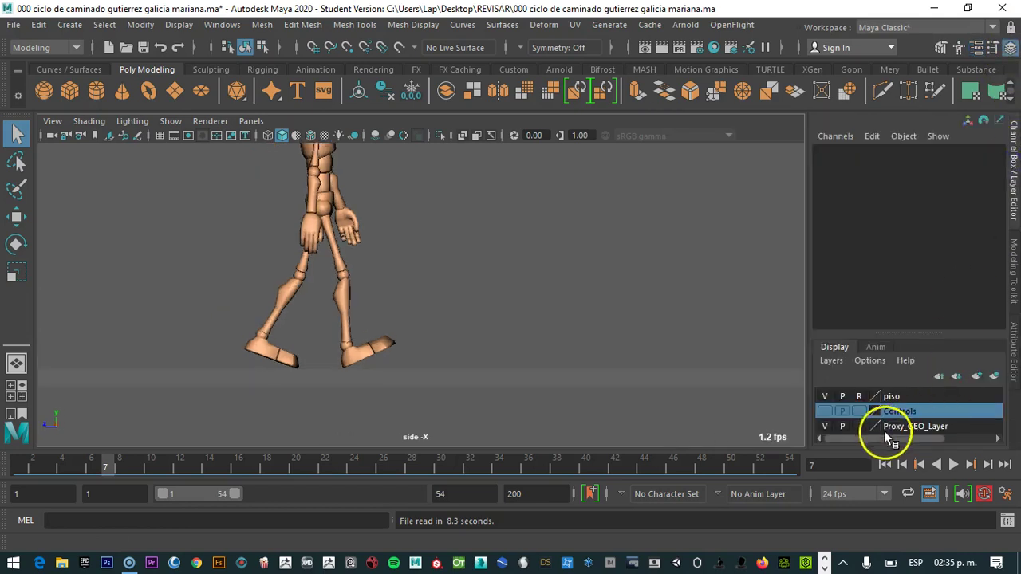
left_click(824, 410)
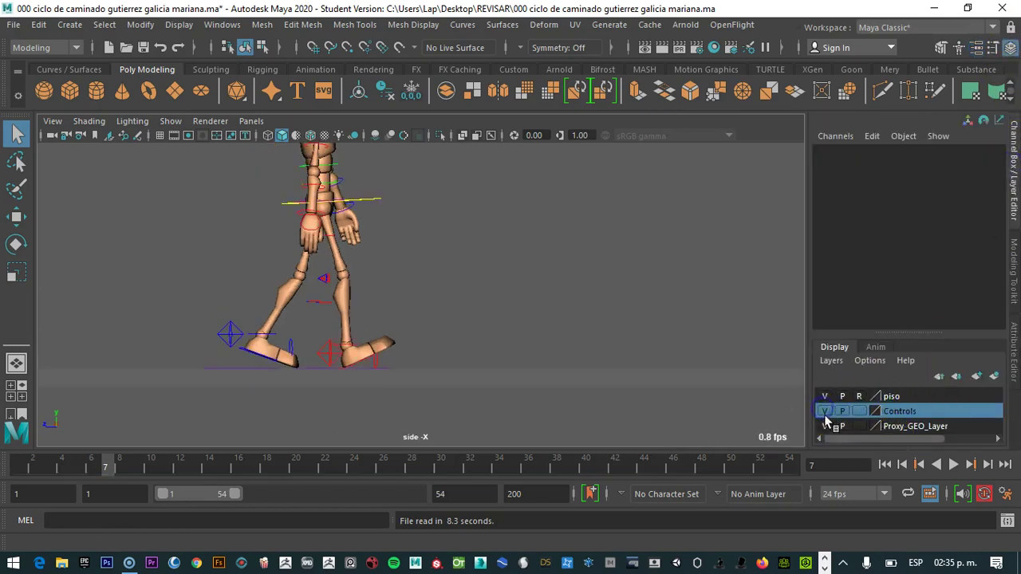
- Create a motion trail for the character's Center_Root_FK_CTRL hip control
left_click(323, 278)
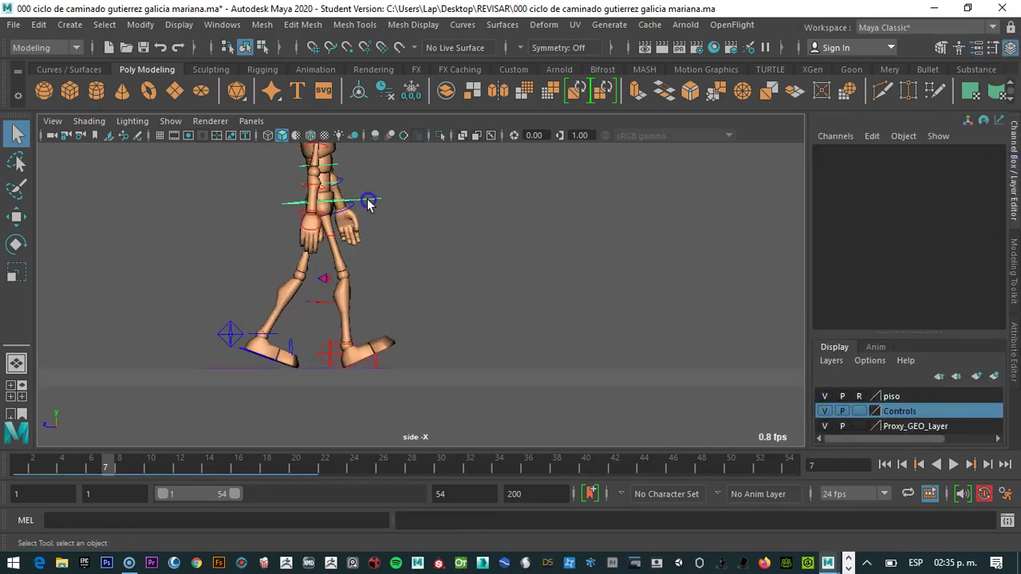
left_click(307, 70)
left_click(69, 94)
left_click_drag(191, 471, 91, 469)
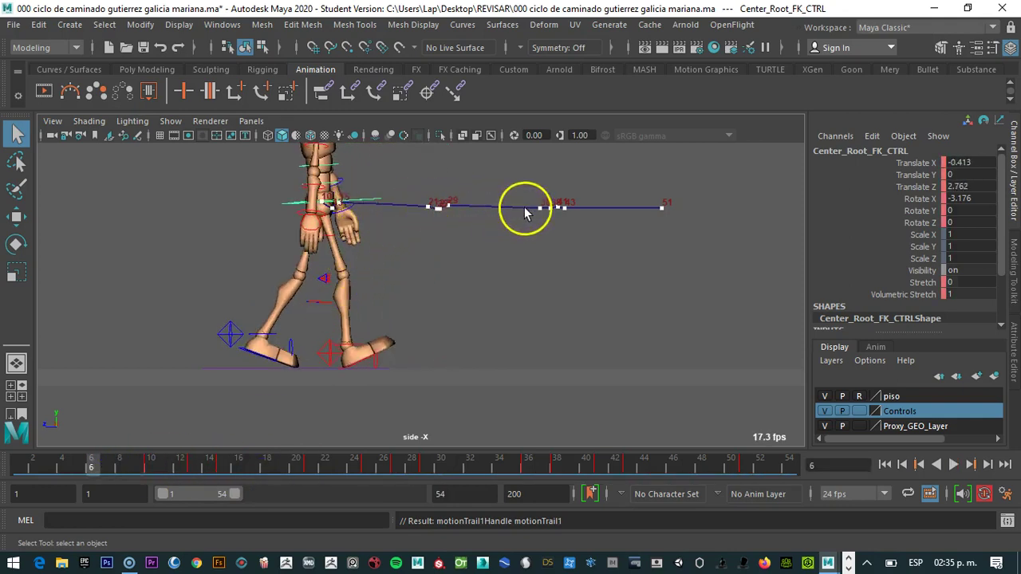
scroll(558, 205, "up", 3)
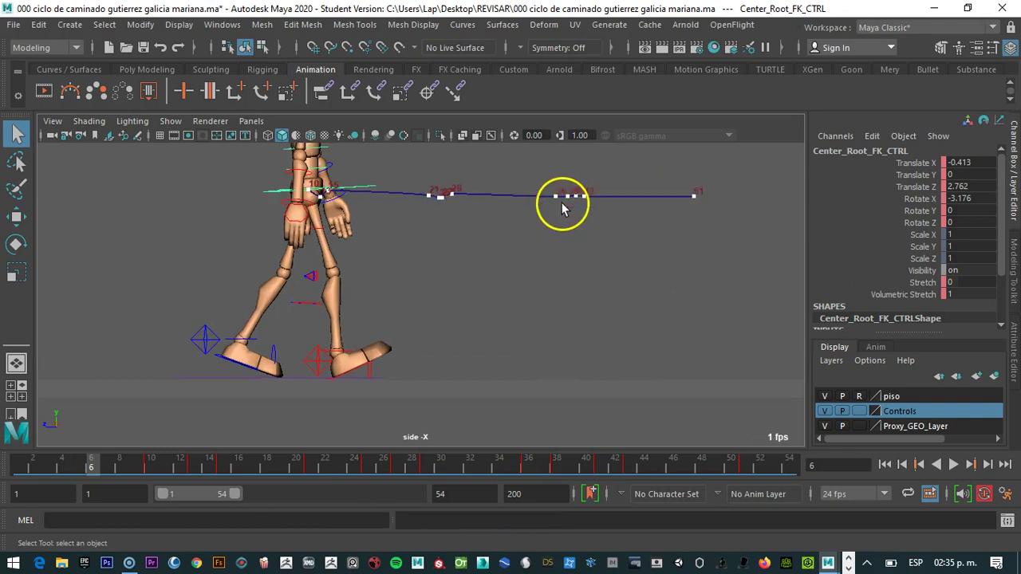
scroll(618, 183, "down", 1)
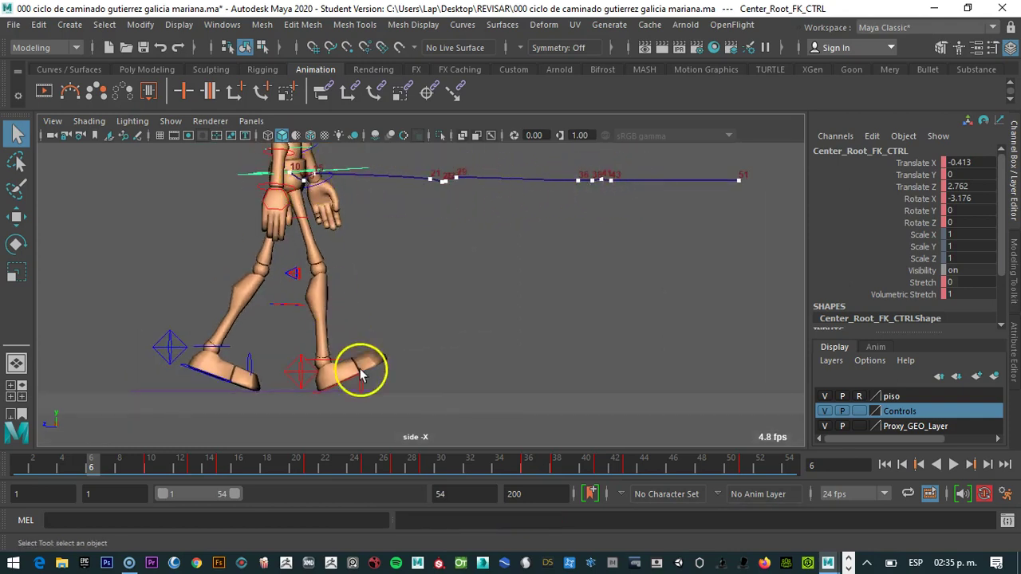
- Play and scrub through the first step of the walk, examining the right foot IK control's position and Heel Roll values
key("alt+v")
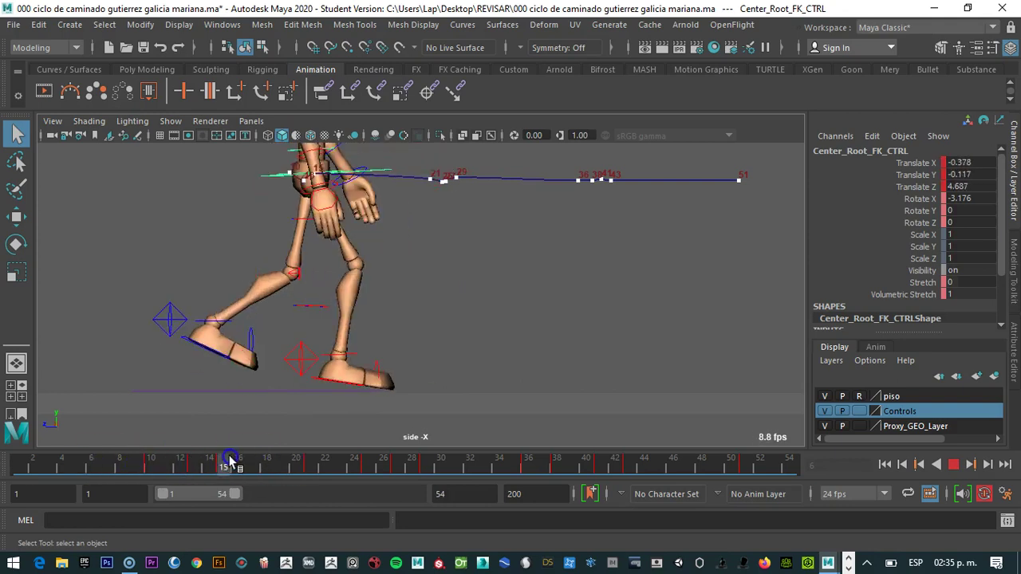
left_click_drag(158, 440, 105, 456)
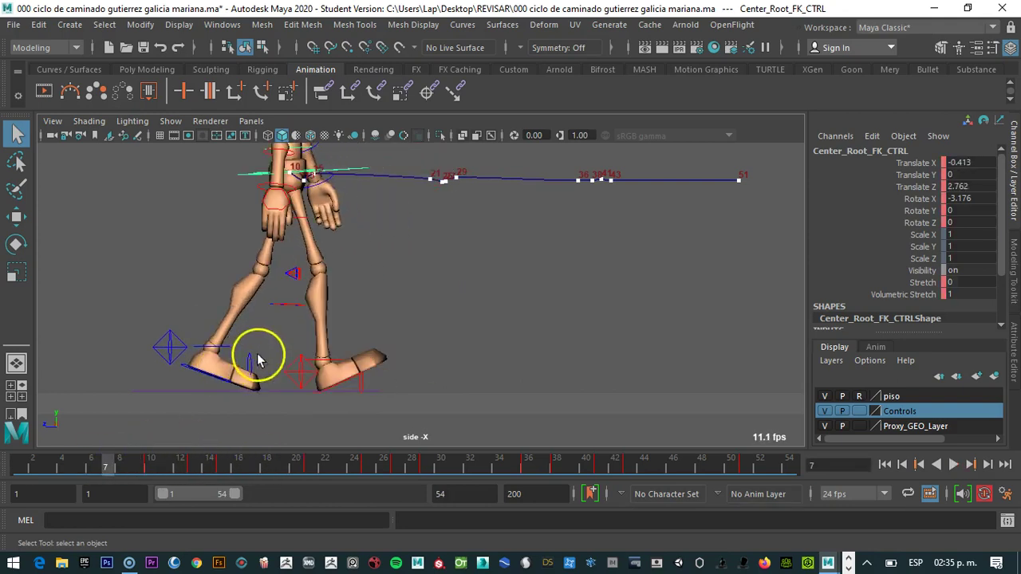
left_click(306, 376)
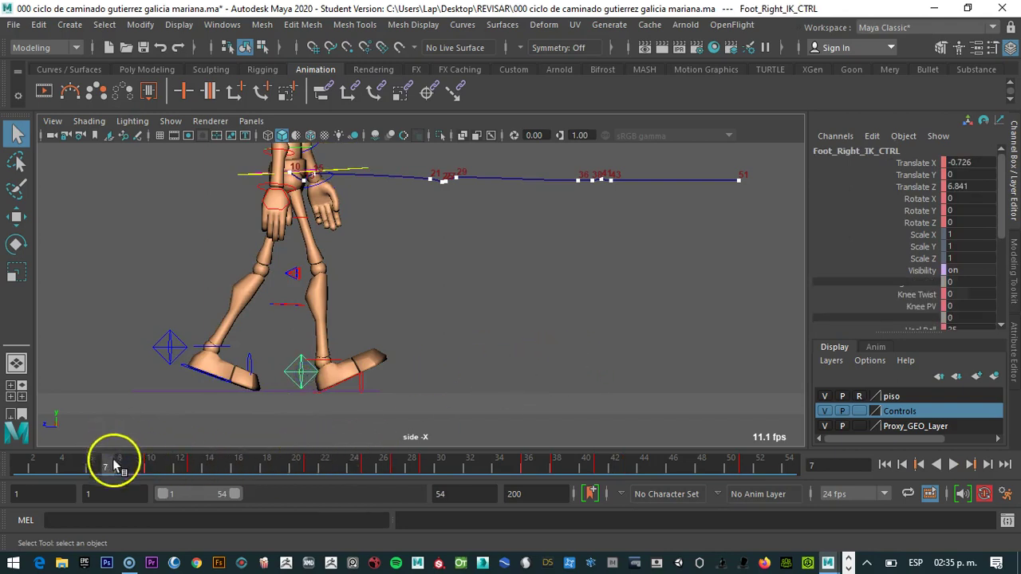
left_click_drag(143, 467, 209, 446)
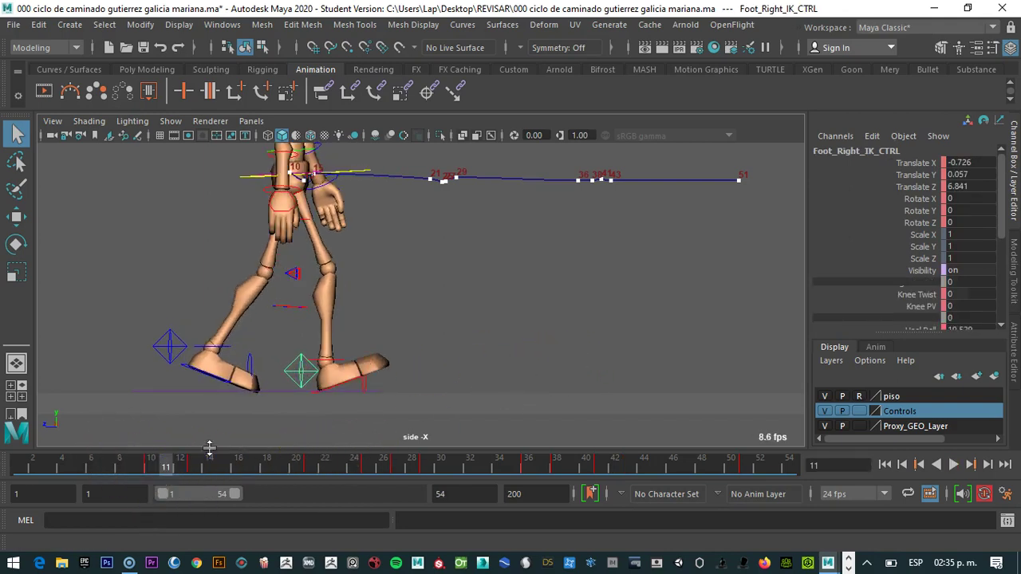
left_click_drag(939, 340, 938, 386)
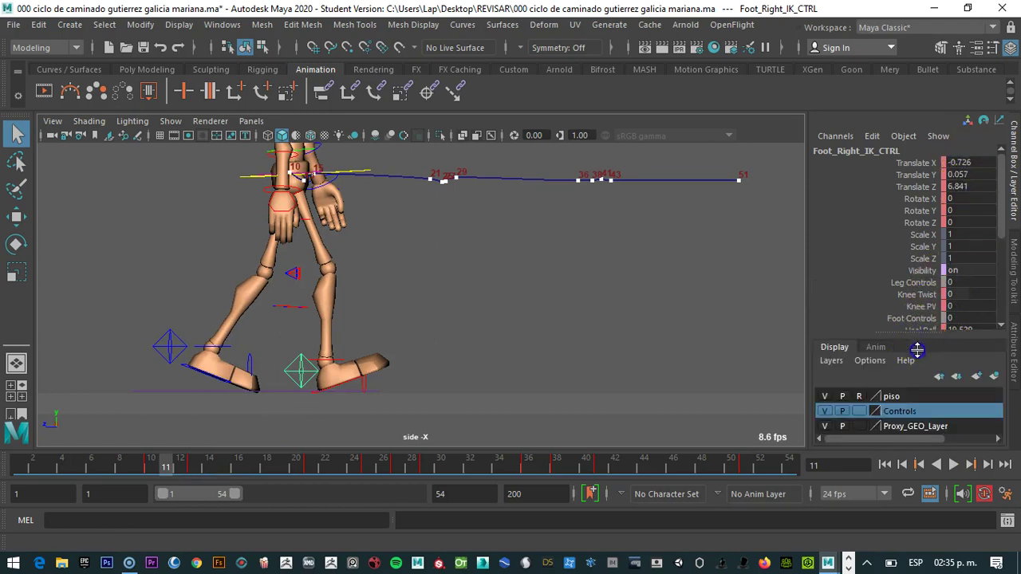
mouse_move(1002, 217)
left_mouse_down()
mouse_move(1004, 259)
mouse_move(1010, 230)
left_mouse_up()
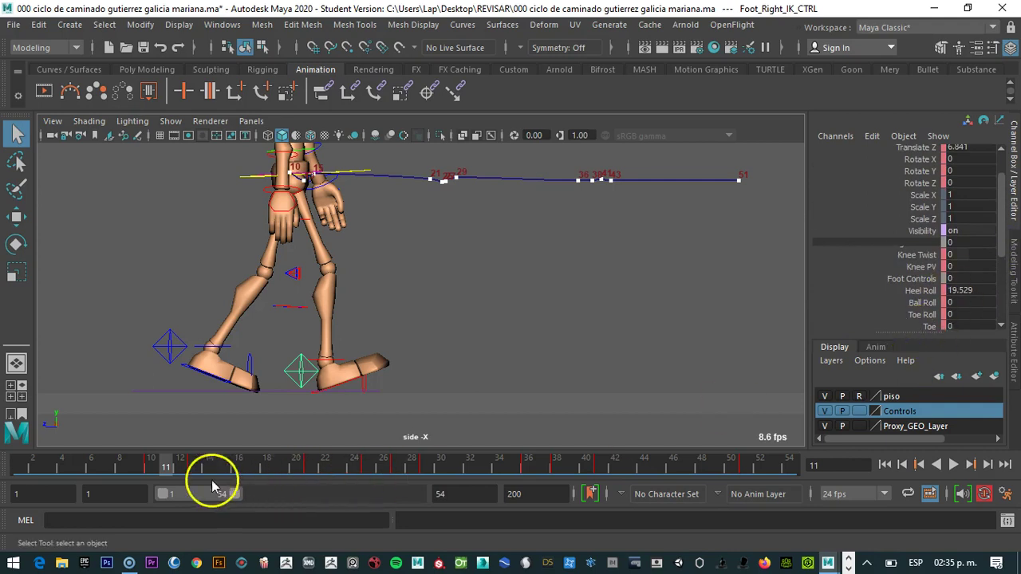
key("alt+v")
left_click_drag(170, 469, 118, 459)
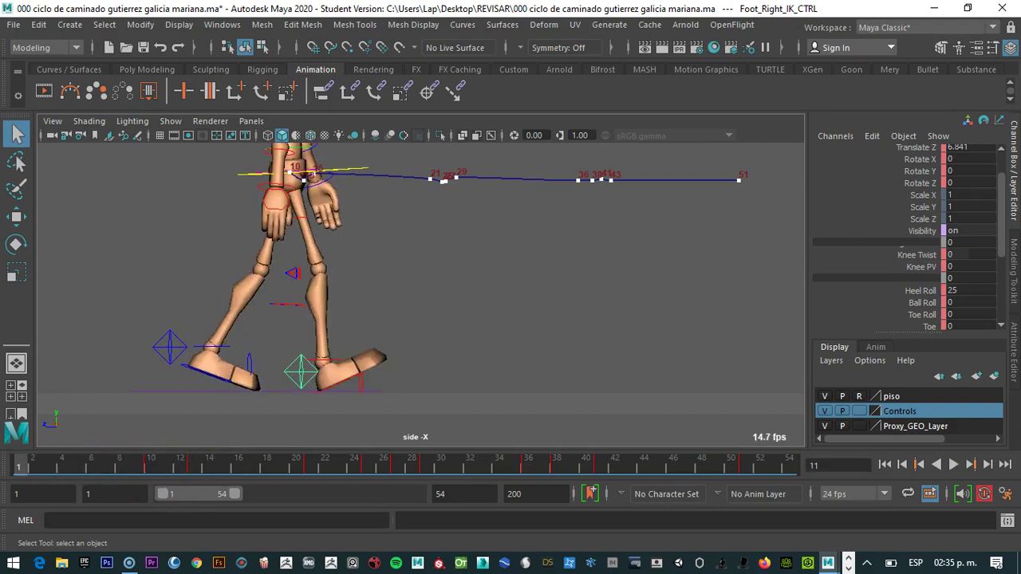
- On the left foot IK control at frame 1, raise Ball Roll to about 21.4 and set Heel Roll to 0
left_click(178, 350)
left_click(179, 356)
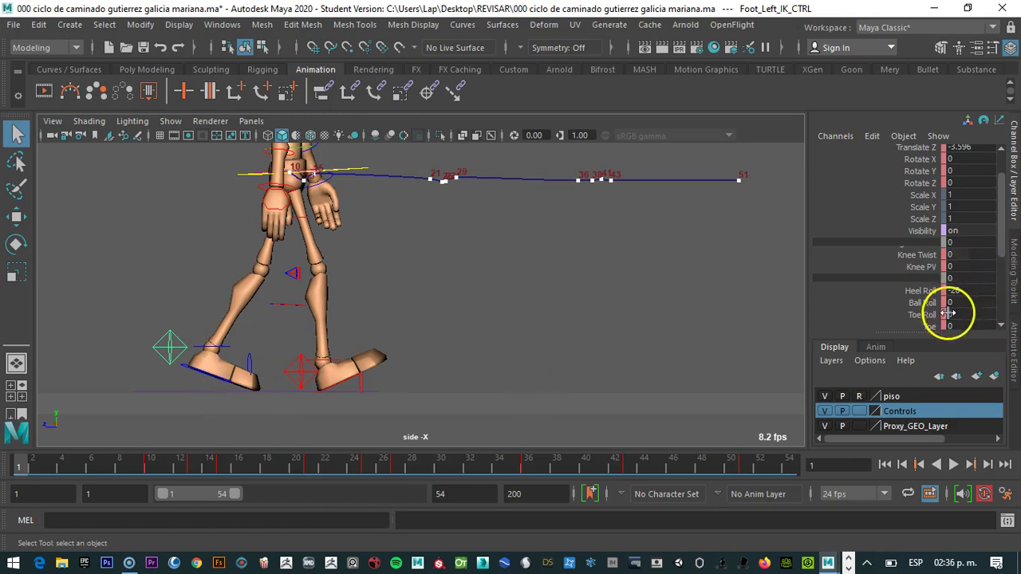
left_click(924, 303)
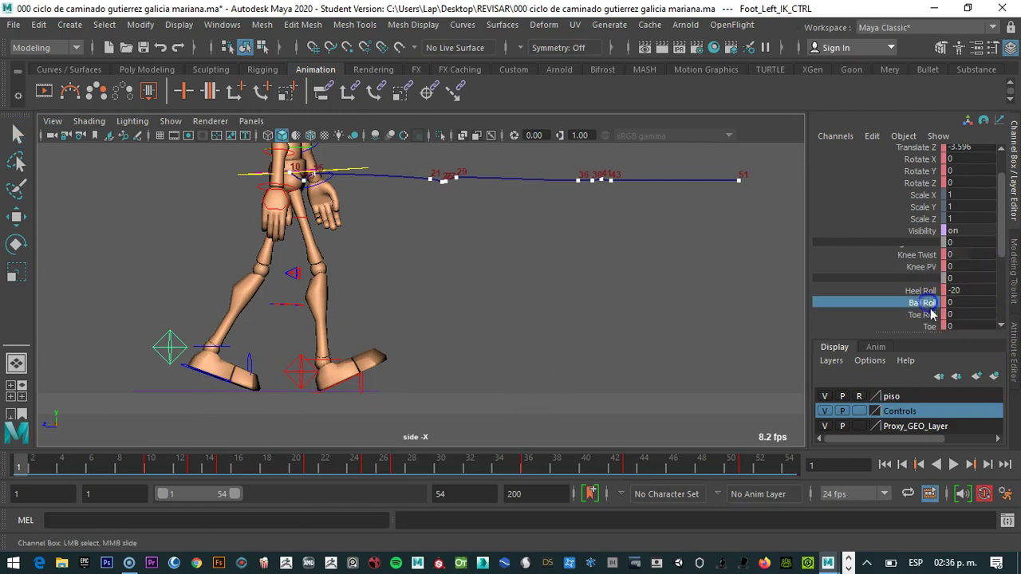
middle_click_drag(539, 306, 677, 284)
mouse_move(935, 311)
left_mouse_down()
mouse_move(911, 303)
mouse_move(930, 292)
left_mouse_up()
double_click(969, 291)
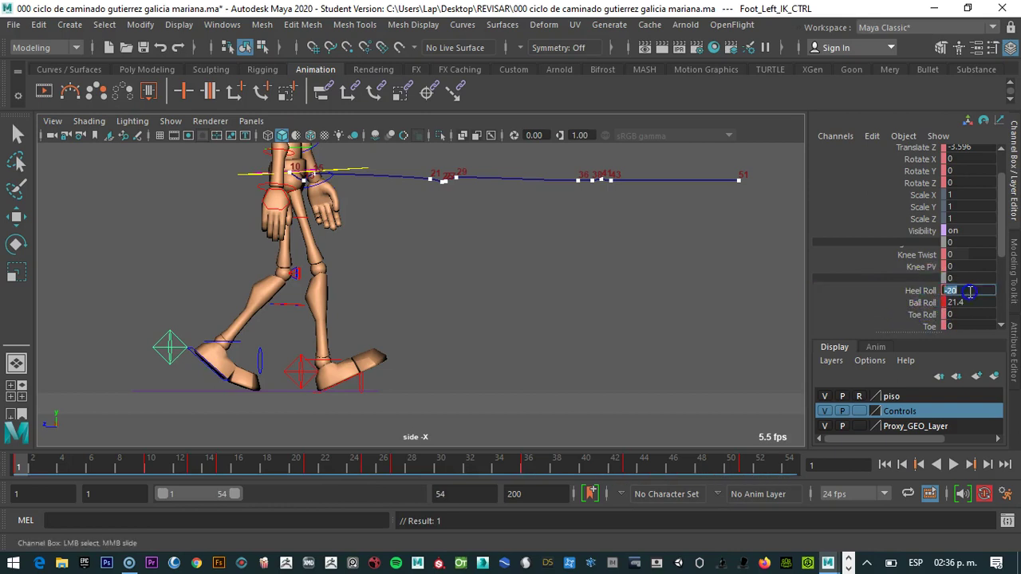
type("0")
key("Return")
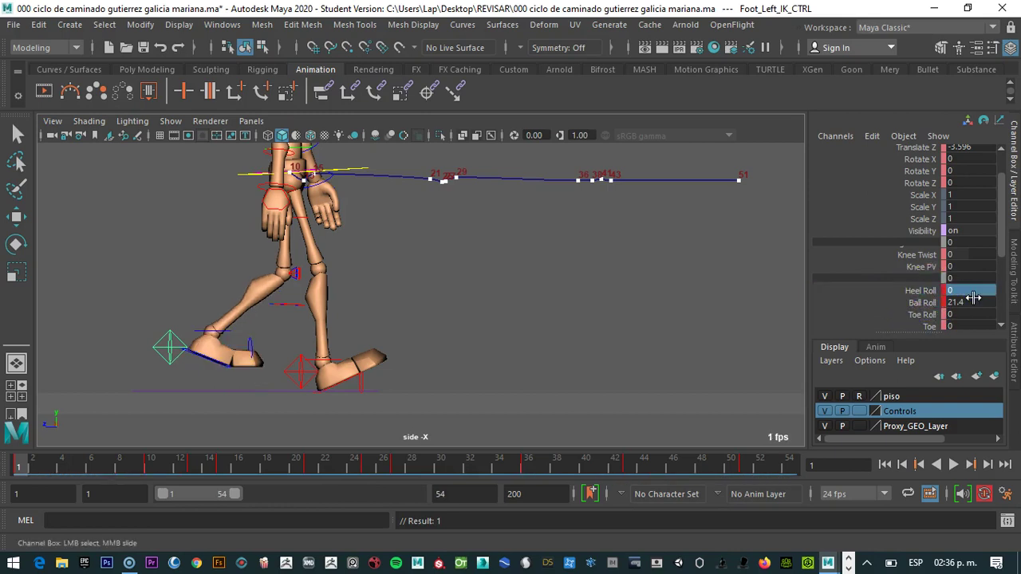
- Set the left foot IK control's Translate Y to 0 so the rear foot rests on the floor
scroll(993, 215, "up", 2)
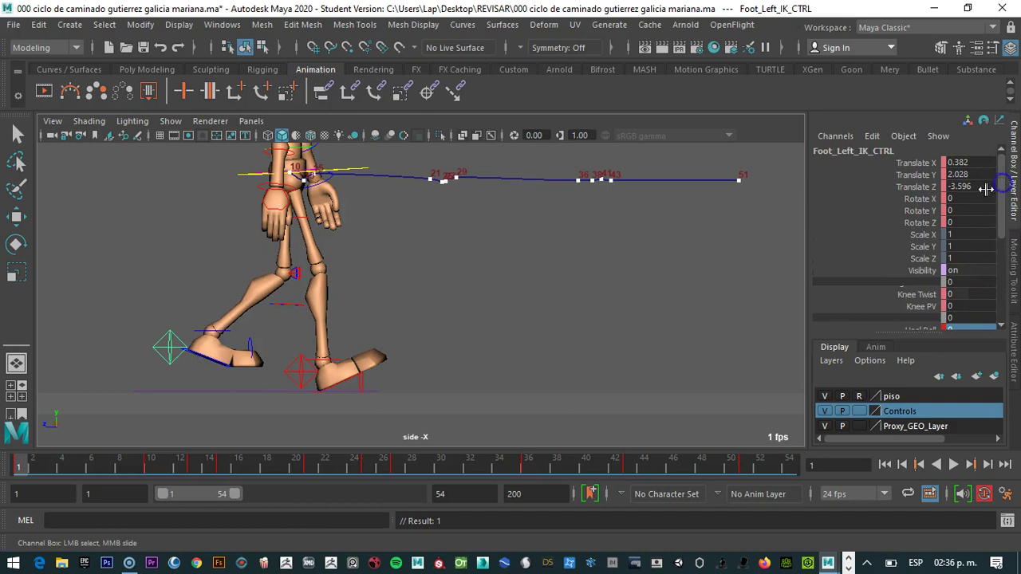
left_click(929, 174)
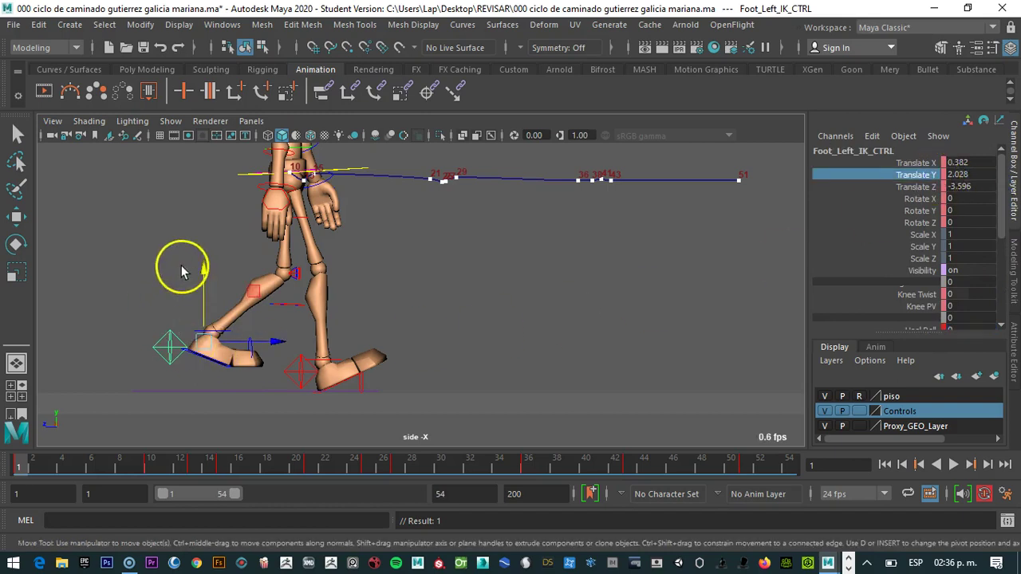
left_click_drag(206, 287, 391, 255)
left_click(921, 174)
double_click(988, 174)
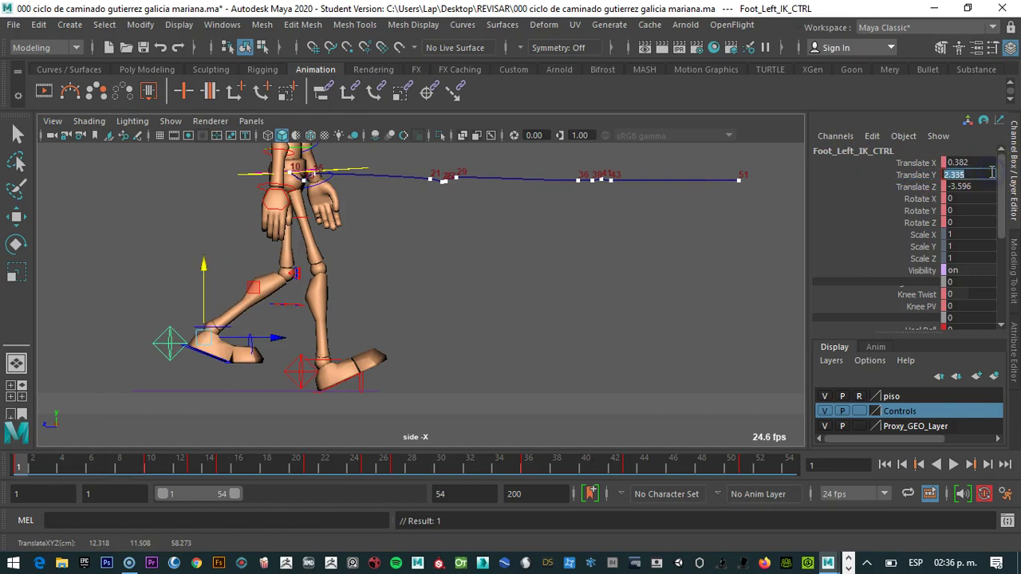
type("0")
key("Return")
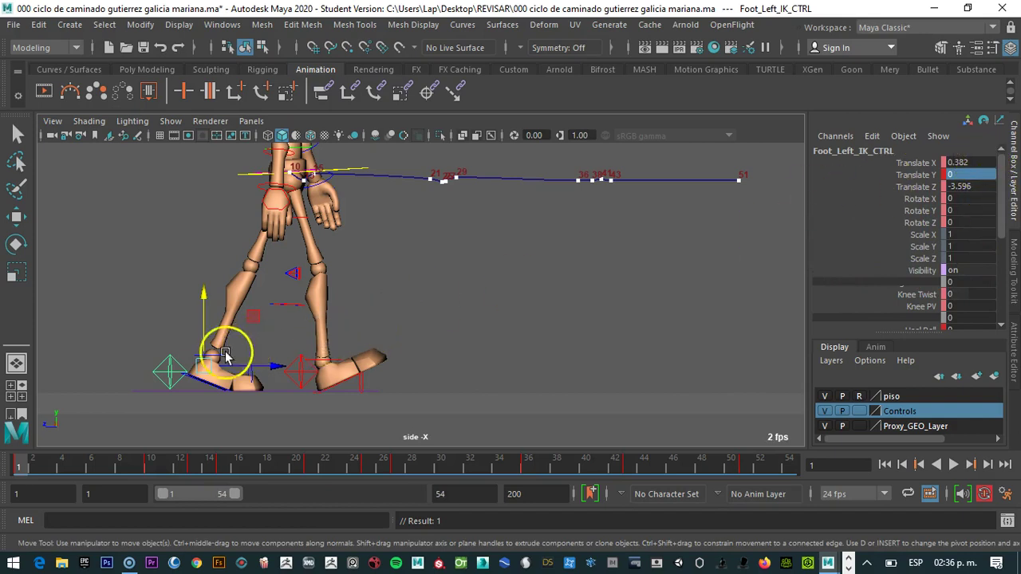
double_click(961, 186)
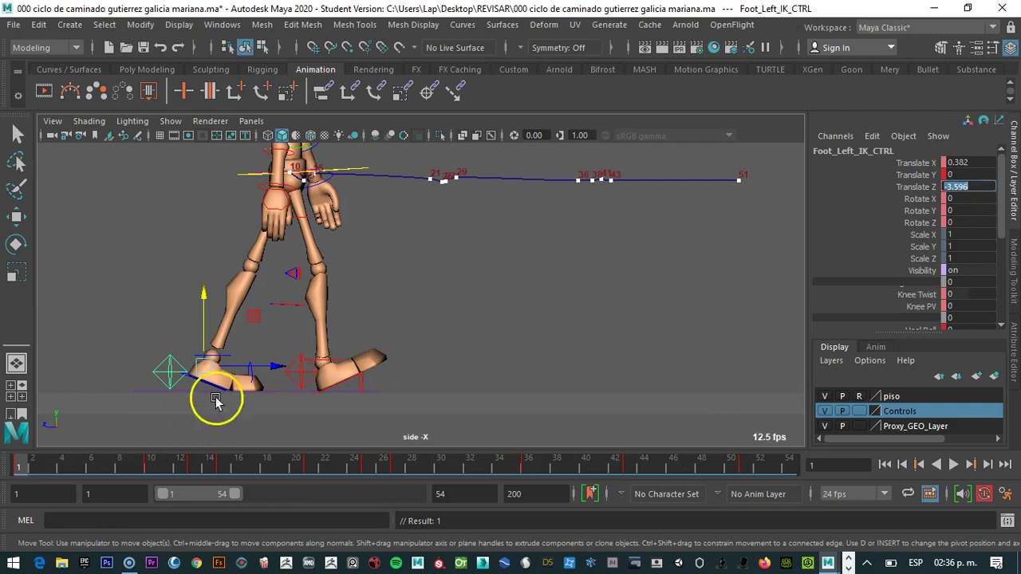
left_click(445, 346)
key("q")
left_click(262, 383)
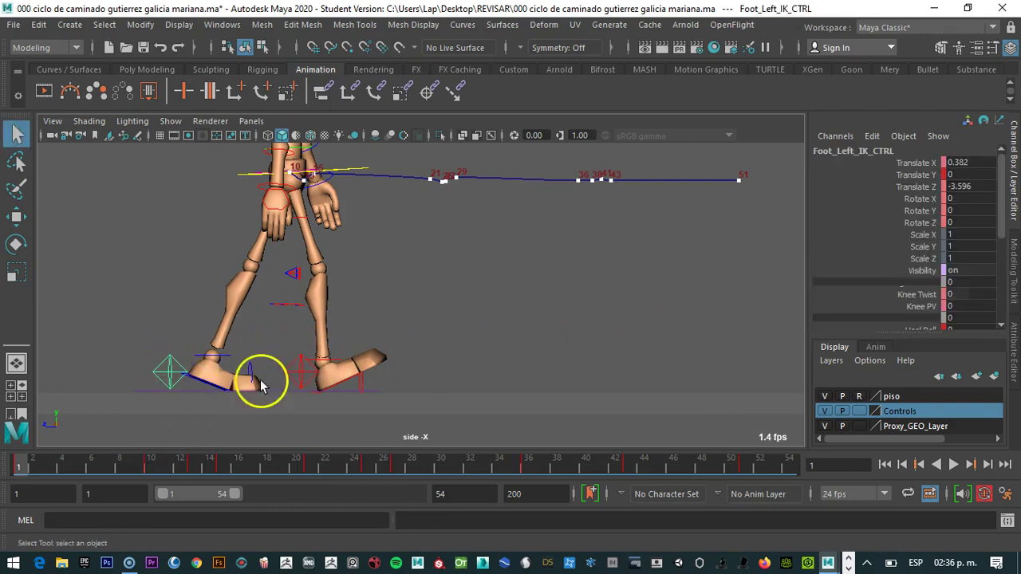
- Select the right foot IK control and review the Time Slider and Animation preferences
left_click(299, 370)
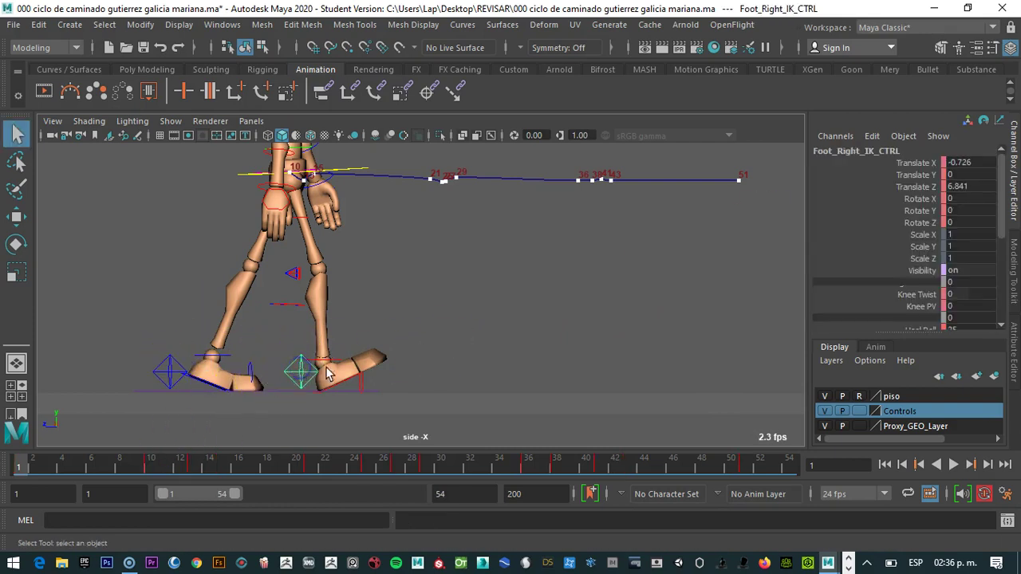
left_click(1007, 496)
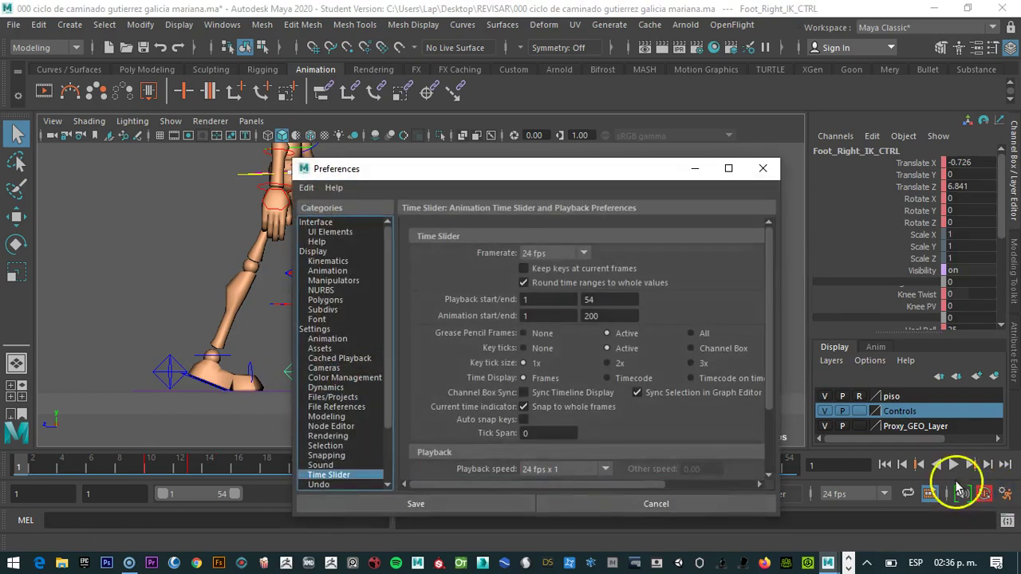
scroll(598, 428, "down", 3)
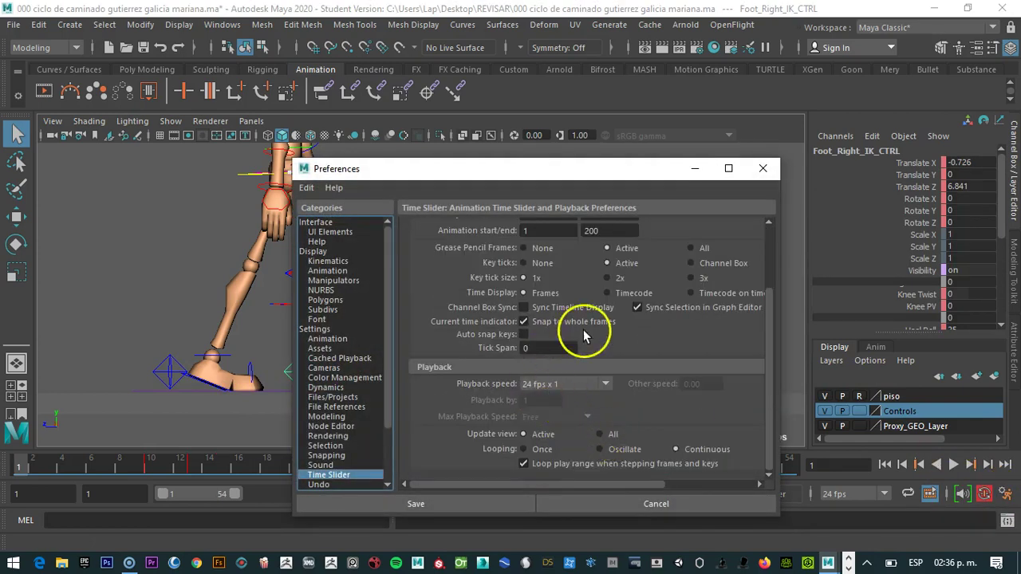
scroll(561, 344, "up", 5)
left_click(327, 338)
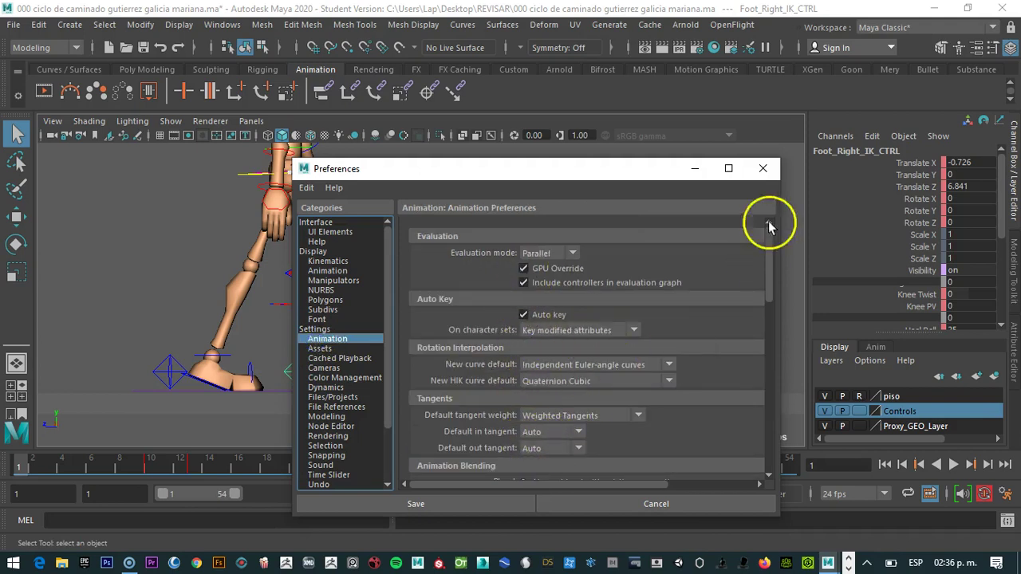
left_click(762, 168)
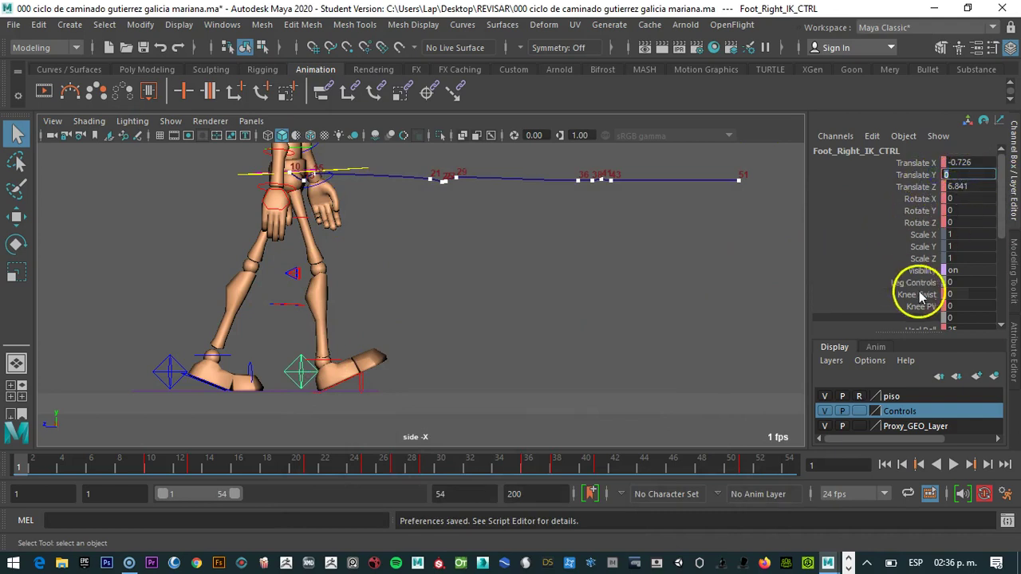
- Try the right foot IK control with Heel Roll 0 and Ball Roll 25, and undo the Ball Roll change
scroll(996, 218, "down", 3)
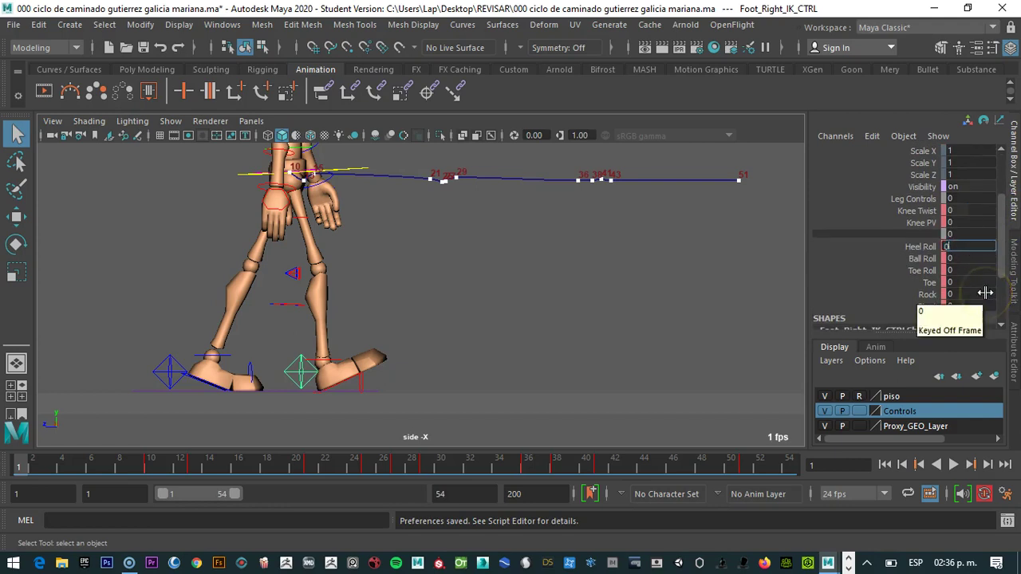
key("Return")
left_click(973, 258)
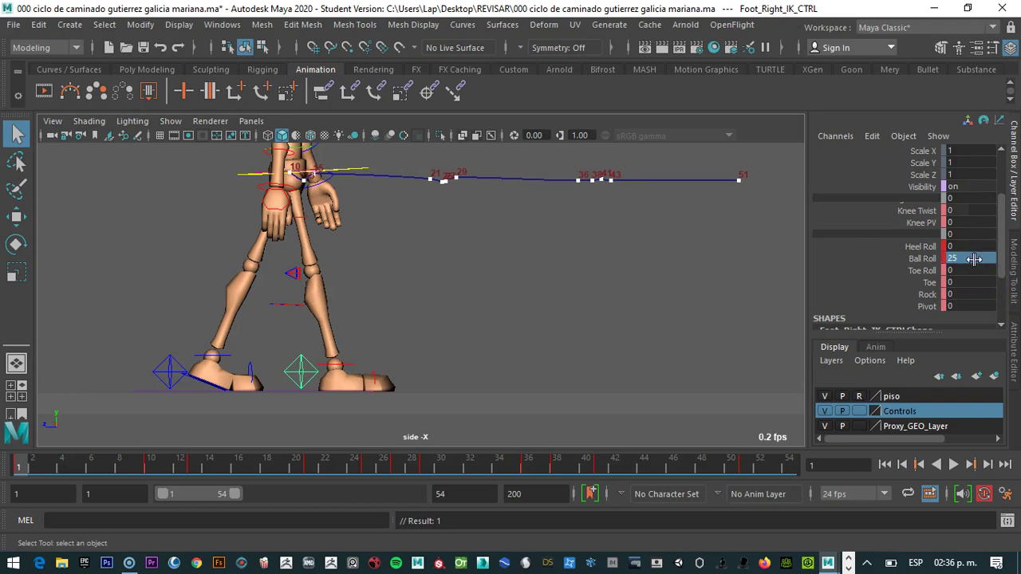
key("Return")
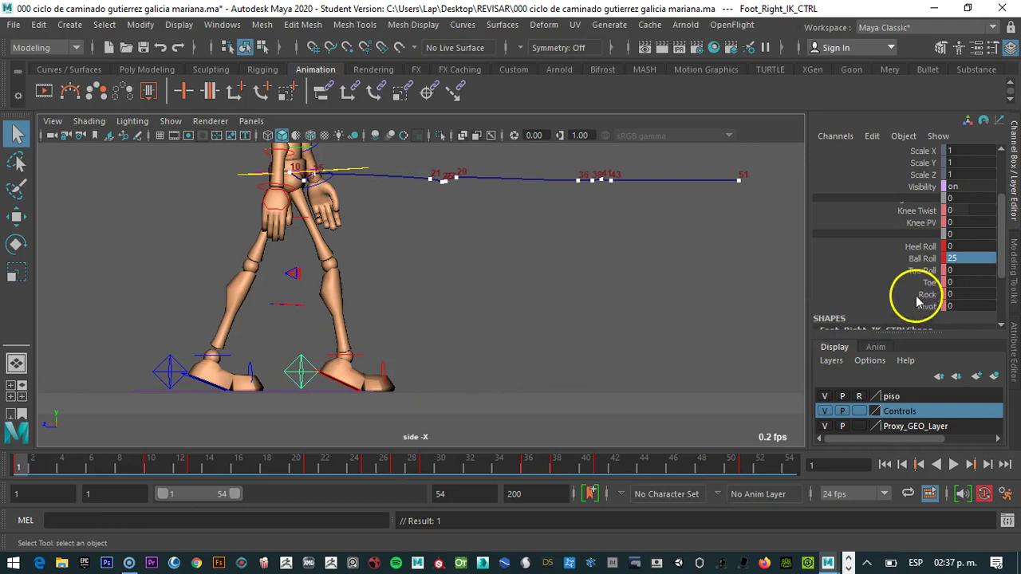
key("ctrl+z")
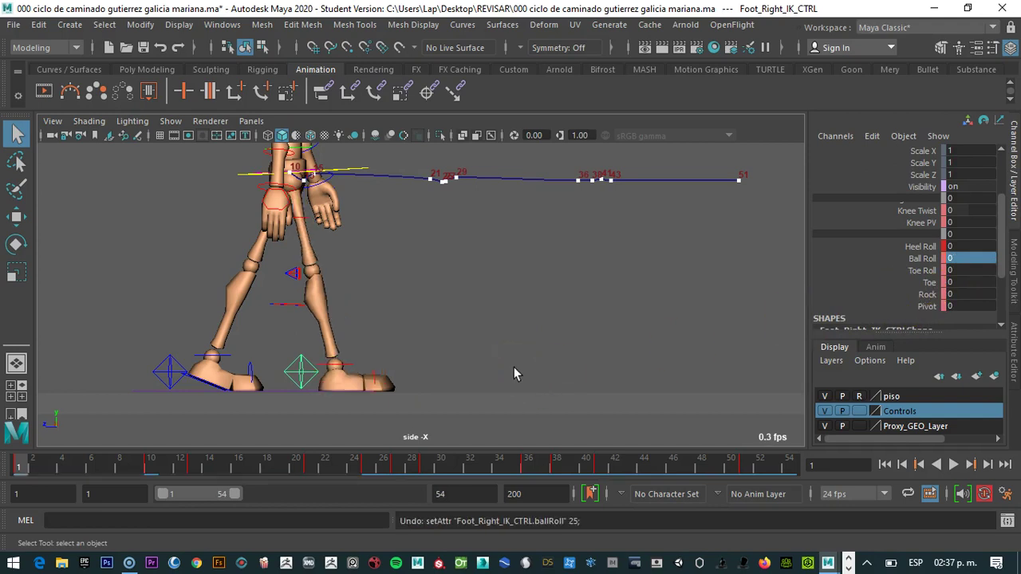
- Set the right foot IK control's Heel Roll to 20 at frame 1
left_click(917, 246)
middle_click_drag(627, 308, 776, 301)
left_click(973, 246)
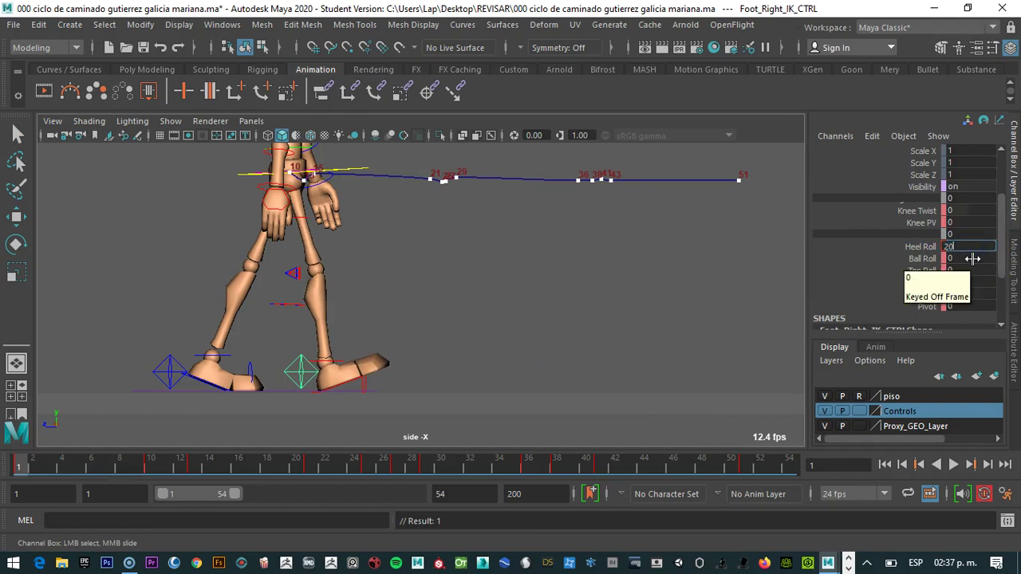
type("20")
key("Return")
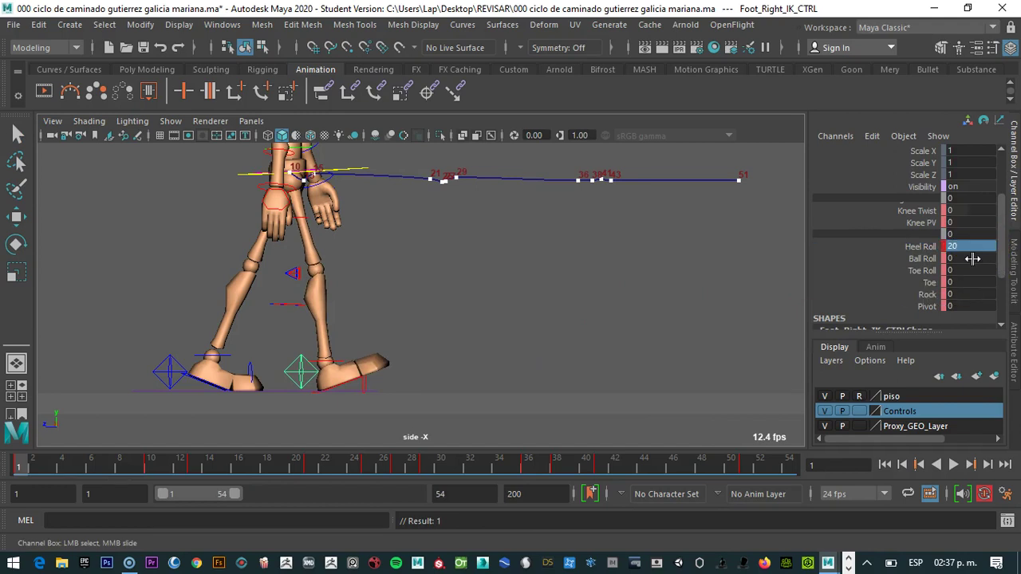
- Set the right foot IK control's Toe to 15 at frame 1
left_click(941, 283)
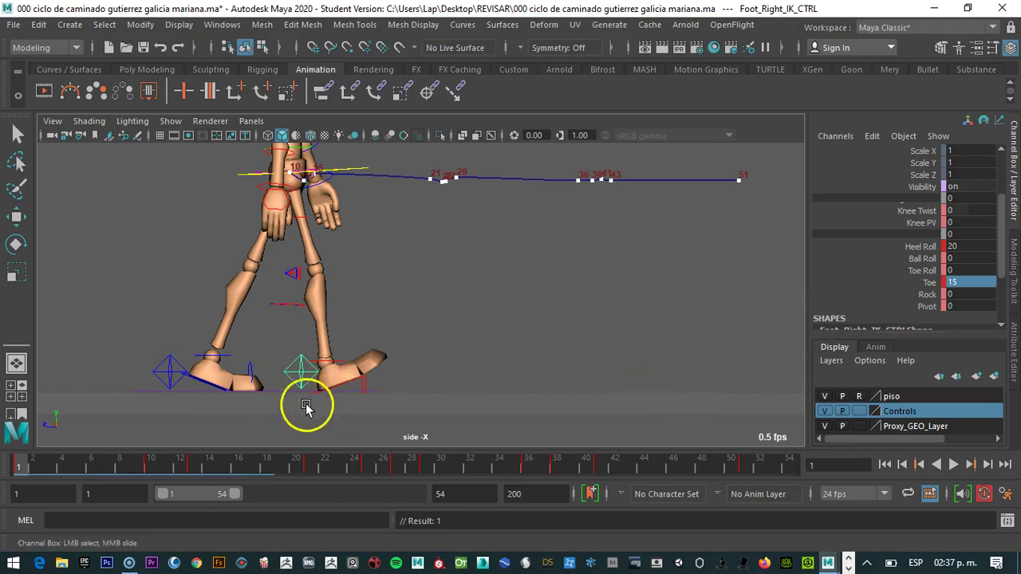
left_click(183, 374)
key("q")
- Lower the center root control to the floor and raise it back up, settling slightly forward of and below its starting position
left_click(321, 173)
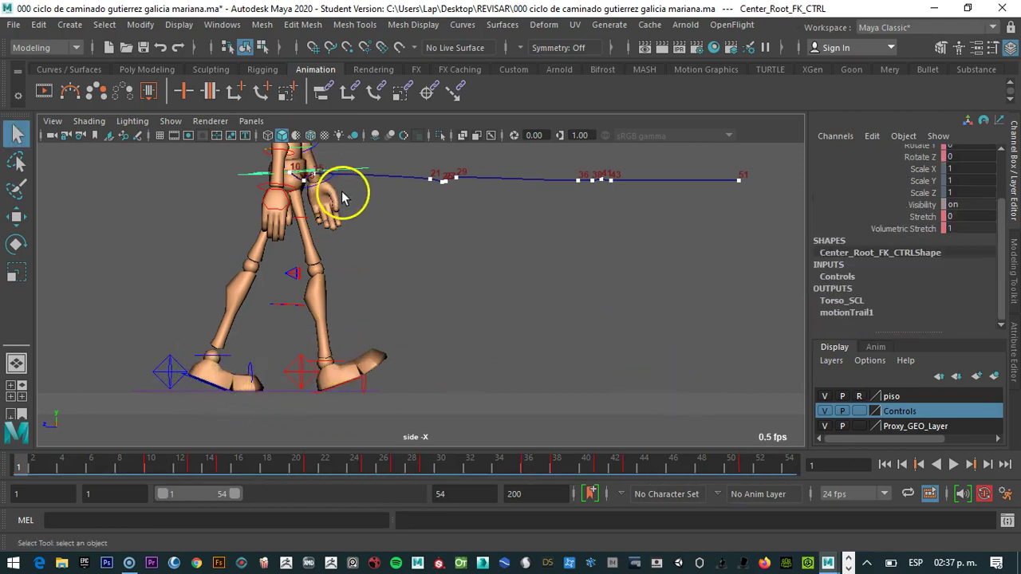
key("w")
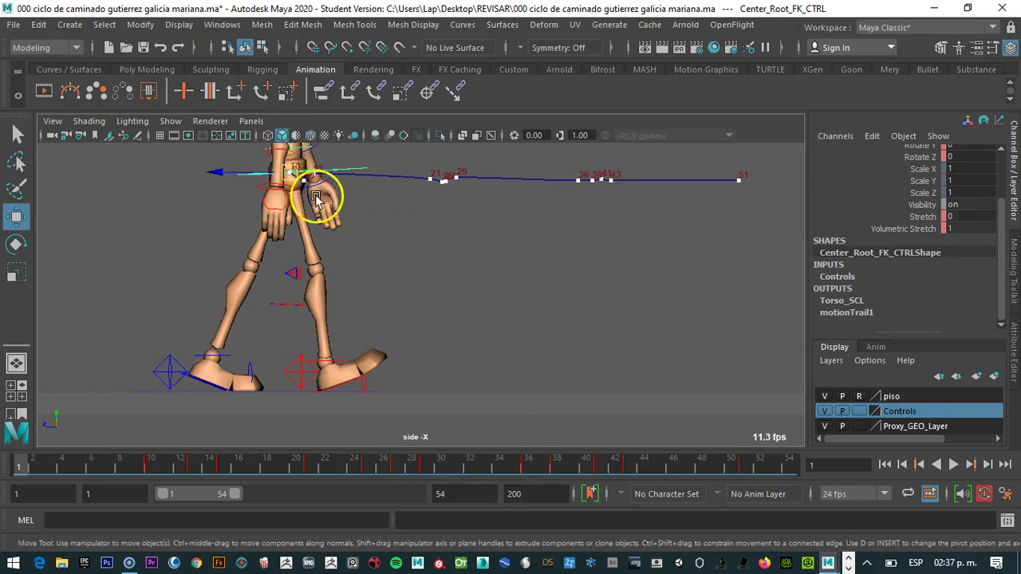
scroll(372, 228, "up", 1)
scroll(372, 227, "down", 2)
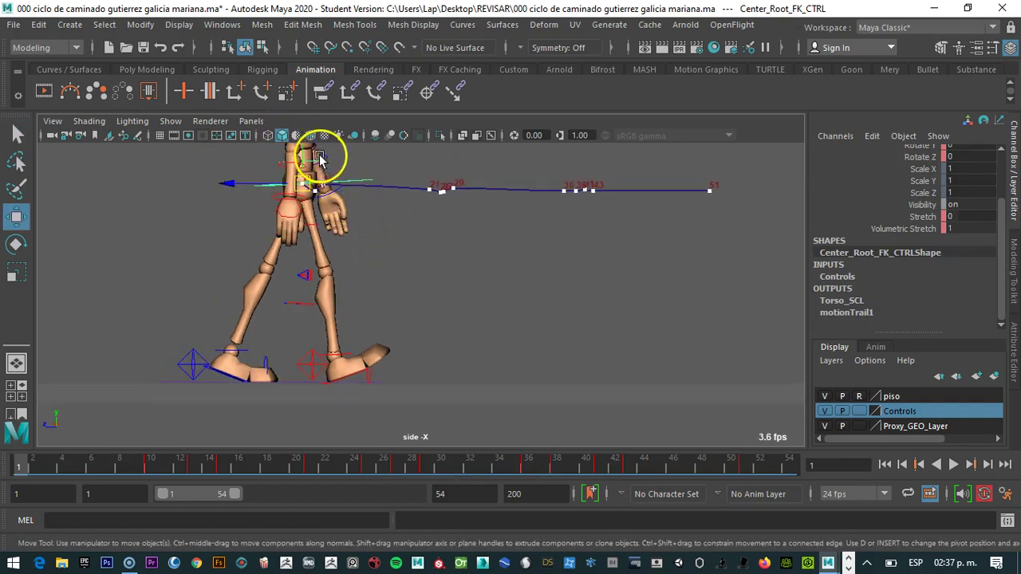
left_click_drag(302, 149, 291, 330)
left_click_drag(239, 366, 244, 367)
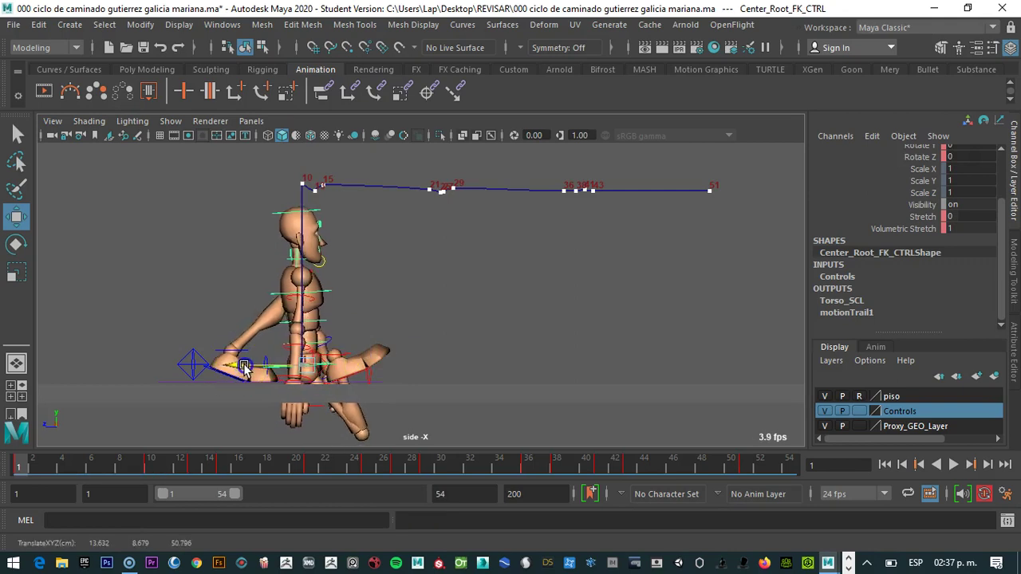
left_click_drag(303, 314, 309, 136)
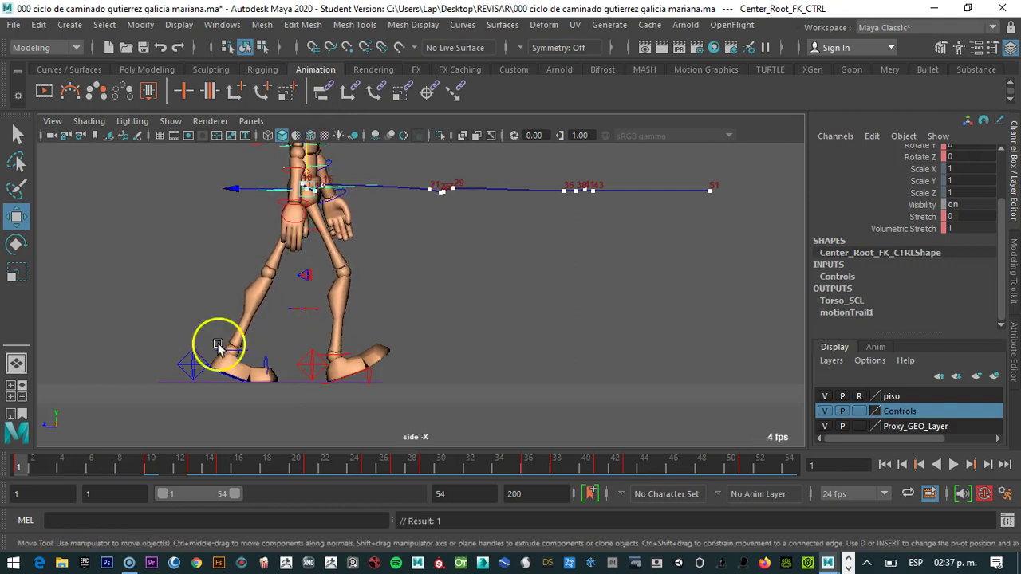
- Try moving the center root control slightly backward along Z, and undo the move
left_click(197, 372)
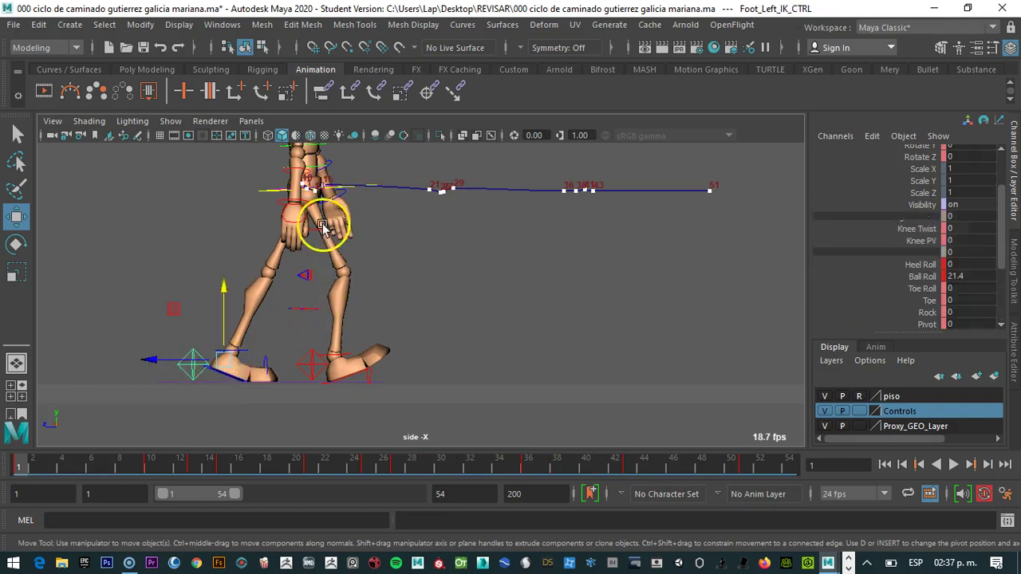
left_click(271, 189)
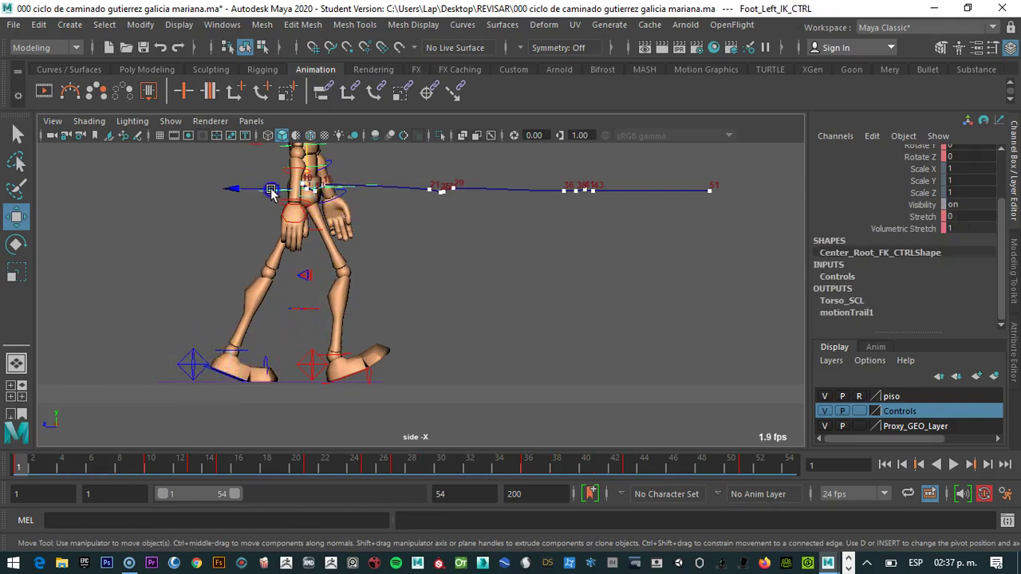
left_click_drag(262, 195, 261, 196)
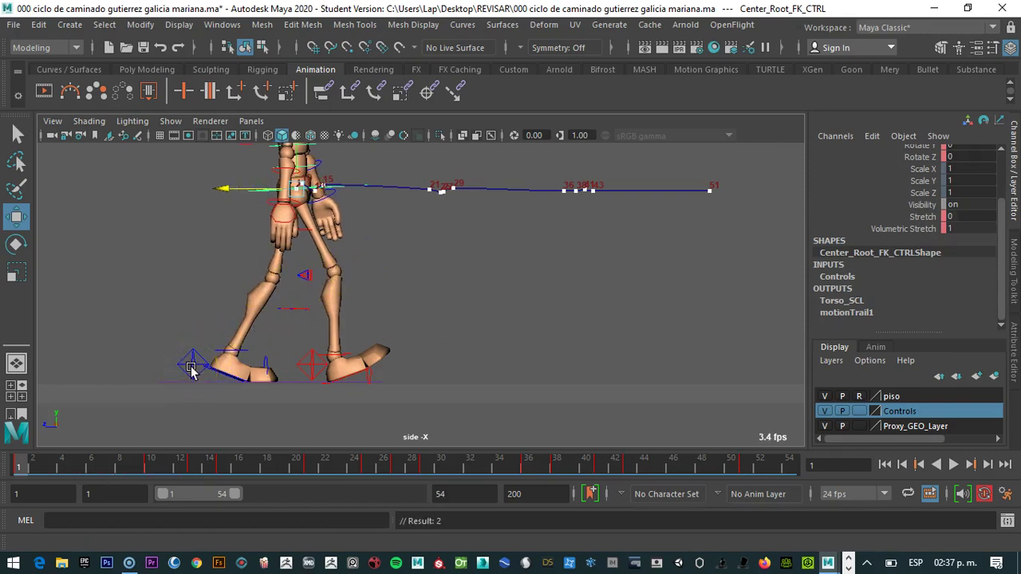
key("ctrl+z")
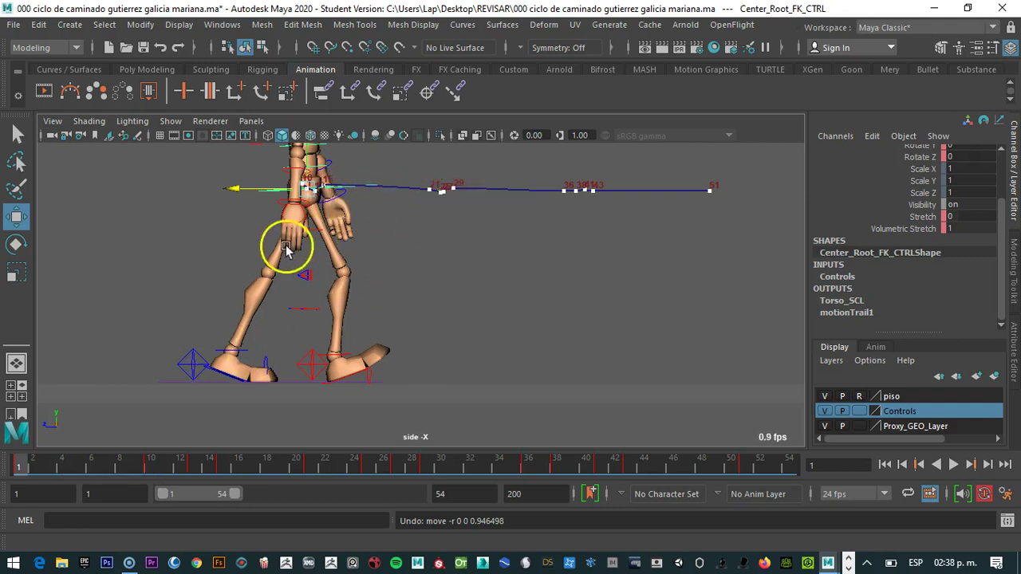
- Set the left foot IK control's Ball Roll to 25 and then increase it to 35
left_click(205, 364)
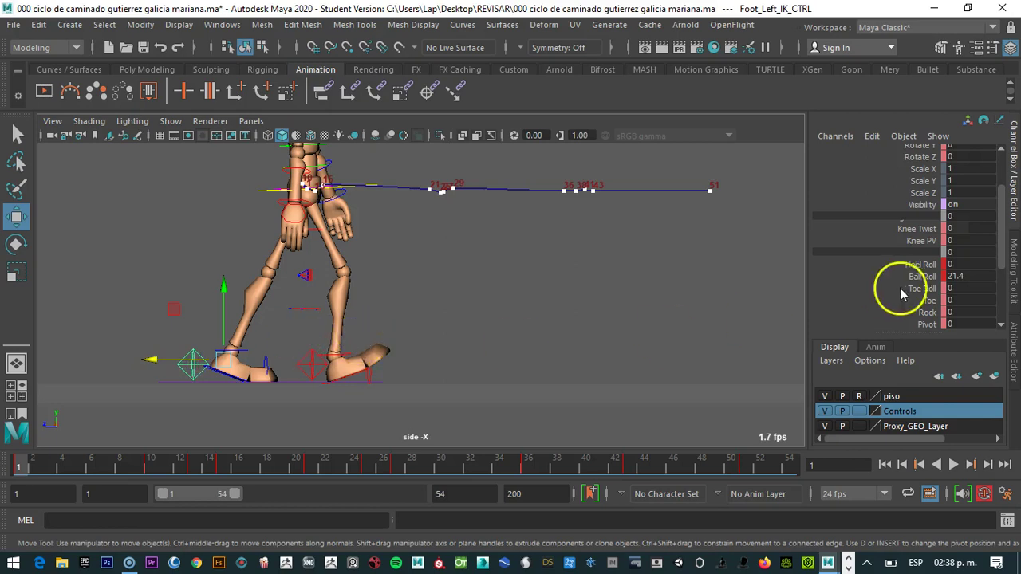
double_click(987, 275)
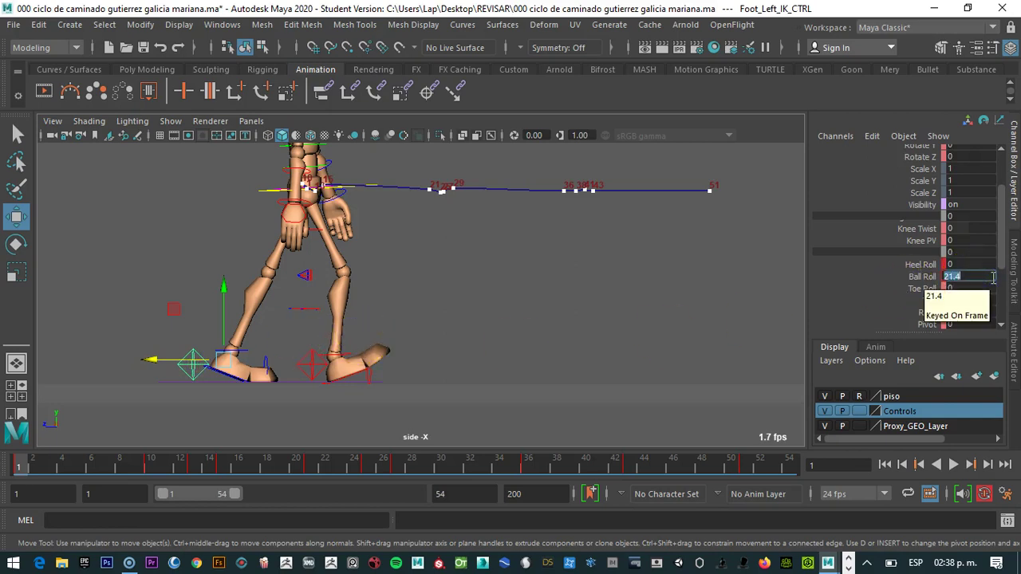
key("Return")
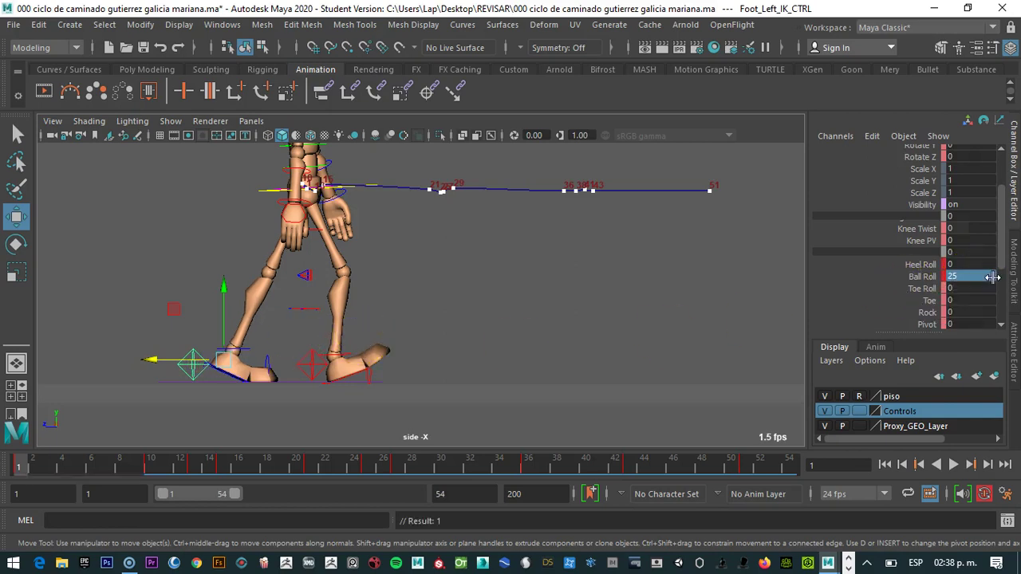
left_click(931, 277)
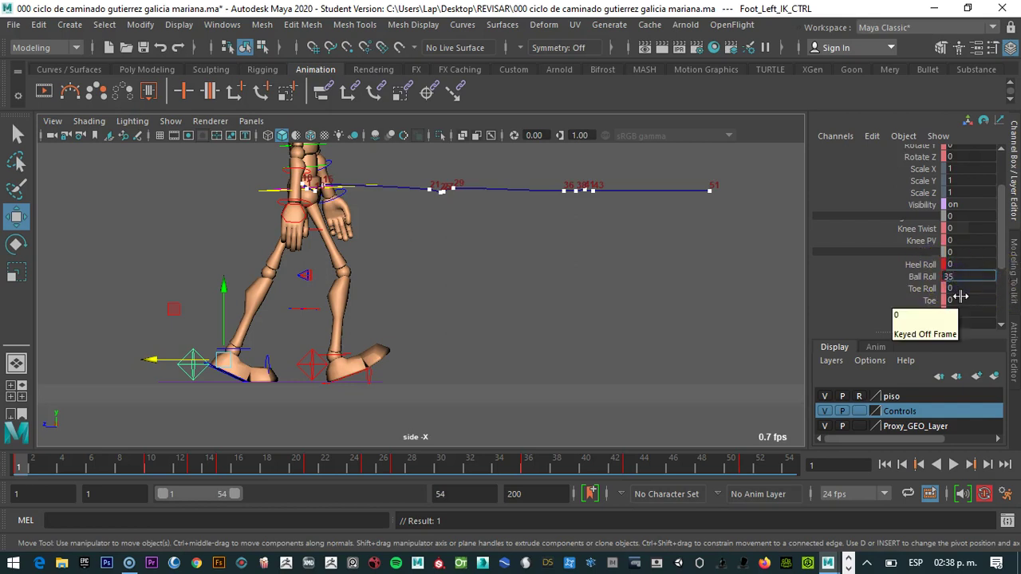
key("Return")
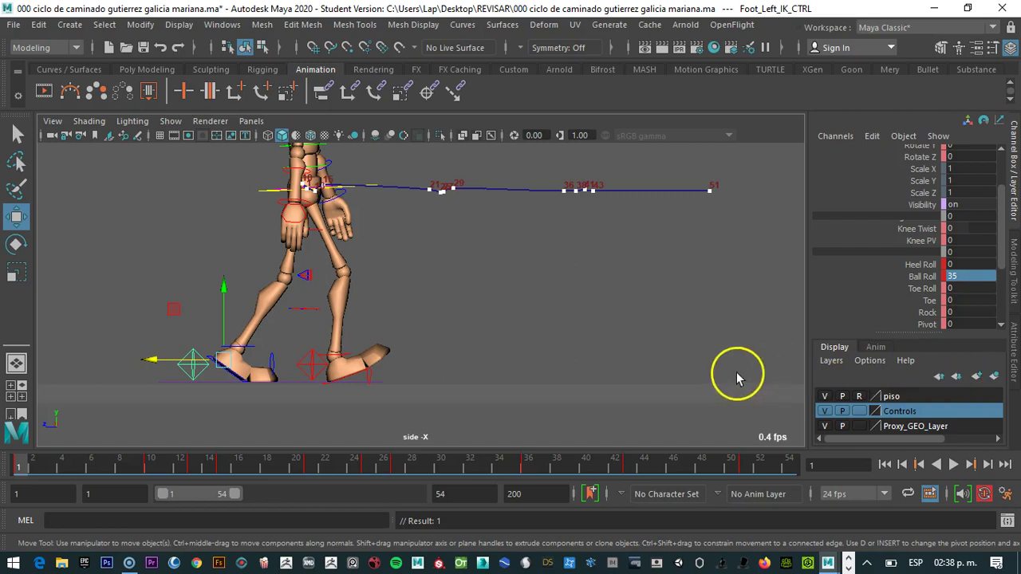
- Raise the center root control slightly to straighten the legs in the contact pose
left_click(280, 189)
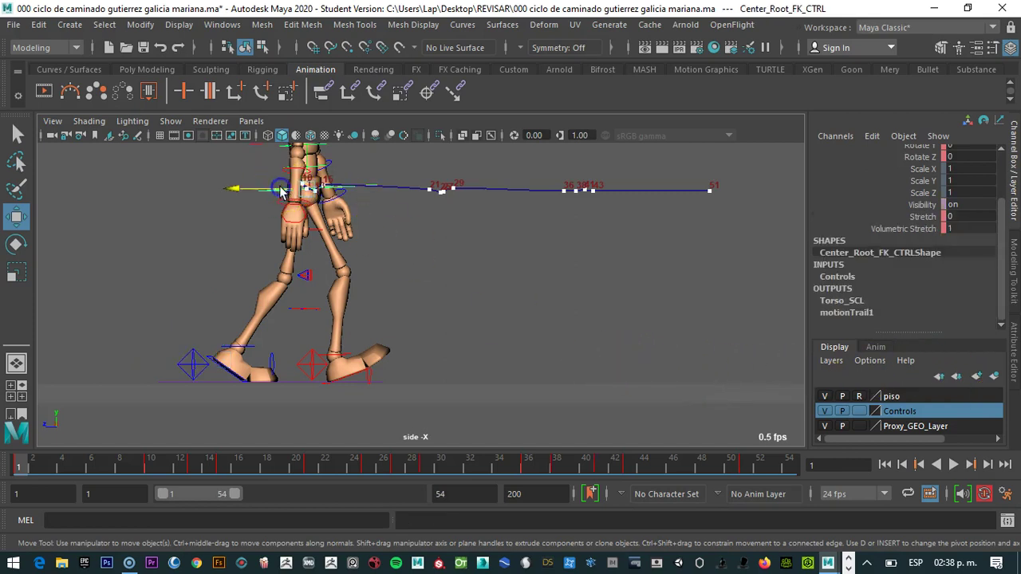
left_click_drag(298, 165, 311, 159)
- Set the right foot IK control's Toe to 10 and Heel Roll to 15, and then raise Toe to 15
left_click_drag(343, 369, 312, 369)
left_click(966, 301)
type("1")
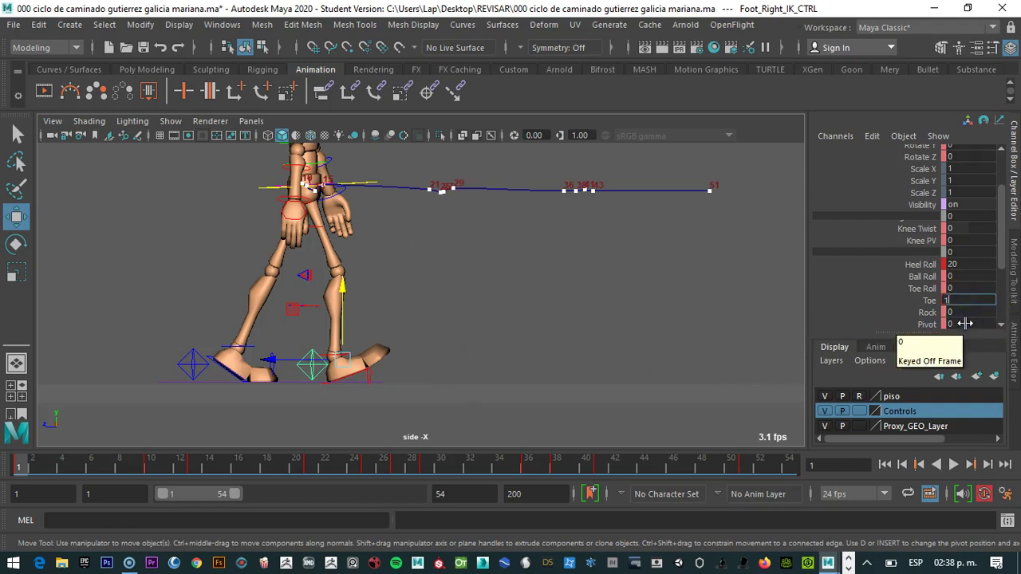
type("0")
key("Return")
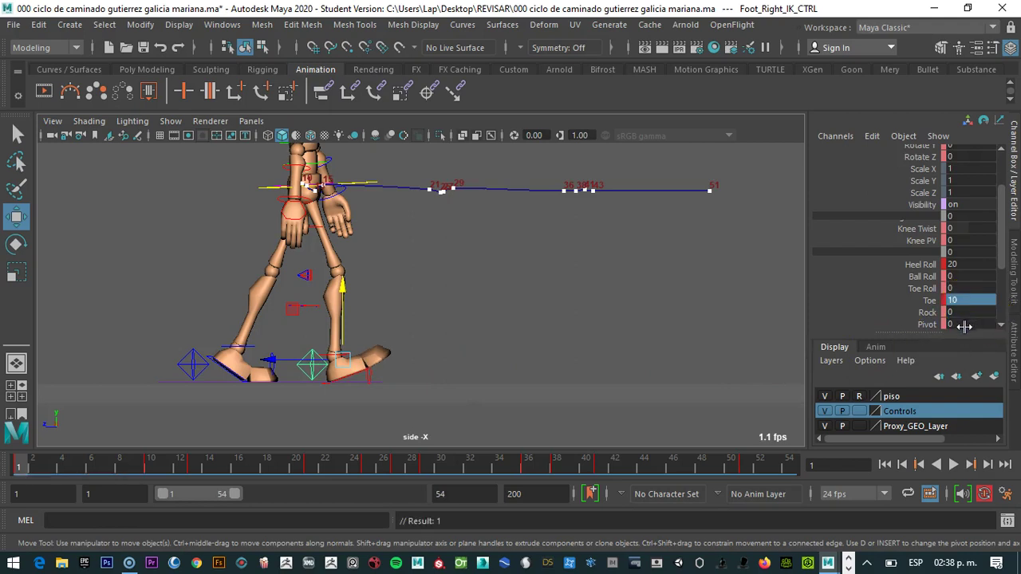
left_click(967, 265)
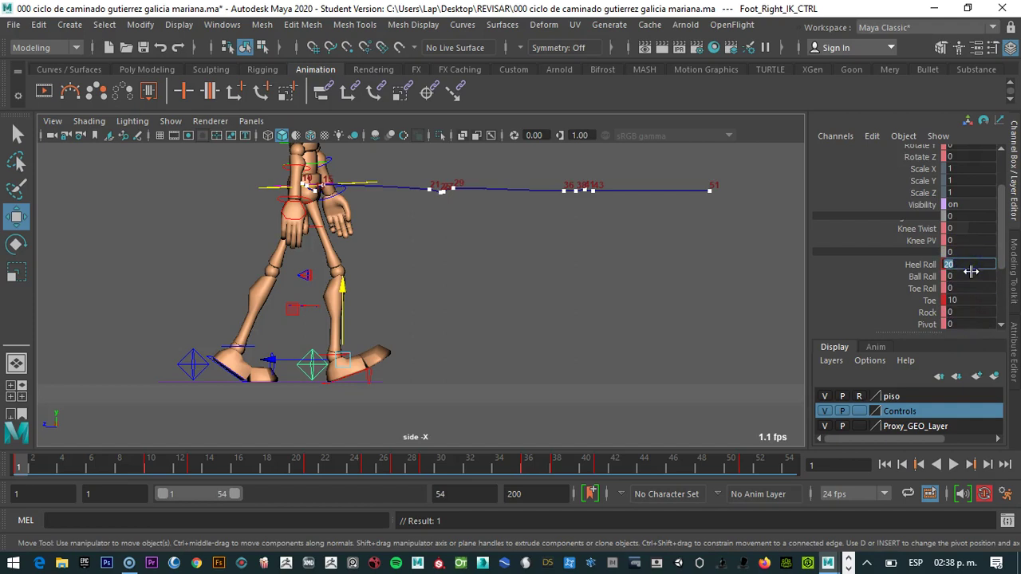
type("15")
key("Return")
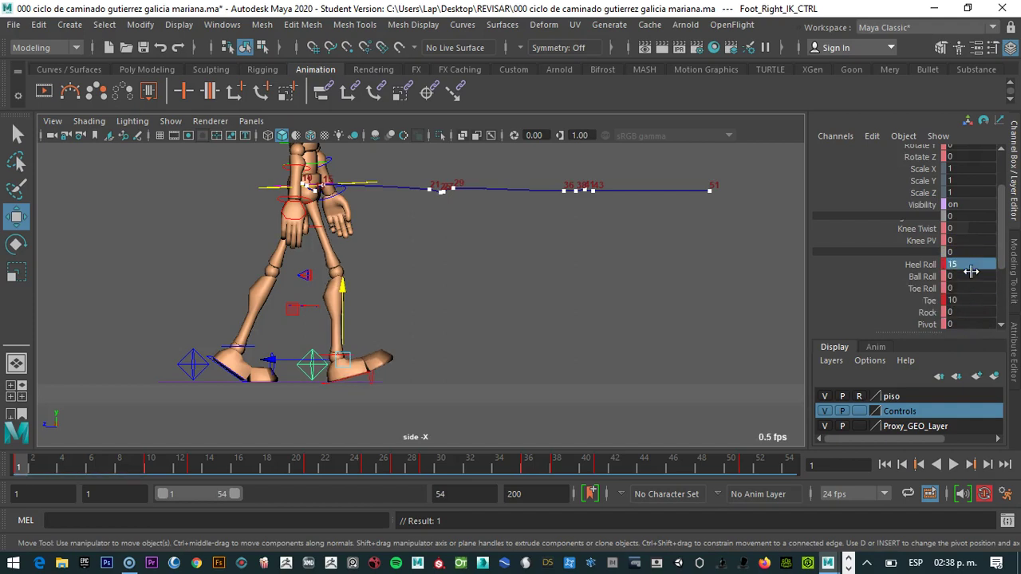
left_click(959, 300)
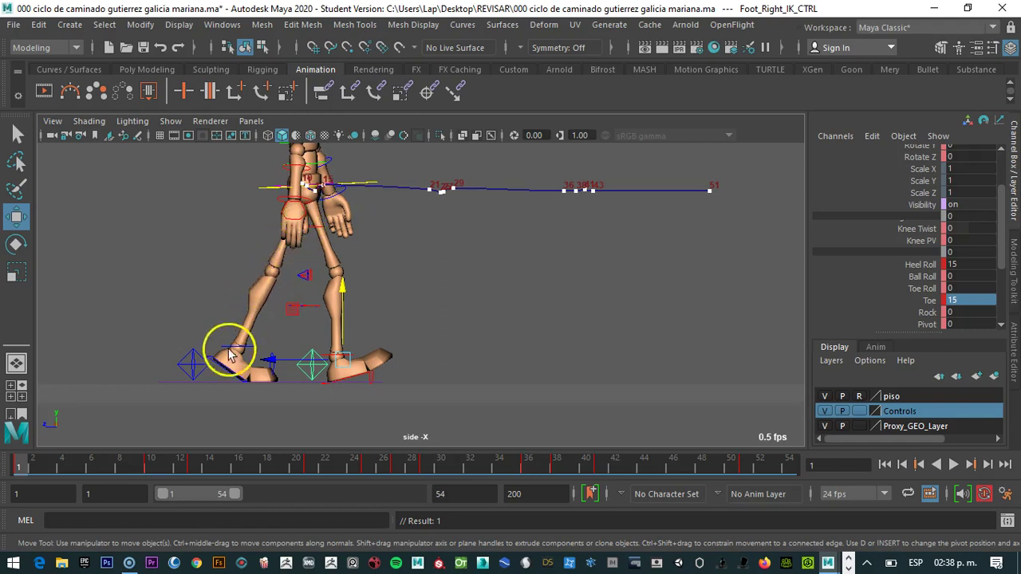
- Move the center root control slightly backward at frame 1 and scrub the first frames to check the motion
left_click(271, 192)
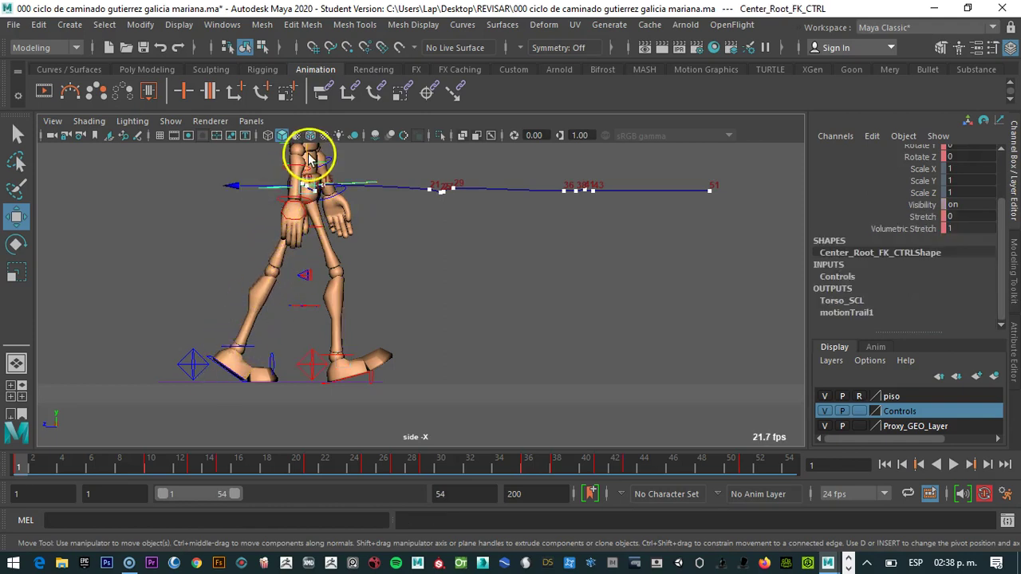
left_click_drag(257, 187, 252, 187)
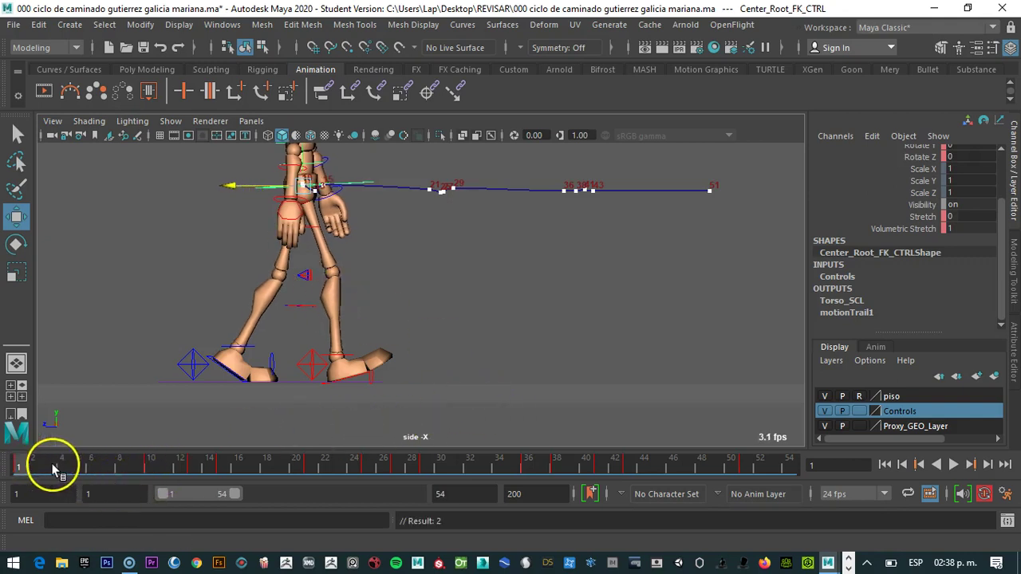
key("alt+v")
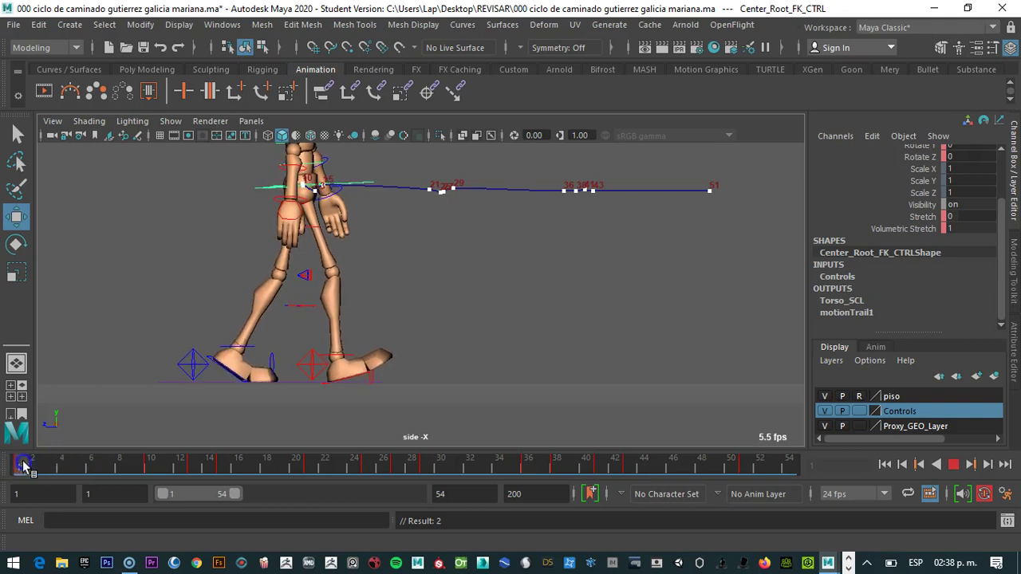
left_click_drag(119, 463, 23, 459)
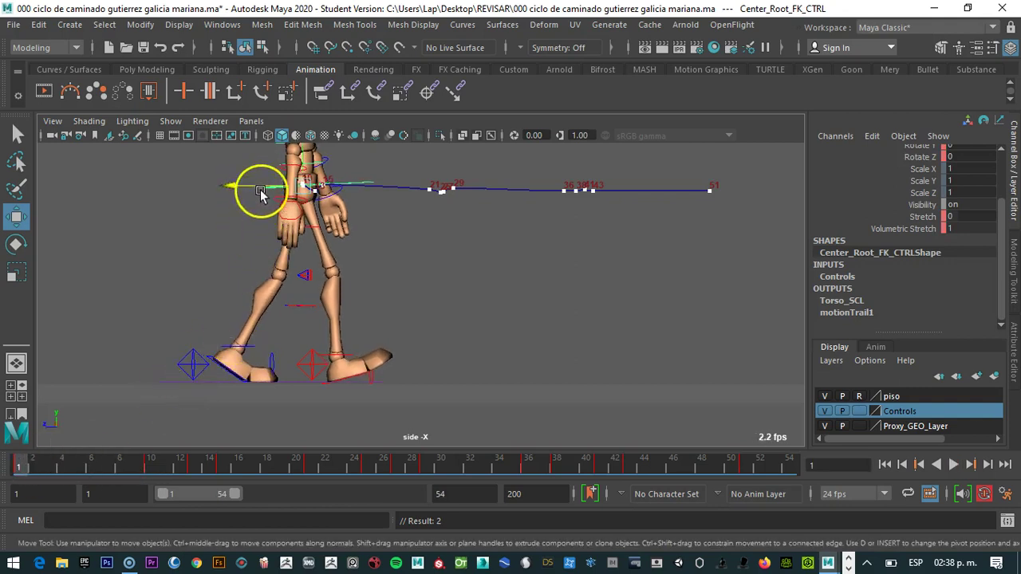
- Copy the frame 1 keys of the center root and both foot IK controls and paste them at frame 10
left_click(17, 134)
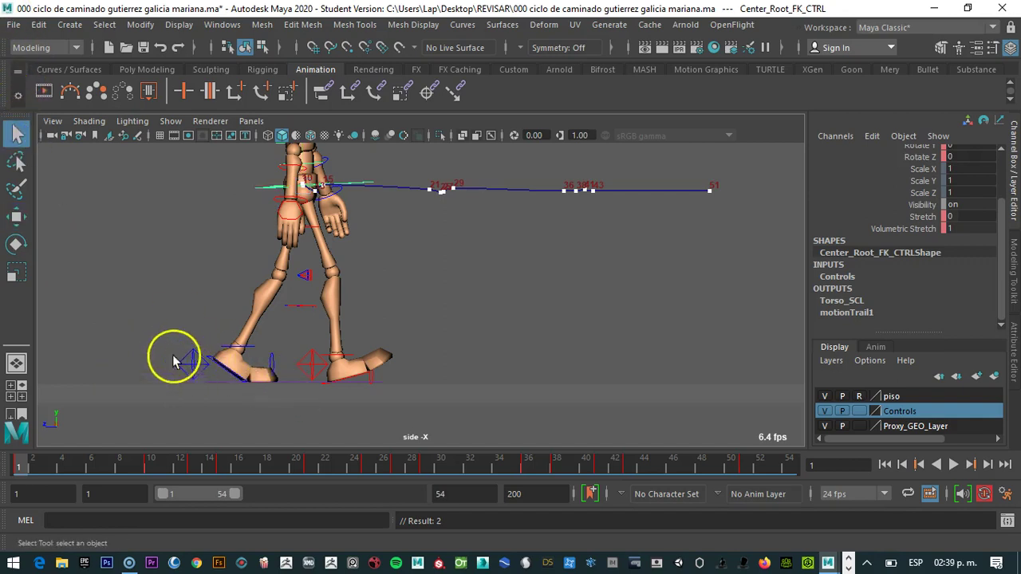
left_click(313, 363)
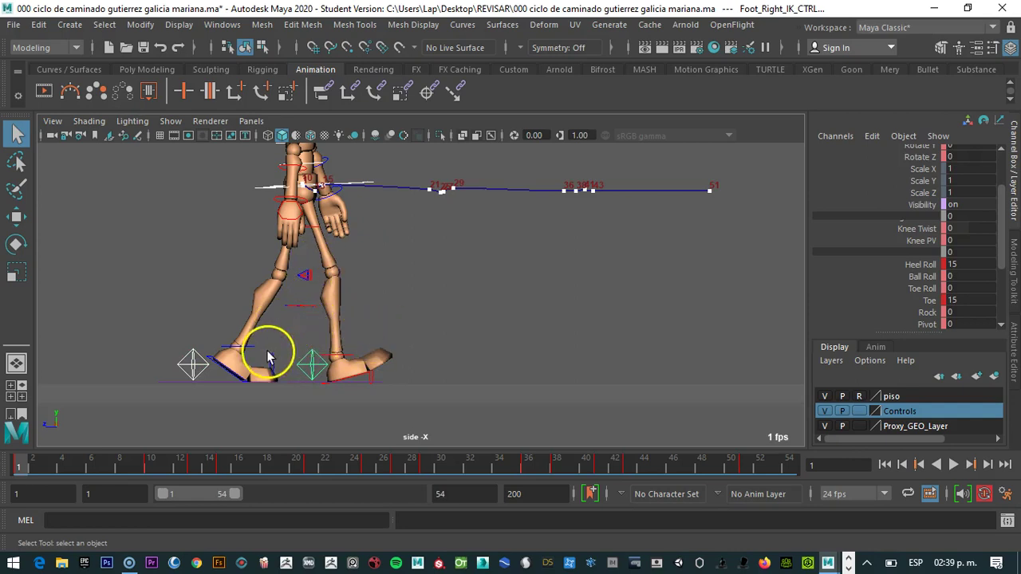
right_click(19, 463)
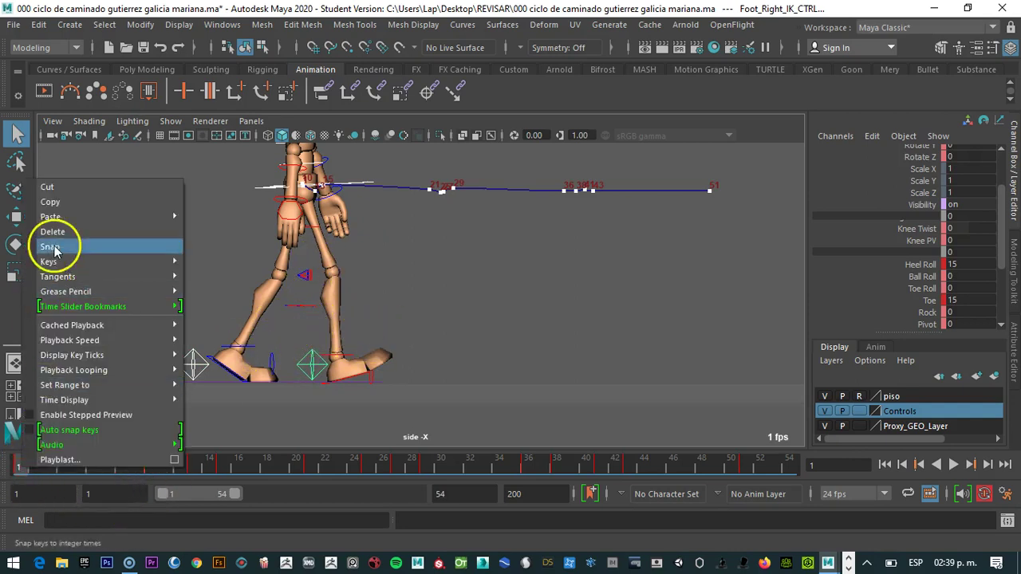
left_click(51, 205)
left_click(151, 467)
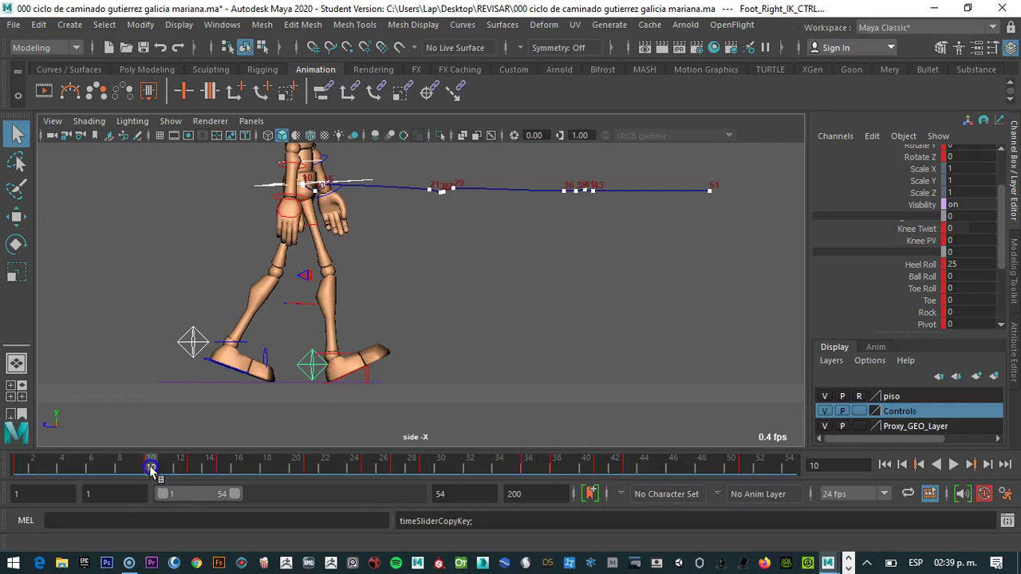
right_click(151, 467)
mouse_move(197, 217)
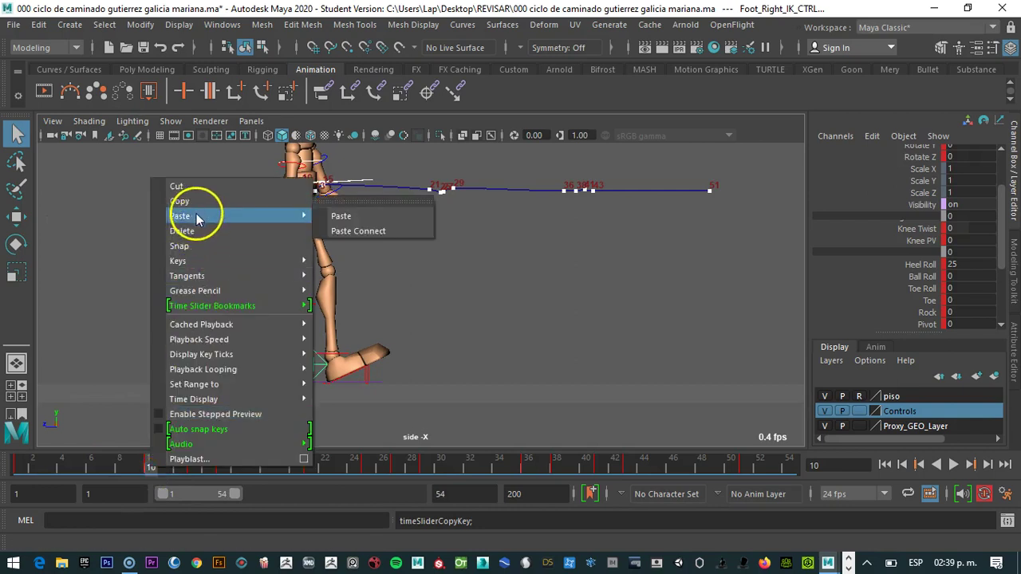
left_click(349, 217)
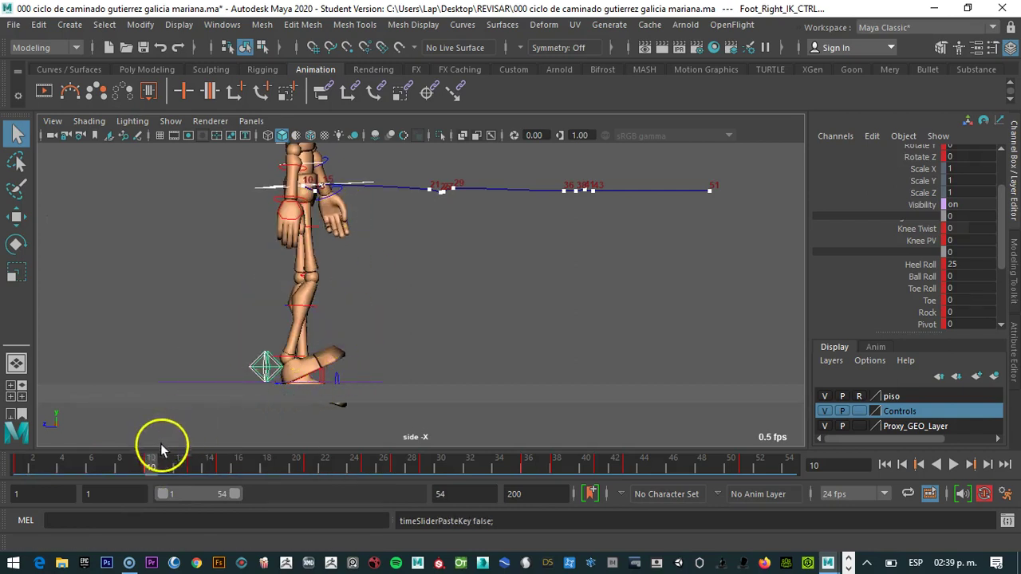
- Check the pose at frame 1 and undo the keys pasted at frame 10
key("alt+v")
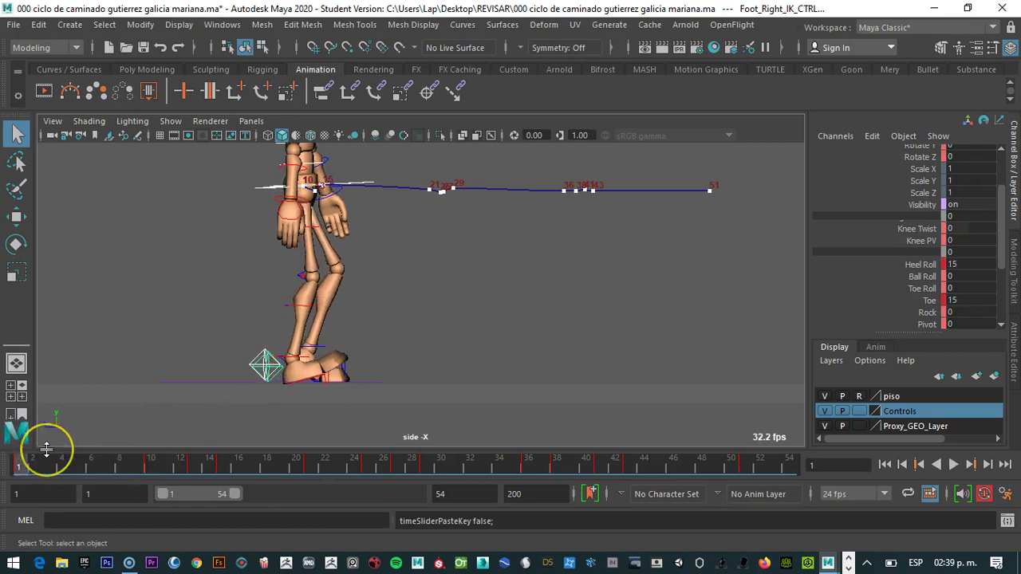
key("ctrl+z")
key("ctrl+z")
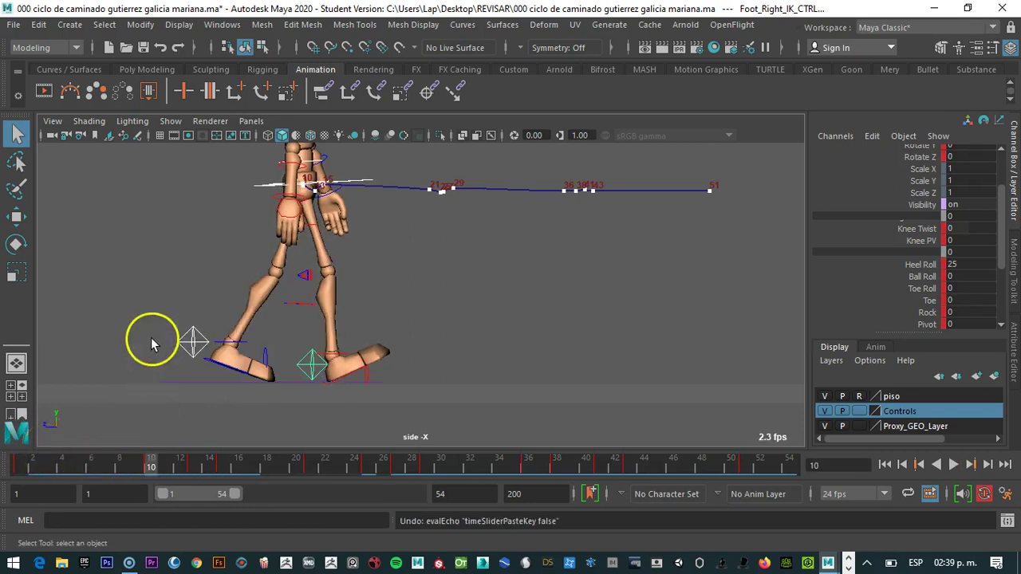
- Clear the control selection and return to frame 1
left_click(193, 343)
left_click(131, 359)
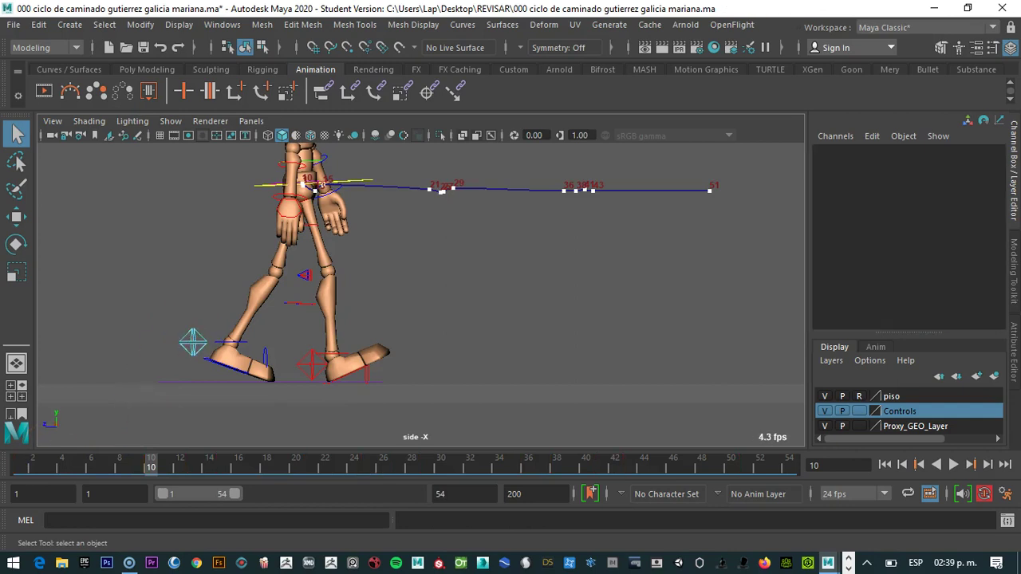
left_click(17, 467)
left_click(9, 467)
left_click(193, 368)
left_click(179, 320)
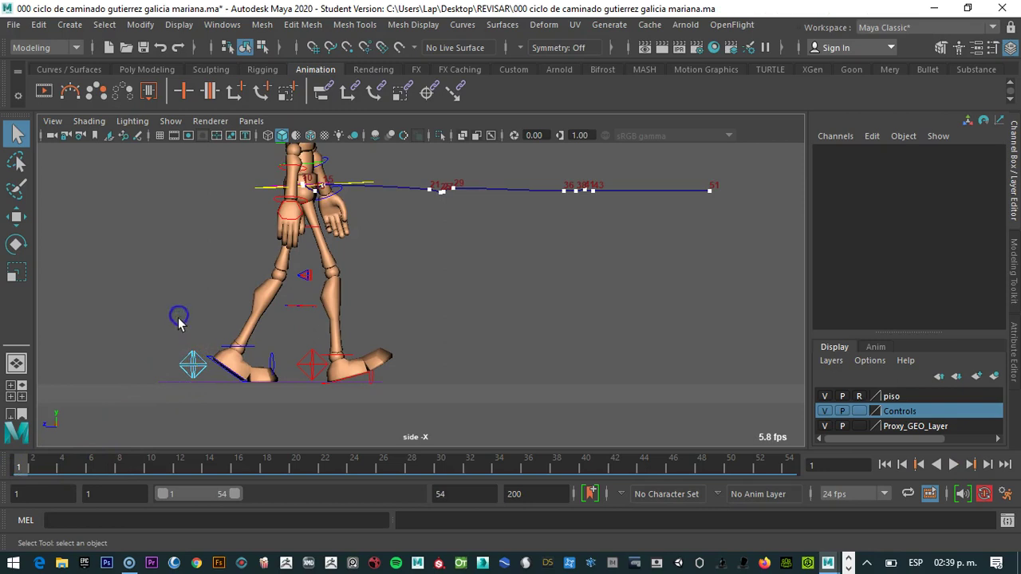
- Copy the left foot IK control's frame 1 keys, paste them at frame 10, and play the first frames to check the motion
right_click(194, 364)
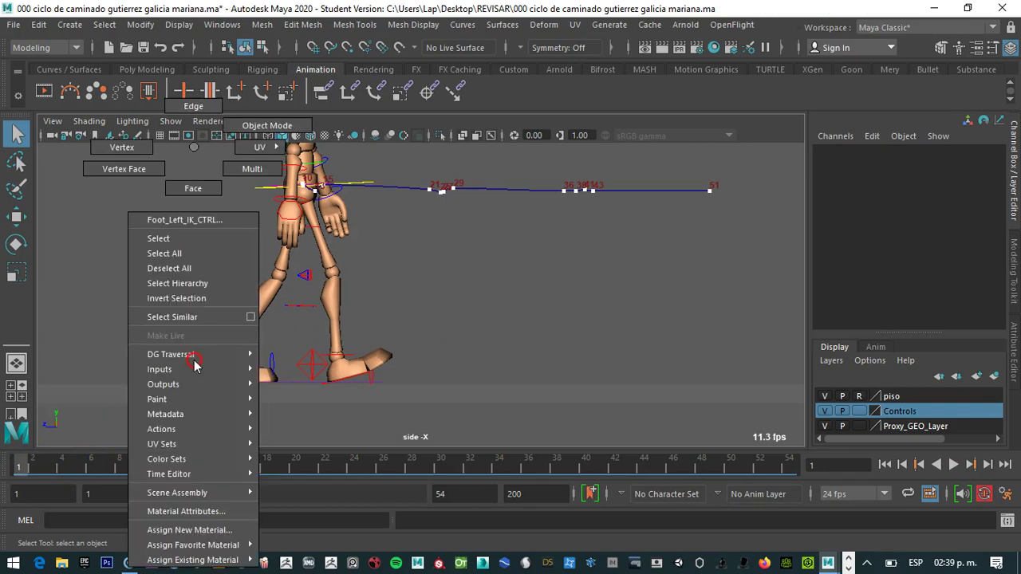
left_click(253, 127)
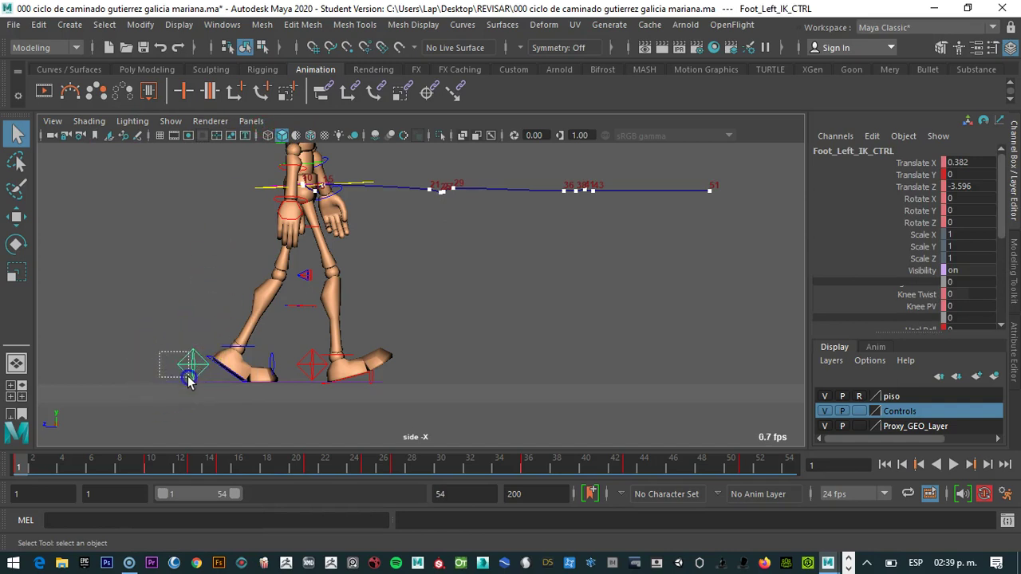
right_click(38, 461)
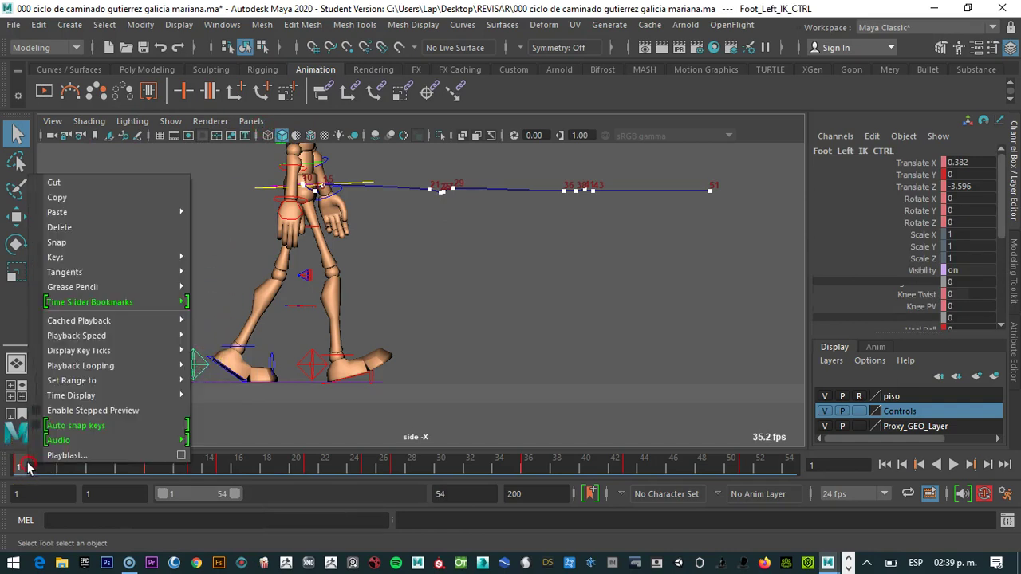
left_click(63, 198)
left_click(151, 468)
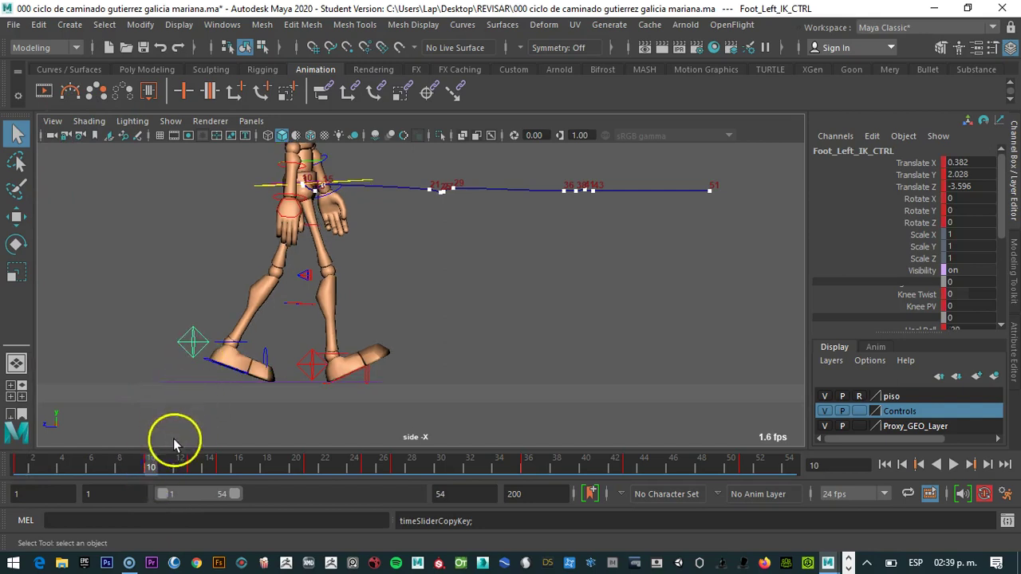
right_click(144, 471)
mouse_move(195, 217)
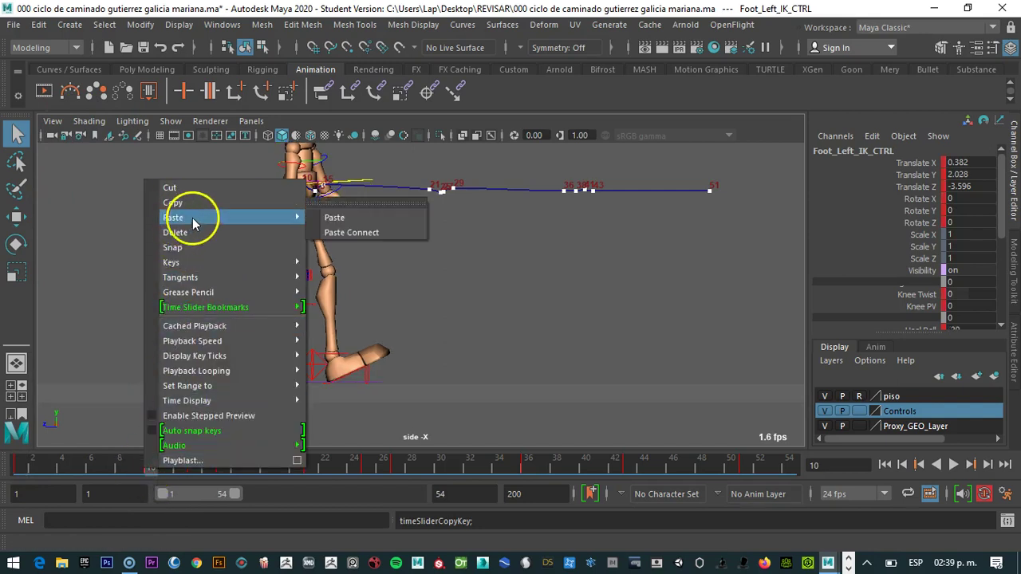
left_click(359, 216)
left_click_drag(146, 472, 40, 476)
key("alt+v")
key("alt+v")
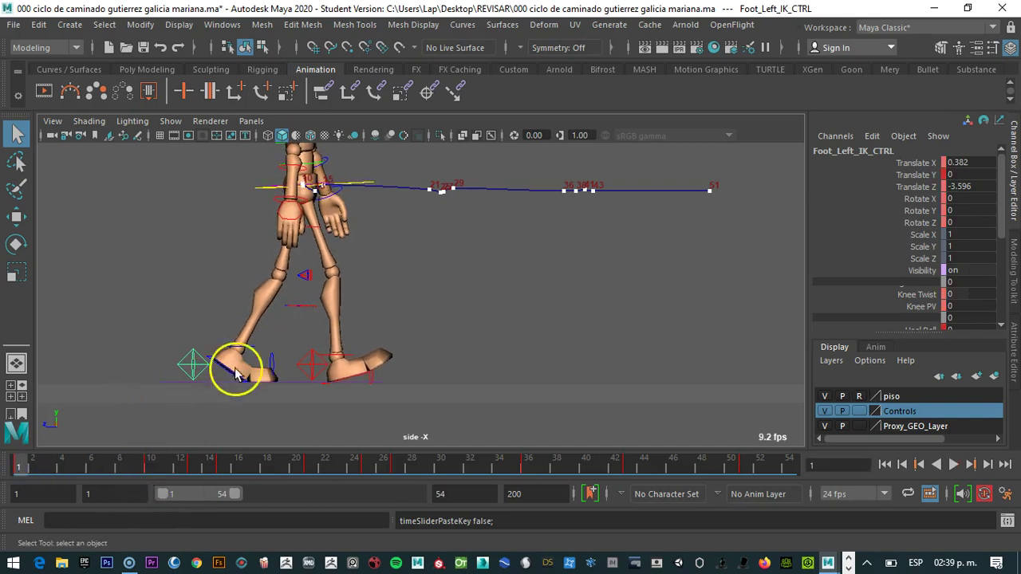
- Copy the right foot IK control's frame 1 keys and paste them at frame 10, keeping the paste options as a floating menu
left_click(312, 365)
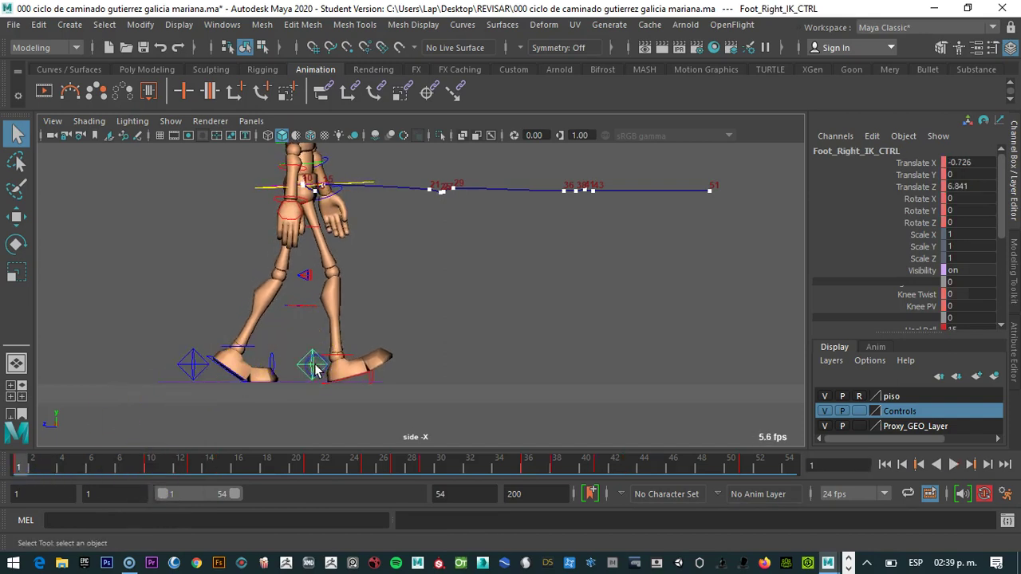
right_click(16, 471)
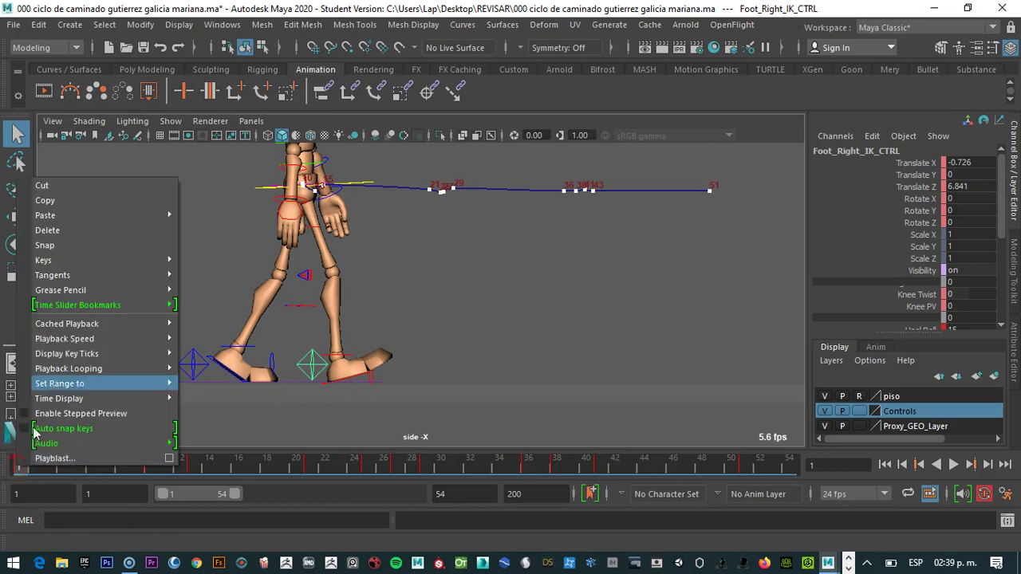
left_click(58, 202)
left_click(150, 464)
right_click(151, 467)
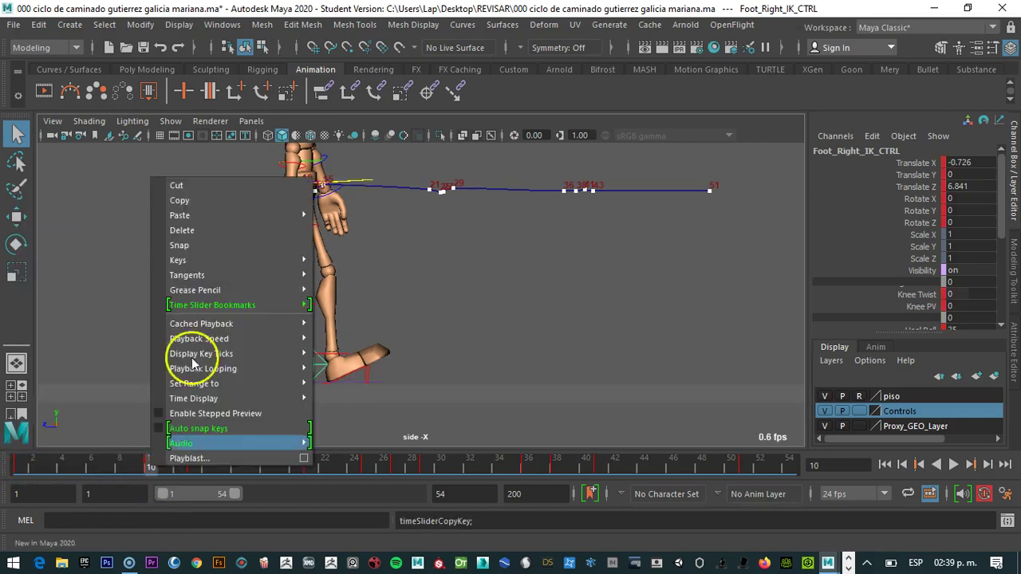
mouse_move(233, 215)
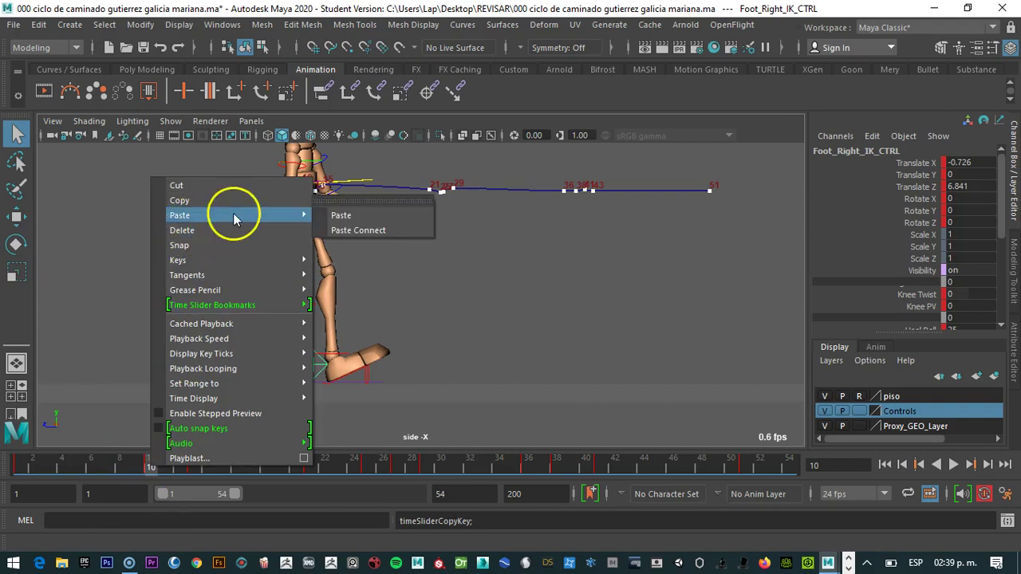
left_click(361, 200)
left_click_drag(376, 184, 563, 329)
left_click(532, 348)
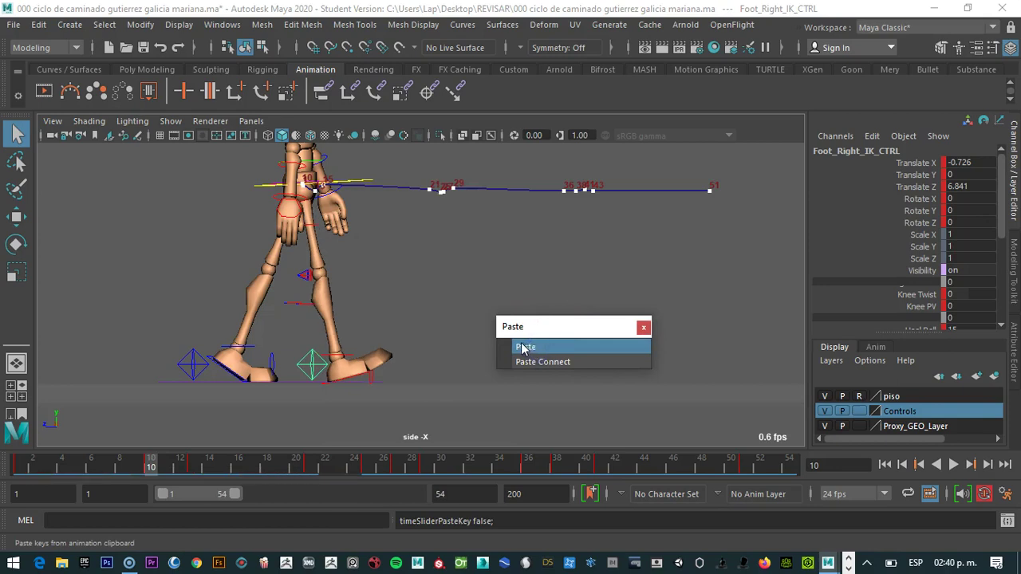
mouse_move(148, 466)
left_mouse_down()
mouse_move(47, 469)
mouse_move(151, 471)
left_mouse_up()
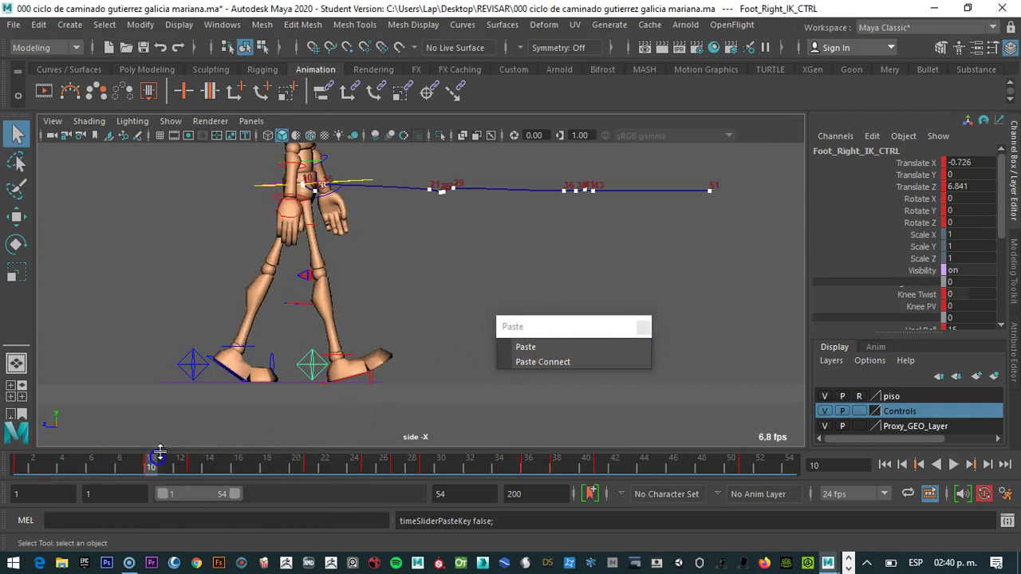
- Copy the center root control's frame 1 keys and paste them at frame 10
left_click(268, 190)
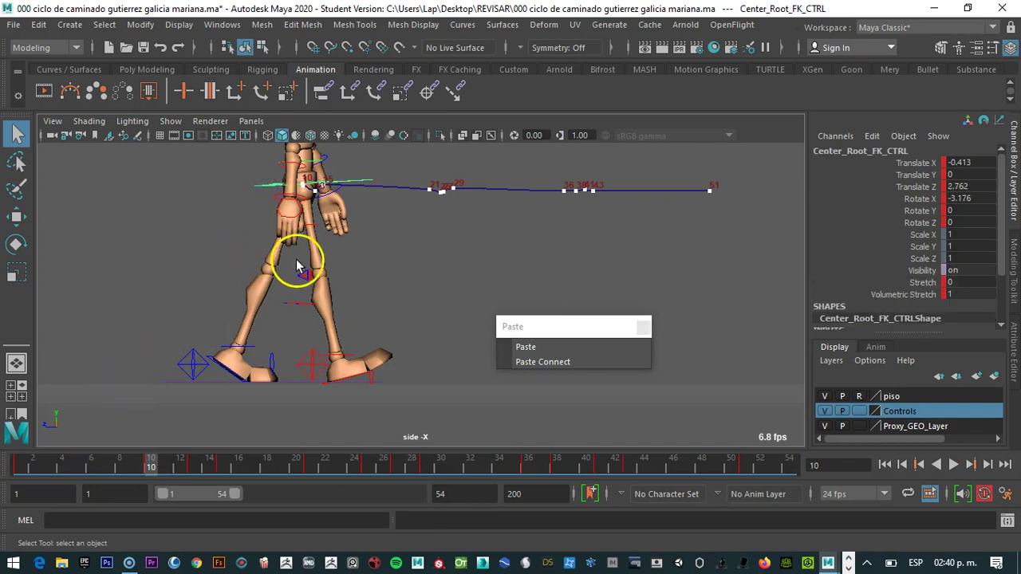
left_click(15, 466)
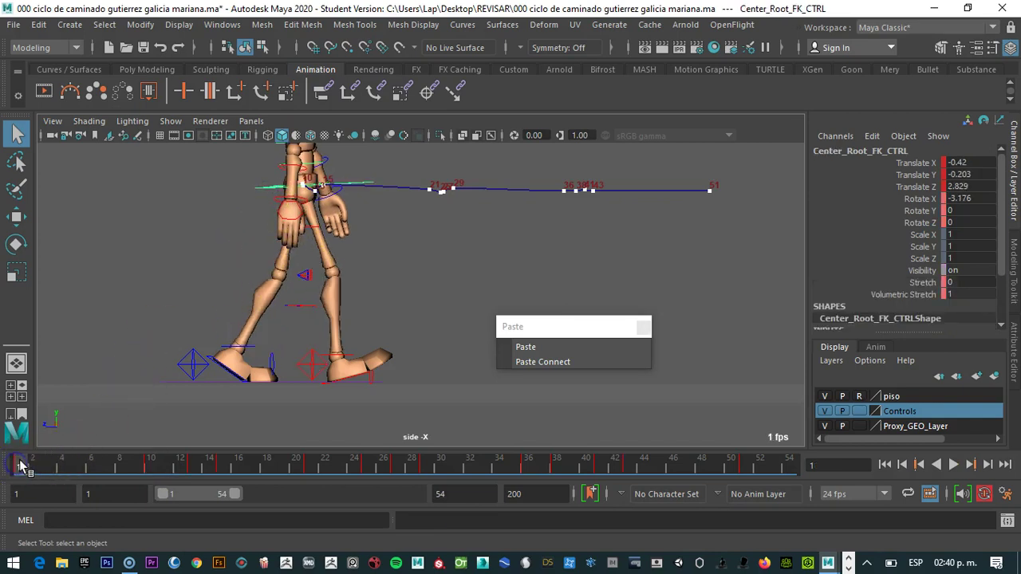
right_click(21, 466)
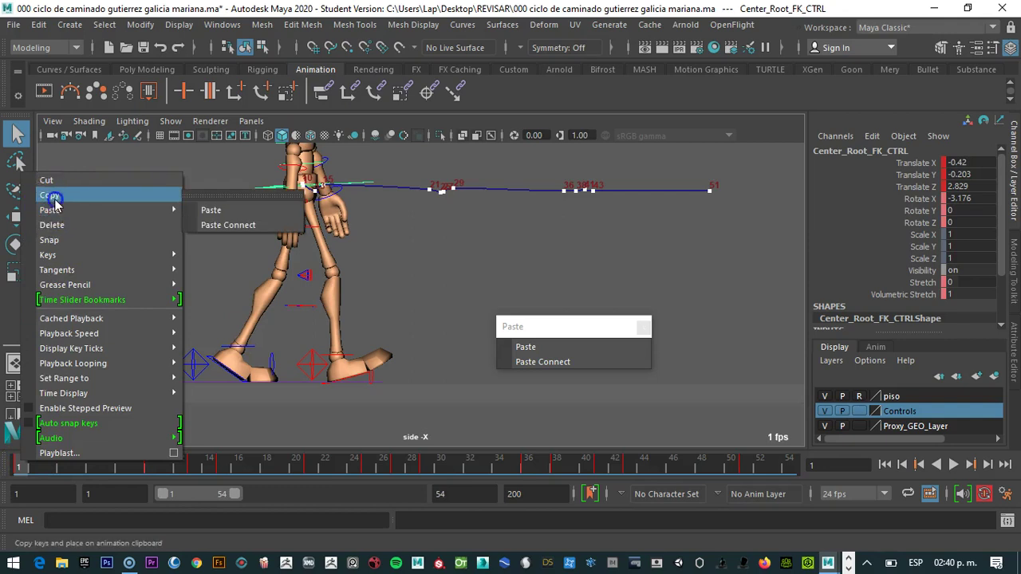
left_click(40, 188)
left_click(154, 469)
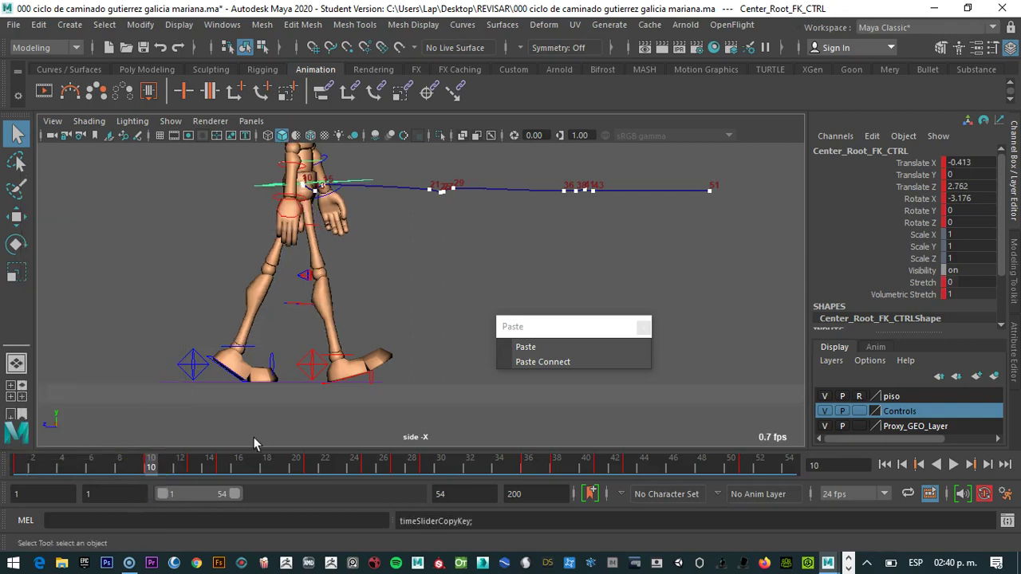
left_click(561, 347)
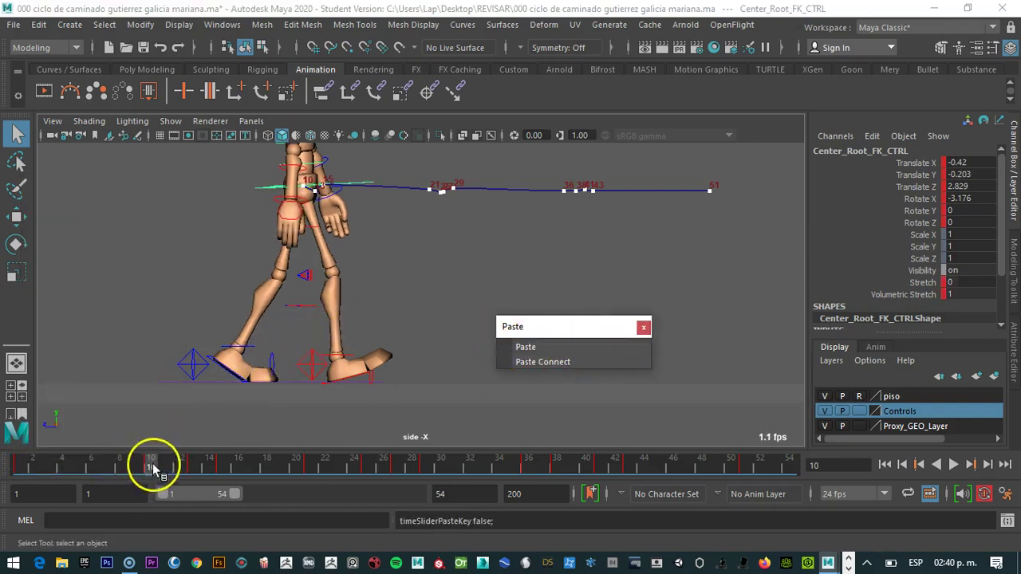
- Set the right foot IK control's Heel Roll to 0 at frame 10 and its Toe to 0 at frame 11
left_click(309, 365)
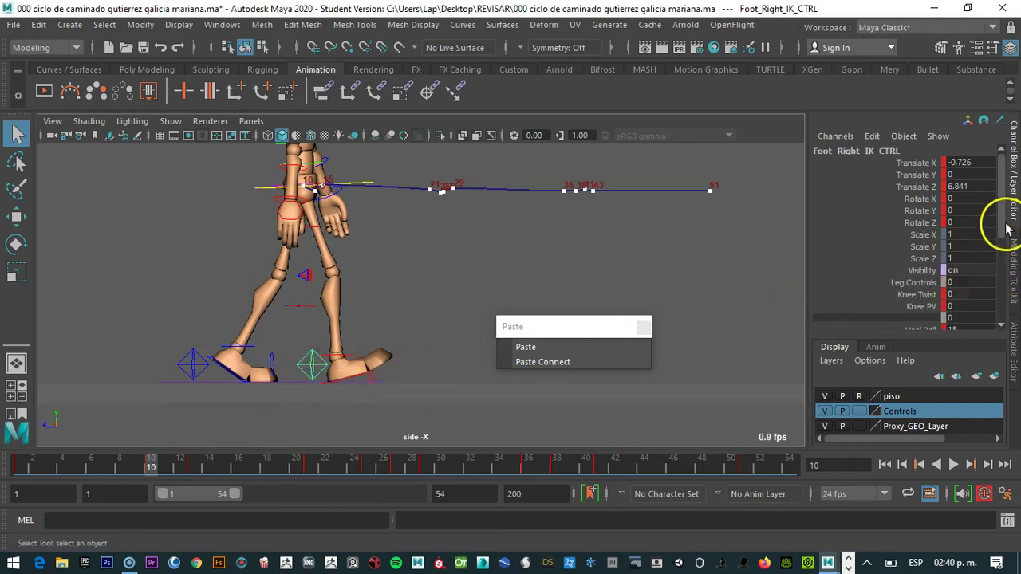
scroll(981, 239, "down", 3)
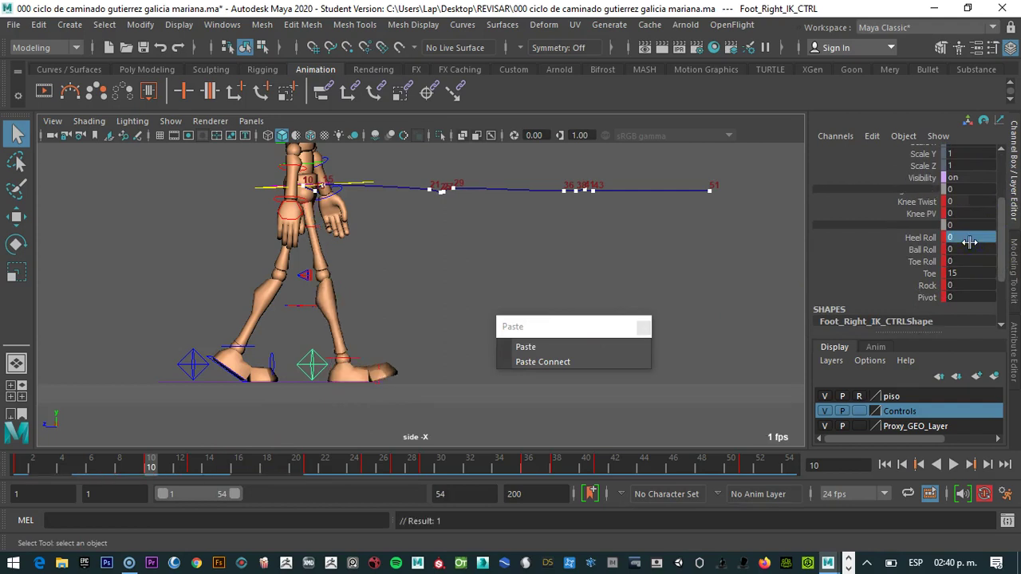
left_click(166, 471)
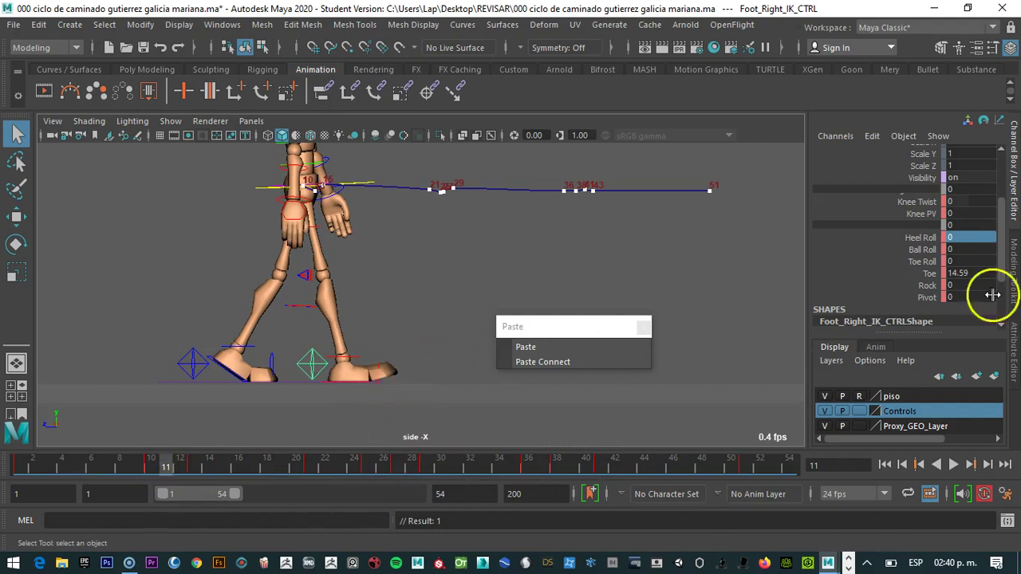
double_click(974, 274)
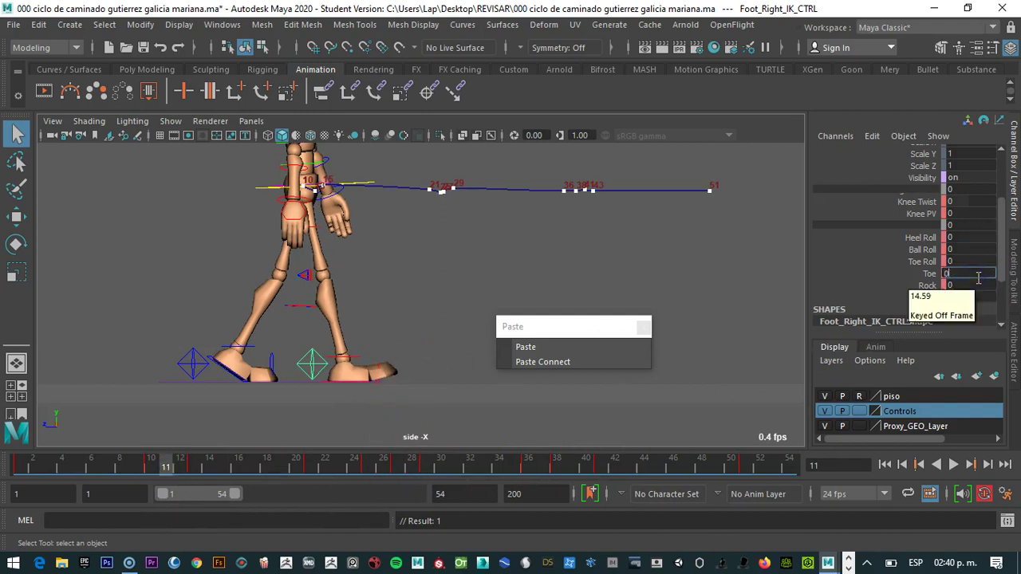
type("0")
key("Return")
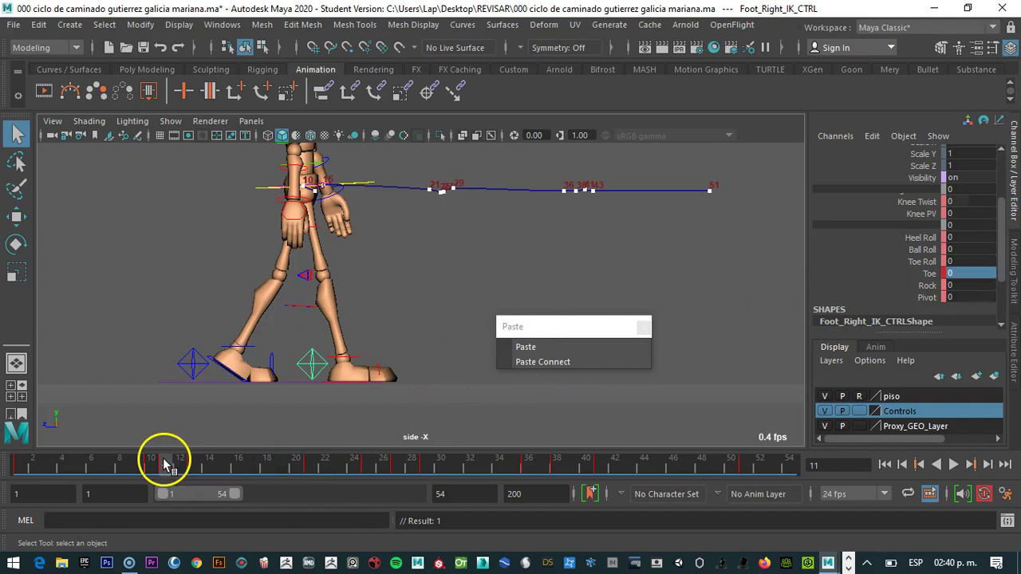
key("alt+v")
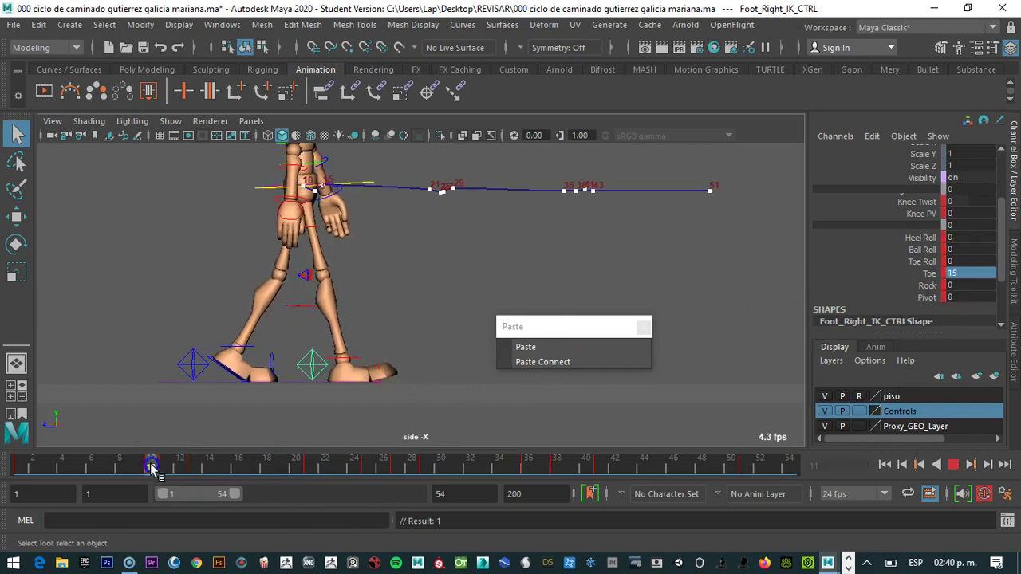
- Move the center root control slightly down and forward at frame 11
left_click(352, 186)
key("w")
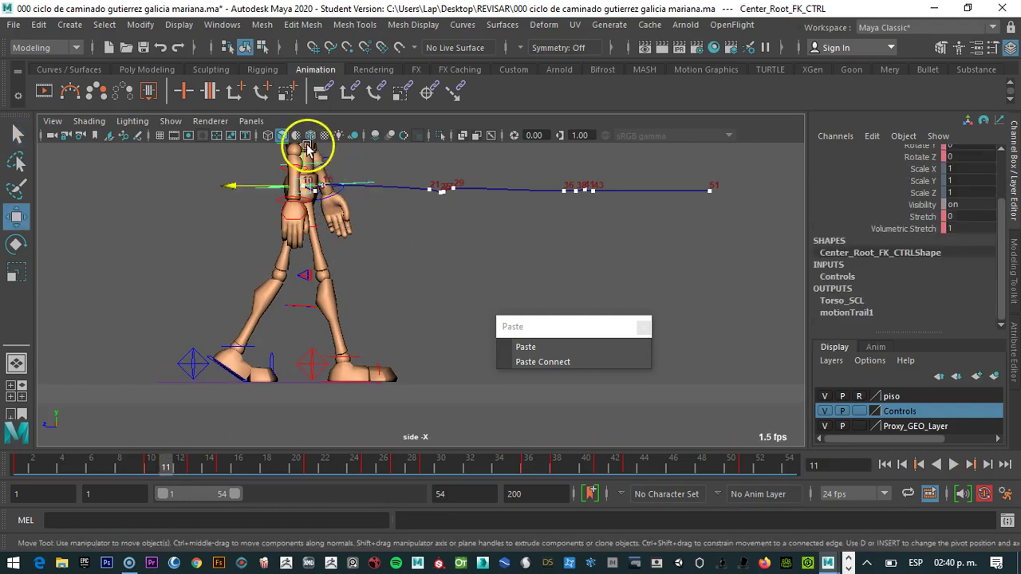
left_click_drag(303, 146, 303, 149)
left_click_drag(257, 187, 262, 189)
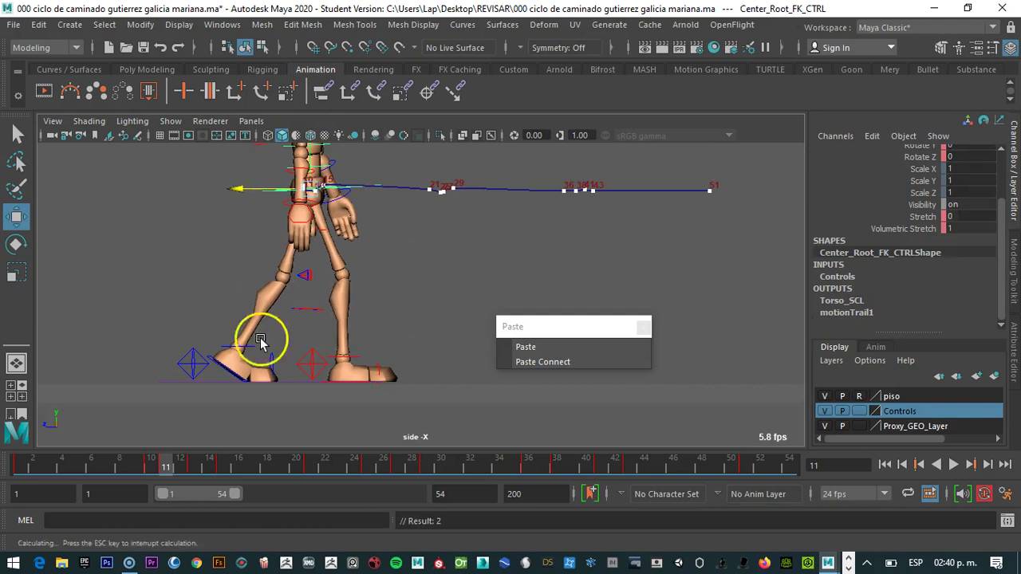
- Set the left foot IK control's Toe Roll to 10 at frame 10 and scrub the neighbouring frames to check the foot
left_click(195, 367)
left_click(19, 465)
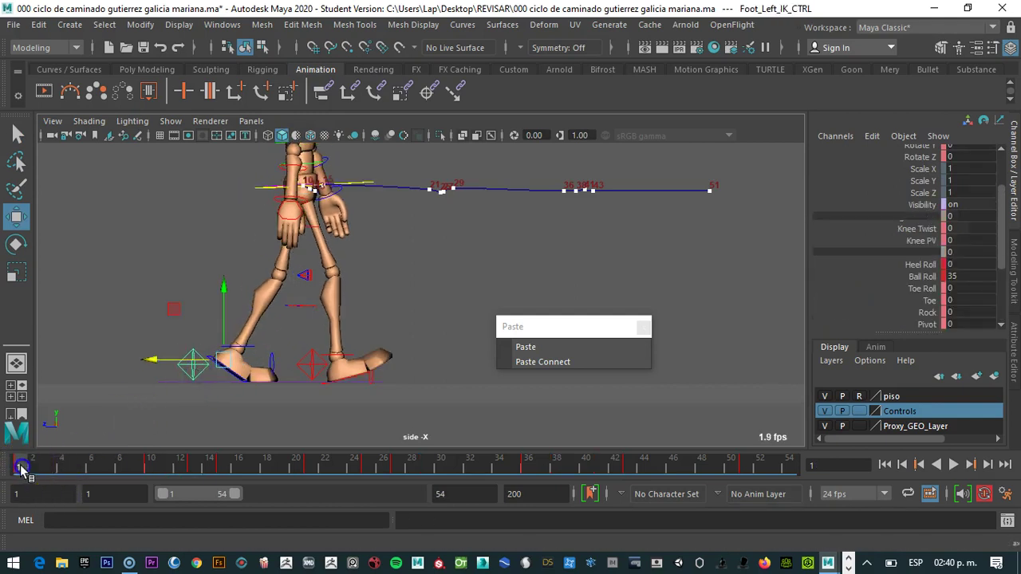
mouse_move(1004, 234)
left_mouse_down()
mouse_move(1003, 245)
mouse_move(1006, 230)
left_mouse_up()
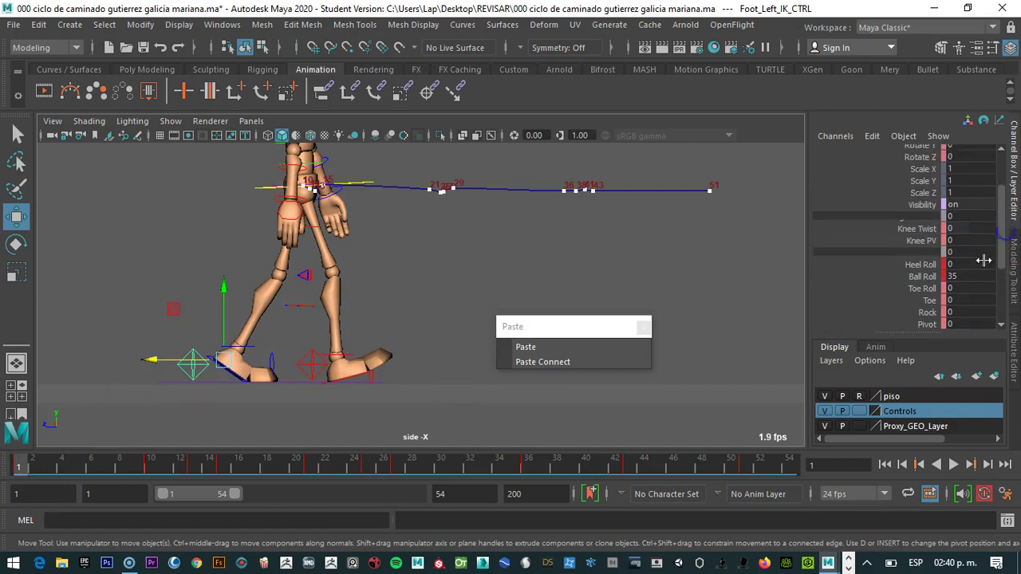
left_click(150, 465)
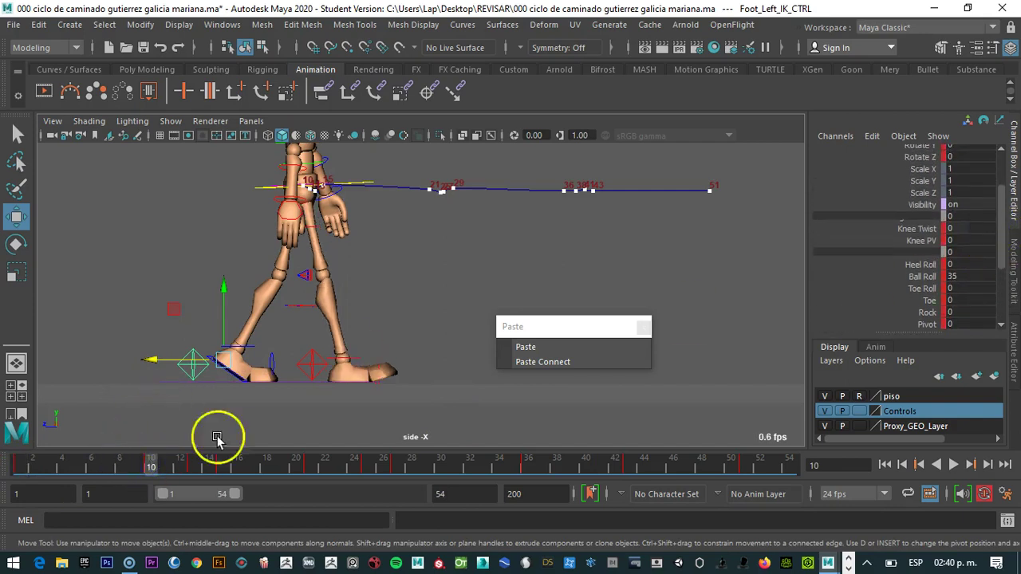
left_click(929, 290)
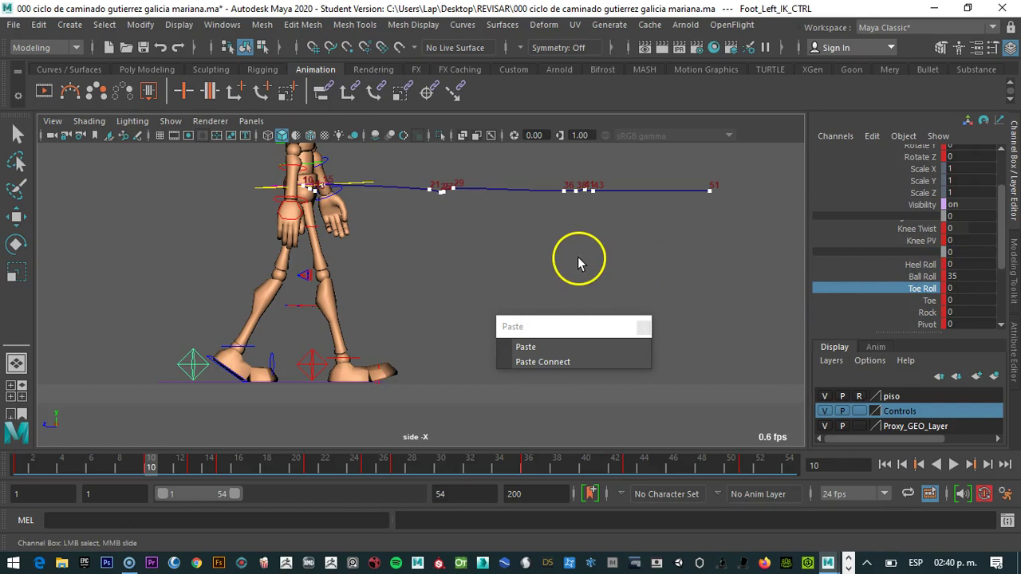
middle_click_drag(574, 257, 667, 256)
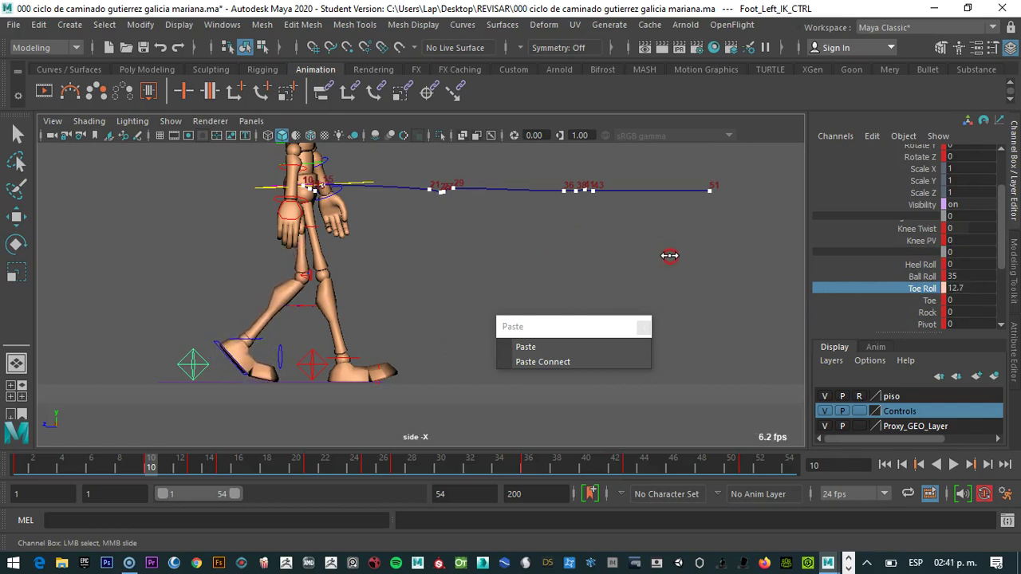
left_click(980, 289)
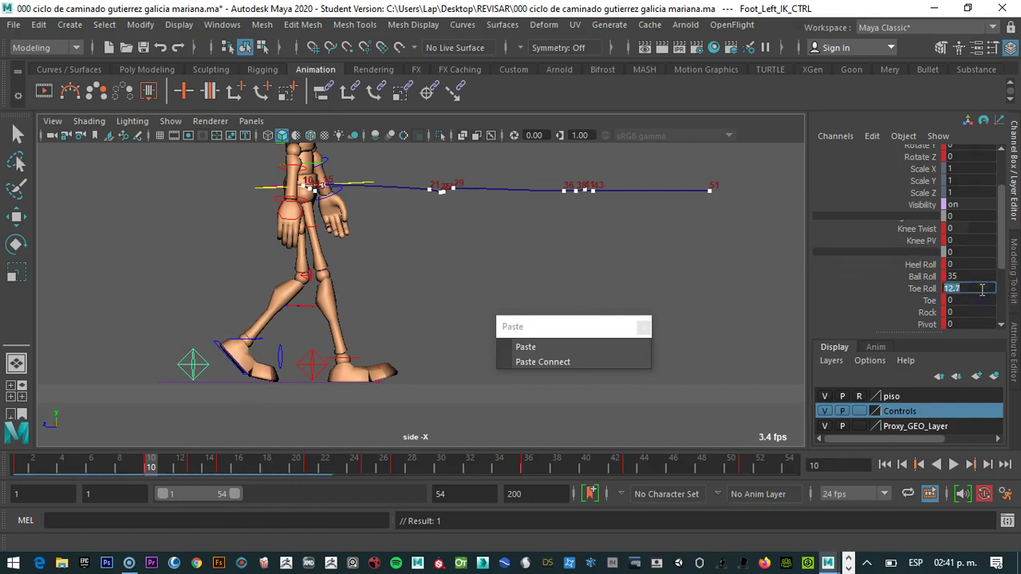
key("Return")
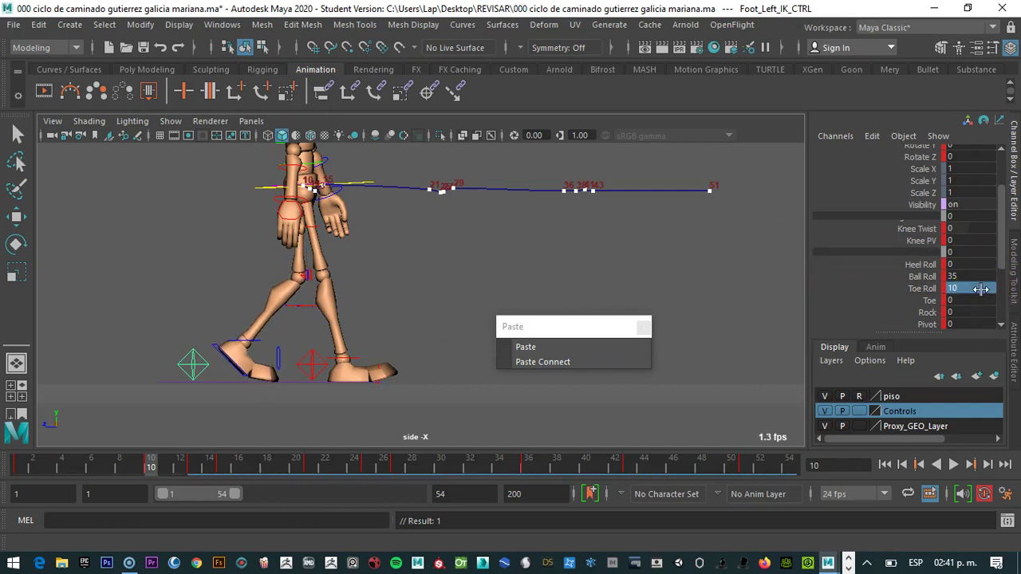
left_click(153, 467)
key("alt+v")
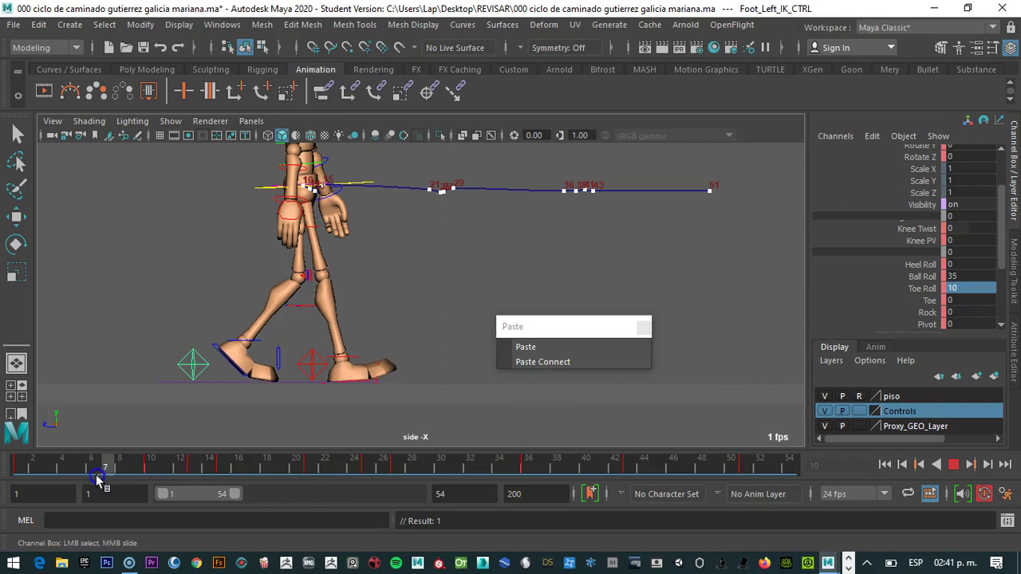
mouse_move(116, 475)
left_mouse_down()
mouse_move(37, 472)
mouse_move(149, 465)
mouse_move(77, 472)
mouse_move(109, 471)
left_mouse_up()
left_click_drag(111, 464, 149, 461)
- Move the center root control forward at frame 10 to shift the body weight over the front foot
left_click(269, 338)
left_click(343, 182)
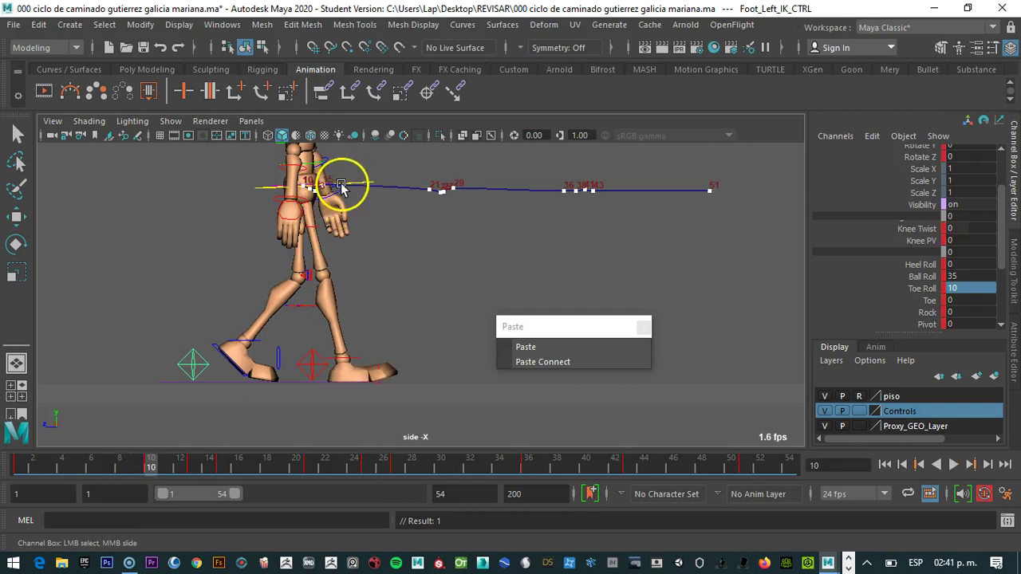
key("w")
left_click_drag(276, 195, 295, 194)
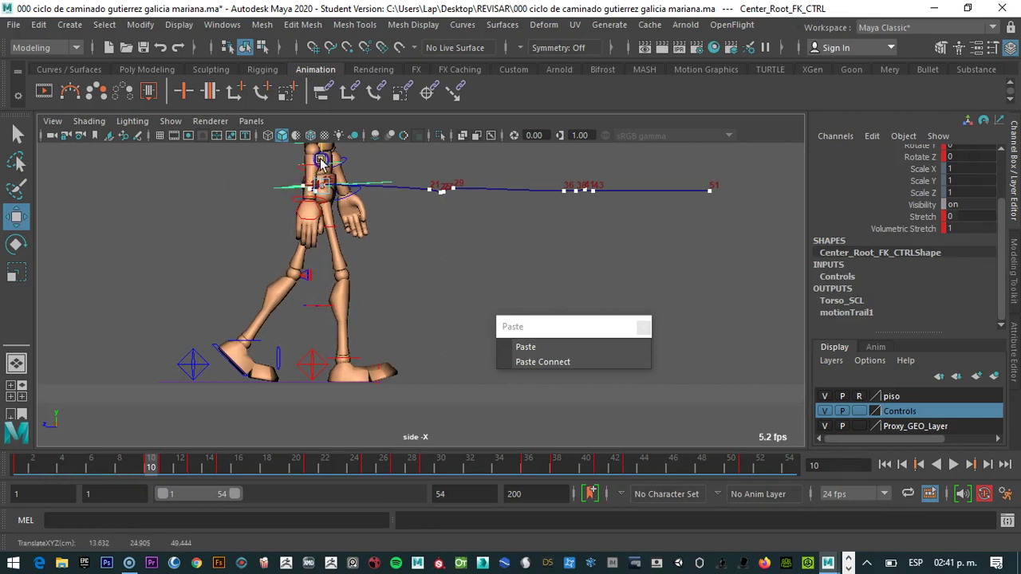
- Nudge the center root control slightly at frame 10 and set the left foot IK control's Toe Roll to 0 at frame 1
left_click_drag(321, 162, 321, 164)
left_click_drag(151, 466, 17, 469)
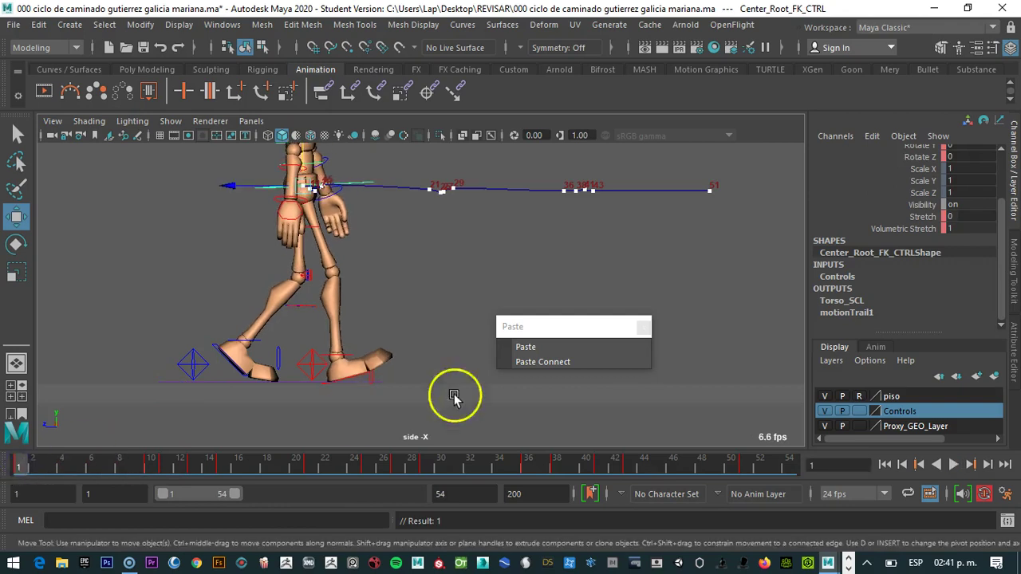
left_click(195, 365)
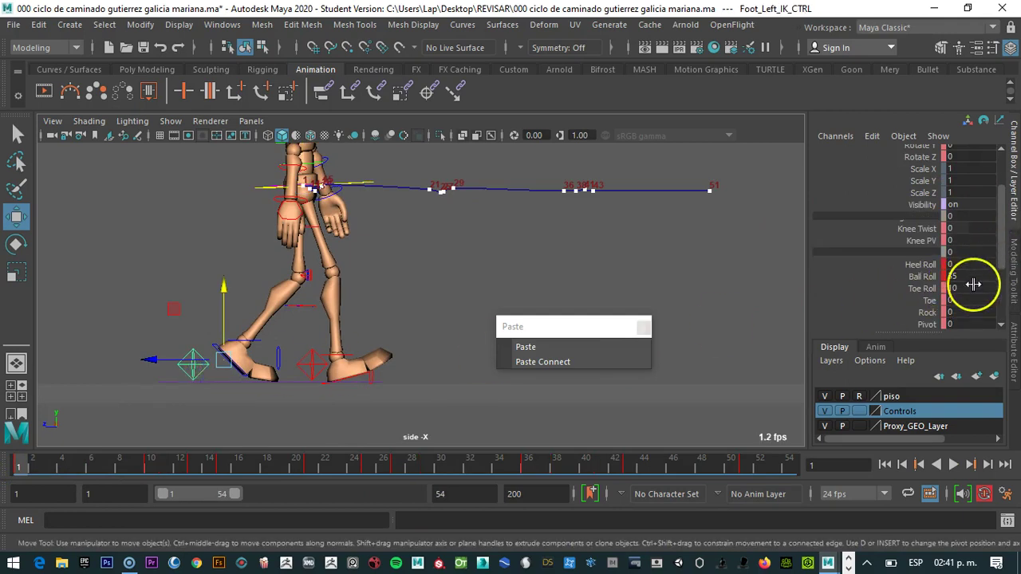
type("0")
key("Return")
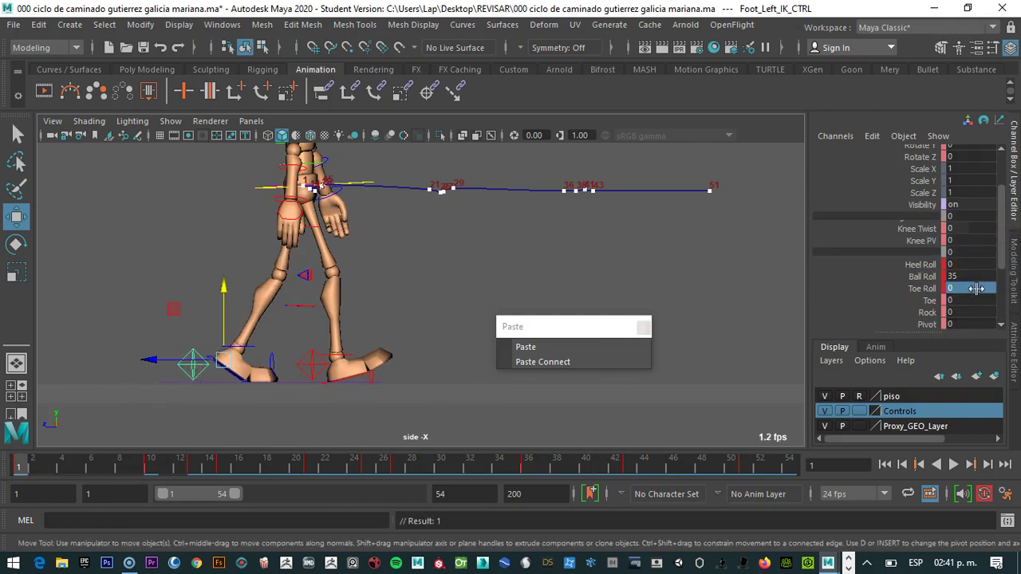
- Play and scrub between frames 1 and 10 to check the left foot's toe roll, and examine the pose at frame 13
key("alt+v")
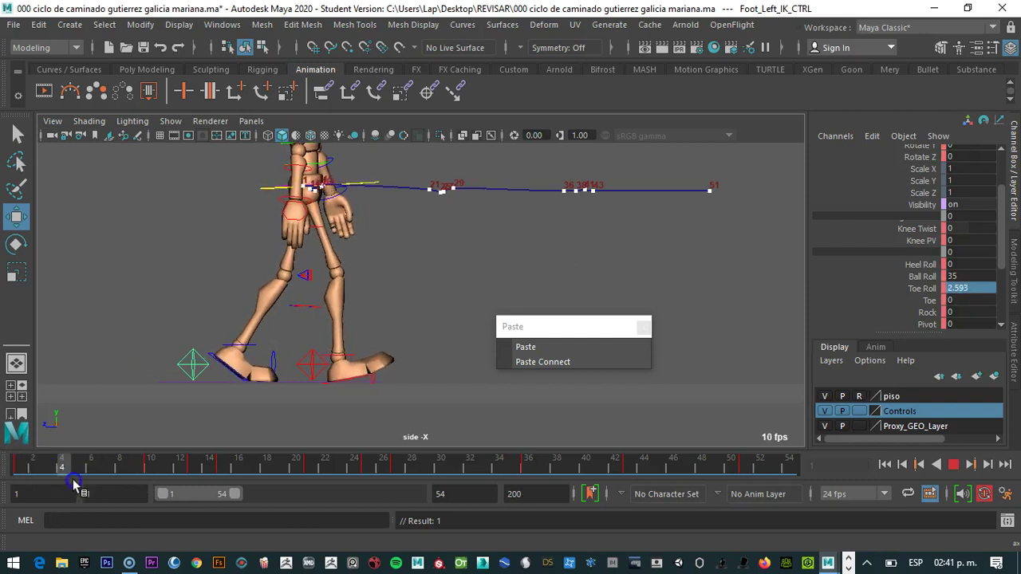
left_click(149, 464)
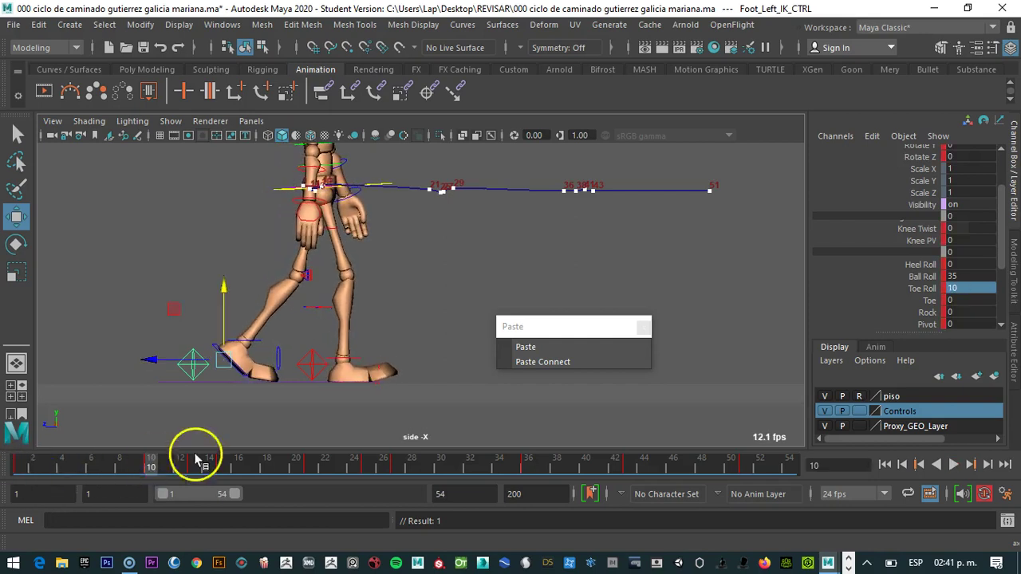
left_click(22, 465)
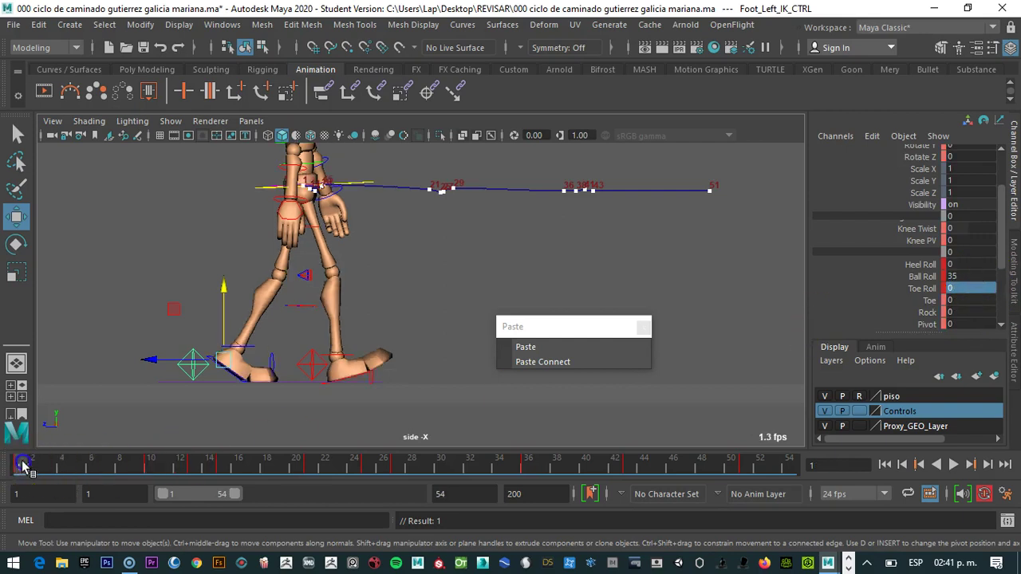
left_click(153, 464)
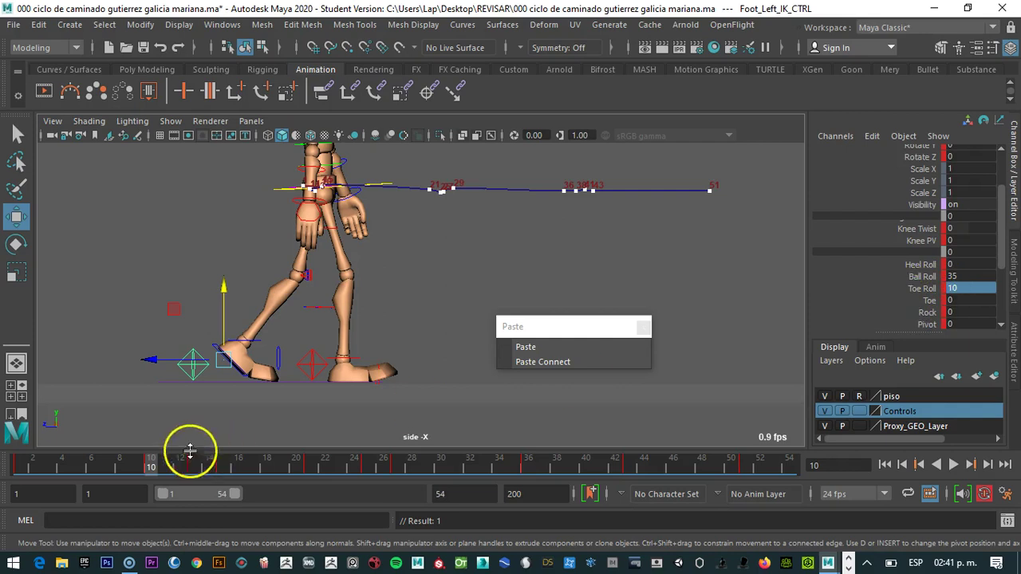
key("alt+v")
mouse_move(64, 456)
left_mouse_down()
mouse_move(148, 456)
mouse_move(17, 460)
mouse_move(444, 459)
mouse_move(24, 462)
mouse_move(200, 463)
mouse_move(137, 469)
left_mouse_up()
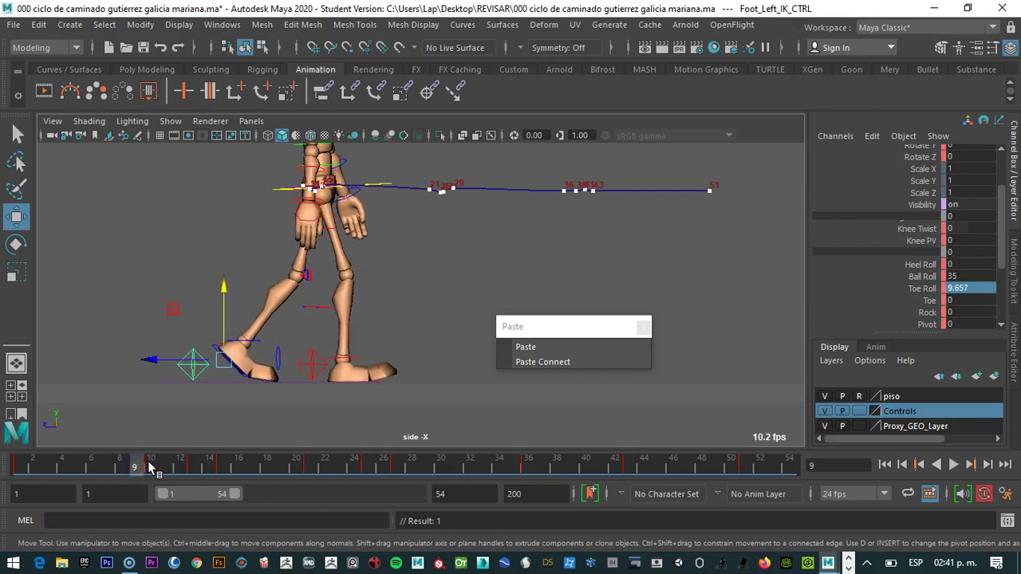
left_click(192, 465)
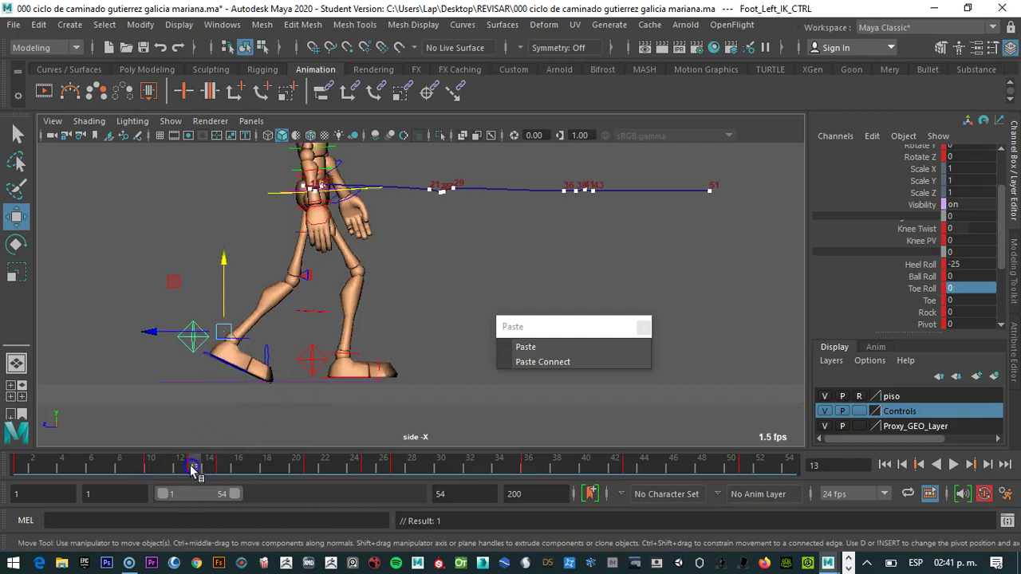
left_click(360, 375)
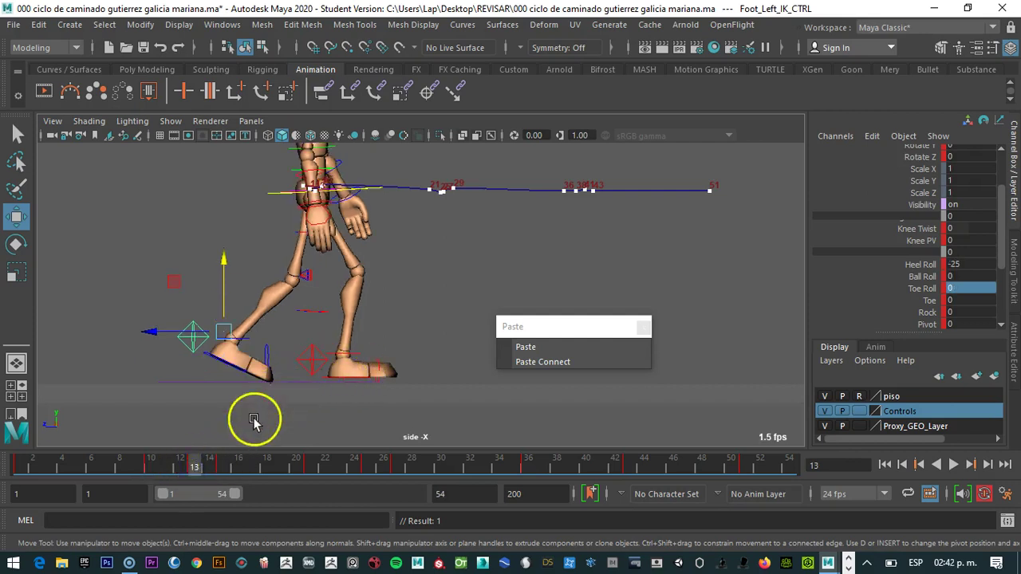
left_click(161, 391)
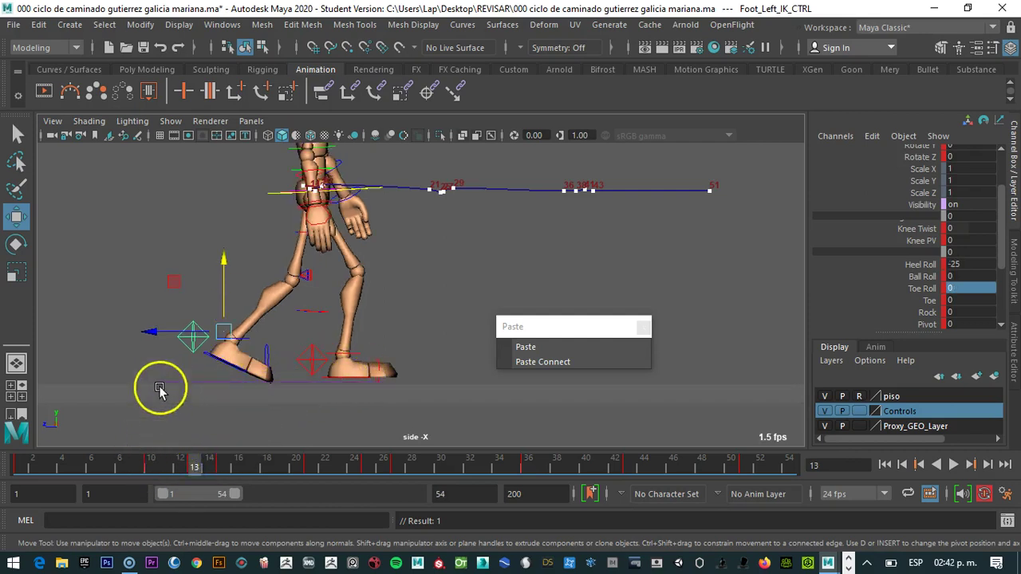
- Copy the frame 10 keys of the center root and both foot IK controls and paste them at frame 13
left_click(197, 342)
left_click(150, 466)
left_click(287, 193)
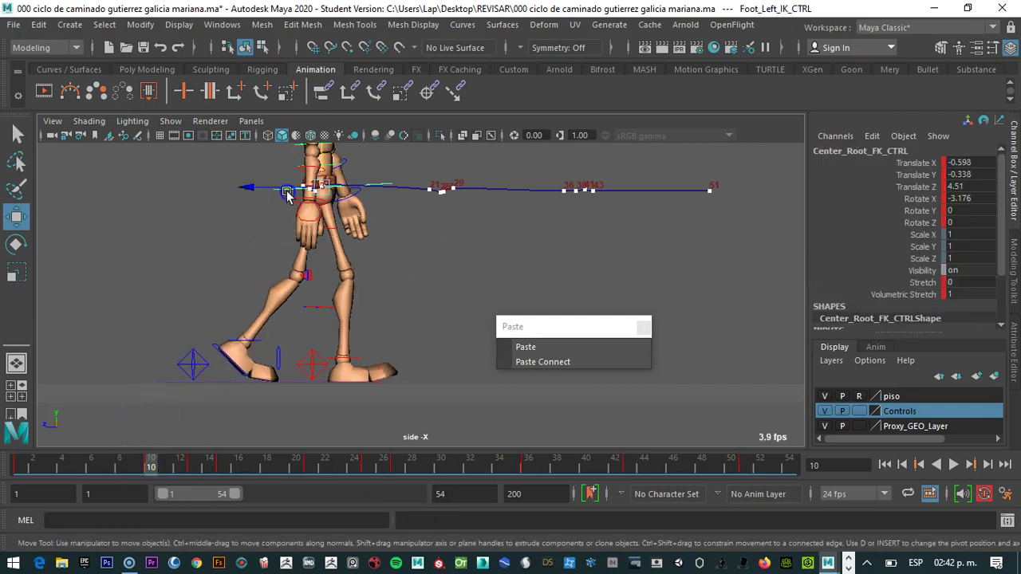
left_click(193, 361)
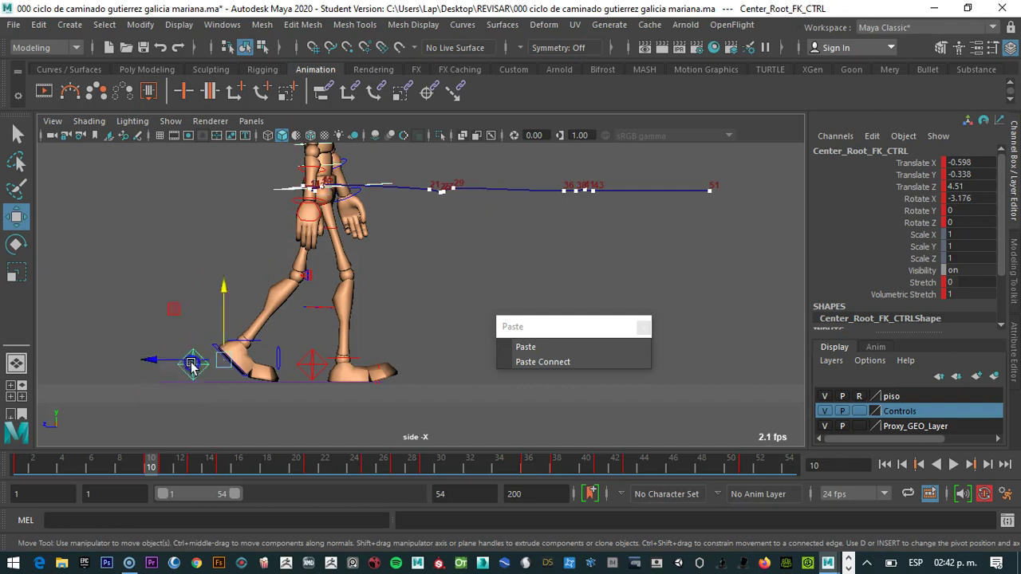
left_click(306, 362)
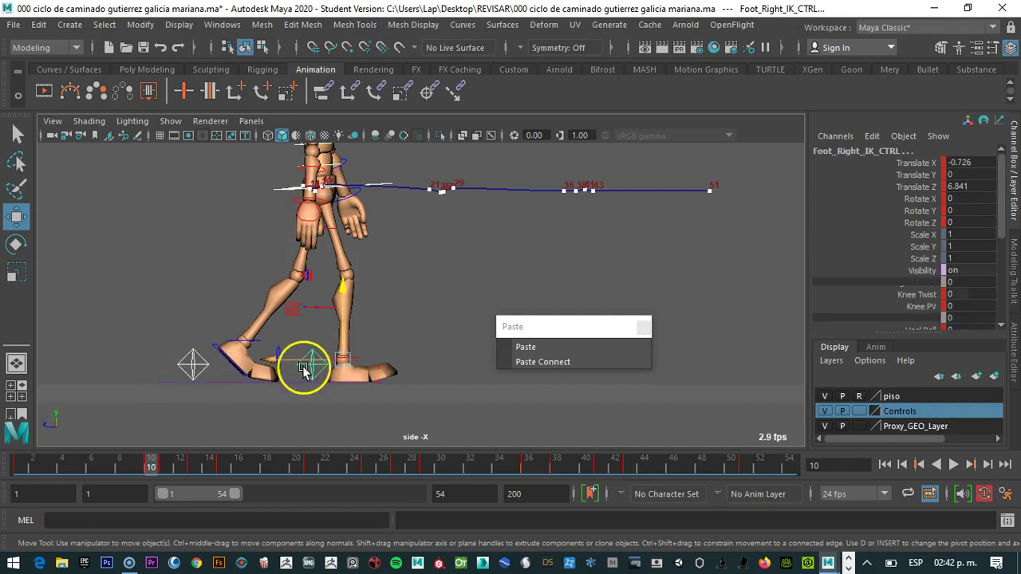
right_click(153, 469)
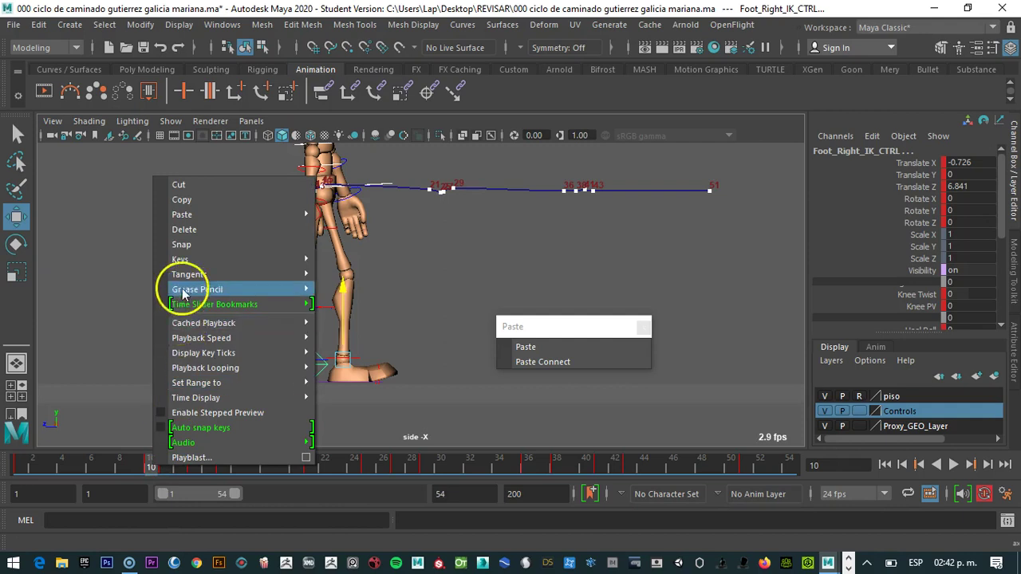
left_click(186, 200)
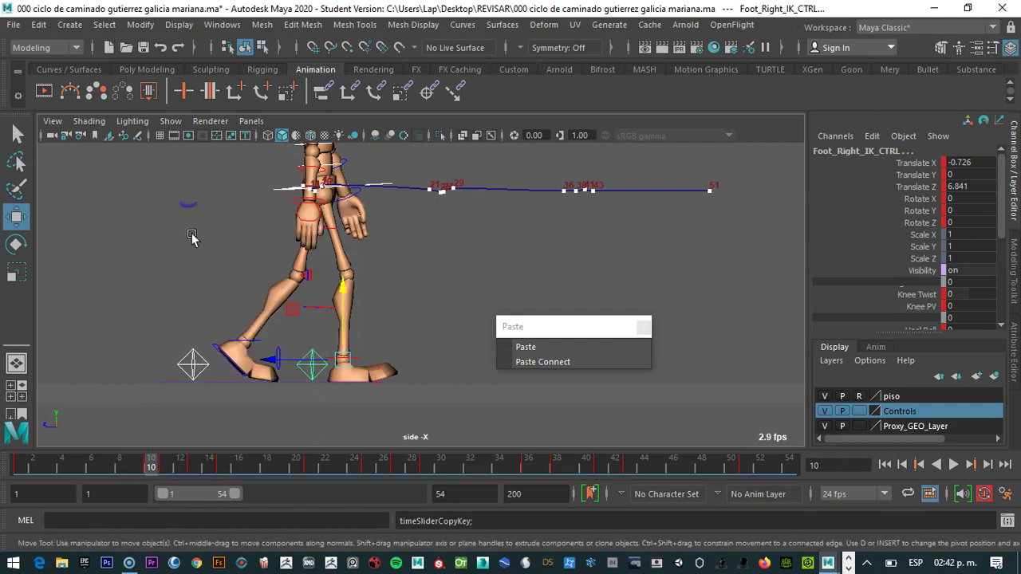
left_click(193, 468)
left_click(524, 348)
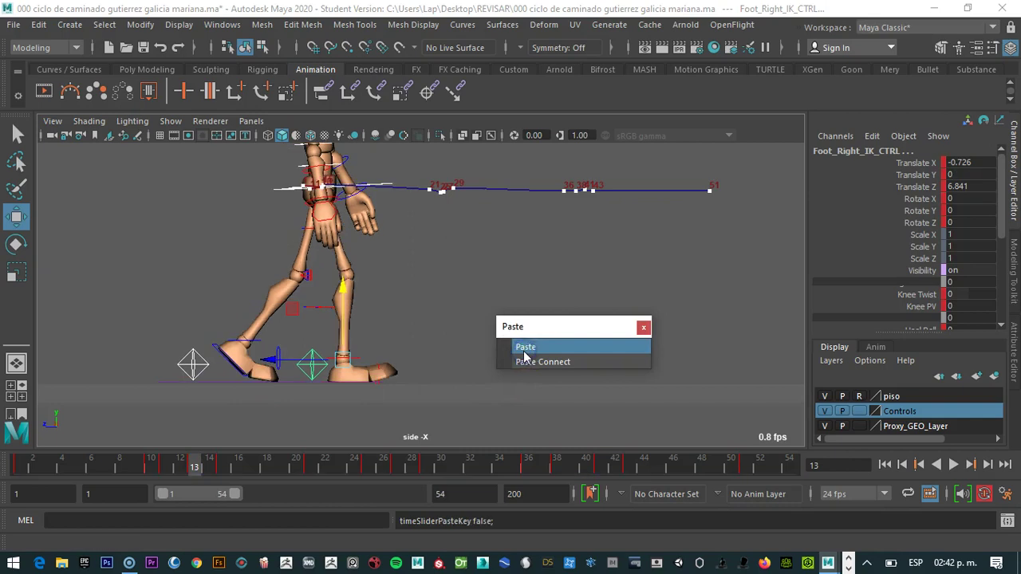
left_click_drag(196, 467, 165, 471)
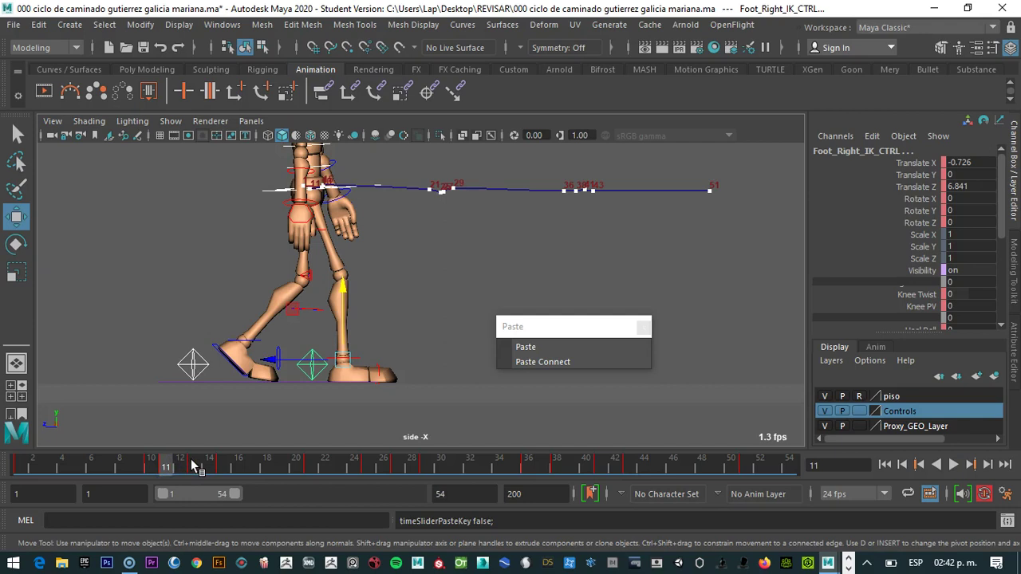
- Set the right foot IK control's Toe to 0 at frame 13
left_click(192, 463)
left_click(403, 313)
left_click(312, 365)
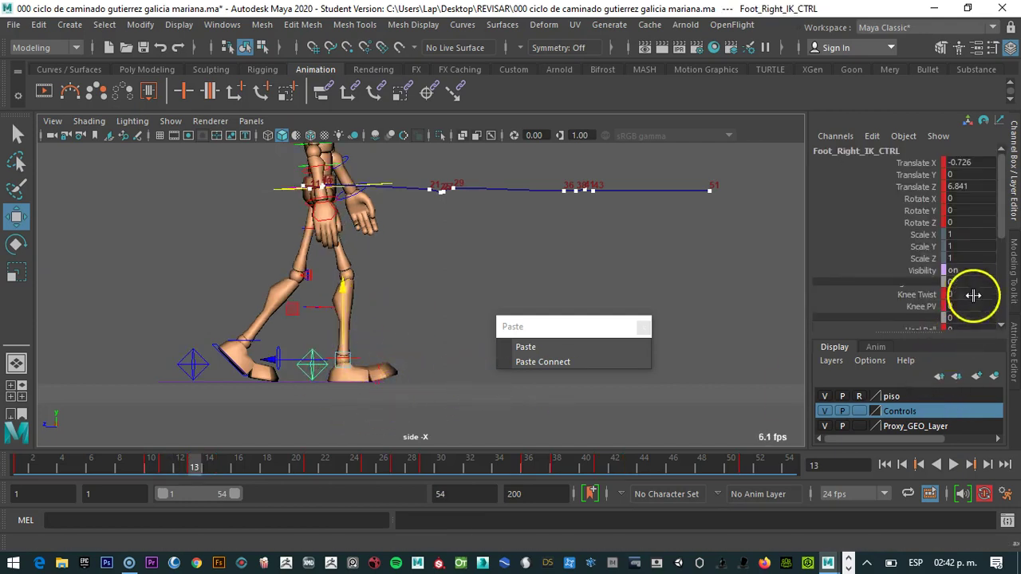
left_click_drag(1004, 224, 1005, 264)
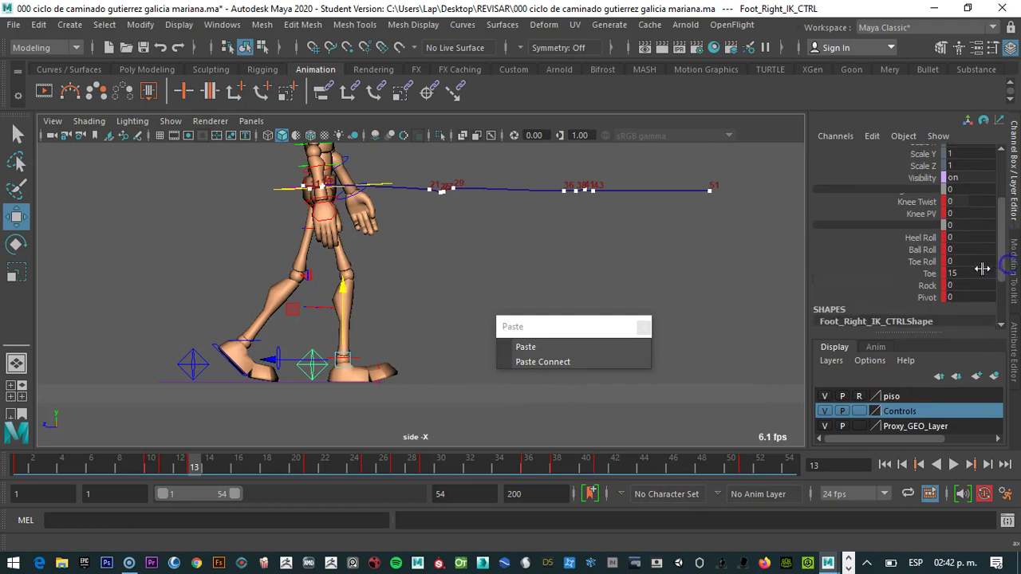
key("Return")
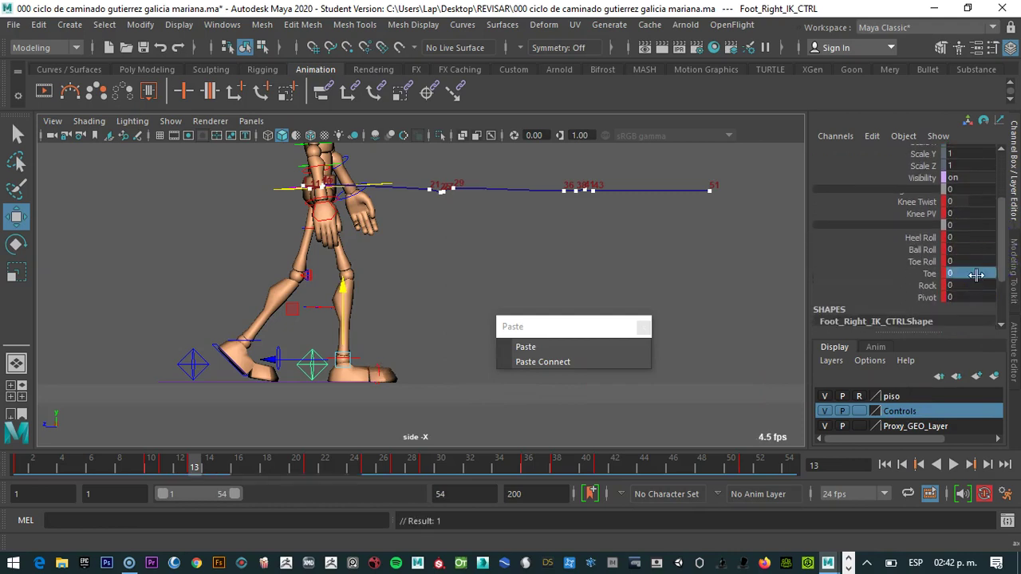
left_click_drag(1006, 232, 1006, 184)
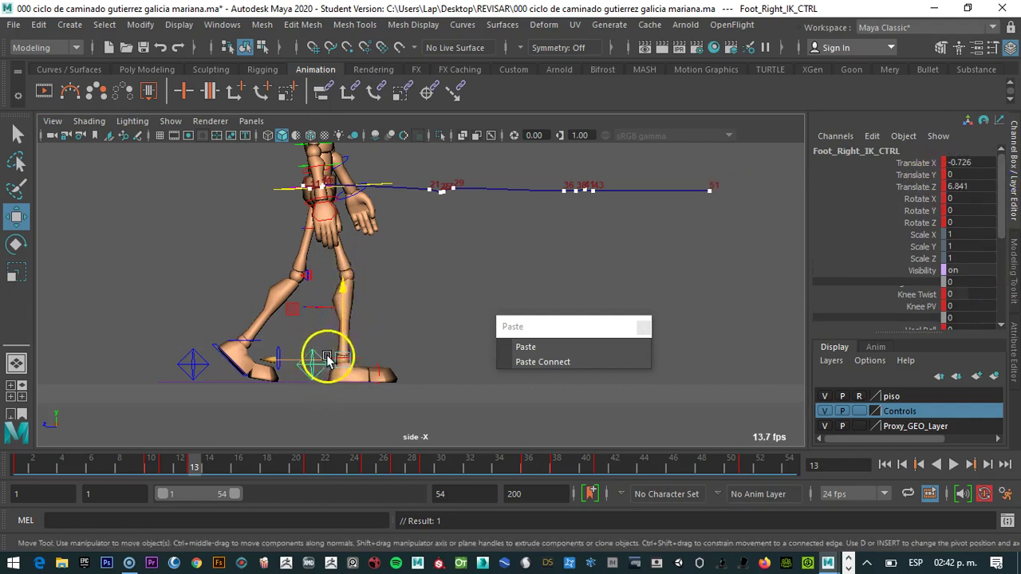
- Set the left foot IK control's Toe Roll to 20 at frame 13
left_click(193, 371)
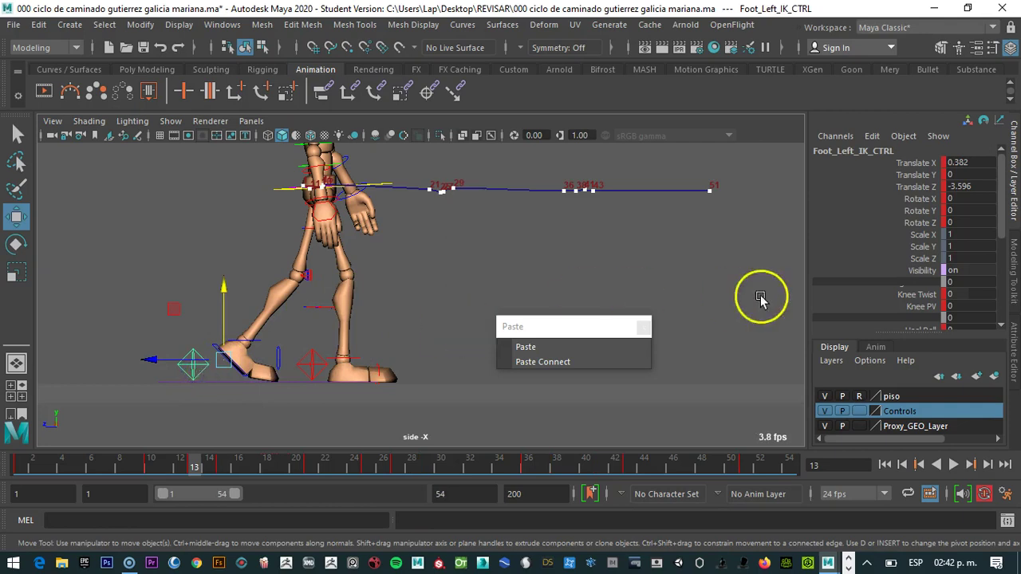
left_click_drag(1003, 207, 1002, 244)
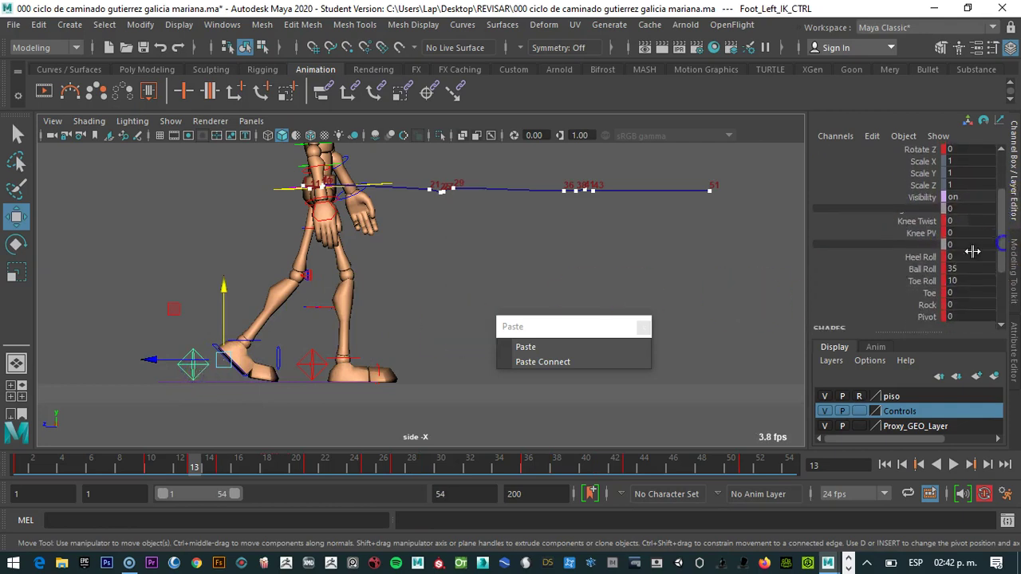
left_click(917, 281)
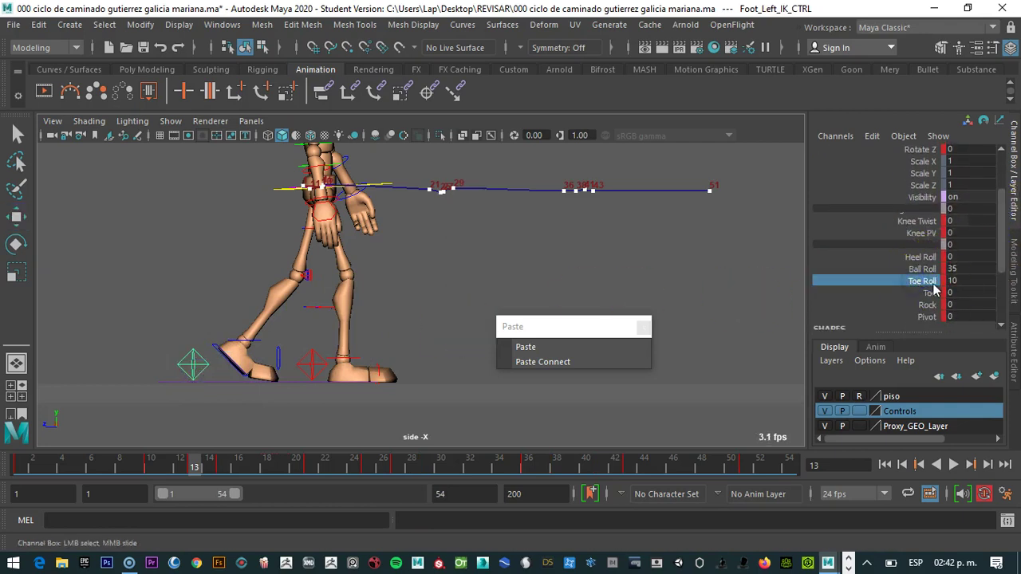
left_click(963, 281)
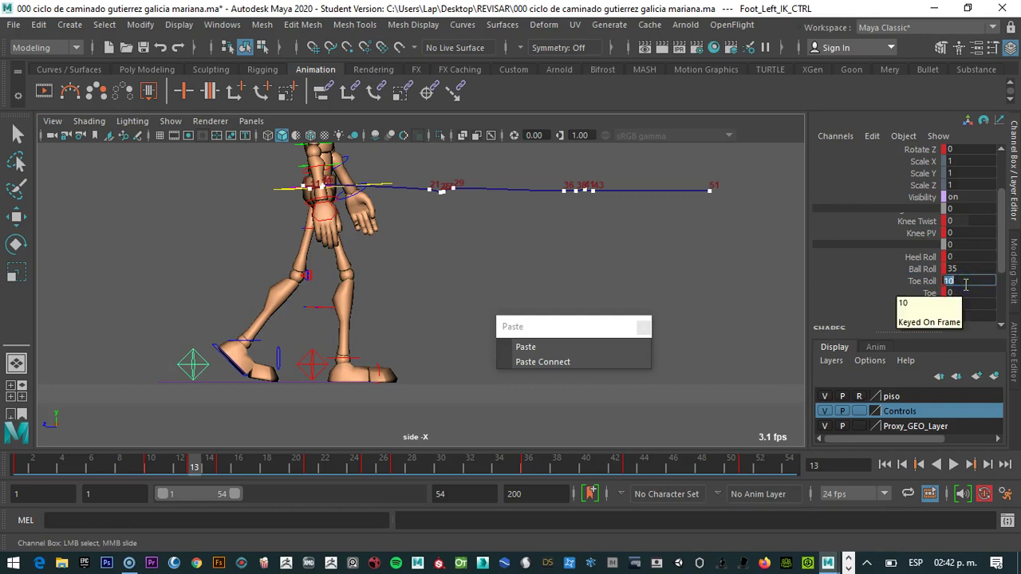
type("20")
key("Return")
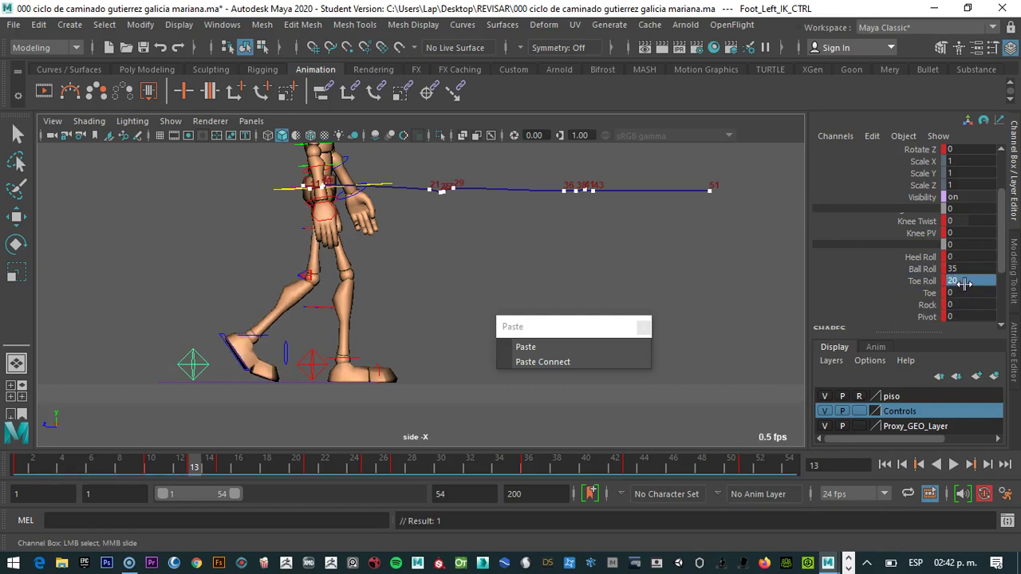
- Move the center root control forward and slightly up at frame 13 and key it
left_click(377, 189)
key("w")
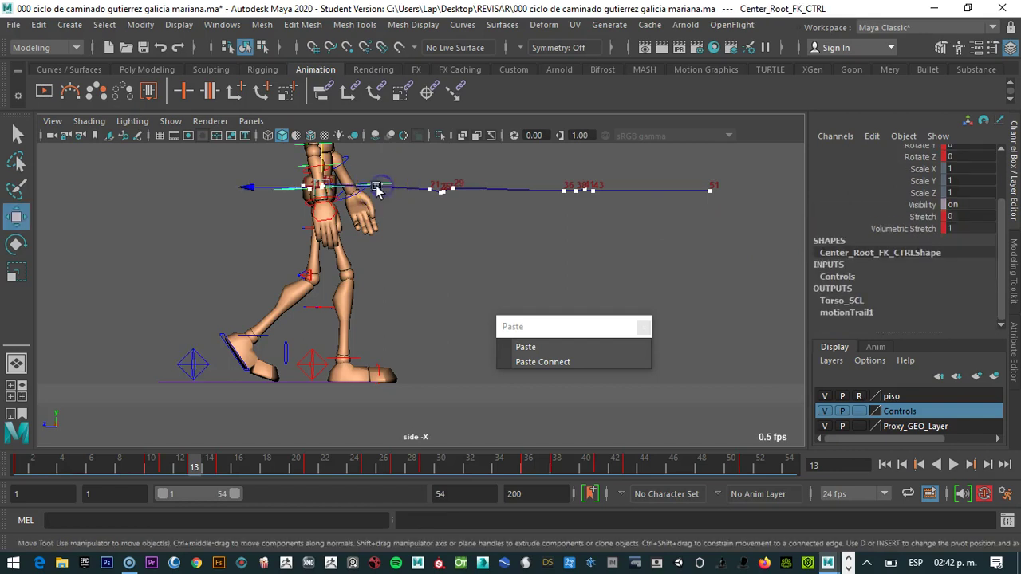
left_click_drag(314, 190, 342, 160)
key("s")
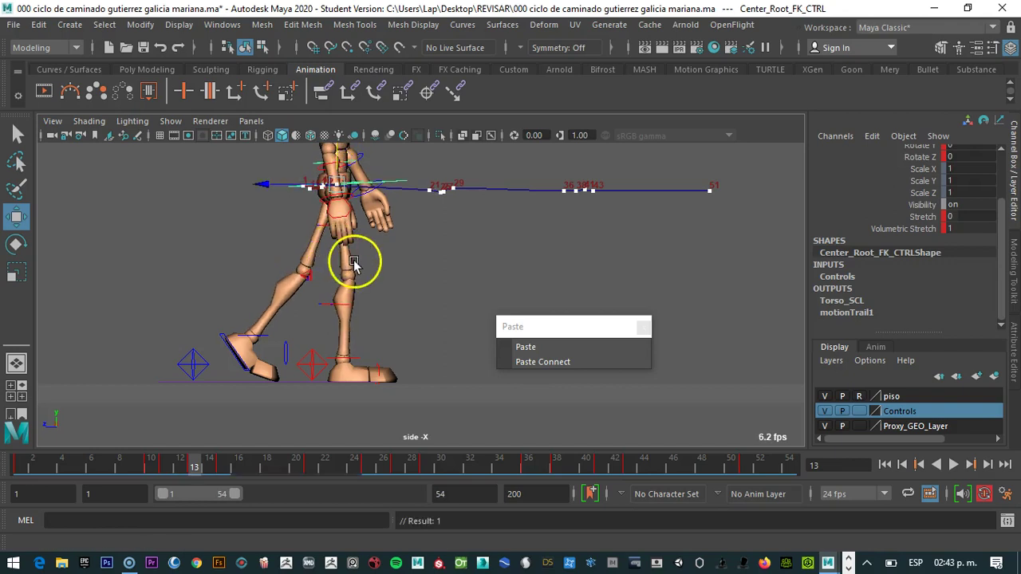
left_click(303, 186)
mouse_move(303, 186)
left_mouse_down()
mouse_move(292, 188)
mouse_move(301, 186)
left_mouse_up()
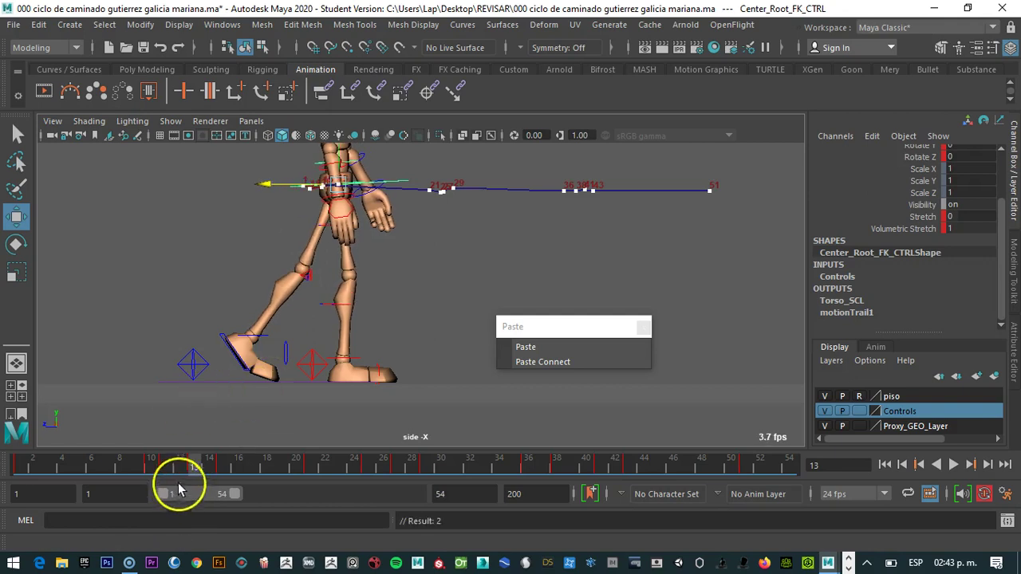
- Delete the center root control's key at frame 11 and scrub to frame 13 to check the body motion
mouse_move(190, 464)
left_mouse_down()
mouse_move(54, 462)
mouse_move(175, 460)
mouse_move(151, 462)
left_mouse_up()
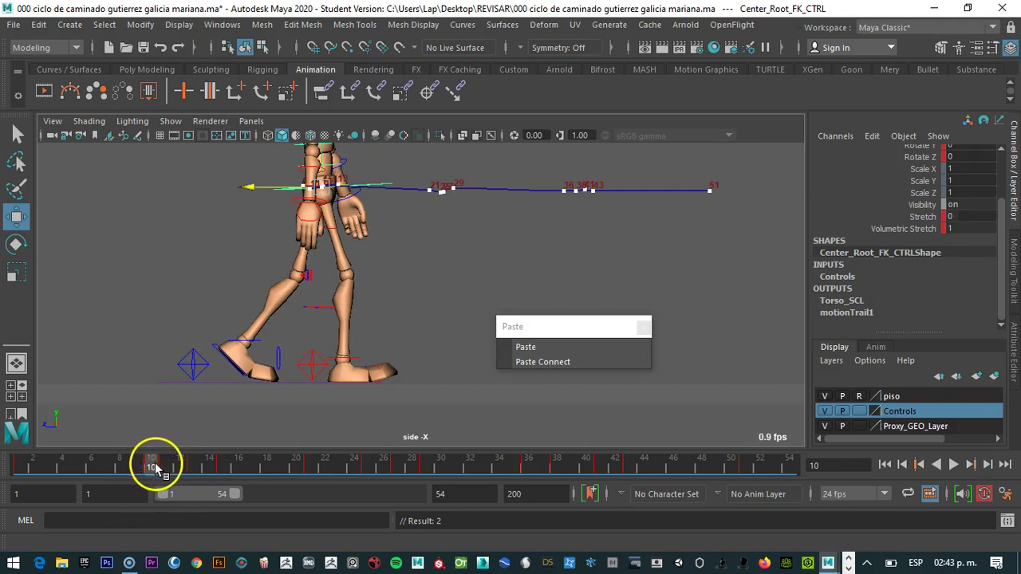
left_click(193, 461)
left_click_drag(196, 484, 163, 464)
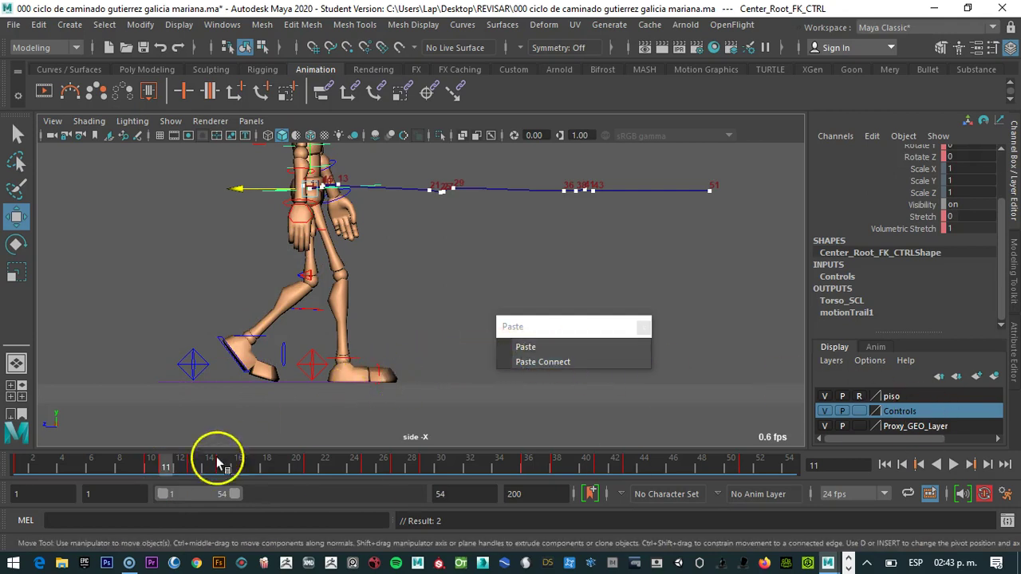
right_click(166, 468)
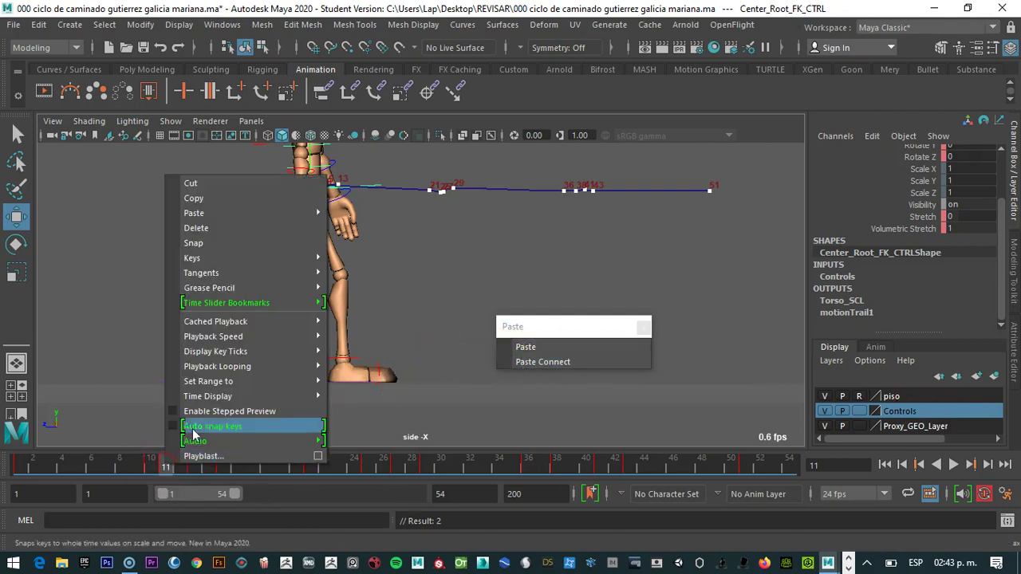
left_click(191, 232)
left_click_drag(164, 471, 194, 478)
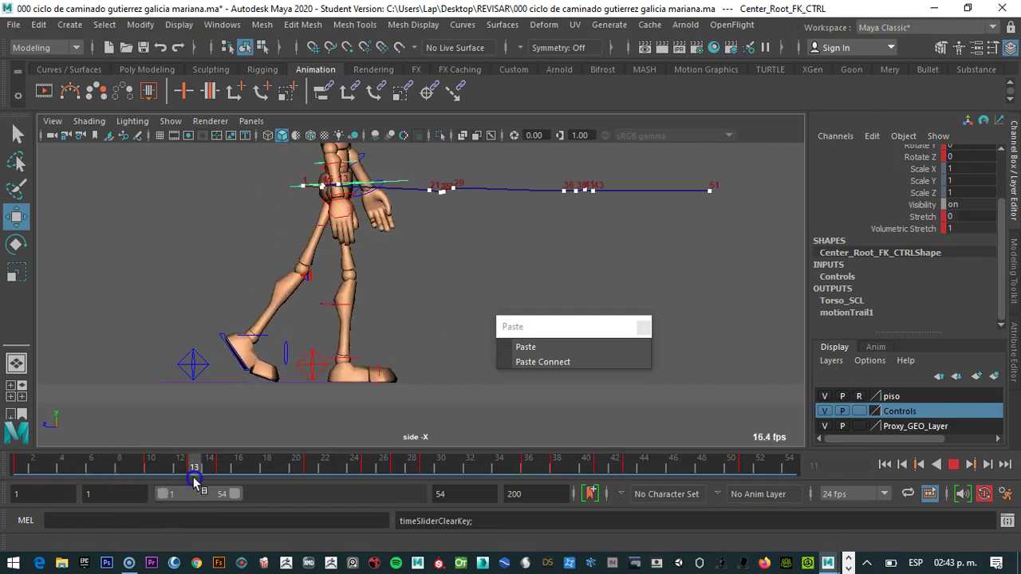
- Set the left foot IK control's Toe Roll to 35 at frame 13 and scrub back to frame 1 to check
left_click(201, 363)
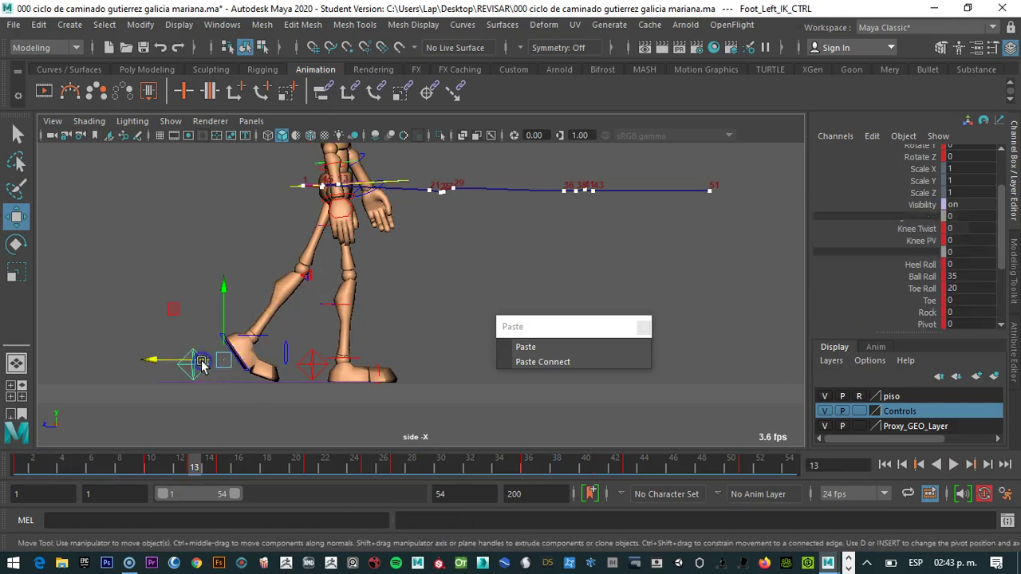
left_click(959, 287)
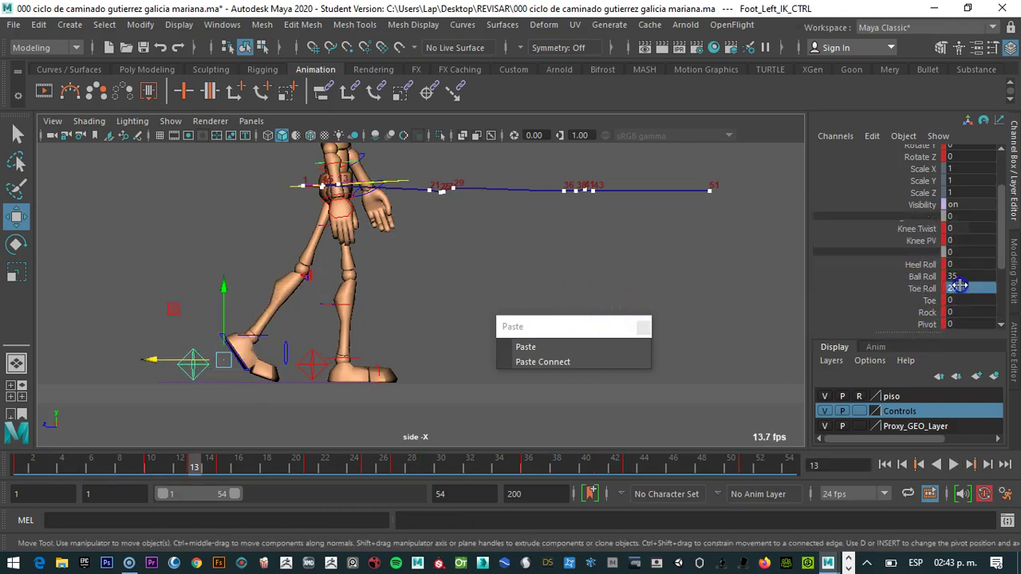
type("3")
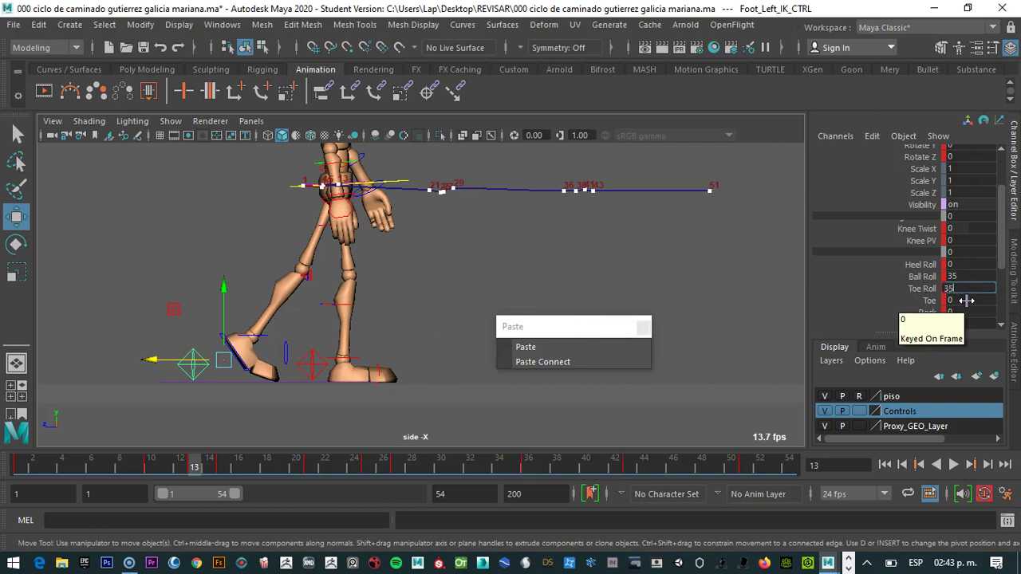
type("5")
key("Return")
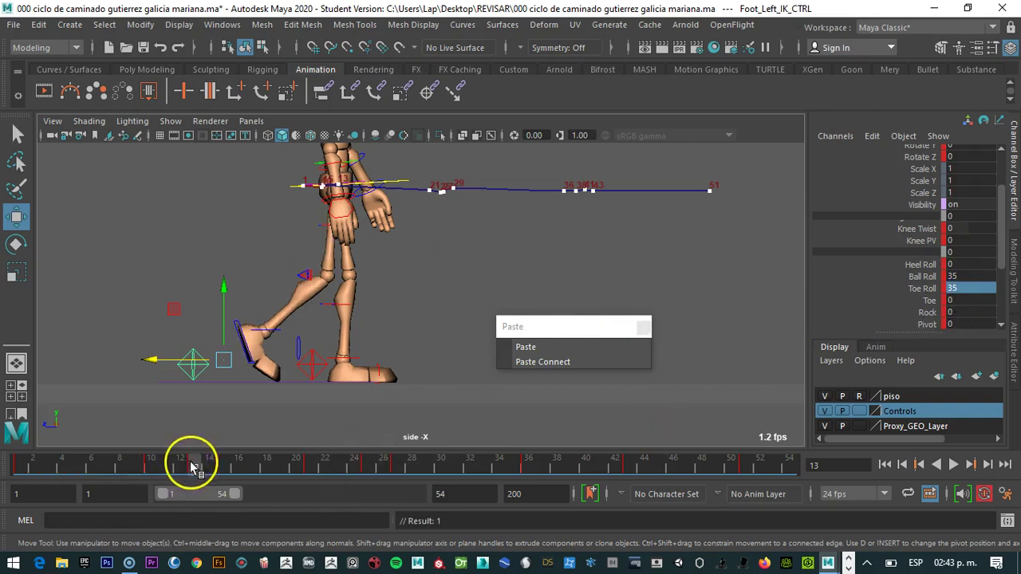
mouse_move(183, 468)
left_mouse_down()
mouse_move(14, 464)
mouse_move(77, 459)
mouse_move(127, 462)
mouse_move(61, 468)
mouse_move(153, 472)
mouse_move(110, 476)
mouse_move(82, 465)
mouse_move(107, 463)
mouse_move(10, 467)
left_mouse_up()
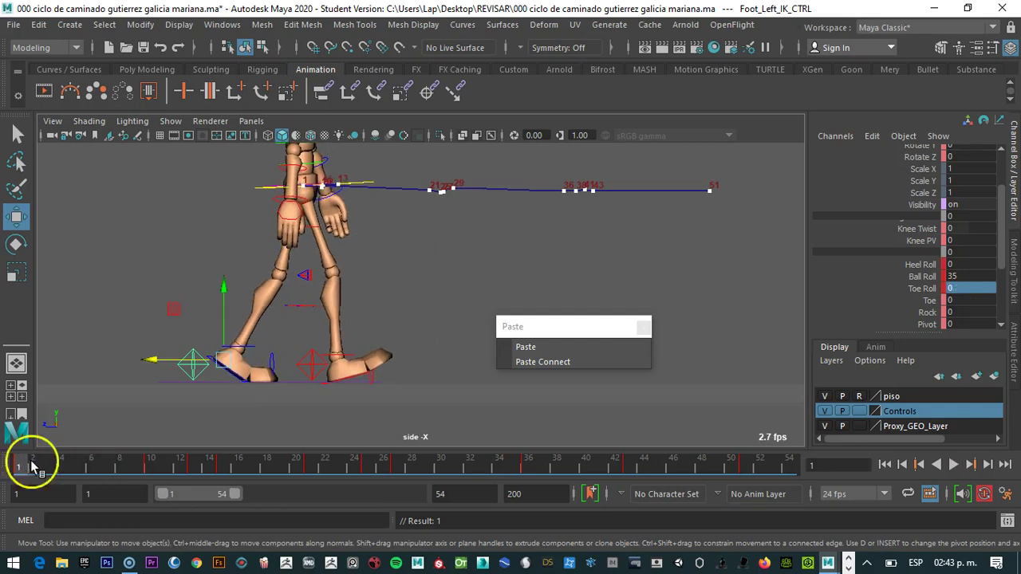
- Play back the opening frames and increase the left foot IK control's Toe Roll slightly at frame 6
left_click(150, 467)
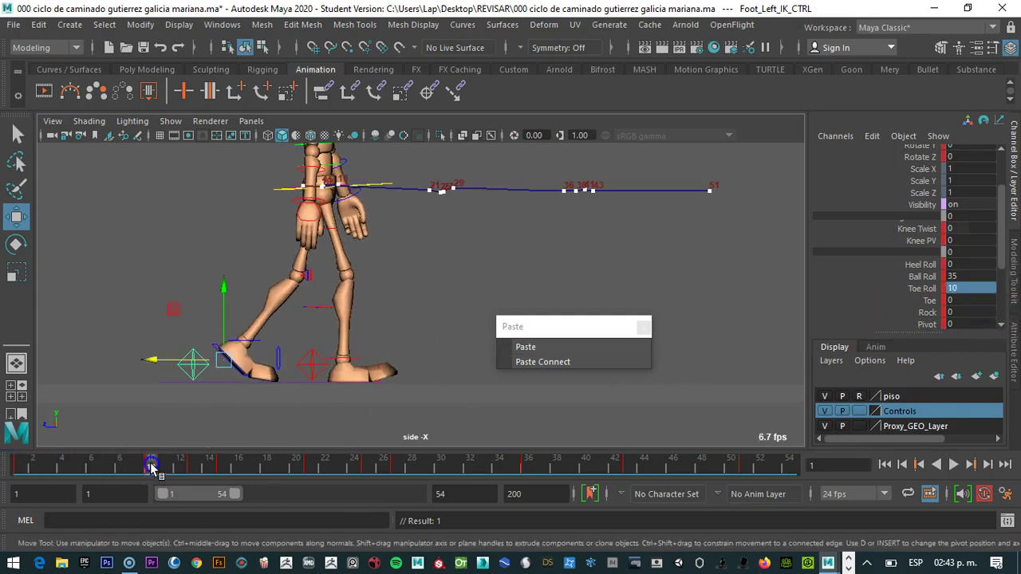
left_click(283, 188)
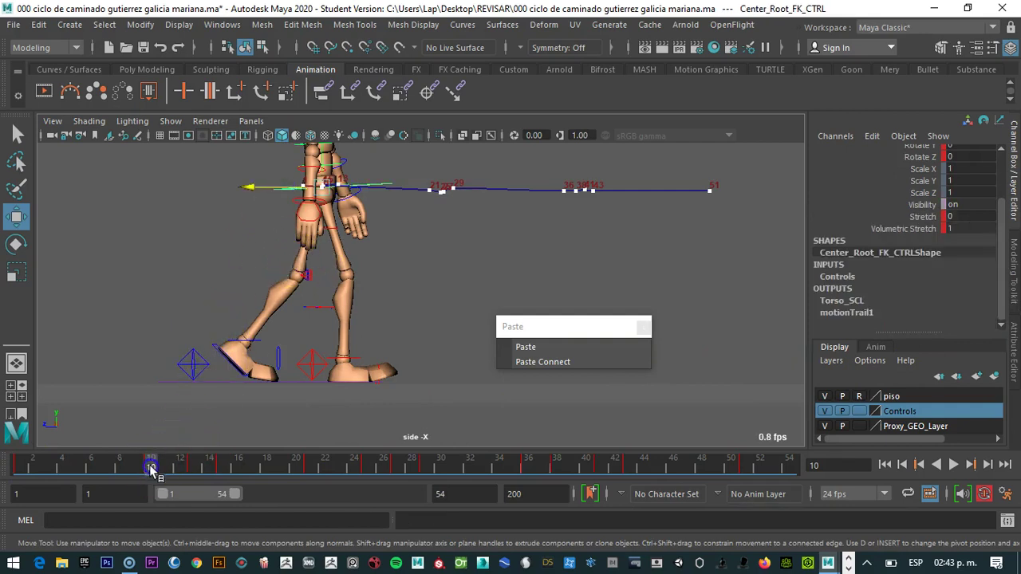
key("alt+v")
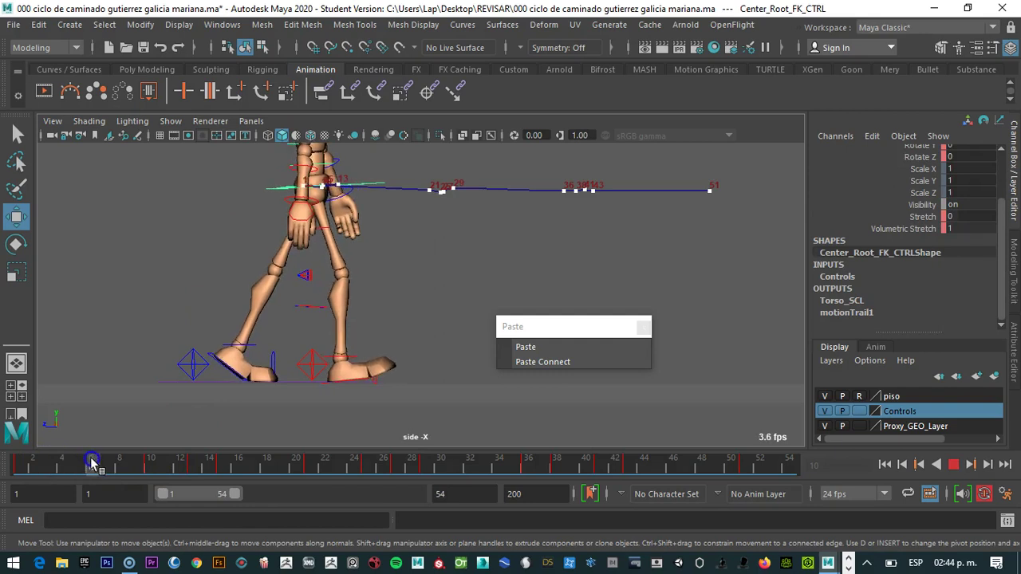
left_click(91, 462)
left_click(214, 380)
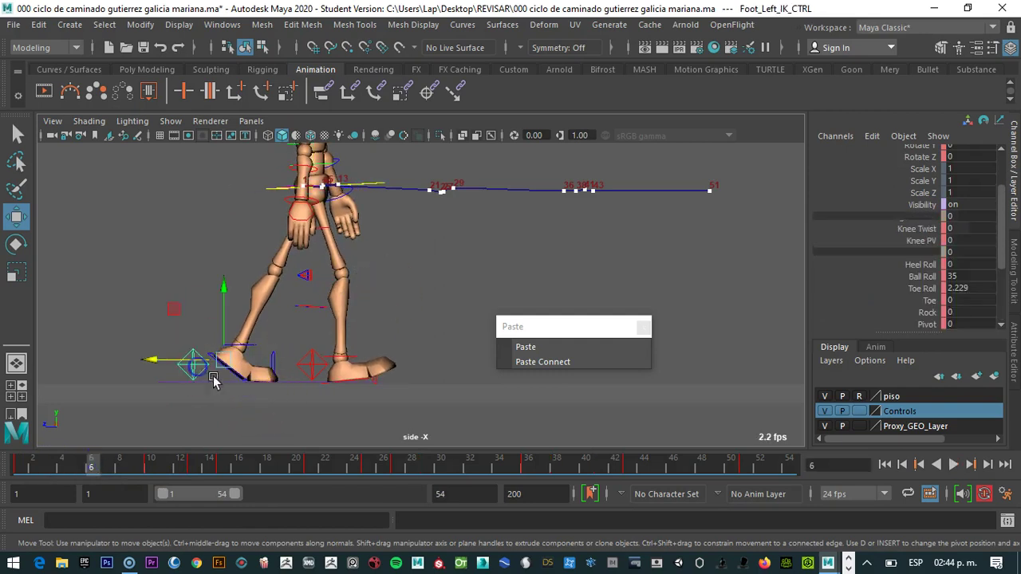
left_click(923, 289)
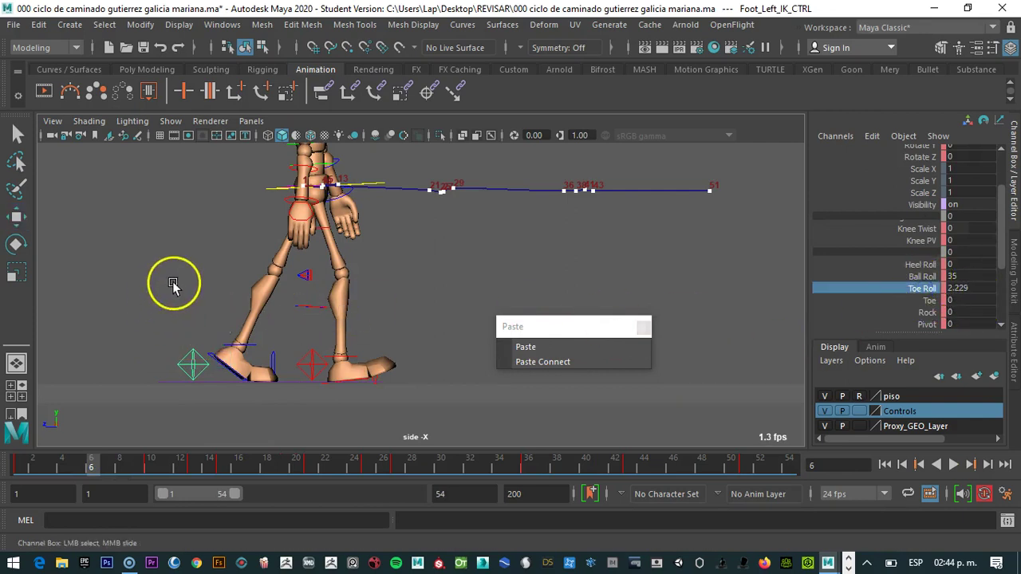
middle_click_drag(189, 283, 217, 282)
left_click(92, 465)
mouse_move(93, 465)
left_mouse_down()
mouse_move(32, 464)
mouse_move(171, 474)
mouse_move(20, 465)
mouse_move(150, 473)
mouse_move(91, 470)
left_mouse_up()
- Reposition the center root control slightly forward at frame 6 to bend the knees and play the animation
left_click(284, 184)
key("w")
left_click_drag(311, 153, 312, 149)
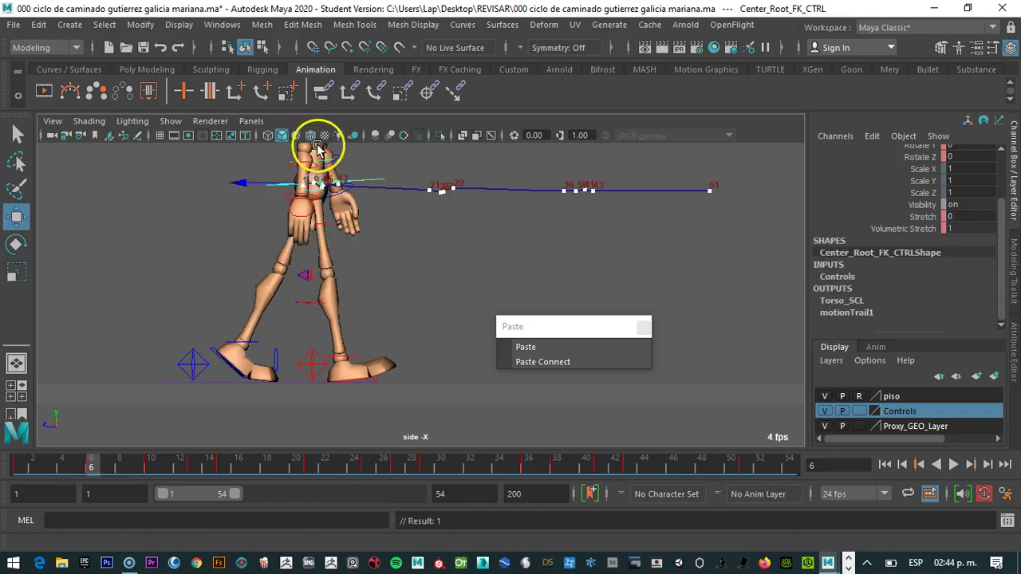
left_click_drag(316, 159, 317, 165)
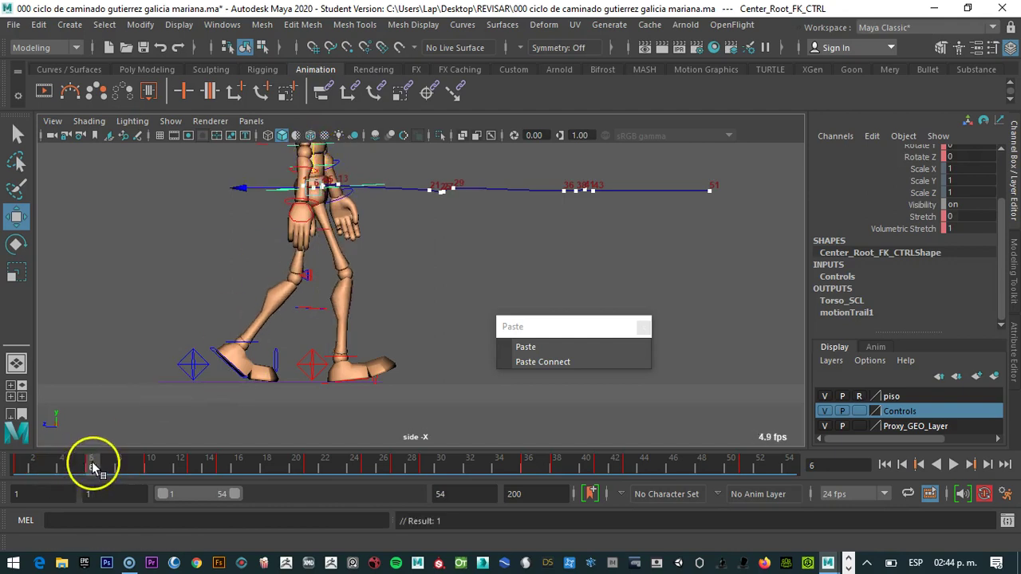
key("alt+v")
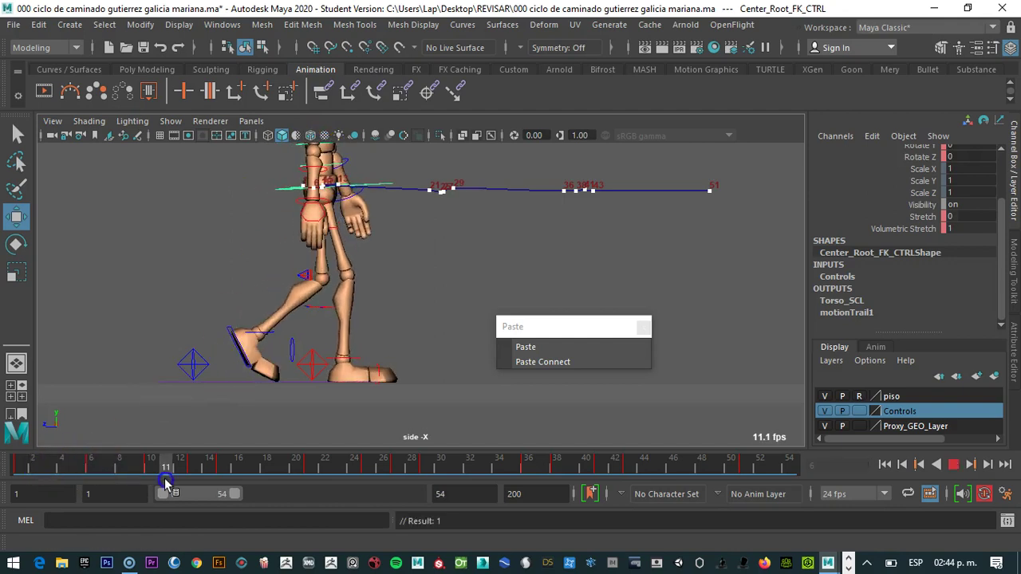
- Inspect the foot and root controls at frame 11, and move the center root control farther forward at frame 13 and key it
left_click_drag(168, 482, 157, 485)
mouse_move(171, 480)
left_mouse_down()
mouse_move(153, 476)
mouse_move(163, 474)
left_mouse_up()
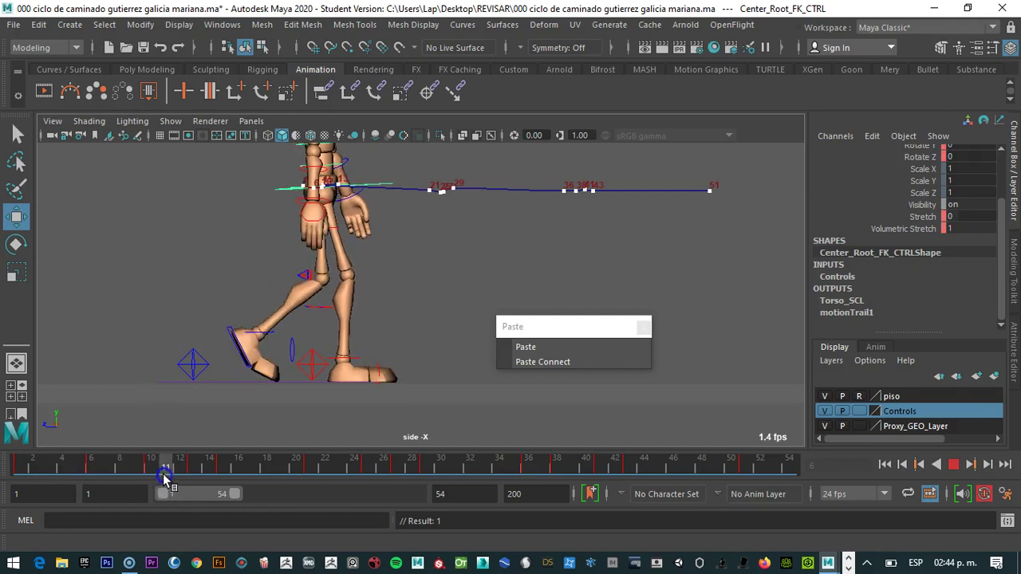
left_click(312, 364)
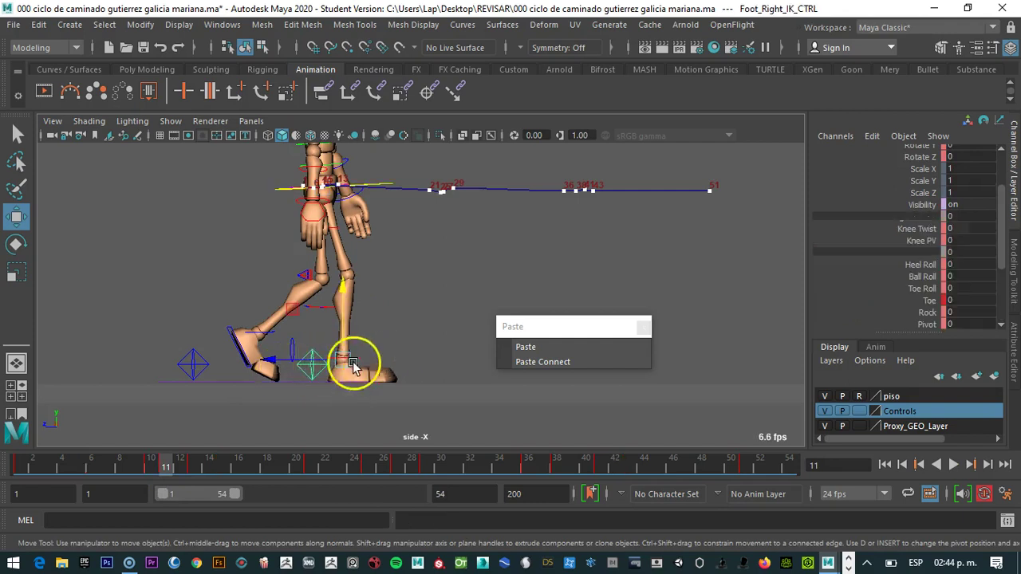
left_click(194, 365)
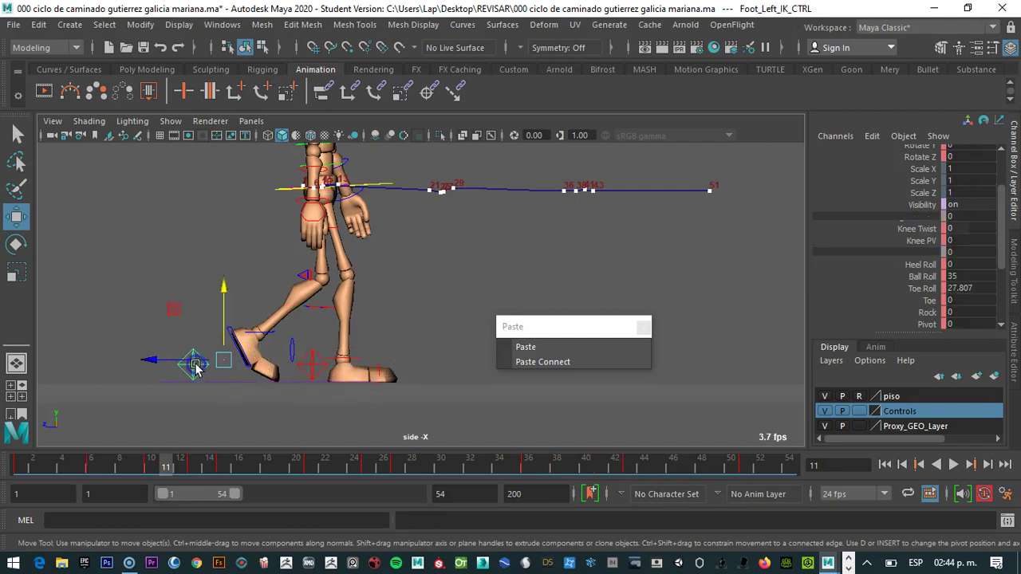
left_click(286, 192)
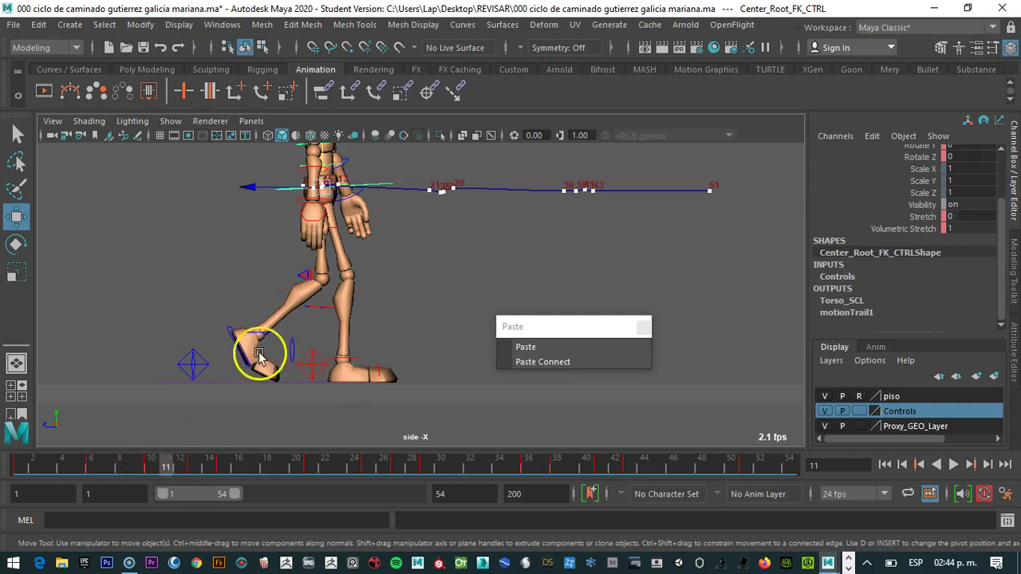
left_click(188, 467)
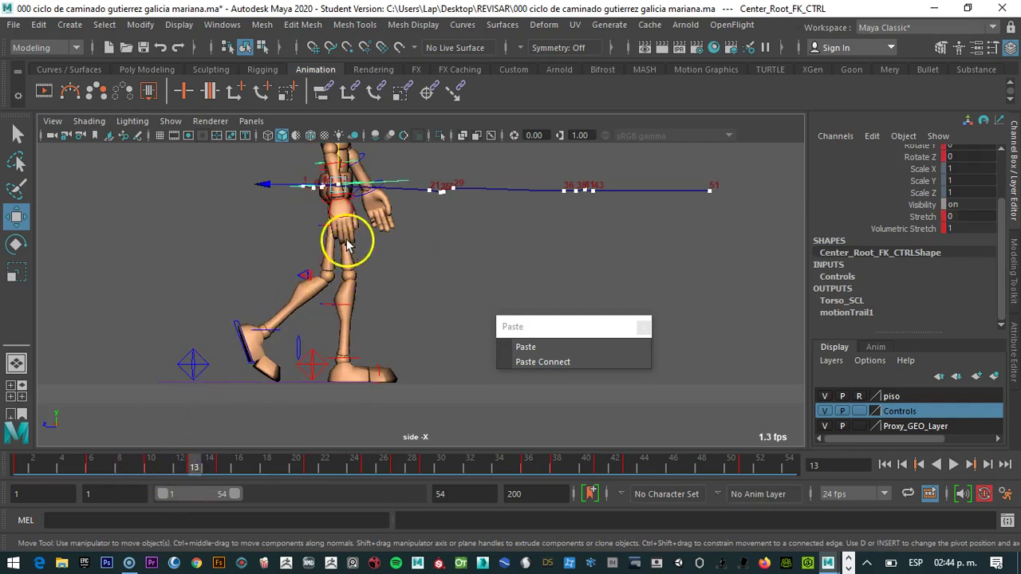
left_click_drag(297, 186, 310, 186)
key("s")
left_click(358, 166)
left_click_drag(351, 158, 356, 165)
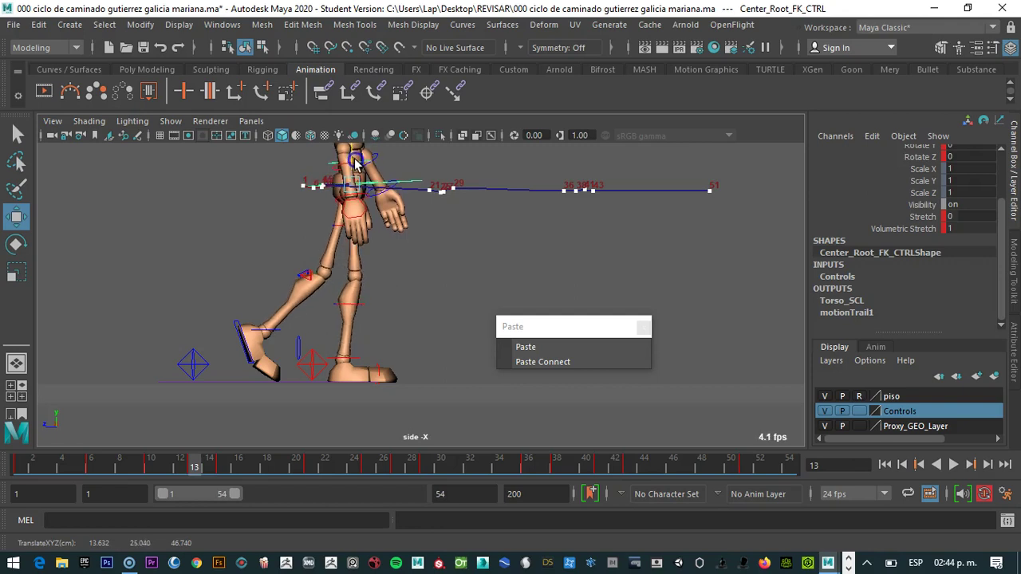
- Move the center root control forward and slightly up at frame 11, key it, and scrub toward frame 13
mouse_move(183, 464)
left_mouse_down()
mouse_move(8, 467)
mouse_move(194, 469)
mouse_move(18, 465)
mouse_move(166, 460)
left_mouse_up()
left_click(195, 363)
left_click(151, 471)
left_click(380, 186)
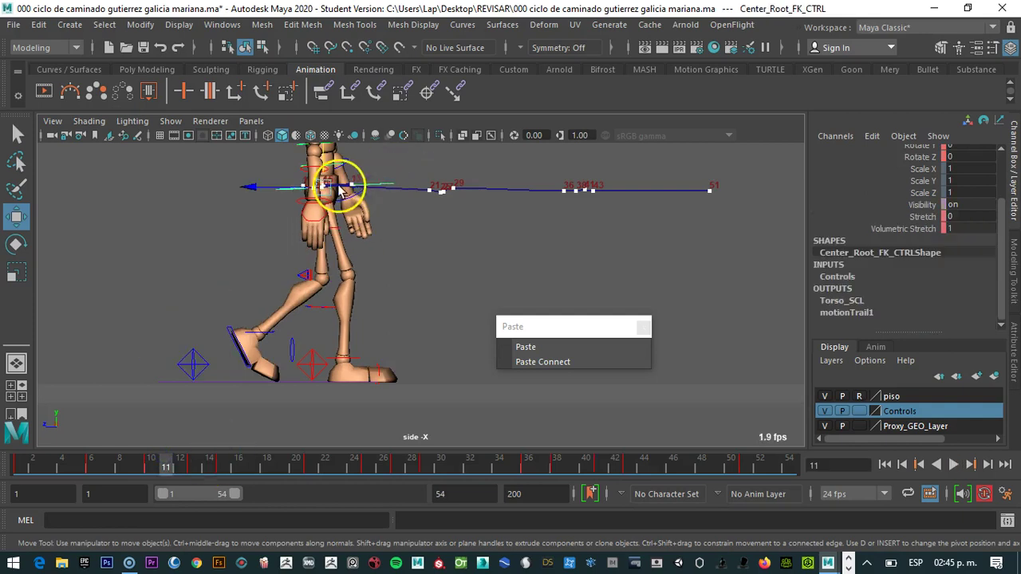
left_click_drag(322, 151, 323, 149)
key("s")
left_click_drag(295, 188, 314, 187)
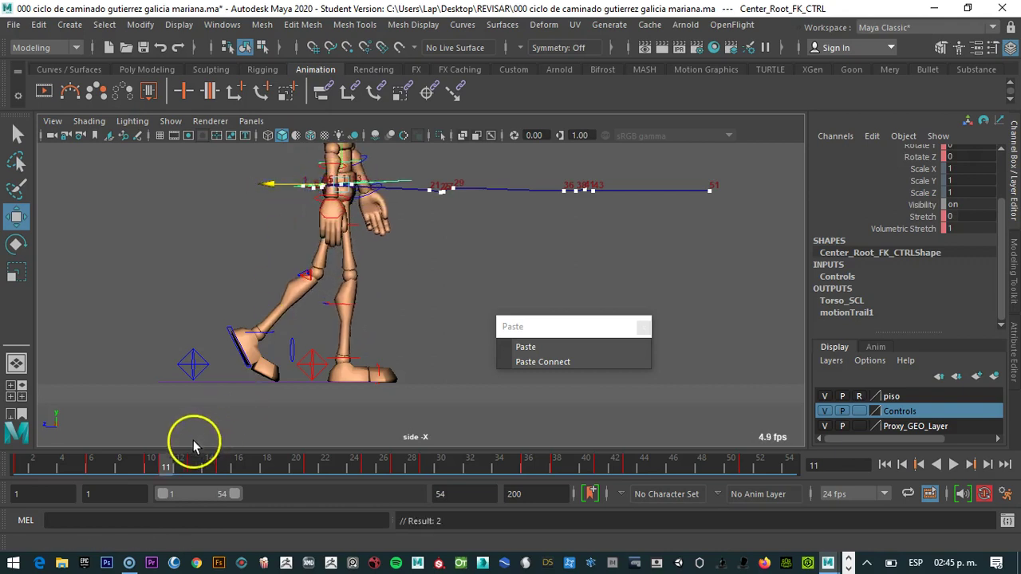
mouse_move(172, 469)
left_mouse_down()
mouse_move(56, 464)
mouse_move(228, 469)
mouse_move(191, 467)
left_mouse_up()
- Copy the left foot IK control's key from frame 13 and paste it at frame 15
left_click(195, 314)
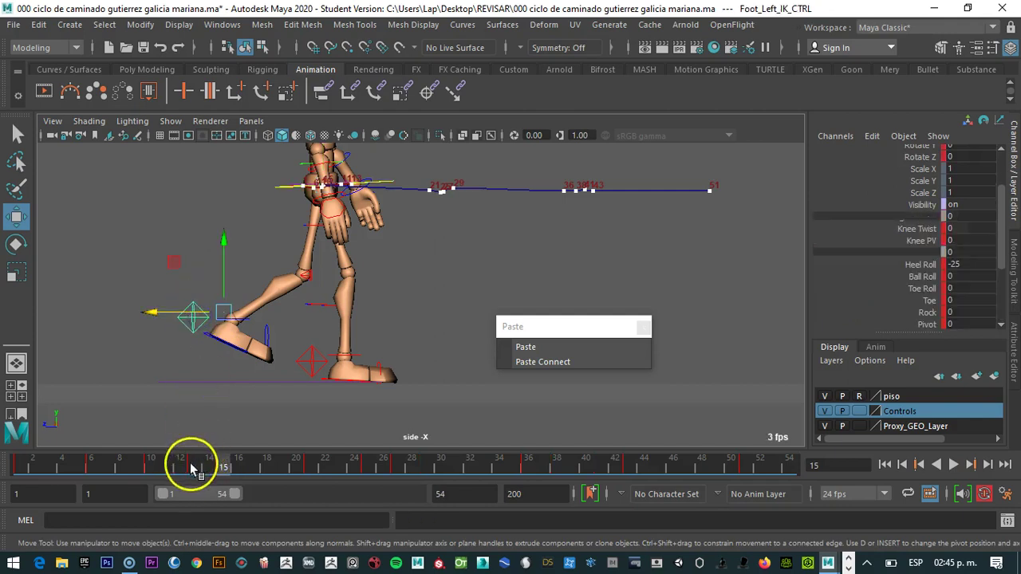
left_click(206, 360)
right_click_drag(196, 467, 231, 194)
left_click(229, 473)
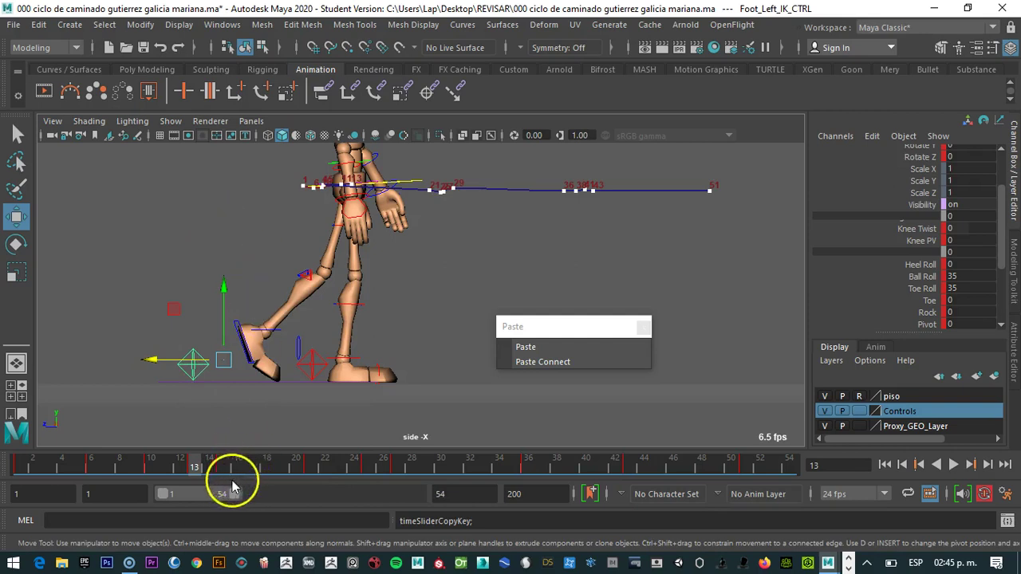
left_click(522, 348)
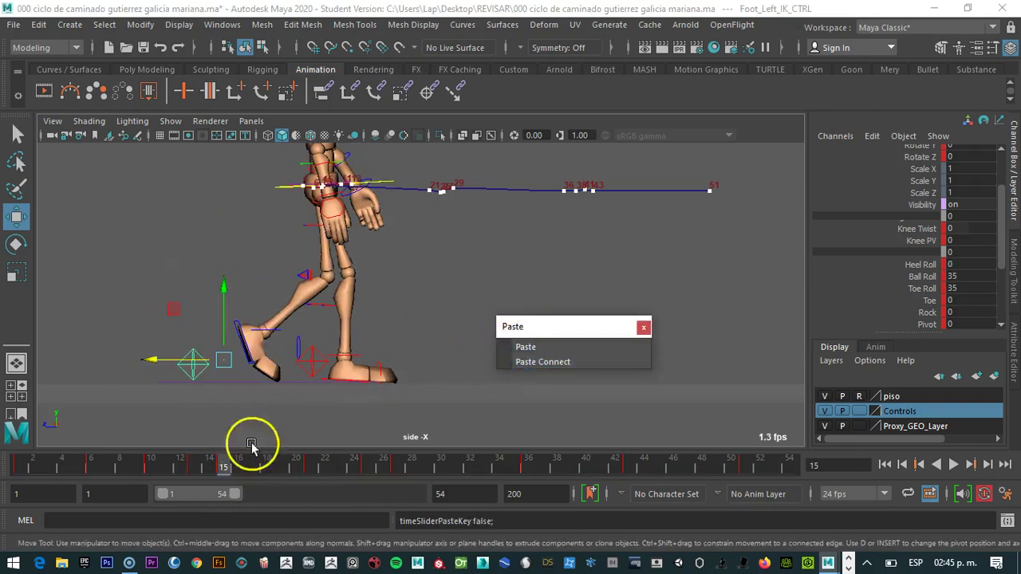
- Scrub between frames 1 and 12 and examine the body's forward motion and key spacing along the center root's motion trail
left_click_drag(228, 469, 19, 464)
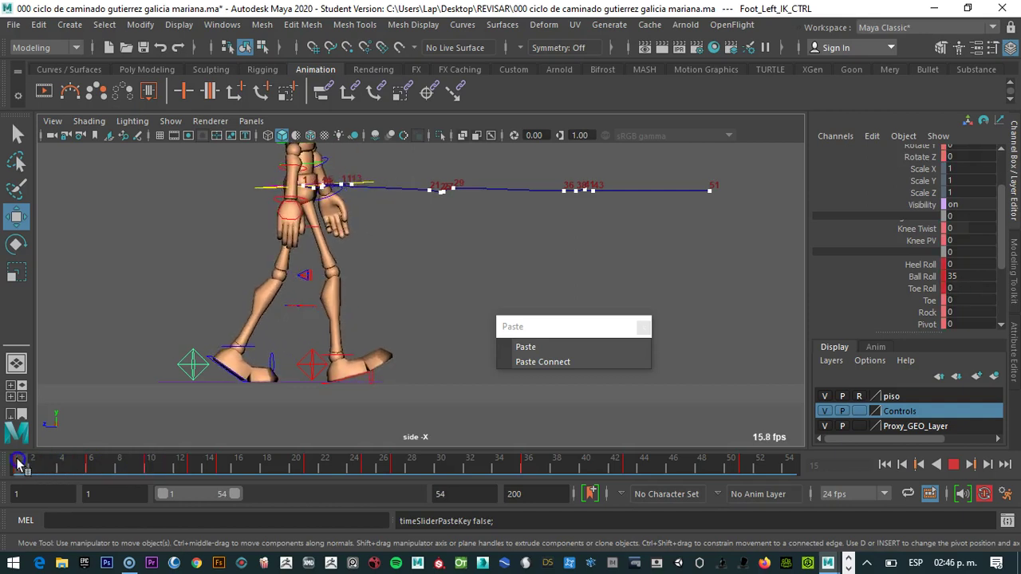
left_click(269, 182)
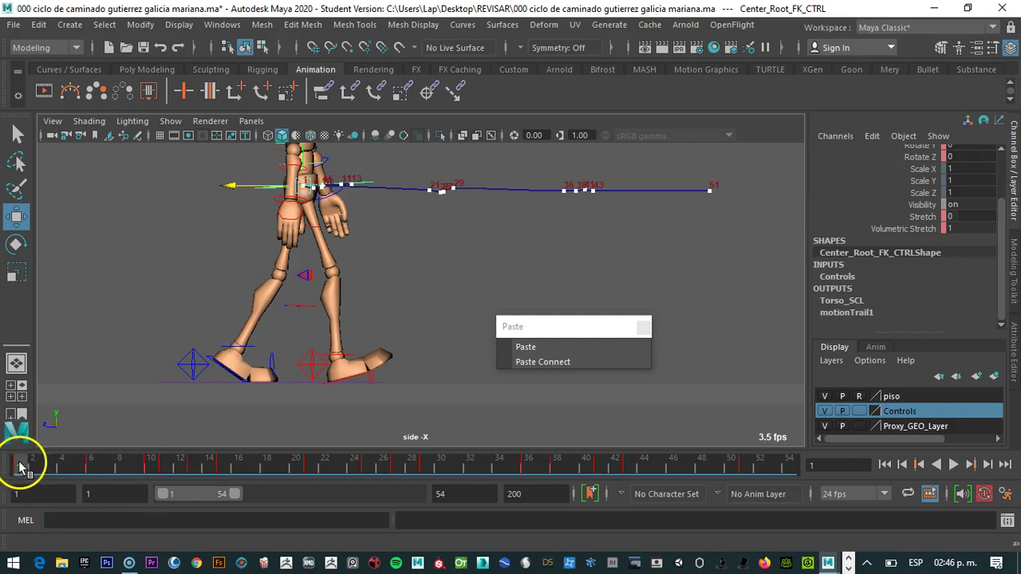
mouse_move(52, 473)
left_mouse_down()
mouse_move(151, 472)
mouse_move(67, 472)
left_mouse_up()
left_click_drag(139, 472, 71, 474)
left_click_drag(134, 474, 64, 469)
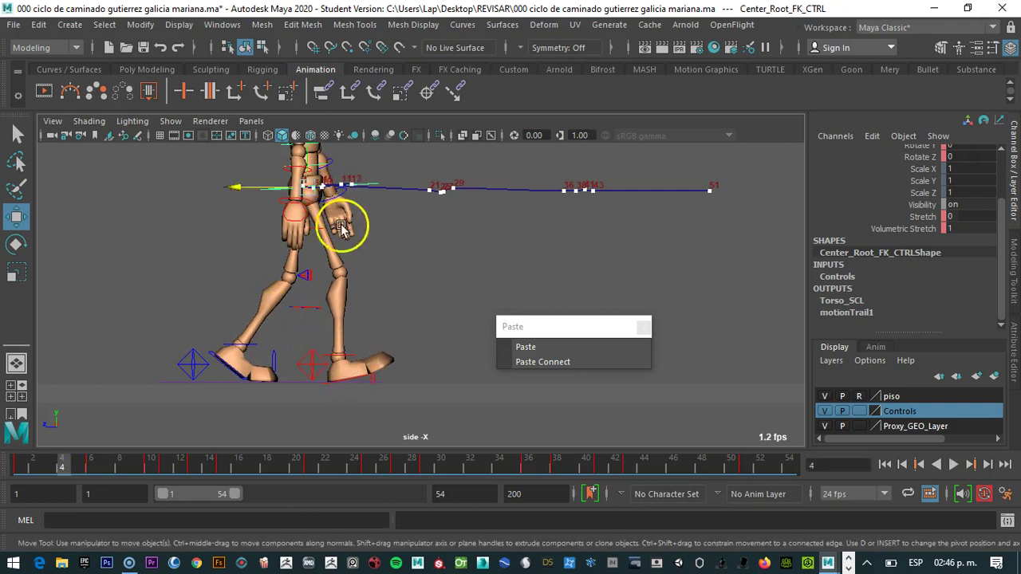
left_click_drag(64, 468, 20, 462)
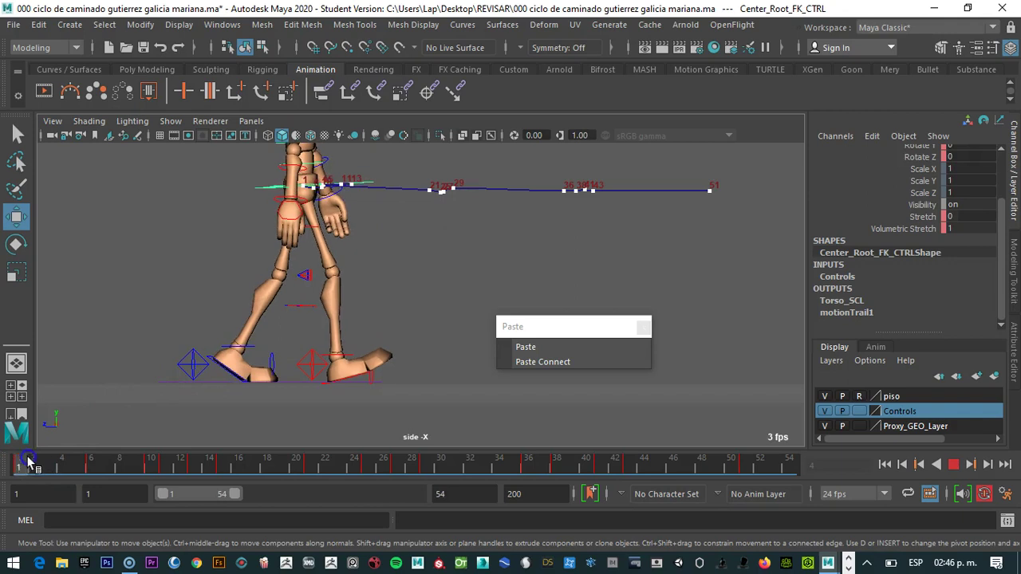
left_click_drag(159, 456, 180, 457)
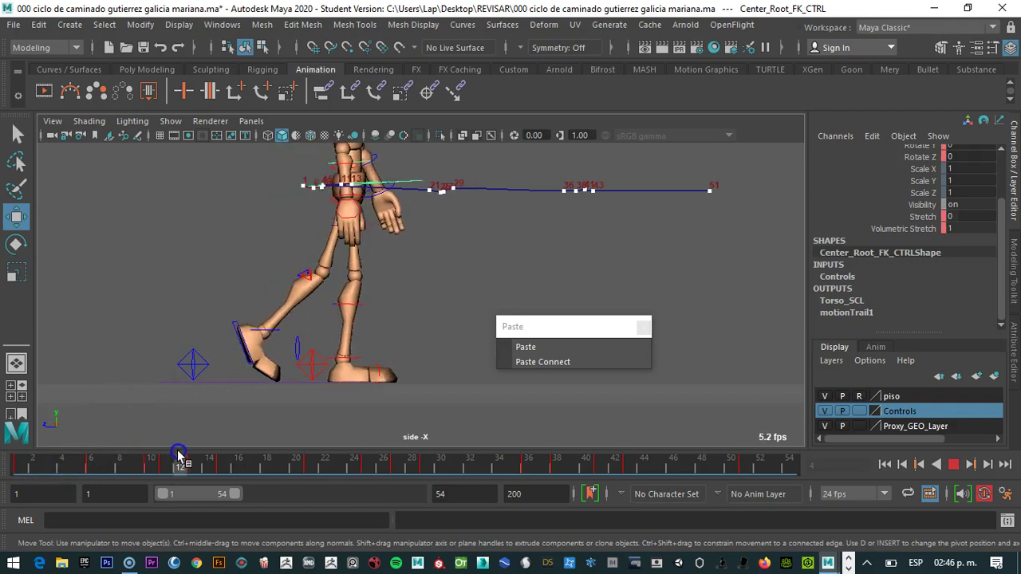
left_click(457, 191)
left_click(565, 191)
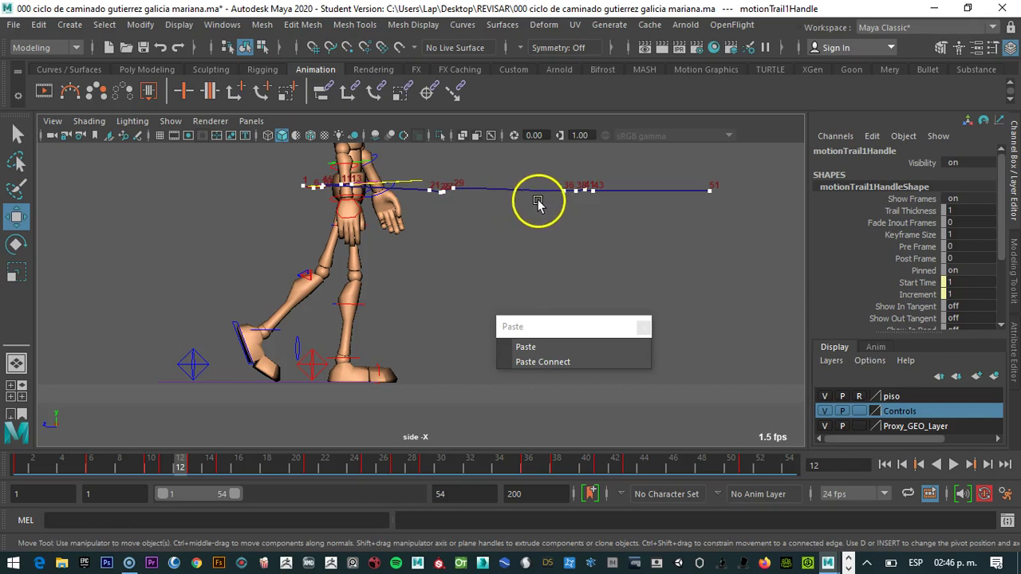
left_click_drag(540, 195, 599, 196)
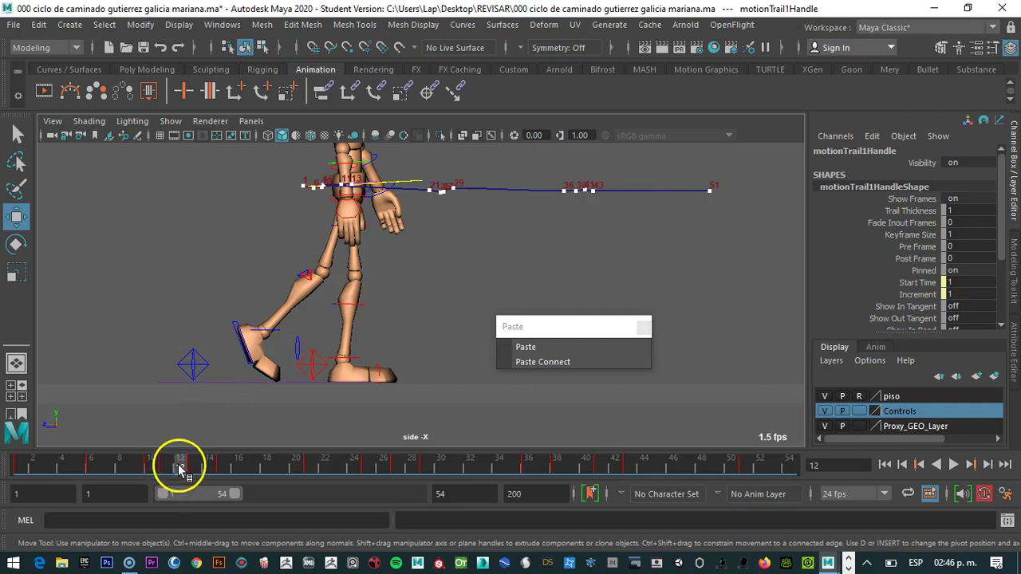
- Play back the walk and delete the center root control's key at frame 10
key("alt+v")
left_click_drag(92, 465, 151, 465)
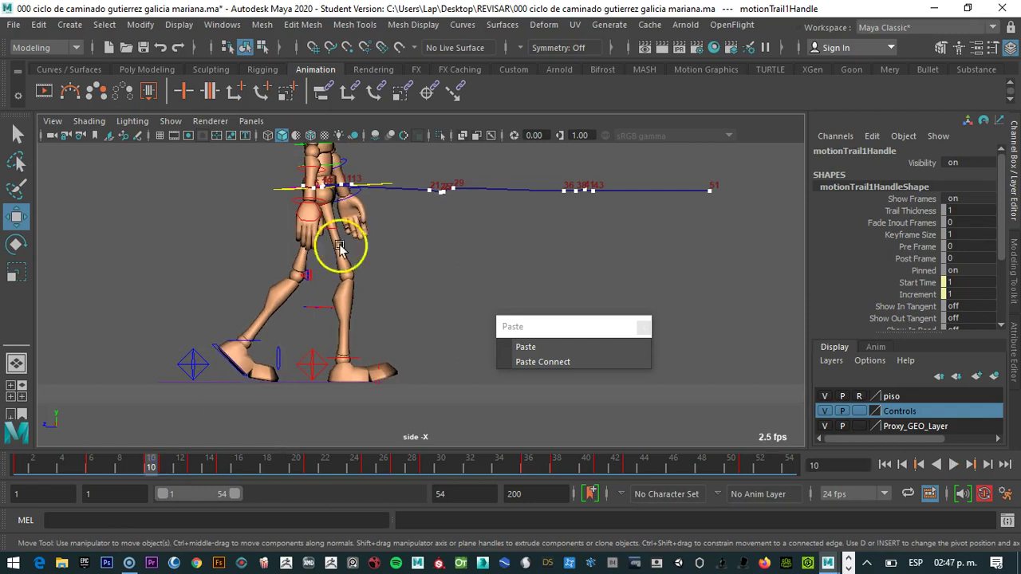
left_click(392, 182)
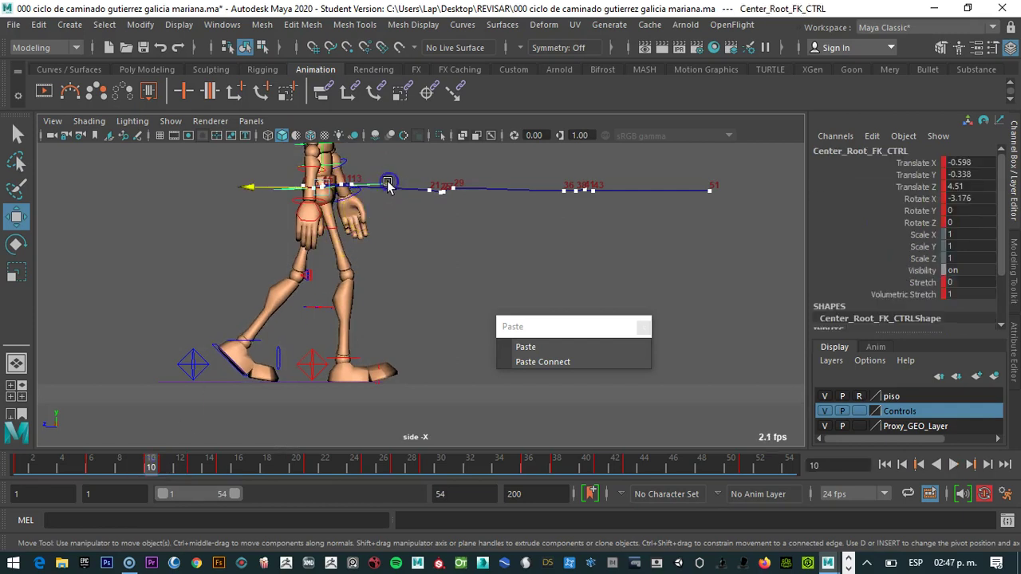
right_click(150, 465)
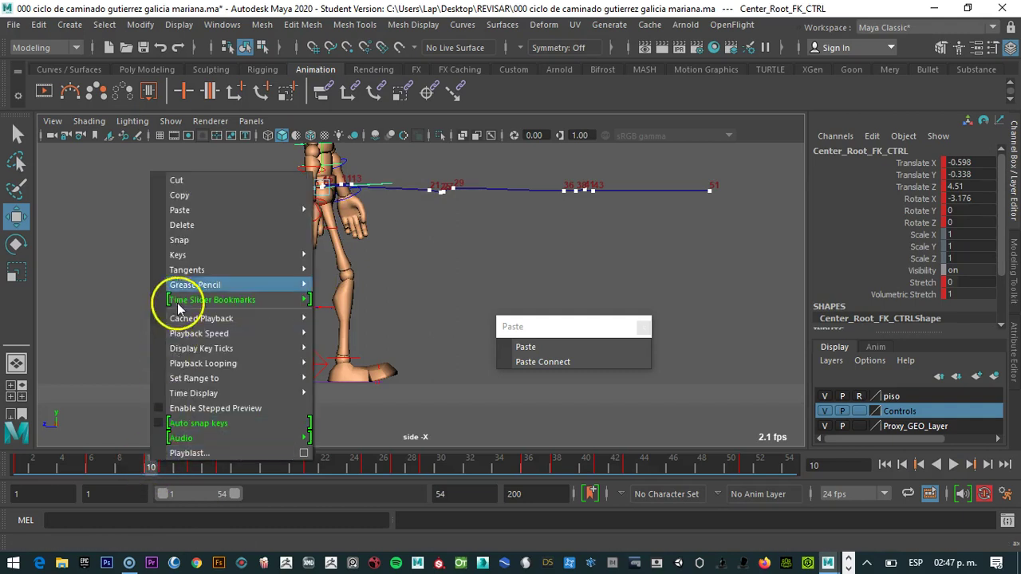
left_click(182, 226)
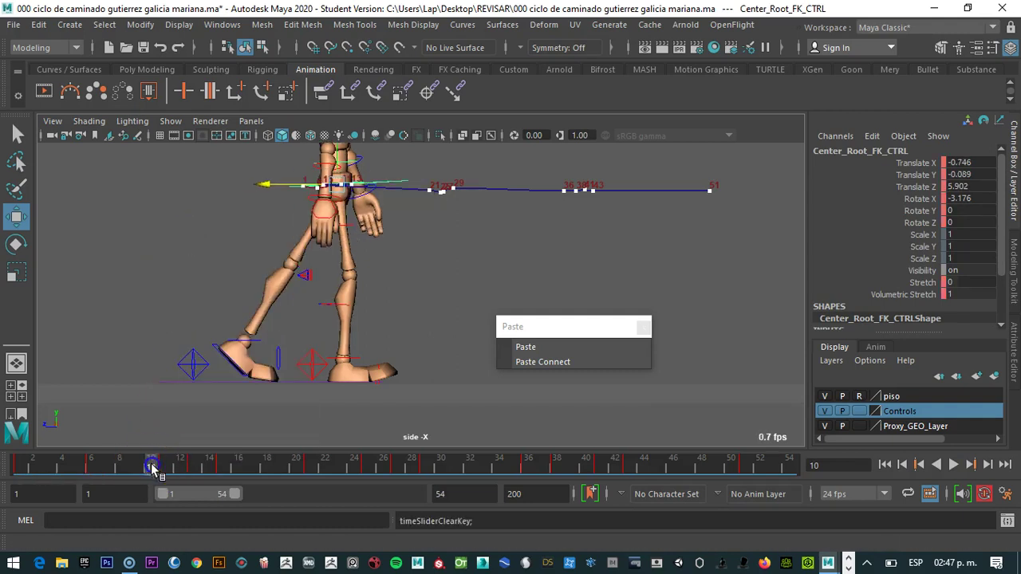
- Review the walk around frames 5 to 8, then copy the left foot IK control's key from frame 6 and paste it at frame 10
key("alt+v")
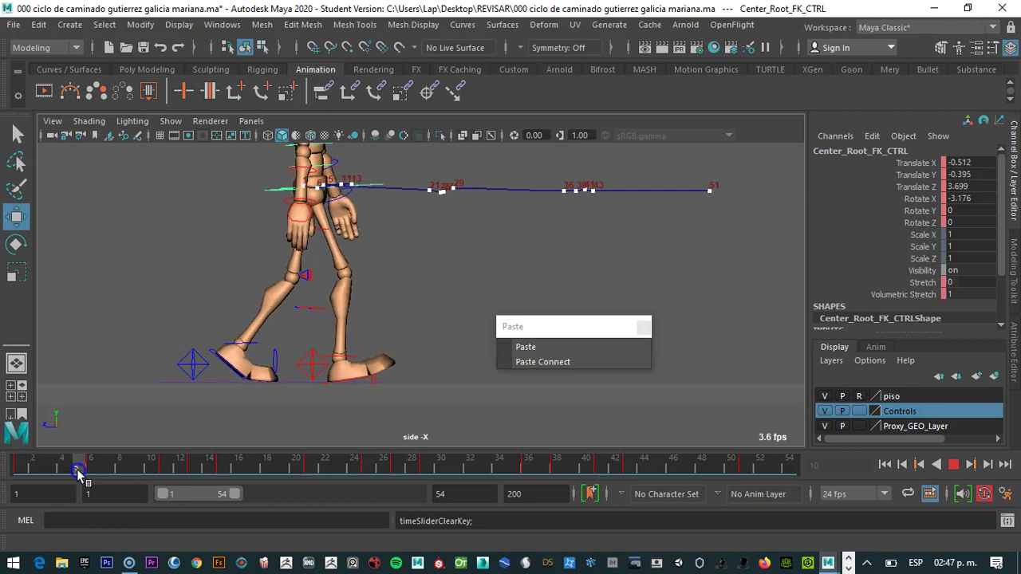
left_click_drag(142, 470, 95, 471)
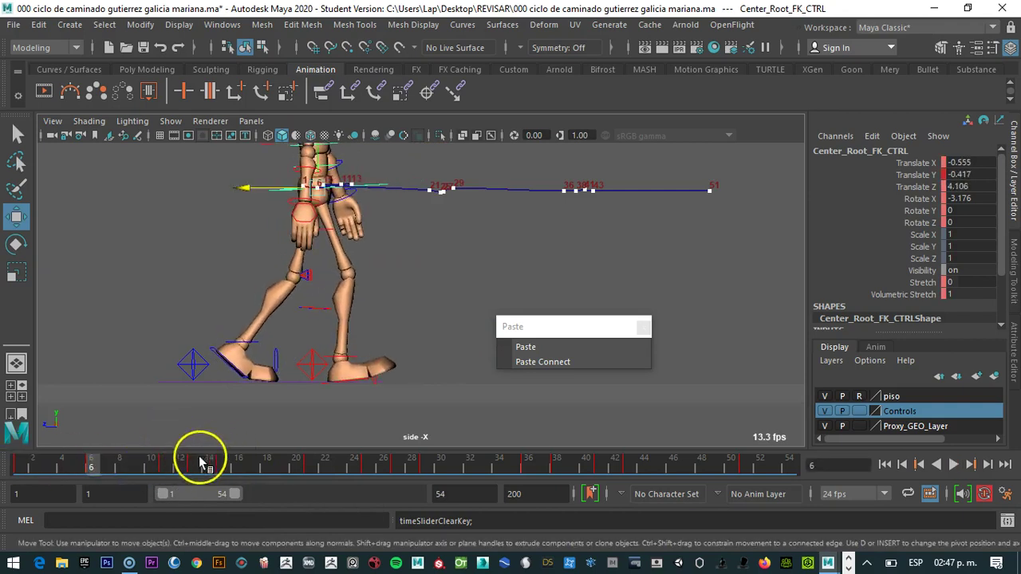
left_click_drag(96, 464, 128, 463)
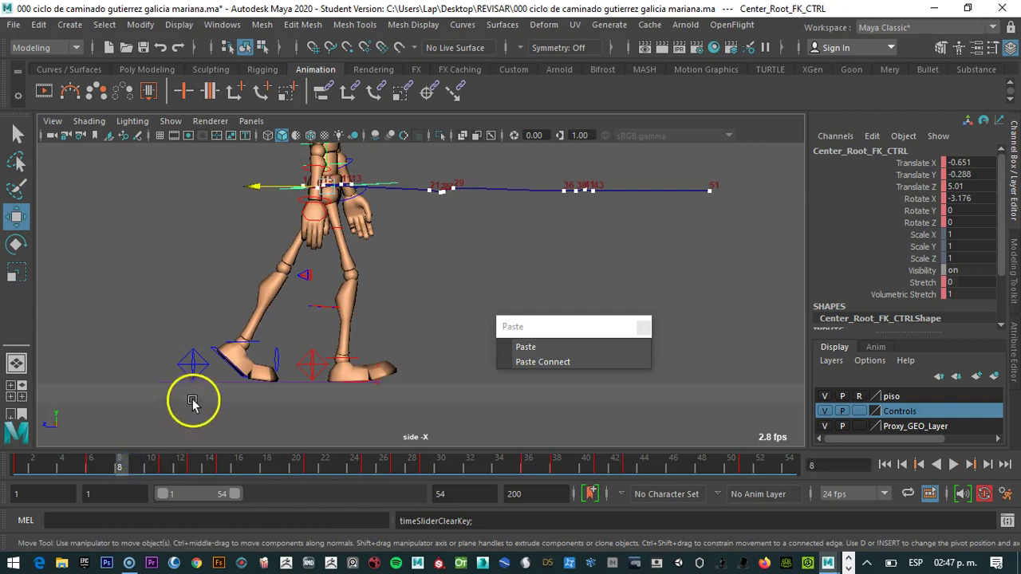
left_click(197, 364)
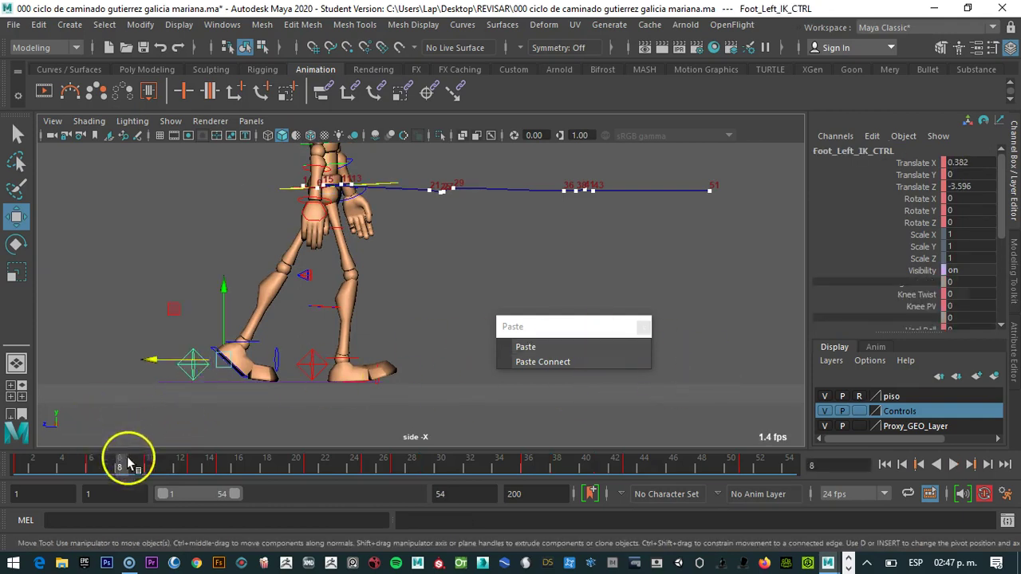
left_click(87, 466)
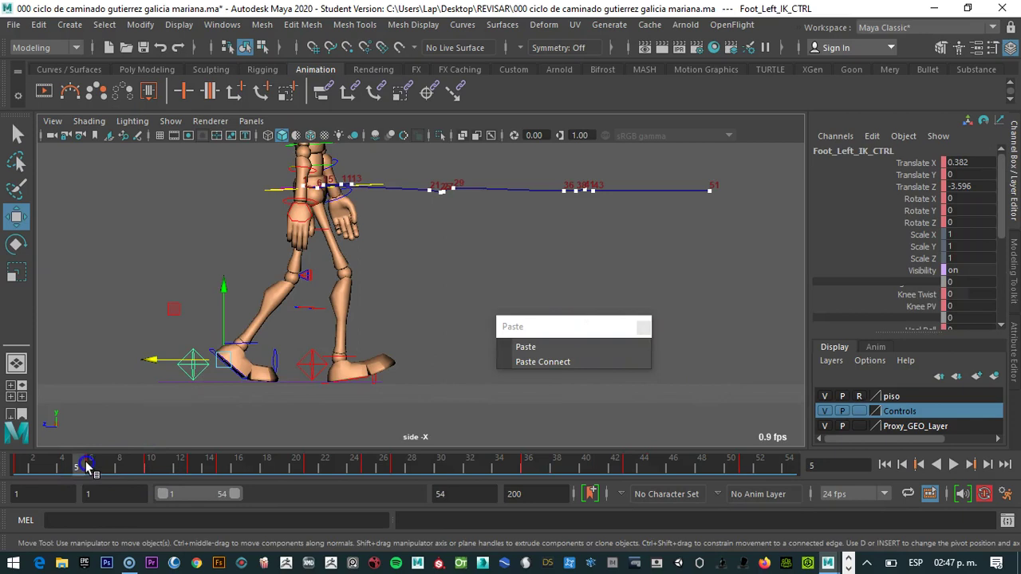
left_click(96, 467)
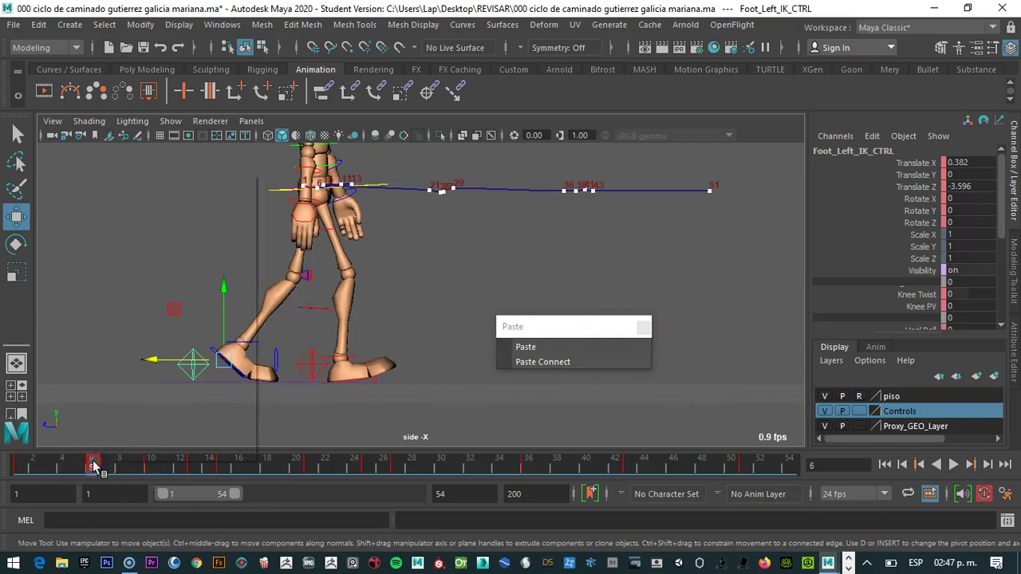
right_click(94, 467)
left_click(126, 198)
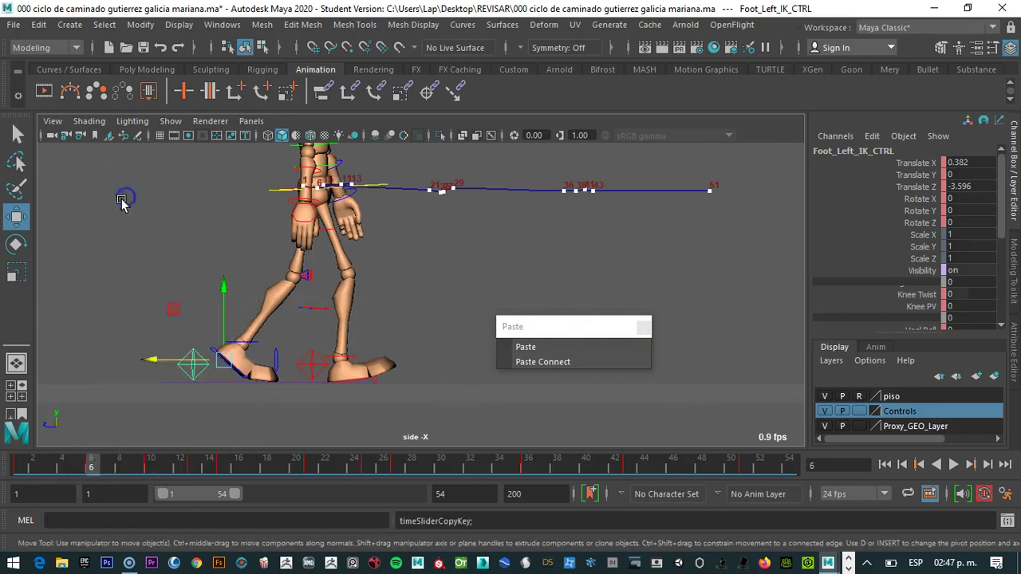
left_click(151, 465)
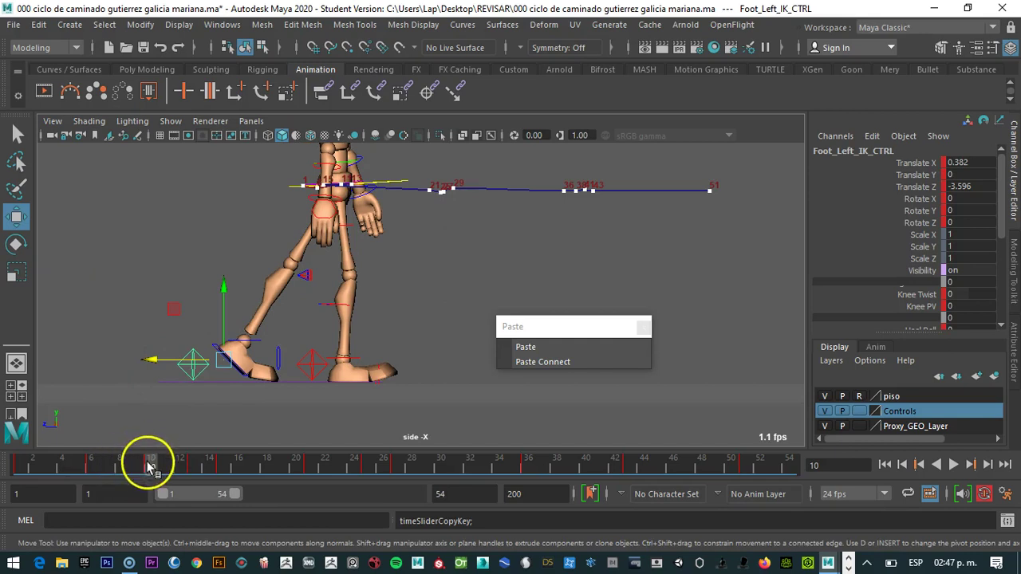
left_click(523, 346)
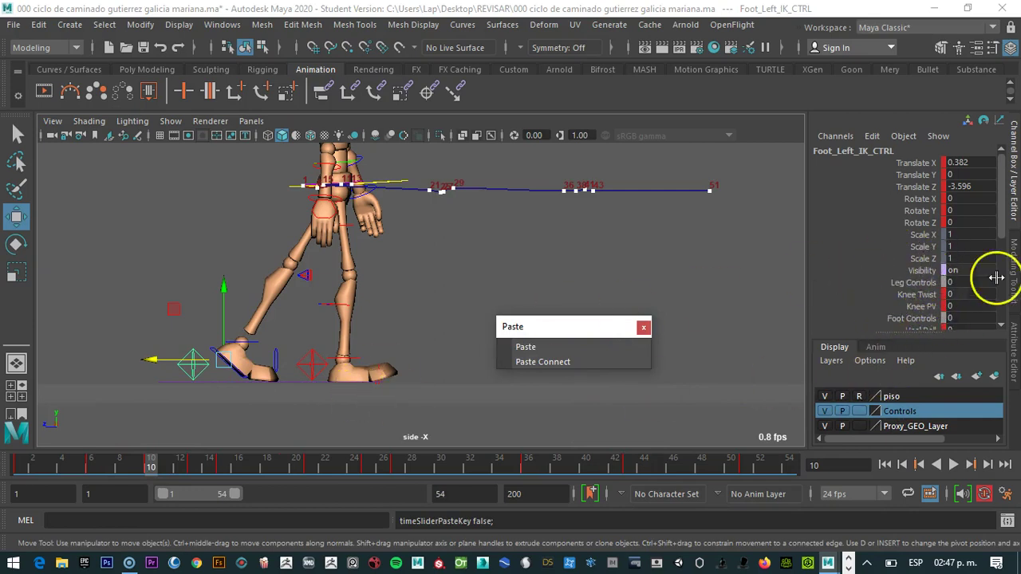
- Increase the left foot IK control's Toe Roll at frame 10 to about 21.9 and key it
scroll(957, 255, "down", 3)
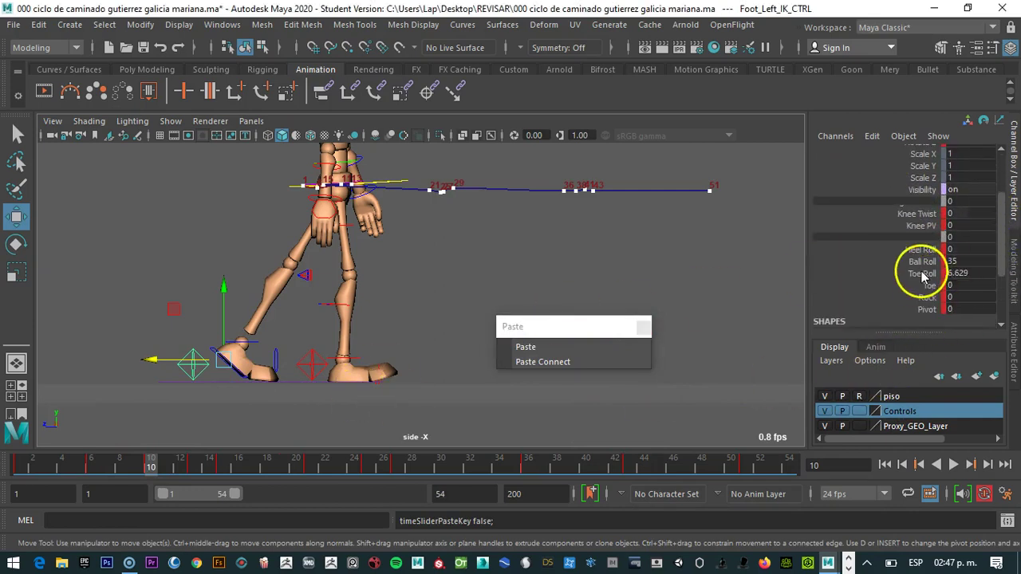
left_click(921, 274)
middle_click_drag(170, 296, 249, 300)
key("s")
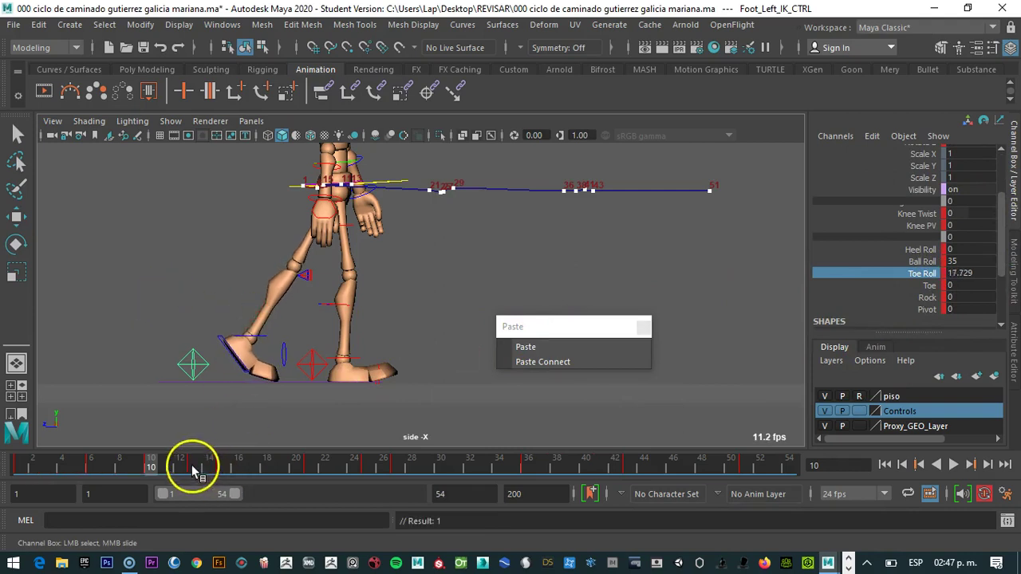
left_click(192, 470)
left_click_drag(188, 469, 92, 467)
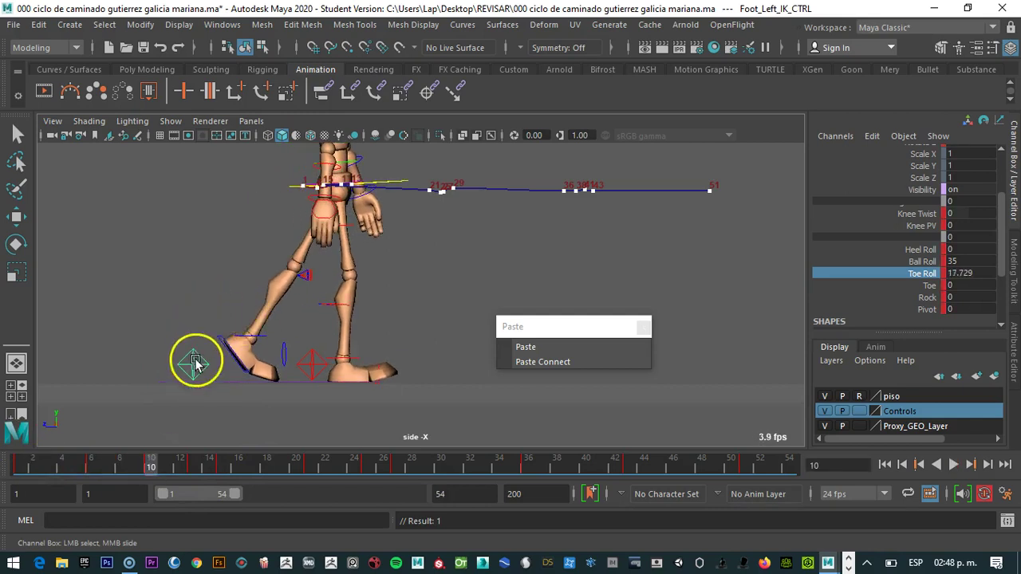
middle_click_drag(183, 295, 210, 290)
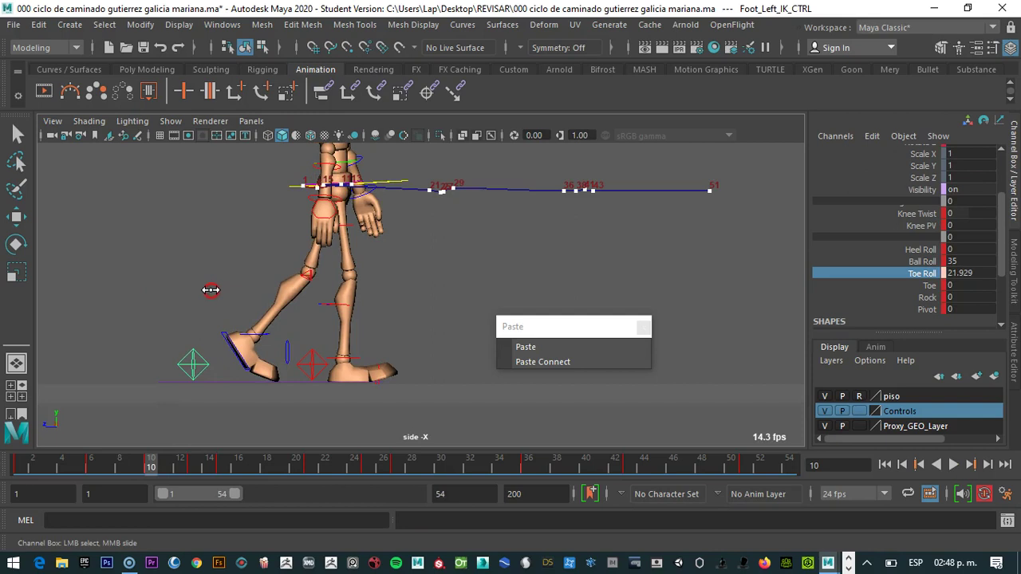
- Move the center root control forward at frame 15, key it, and review the motion over the earlier frames
left_click_drag(146, 462, 223, 463)
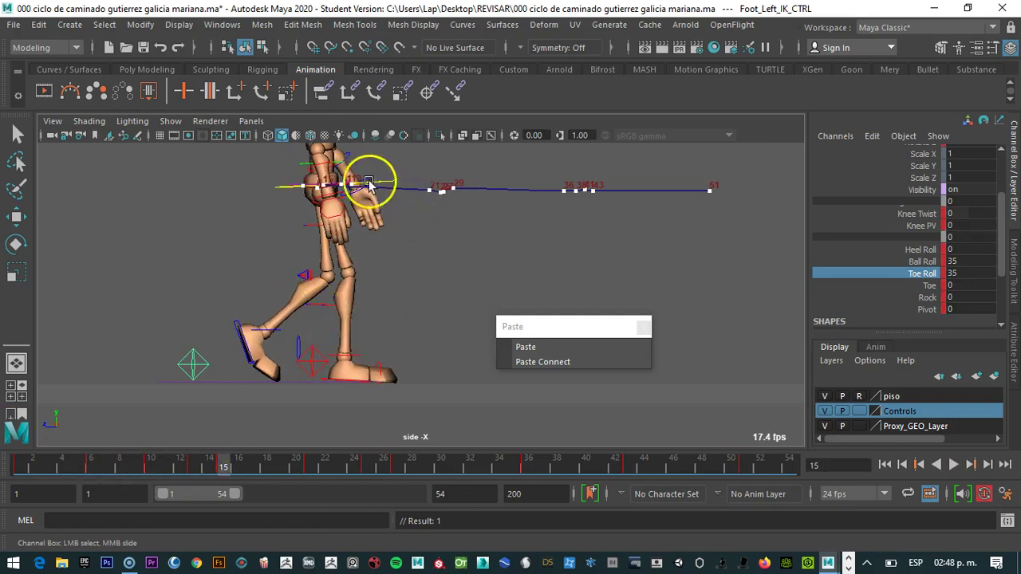
left_click(388, 186)
key("w")
left_click_drag(255, 185, 289, 188)
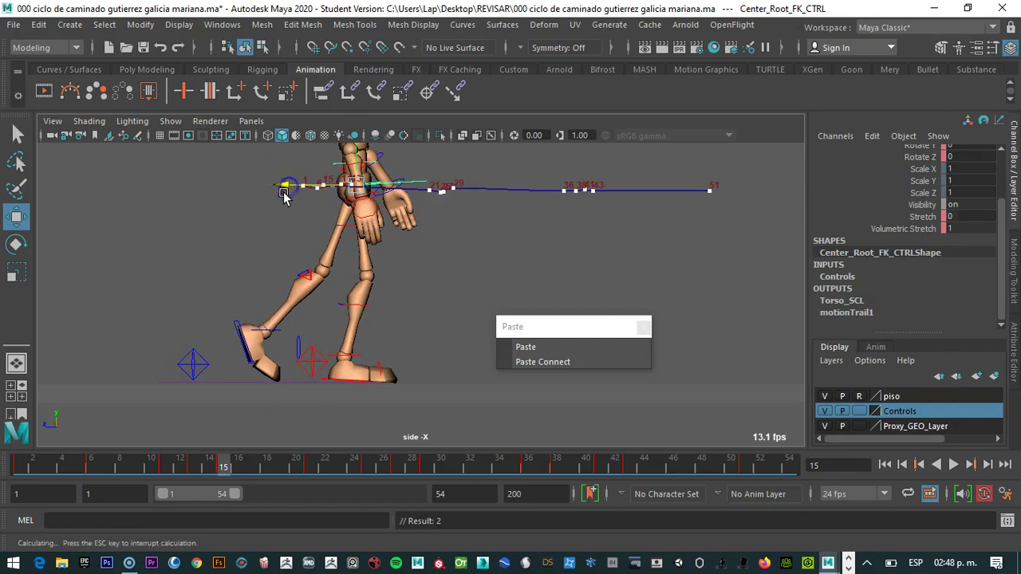
left_click(318, 368)
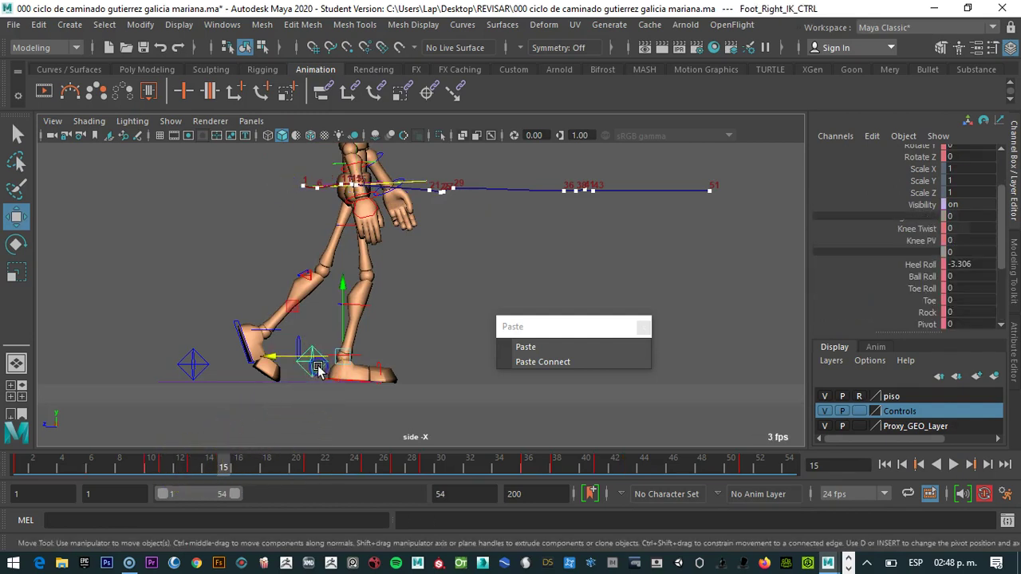
left_click_drag(167, 465, 81, 460)
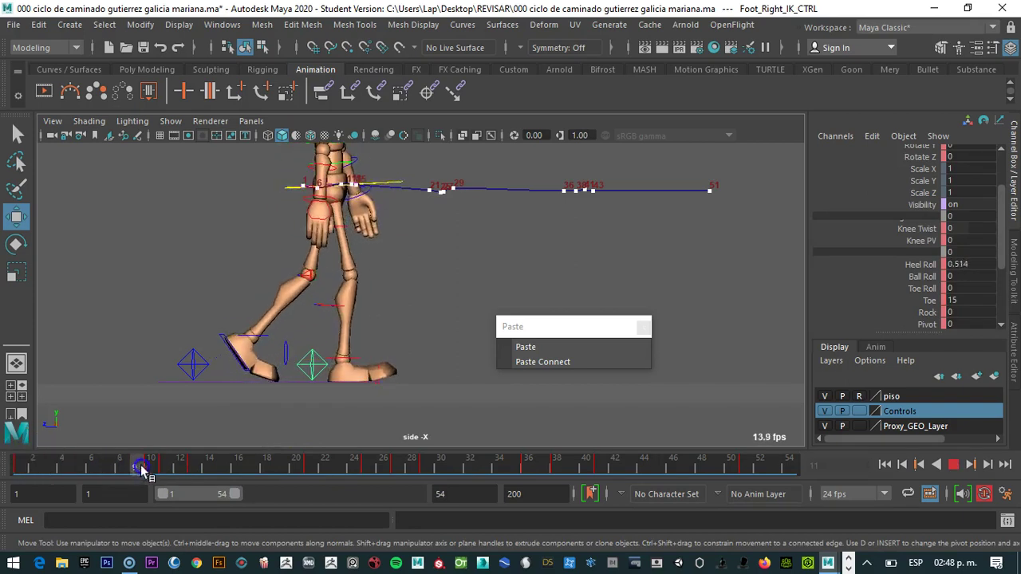
- Scrub to frame 29 and back to frame 21, and move the center root control backward and up there
left_click_drag(177, 468, 428, 475)
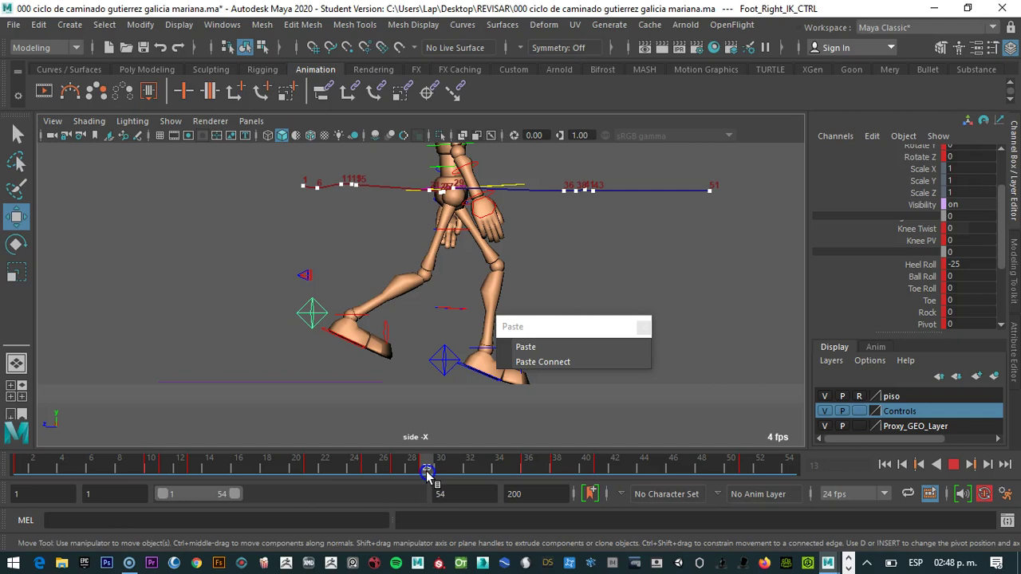
left_click_drag(429, 475, 311, 467)
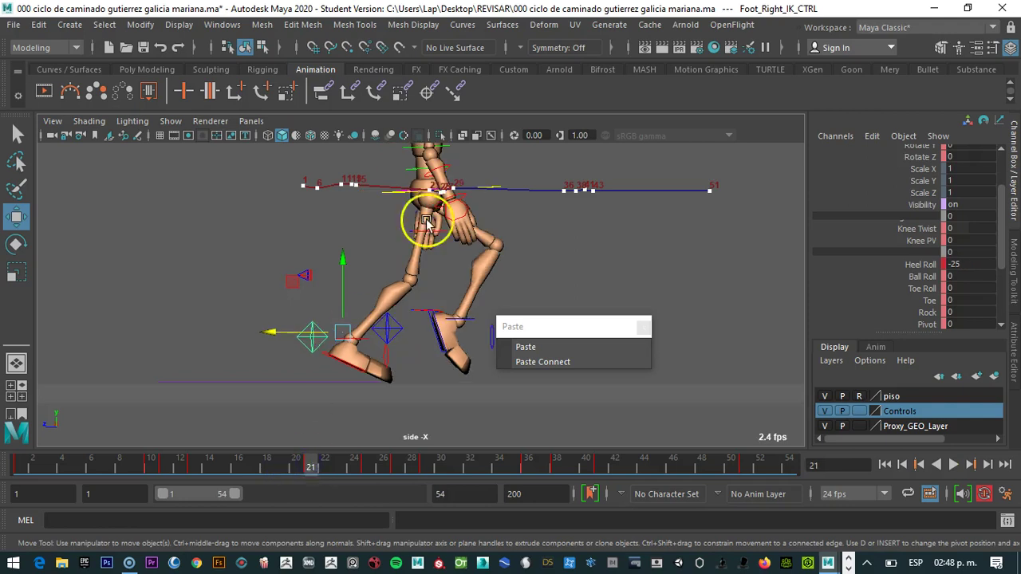
left_click(411, 188)
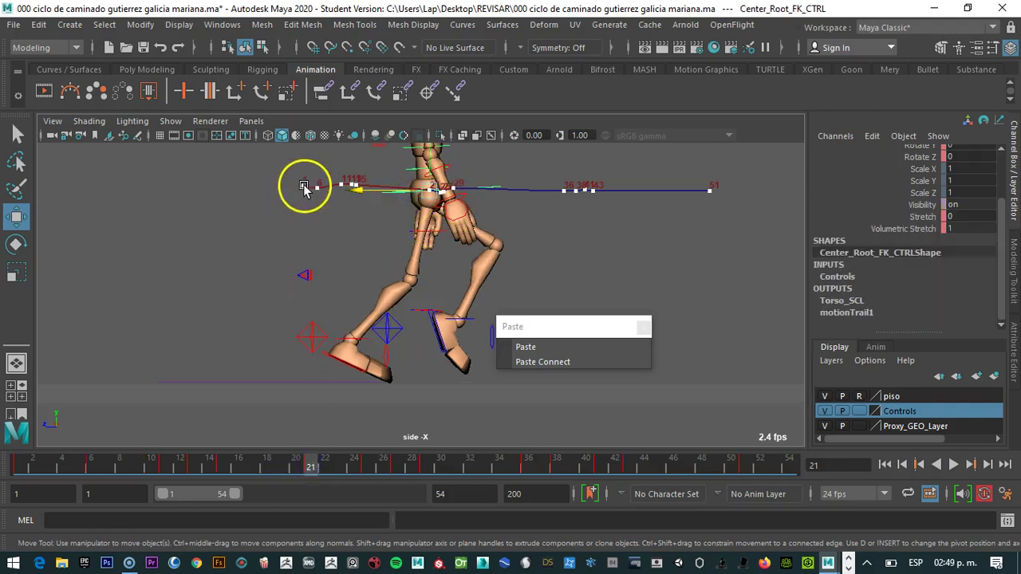
left_click_drag(427, 169, 400, 170)
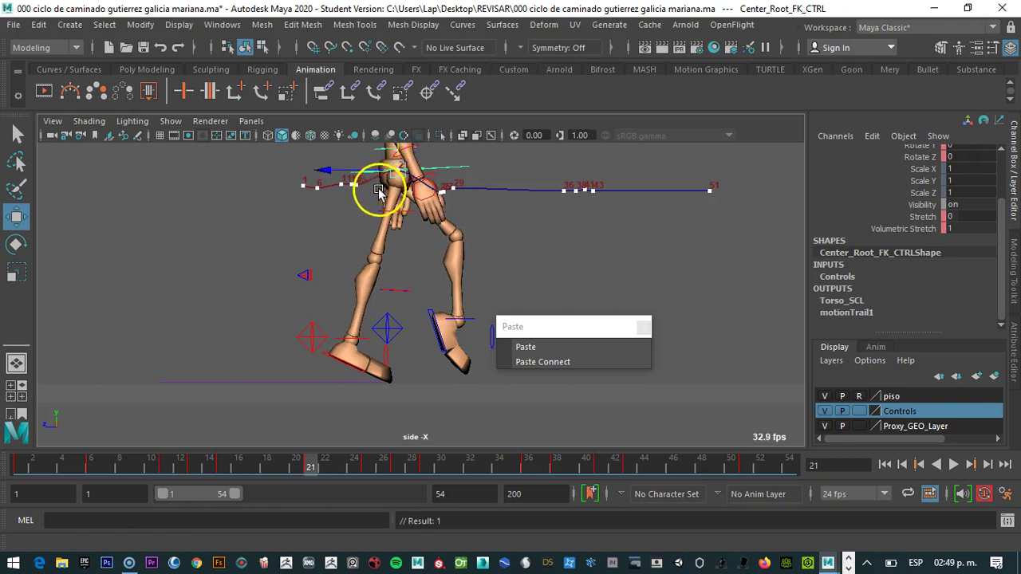
- At frame 21, set the right foot IK control's Heel Roll to 0, Ball Roll to 25 and Translate Y to 0
left_click(312, 342)
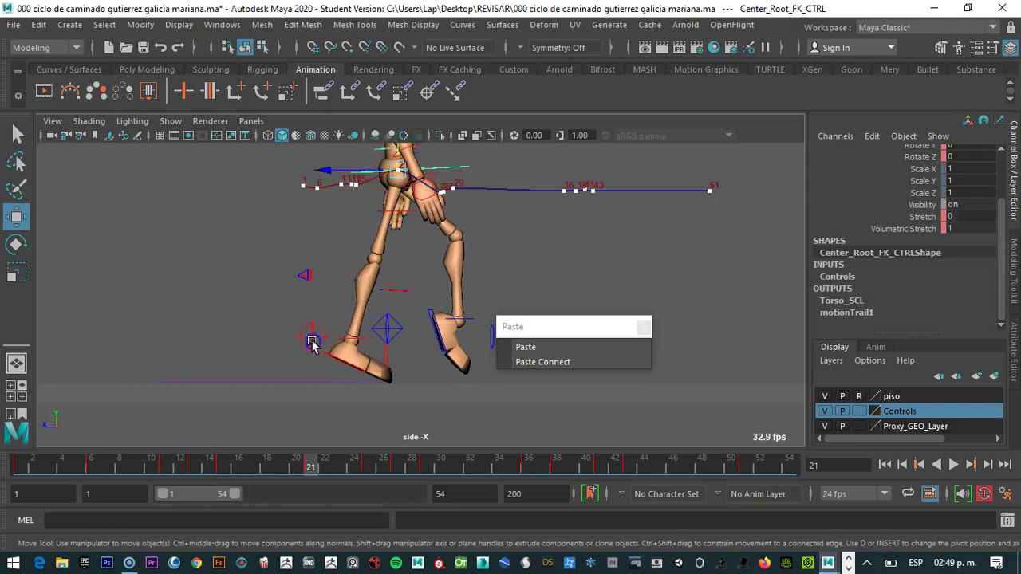
left_click(312, 342)
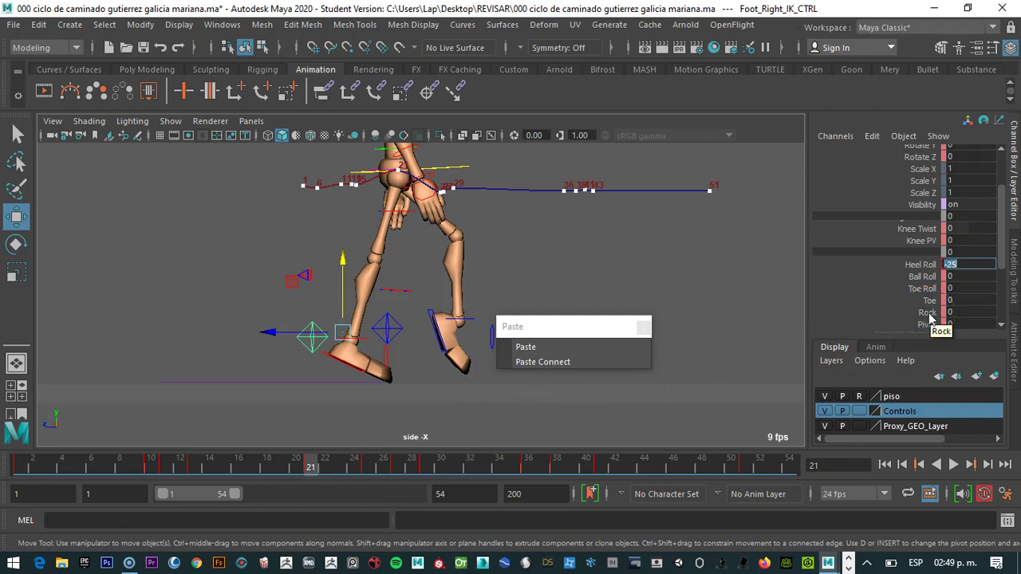
type("0")
key("Tab")
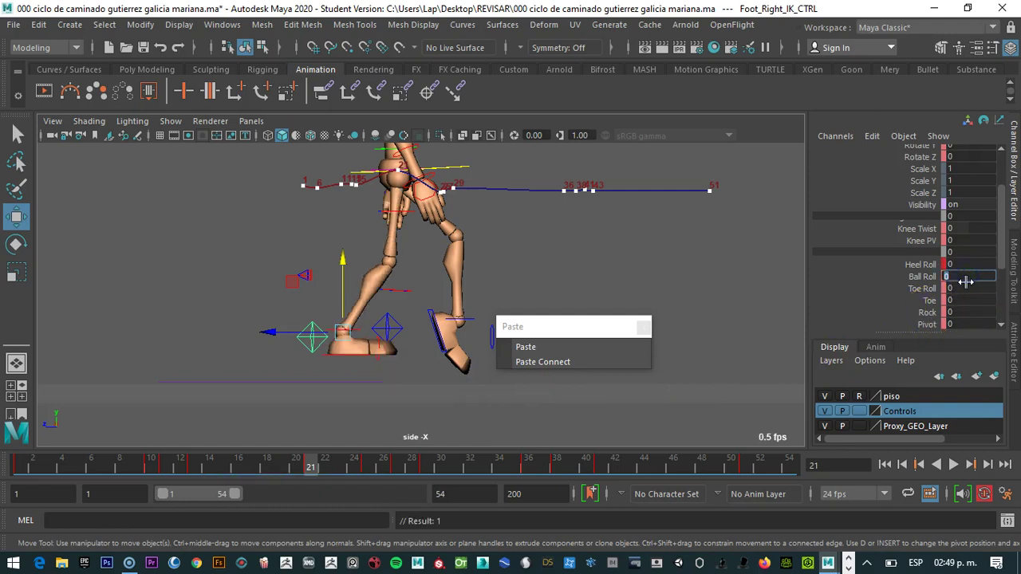
key("Return")
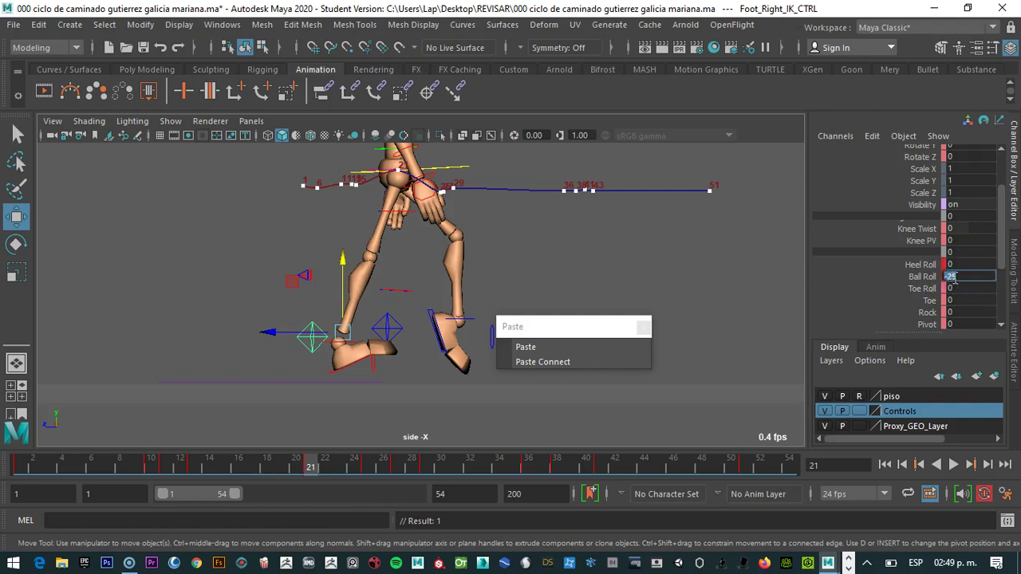
type("25")
key("Return")
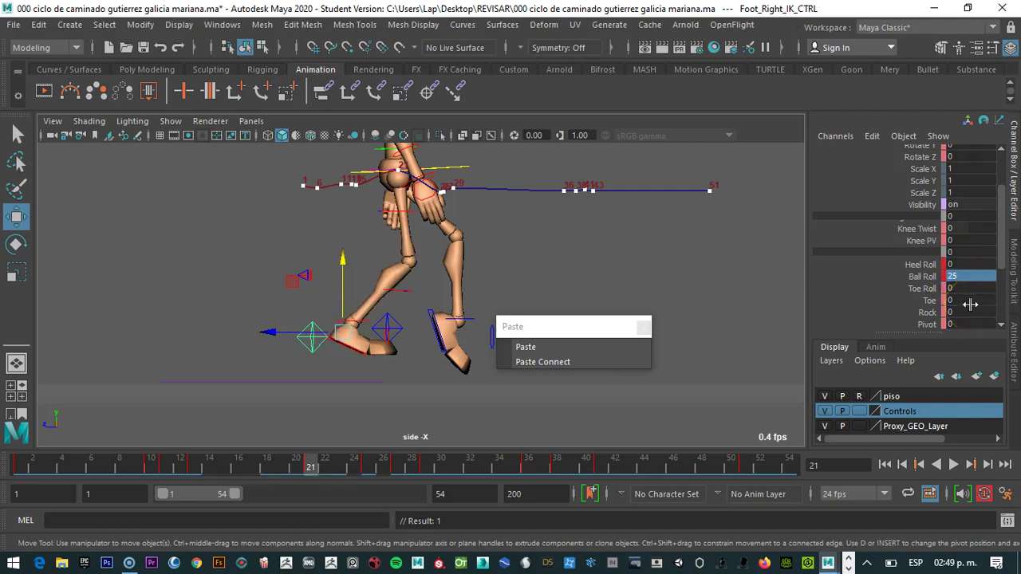
left_click_drag(1004, 212, 1012, 175)
type("0")
key("Return")
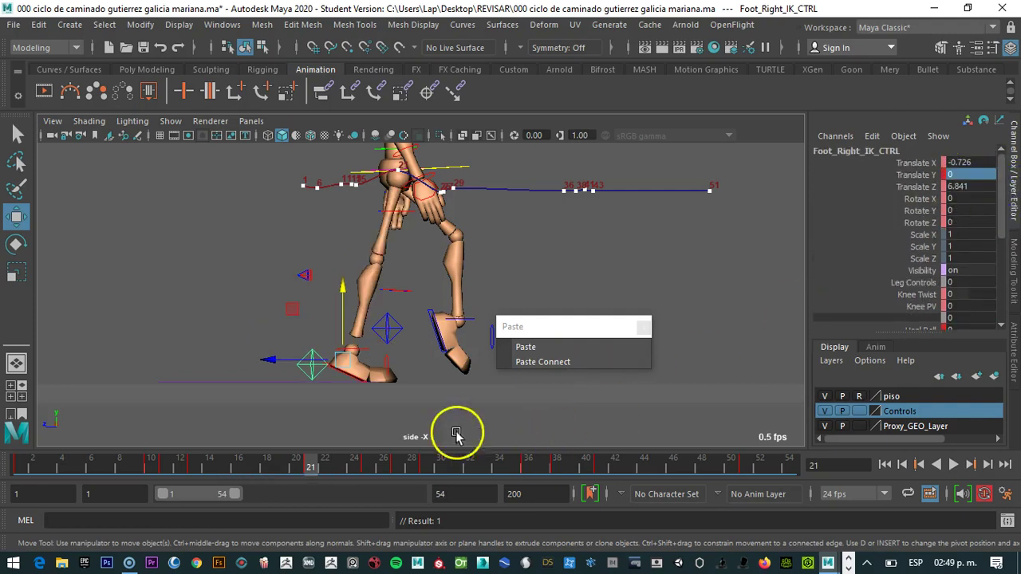
- Lower the center root control at frame 21 to Translate Y 0.459 and shift it back to Translate Z 10.59
left_click(411, 165)
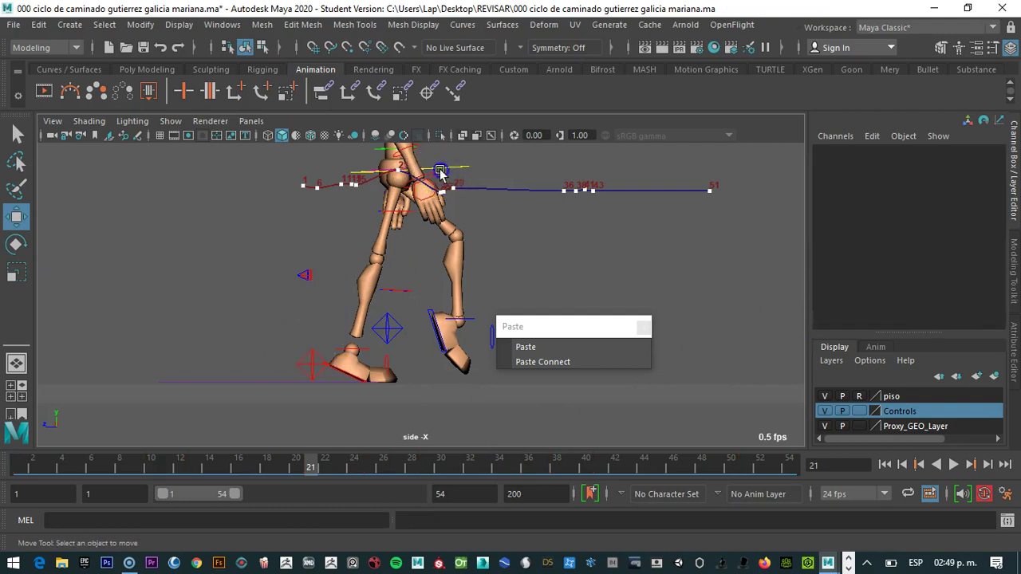
left_click(440, 171)
mouse_move(398, 153)
left_mouse_down()
mouse_move(393, 177)
mouse_move(399, 164)
mouse_move(364, 182)
mouse_move(390, 154)
left_mouse_up()
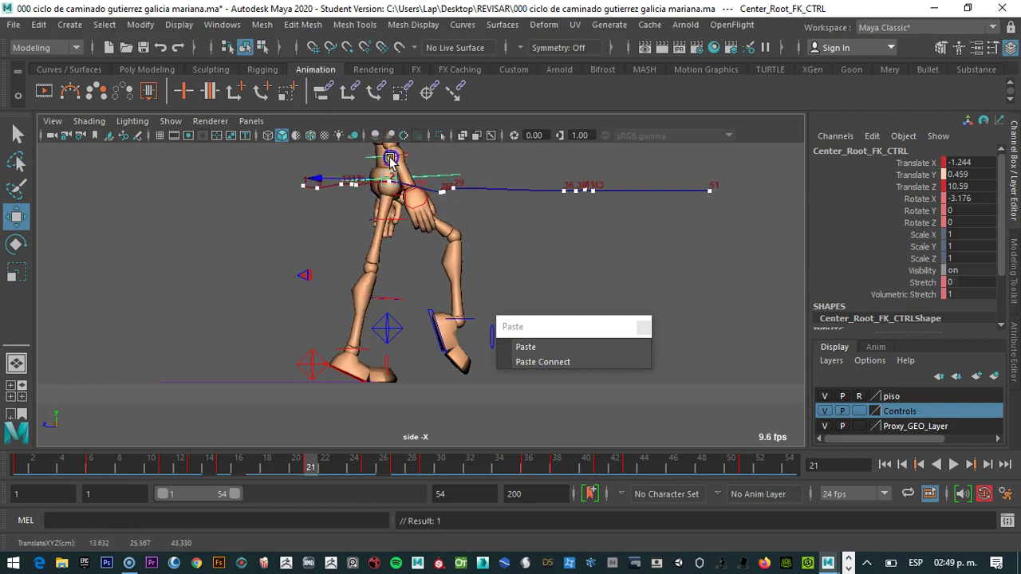
mouse_move(292, 465)
left_mouse_down()
mouse_move(69, 471)
mouse_move(311, 484)
mouse_move(287, 476)
mouse_move(311, 474)
mouse_move(226, 478)
mouse_move(260, 471)
left_mouse_up()
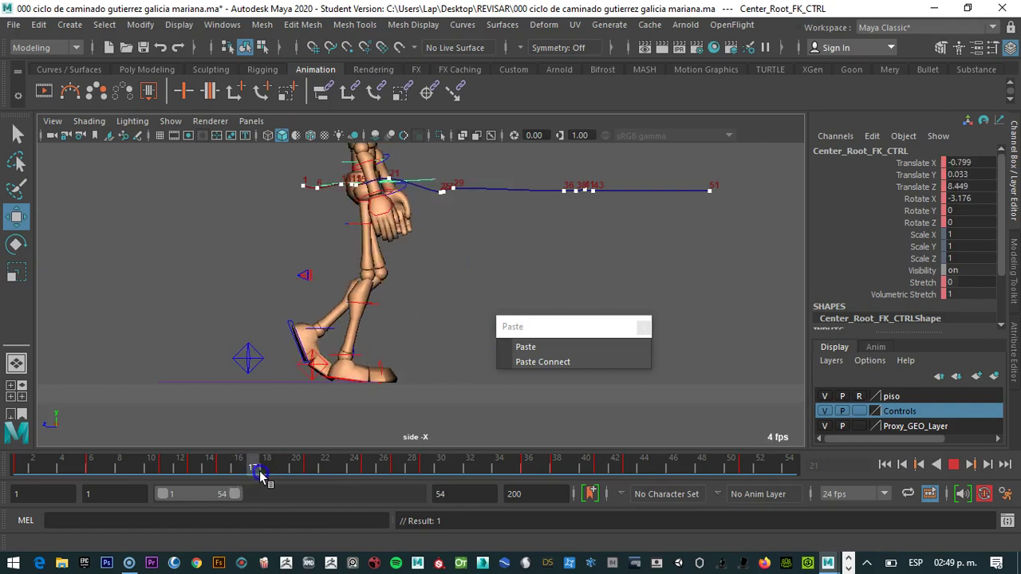
left_click_drag(394, 148, 372, 151)
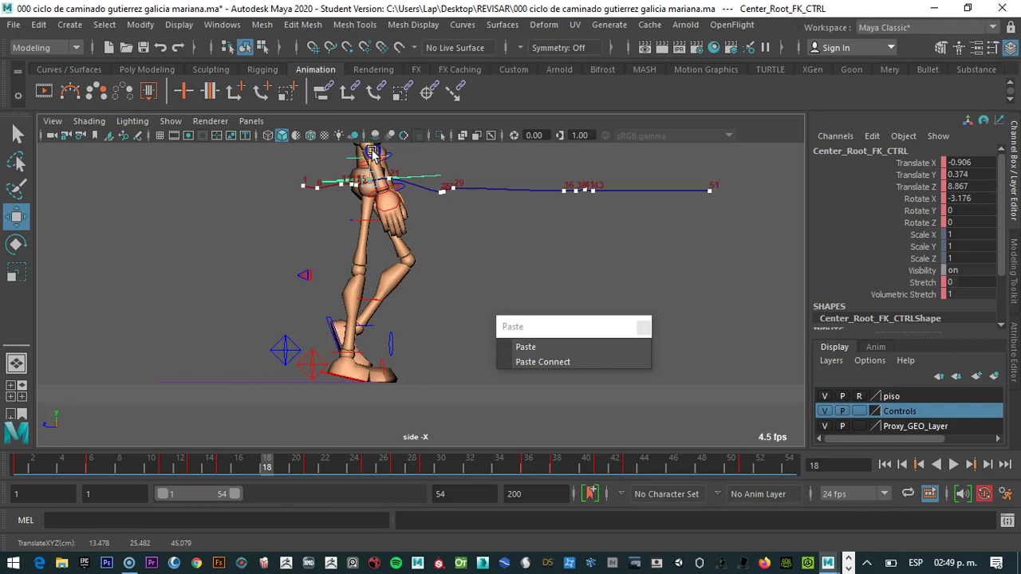
key("ctrl+z")
- Raise the center root control at frame 19 to Translate Y about 0.46, key it, and return to frame 21
mouse_move(268, 461)
left_mouse_down()
mouse_move(308, 466)
mouse_move(269, 470)
mouse_move(282, 464)
left_mouse_up()
left_click(343, 201)
left_click_drag(375, 147, 375, 137)
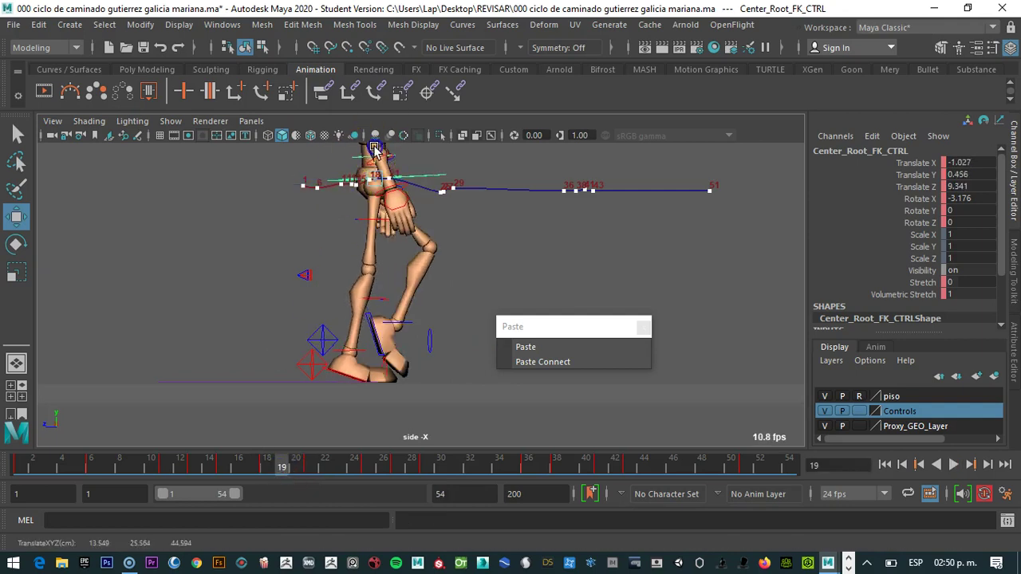
left_click(307, 462)
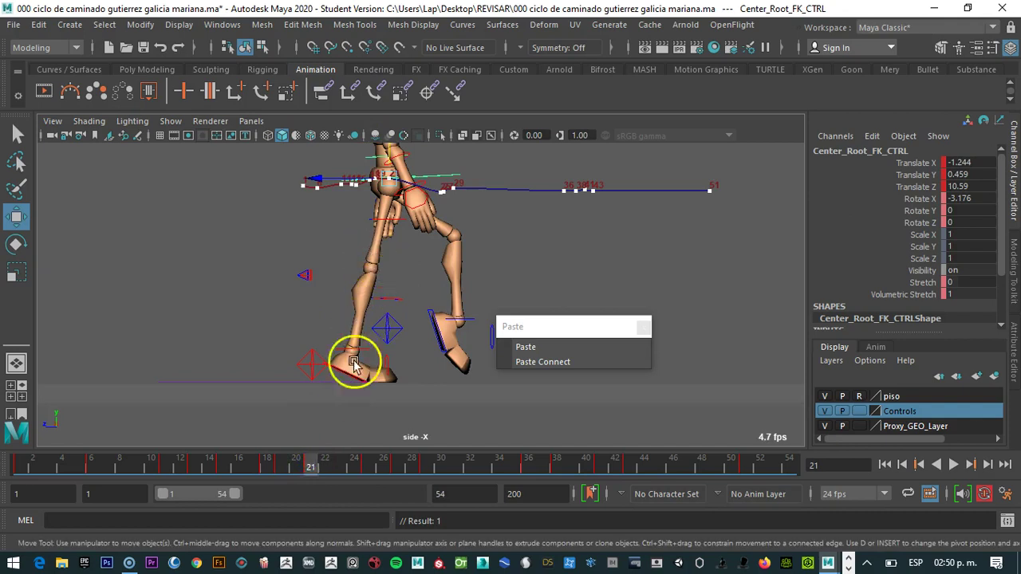
- Raise the left foot IK control at frame 15 to Translate Y 0.473, move it forward to Translate Z about -2.3, and play back the walk
left_click_drag(306, 467, 223, 468)
left_click(191, 365)
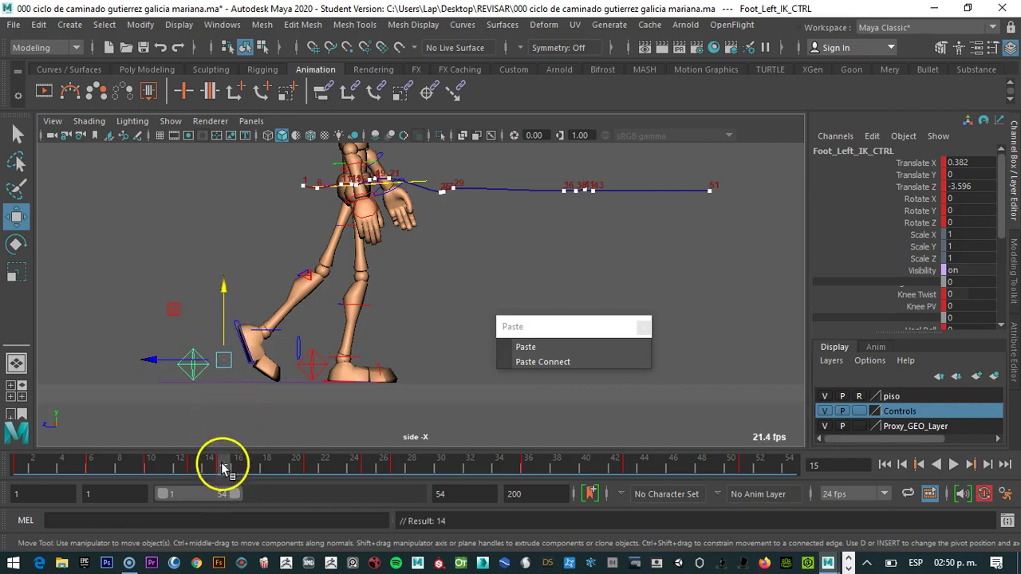
left_click_drag(222, 312, 227, 306)
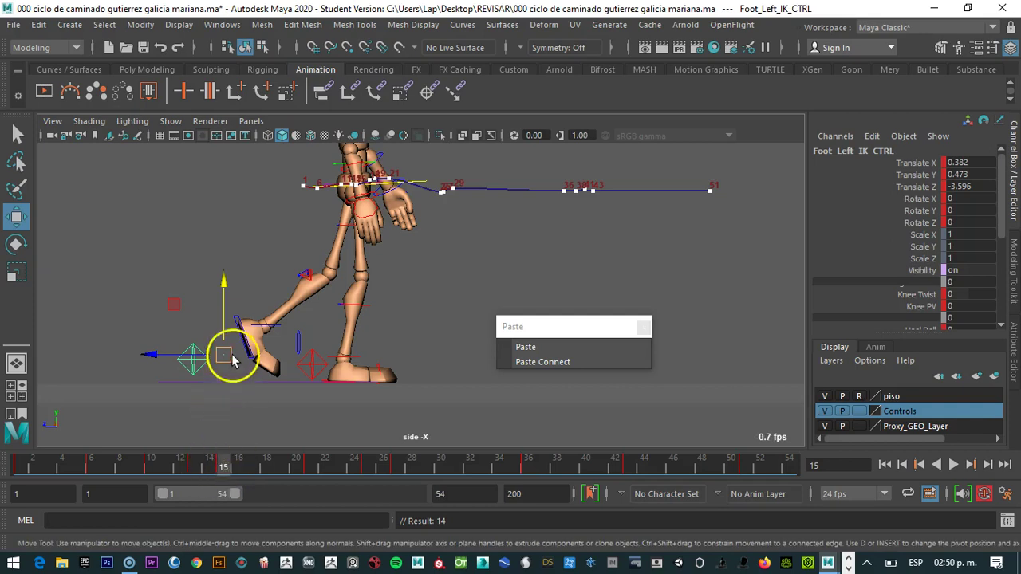
left_click_drag(221, 467, 191, 470)
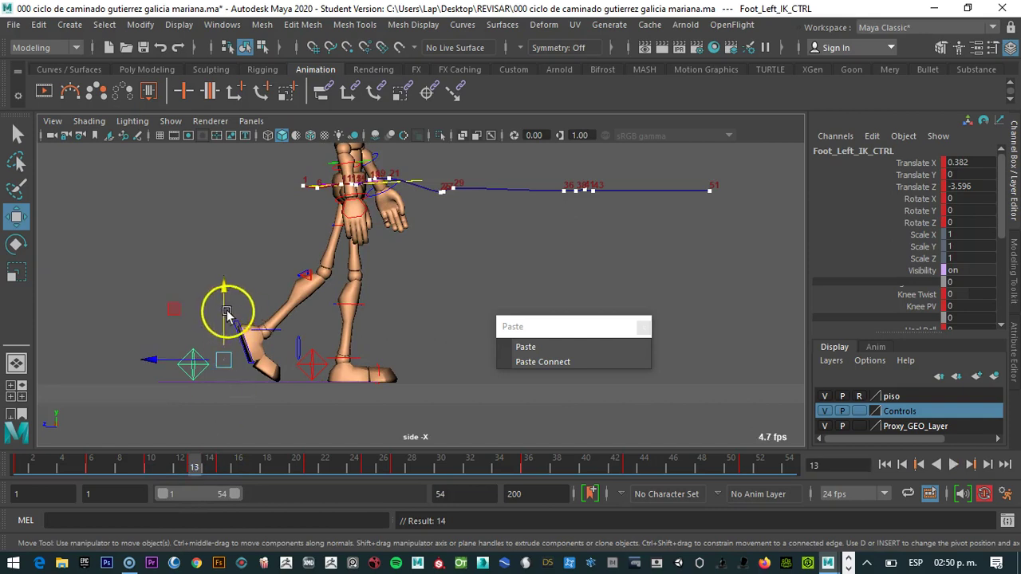
left_click_drag(222, 314, 222, 308)
left_click_drag(198, 467, 224, 470)
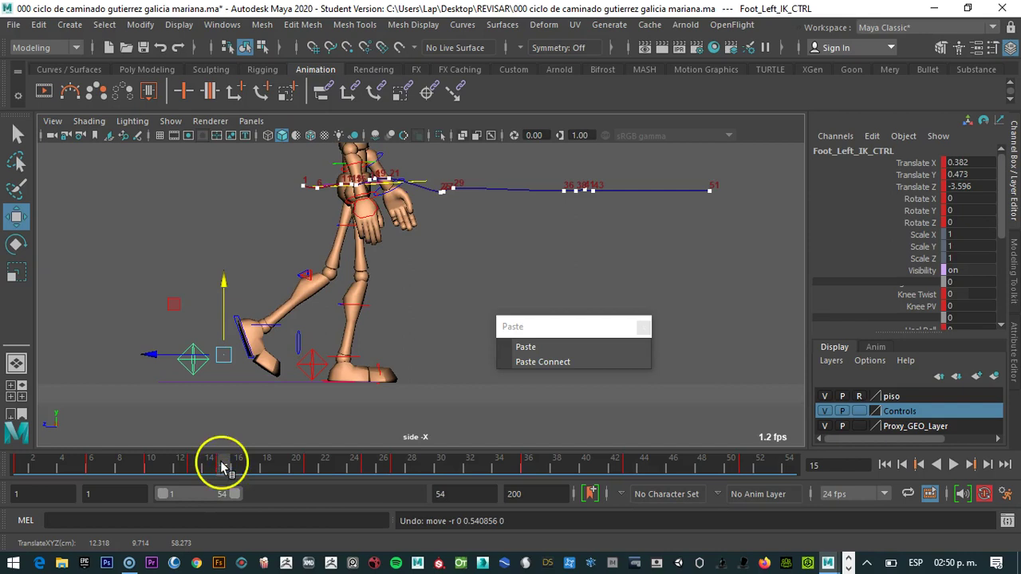
left_click_drag(226, 339, 184, 354)
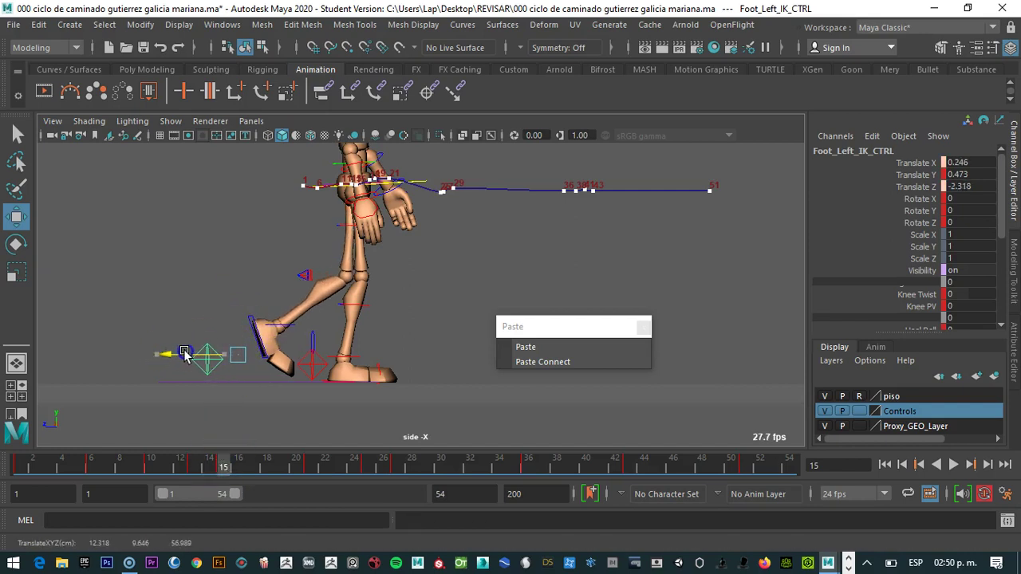
key("alt+v")
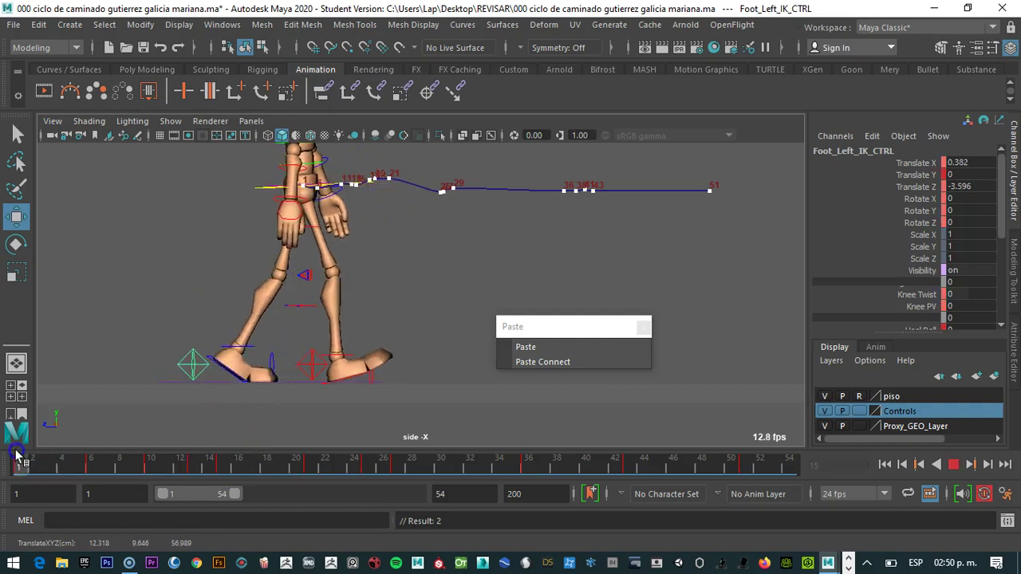
- Adjust the height of the left foot control at frame 15 to a Translate Y of about 0.2, checking it in playback
mouse_move(180, 466)
left_mouse_down()
mouse_move(273, 466)
mouse_move(200, 466)
mouse_move(250, 458)
mouse_move(267, 462)
mouse_move(187, 466)
mouse_move(228, 463)
left_mouse_up()
left_click_drag(241, 298, 240, 302)
left_click_drag(223, 463, 212, 464)
mouse_move(215, 470)
left_mouse_down()
mouse_move(278, 471)
mouse_move(157, 473)
mouse_move(292, 471)
mouse_move(225, 467)
left_mouse_up()
left_click_drag(240, 309, 239, 267)
mouse_move(224, 467)
left_mouse_down()
mouse_move(208, 470)
mouse_move(221, 466)
left_mouse_up()
key("alt+v")
left_click_drag(239, 269, 235, 312)
left_click(223, 464)
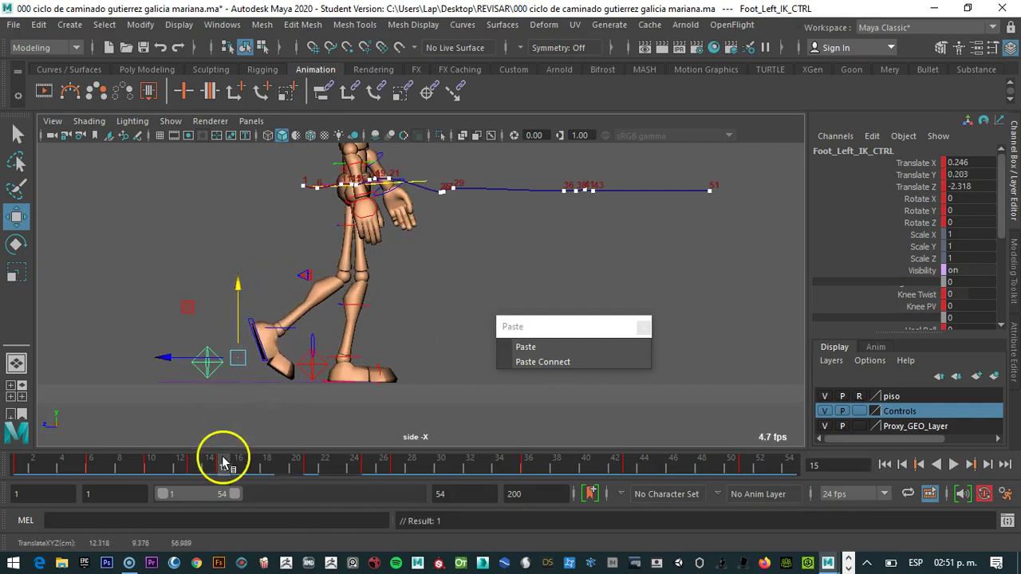
key("alt+v")
- At frame 21, move the left foot control backward to a Translate Z of about 9.8
left_click_drag(195, 468, 311, 469)
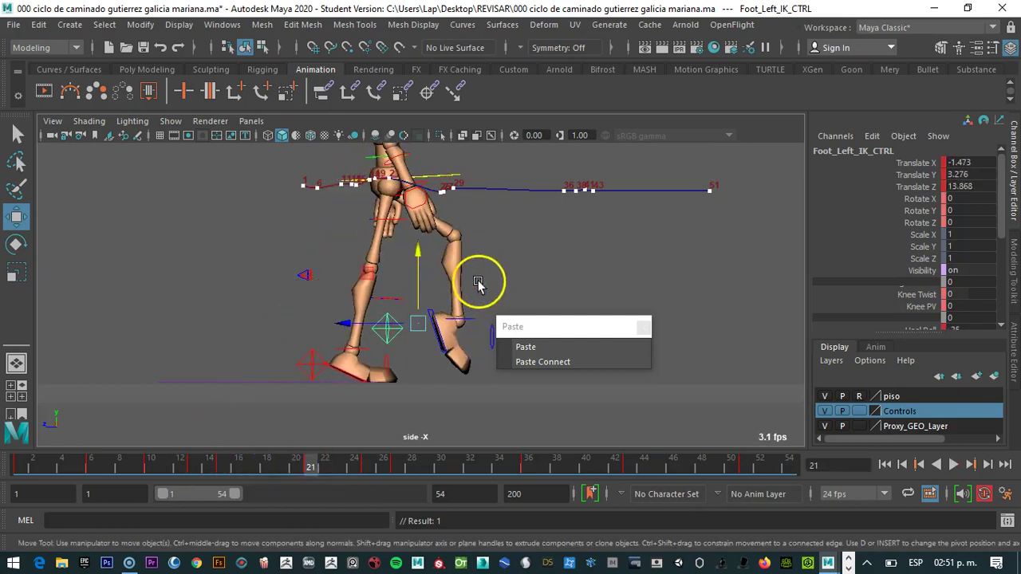
left_click_drag(383, 325, 403, 261)
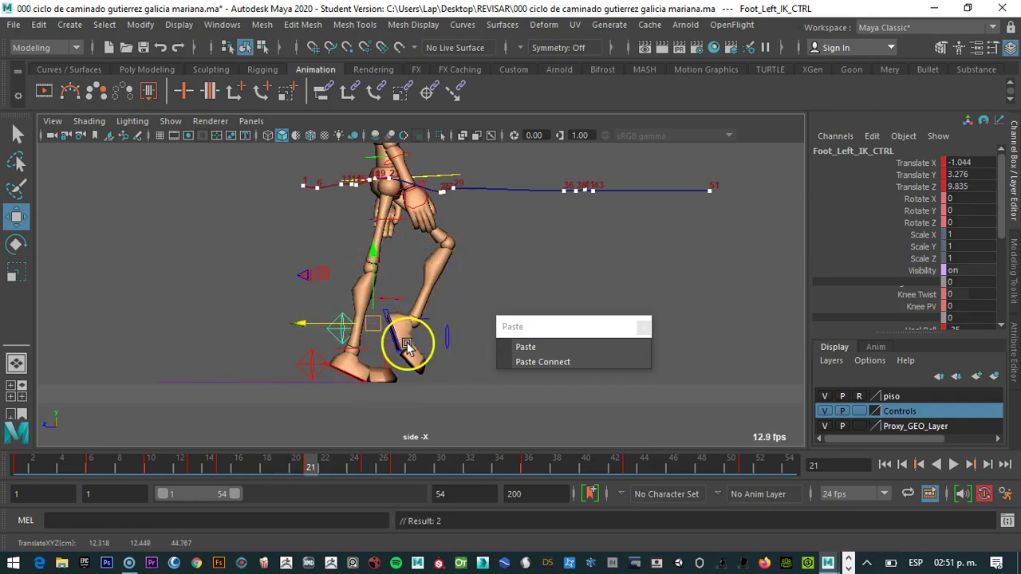
left_click_drag(1004, 210, 1013, 257)
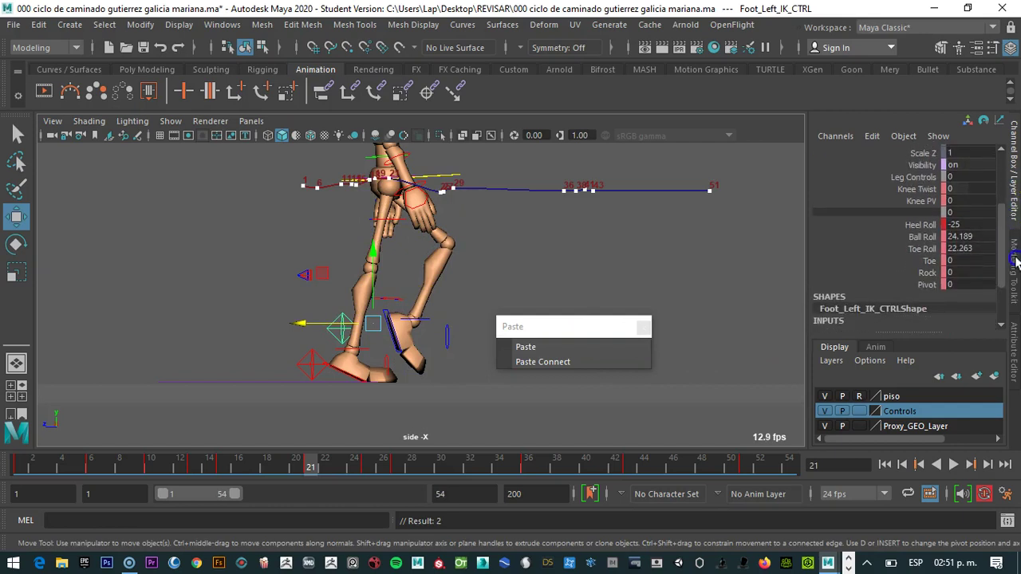
mouse_move(307, 466)
left_mouse_down()
mouse_move(225, 468)
mouse_move(308, 469)
left_mouse_up()
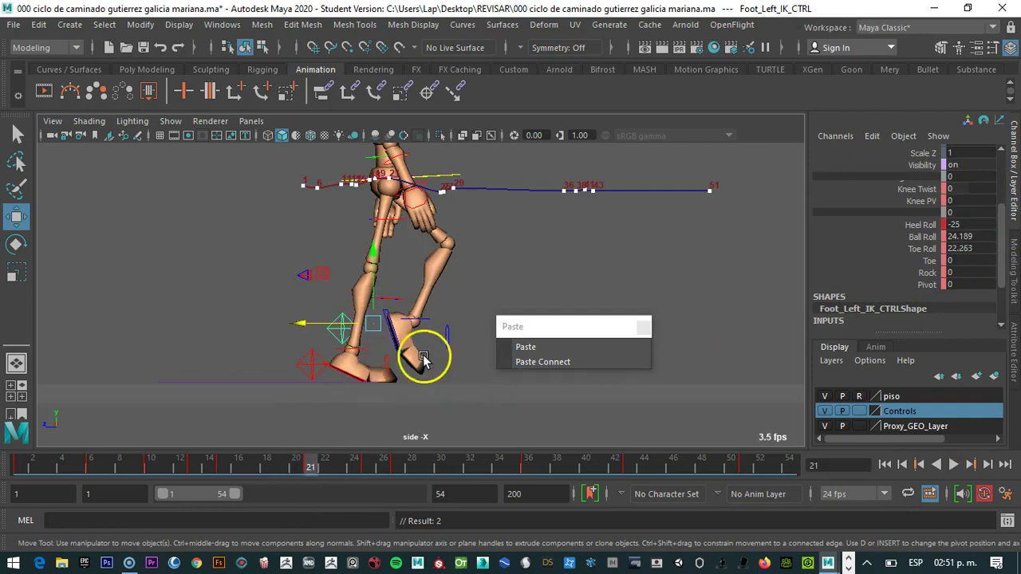
- Set the left foot's Heel Roll to 15 at frame 21
left_click(923, 226)
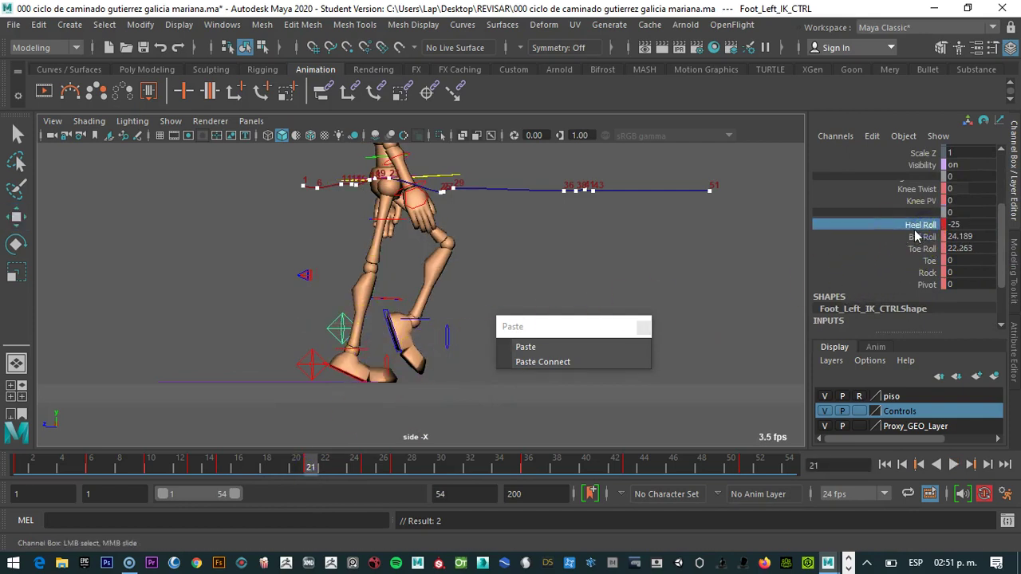
middle_click_drag(570, 273, 477, 287)
scroll(1000, 228, "down", 1)
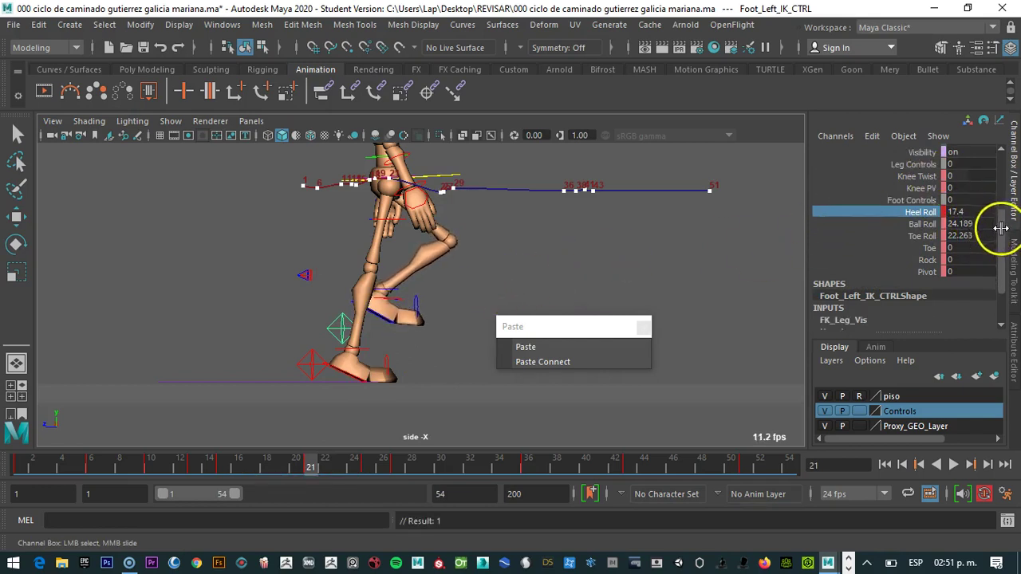
scroll(1000, 228, "up", 3)
scroll(1001, 193, "down", 3)
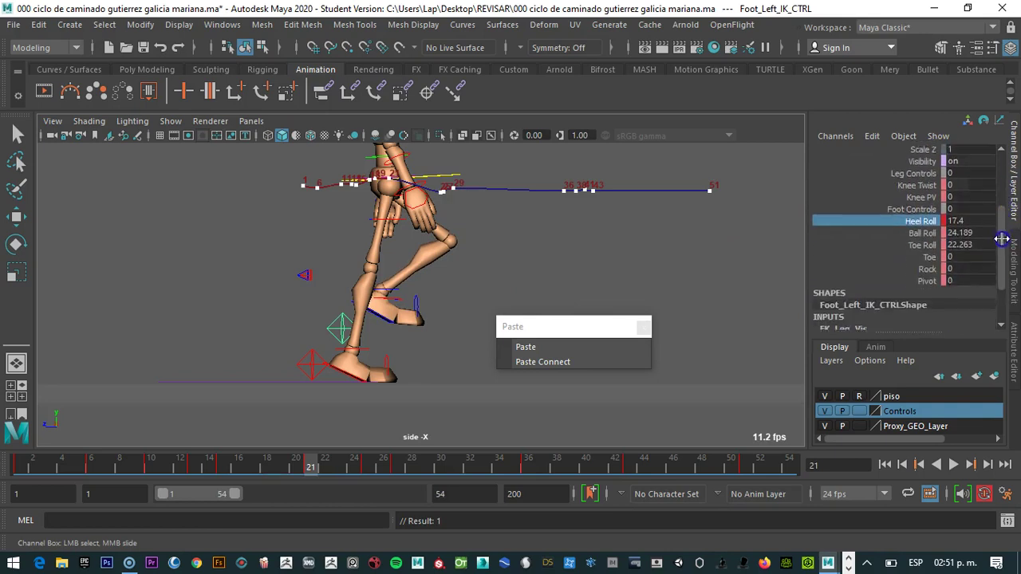
middle_click_drag(439, 314, 444, 313)
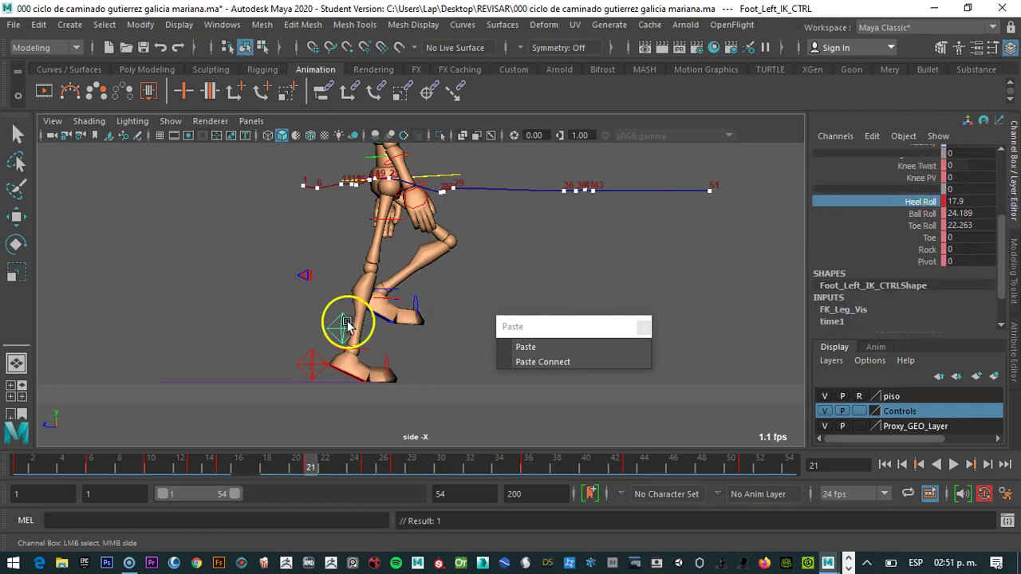
key("w")
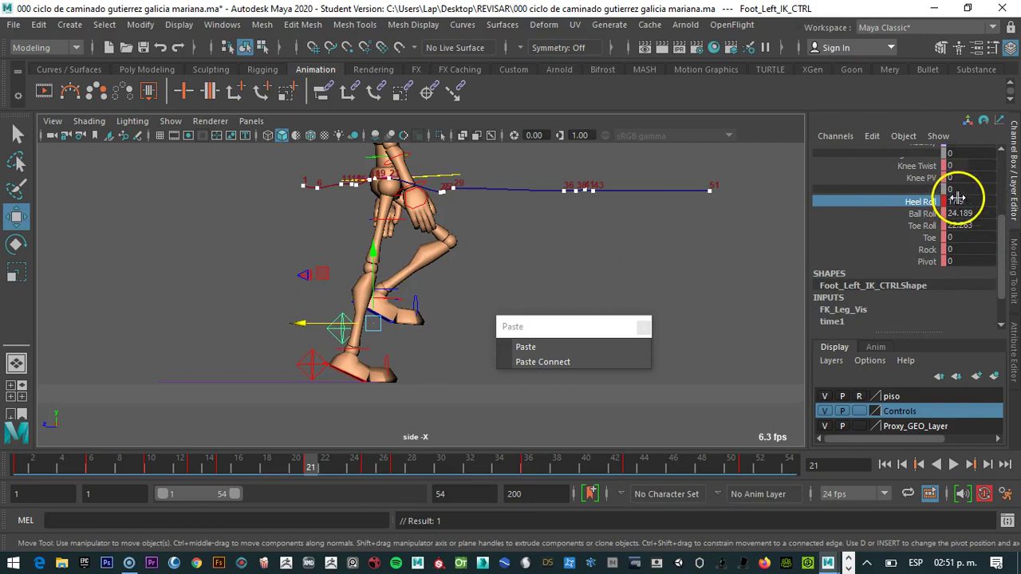
left_click(961, 201)
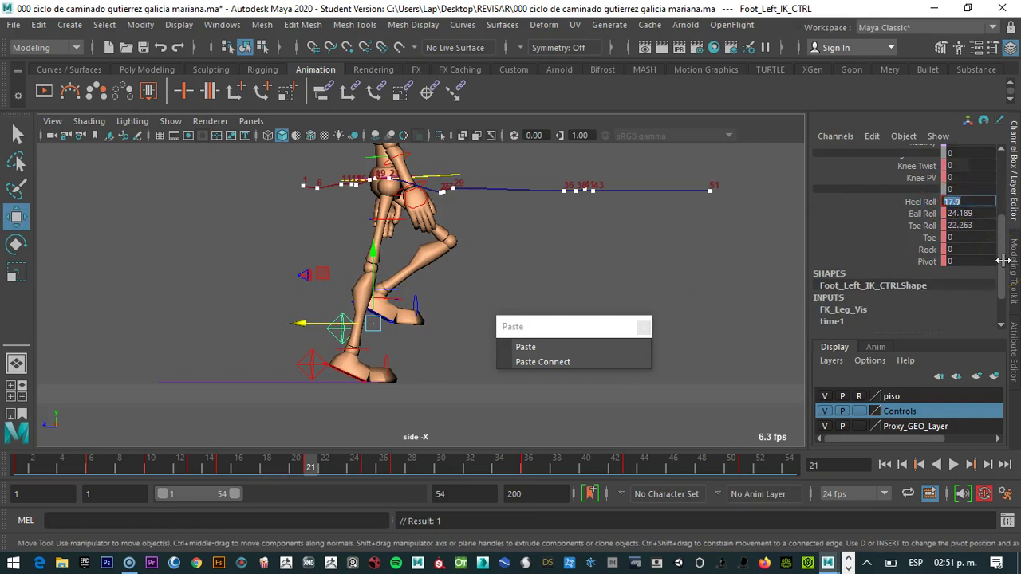
type("15")
key("Return")
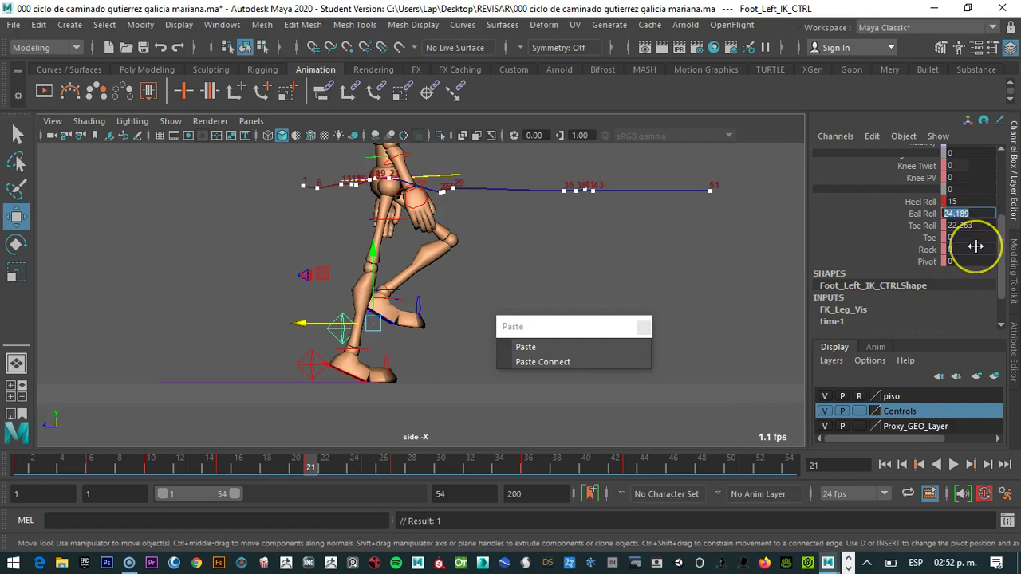
- Set the left foot's Ball Roll to 25 and Toe Roll to 20 at frame 21, and lower the foot to the floor
type("25")
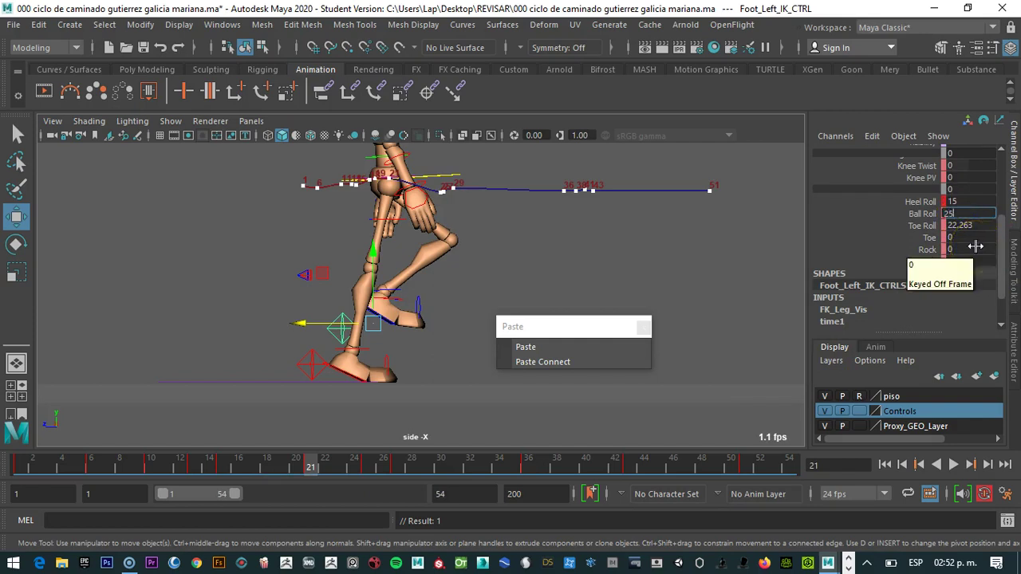
left_click(980, 231)
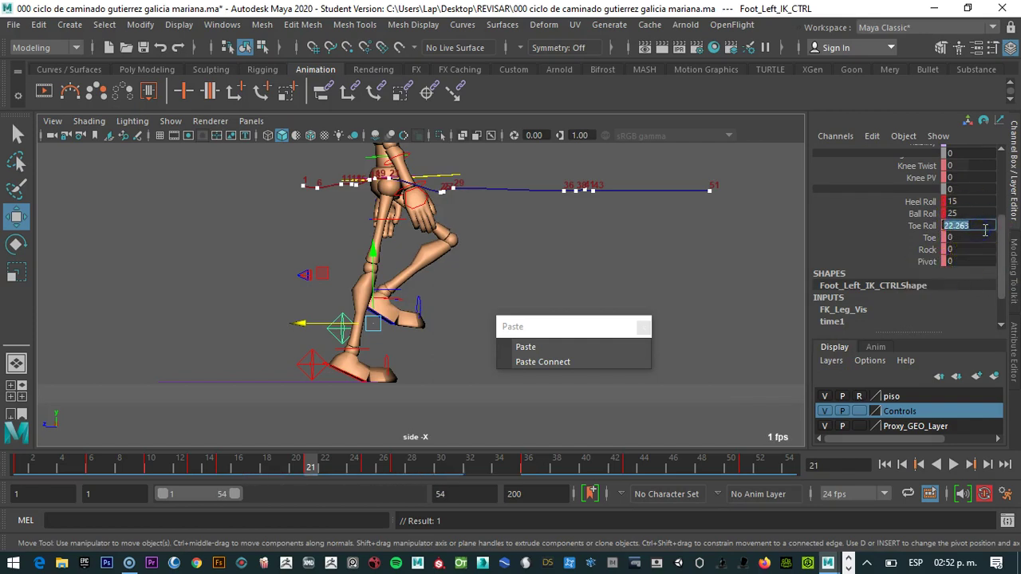
type("20")
key("Return")
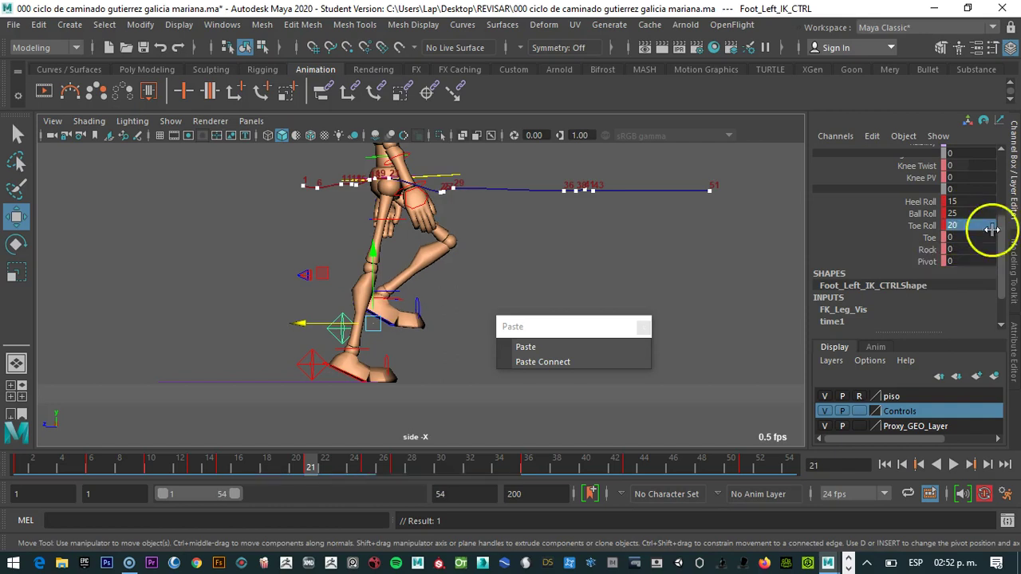
left_click_drag(374, 271, 384, 322)
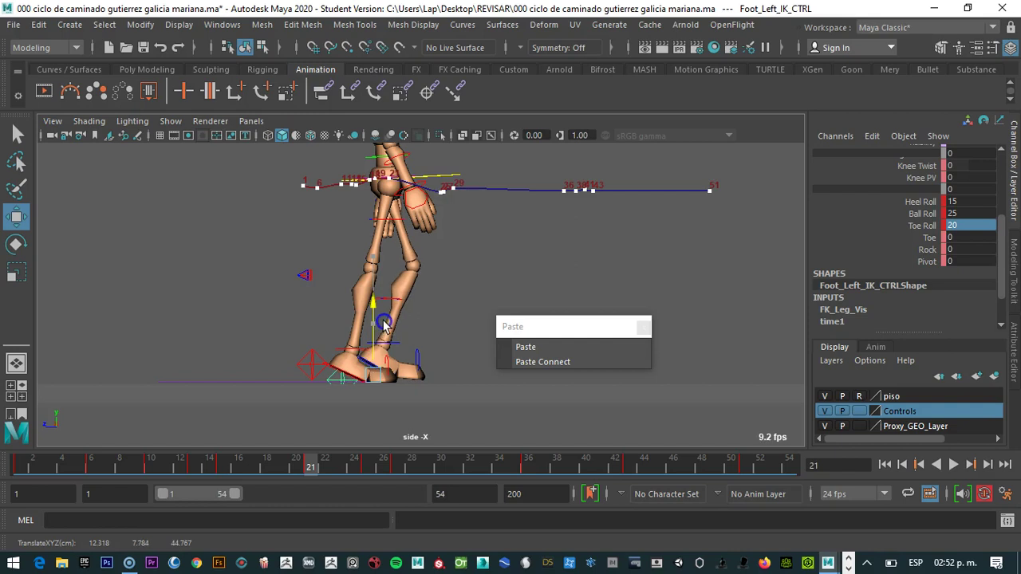
- Set the left foot's Translate Y, Ball Roll and Toe Roll to 0 at frame 27
left_click_drag(312, 466, 398, 440)
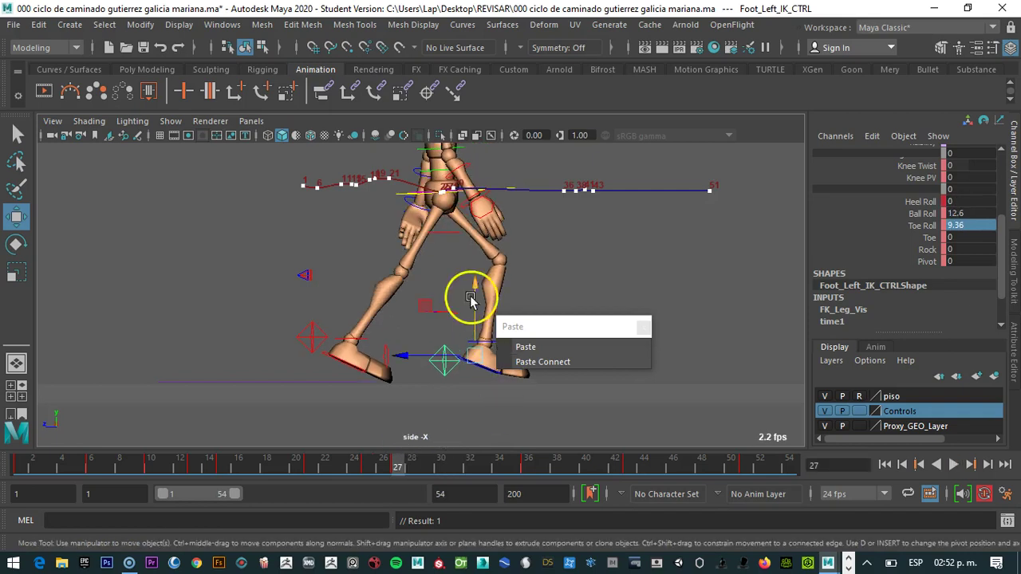
left_click_drag(539, 327, 618, 323)
left_click_drag(476, 295, 477, 309)
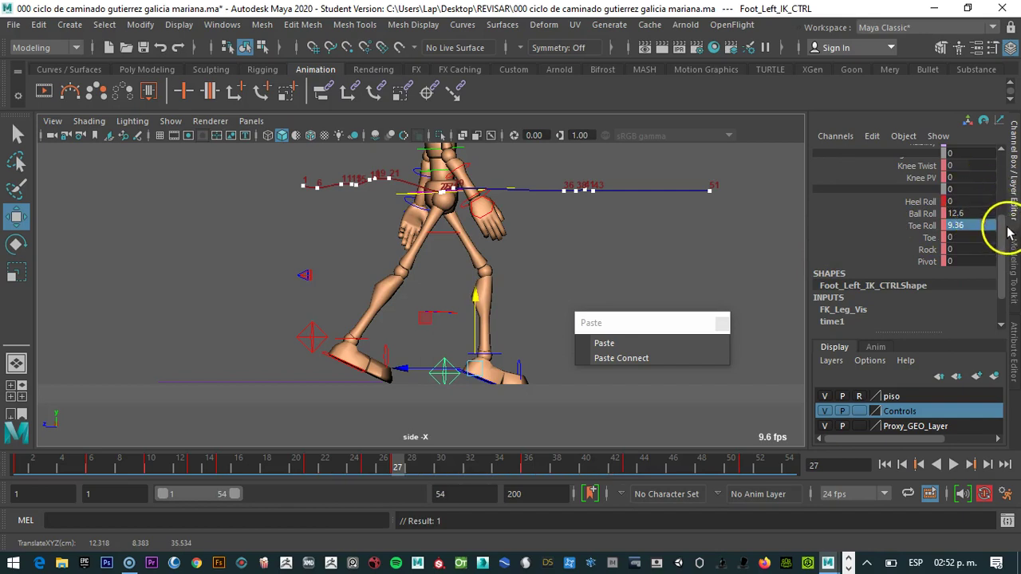
scroll(1001, 191, "up", 5)
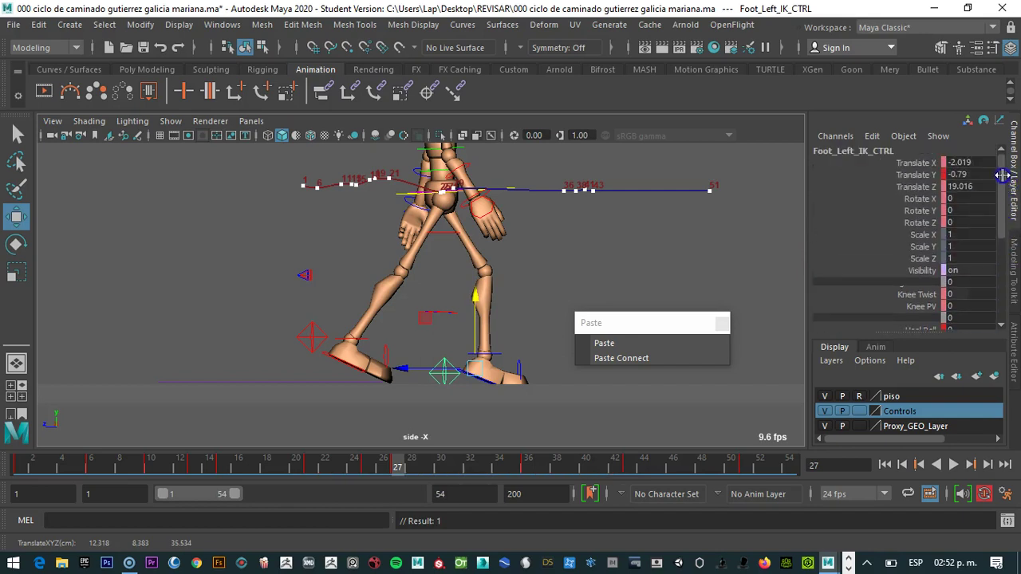
type("0")
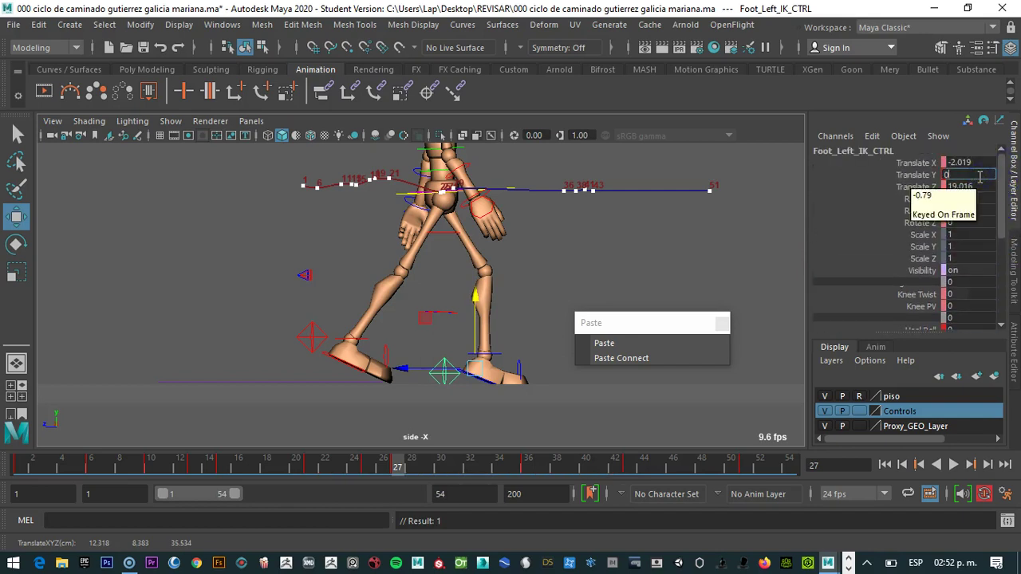
key("Return")
scroll(976, 207, "down", 3)
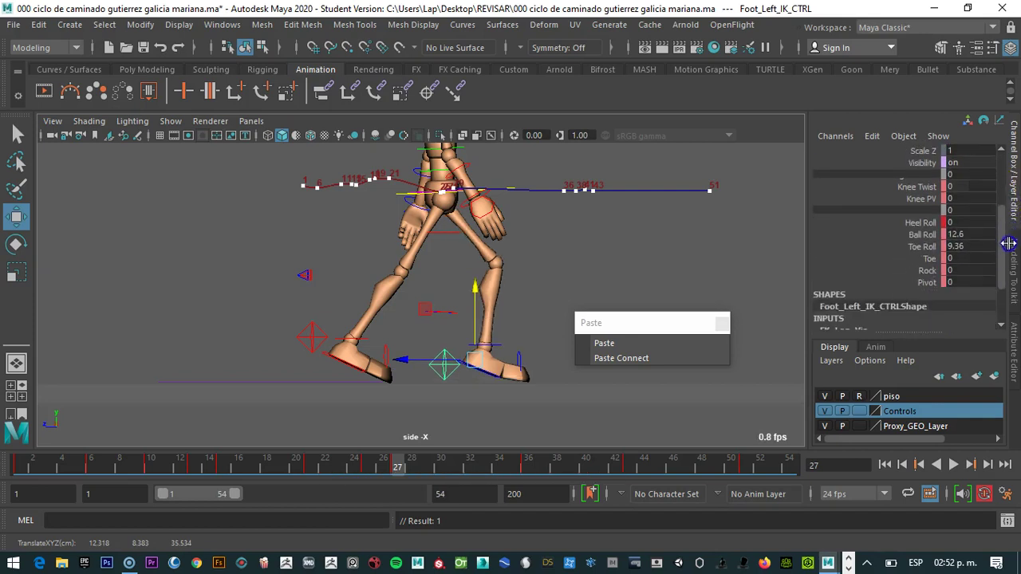
left_click(964, 243)
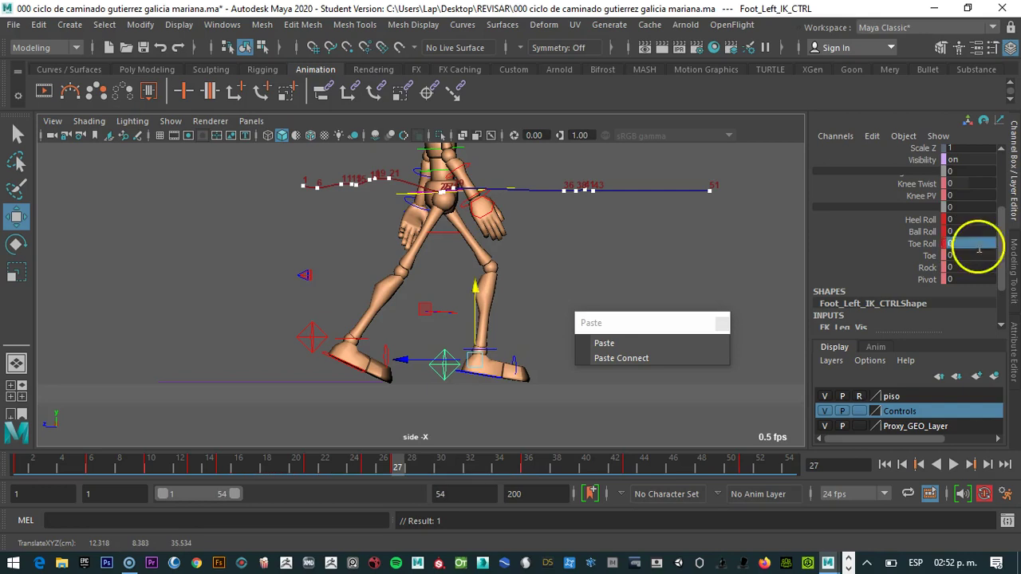
key("Return")
- Try a Ball Roll of 35 on the left foot at frame 27, and return it to 0
left_click(961, 231)
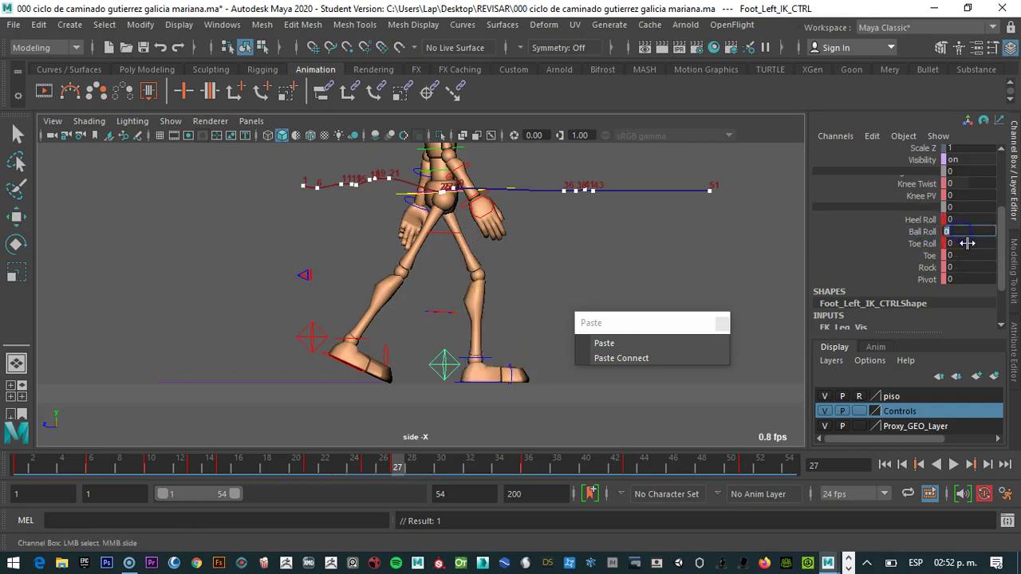
type("35")
key("Return")
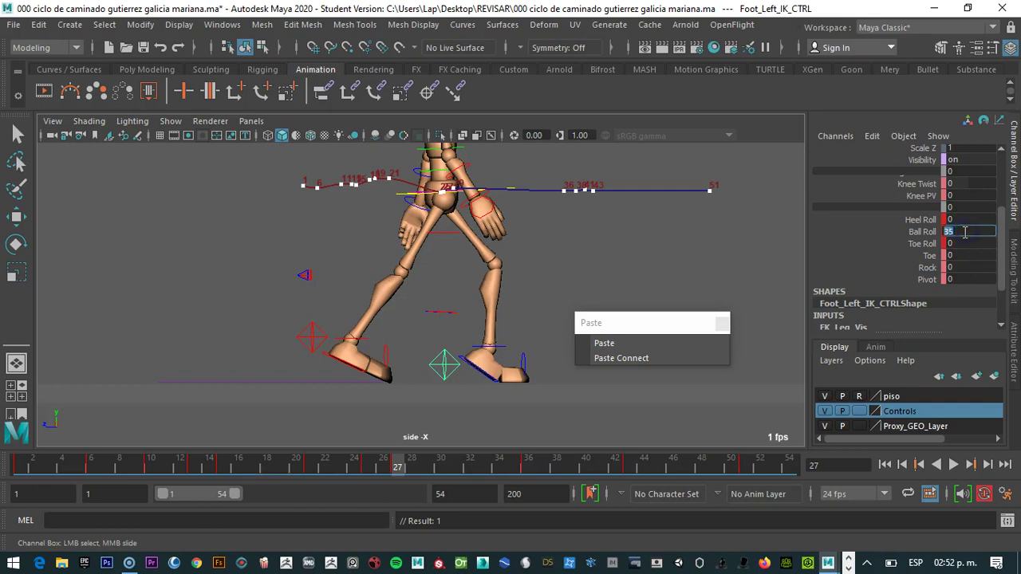
type("0")
- Set the left foot's Heel Roll and Toe to 15 at frame 27 for the heel contact
left_click(965, 223)
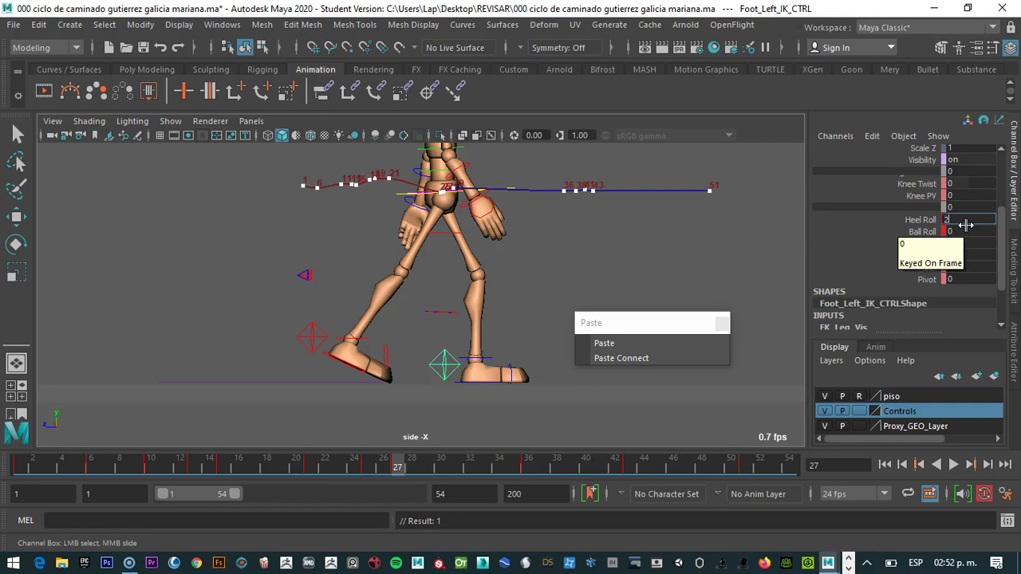
key("Return")
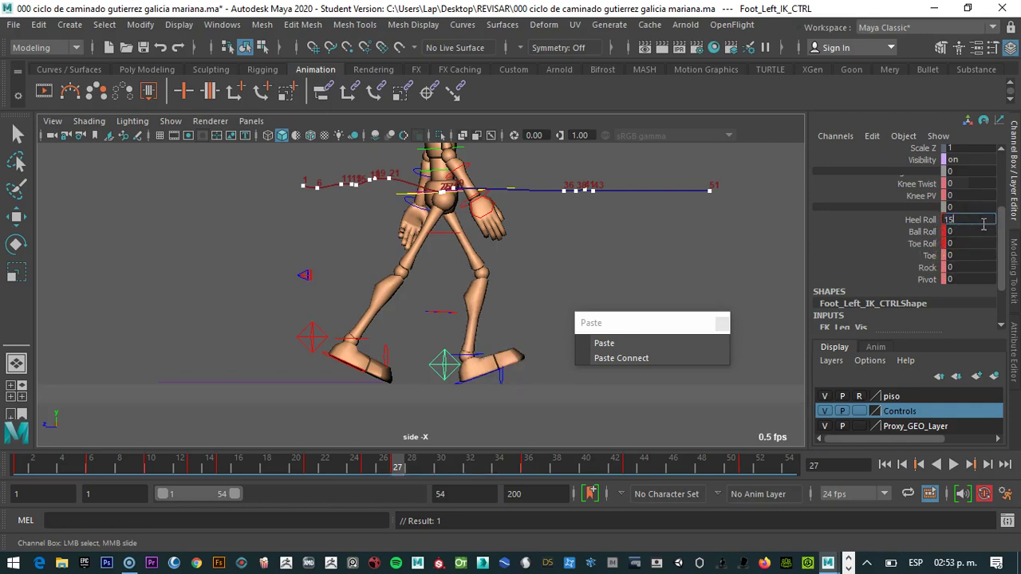
key("Return")
left_click(964, 255)
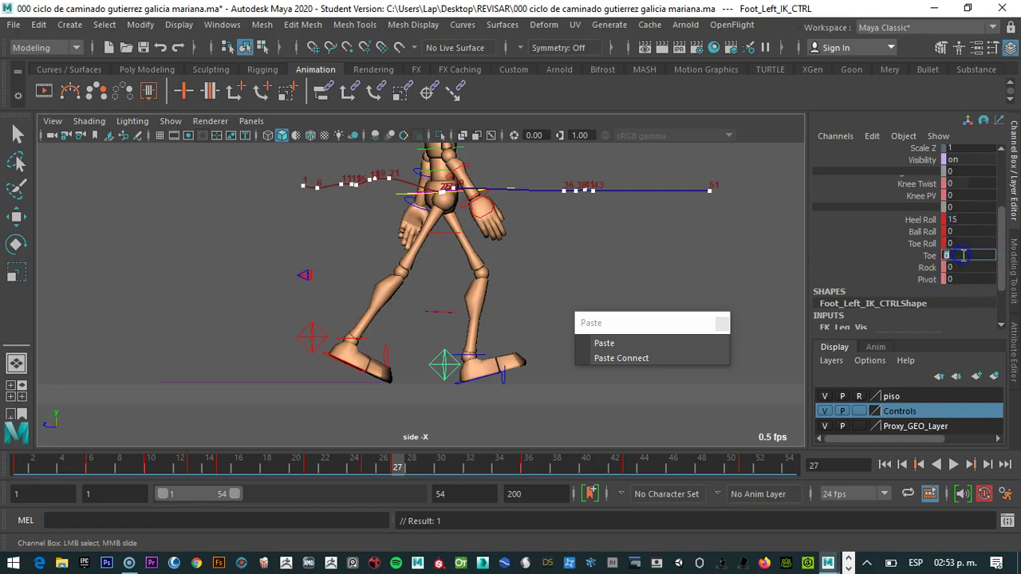
type("15")
key("Return")
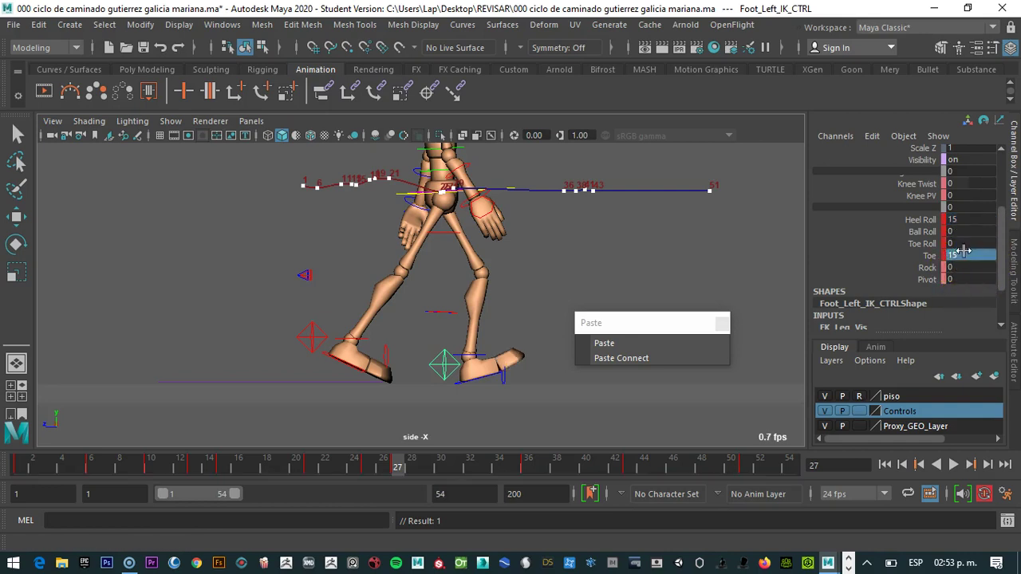
- Move the center root control slightly backward at frame 27
left_click(443, 192)
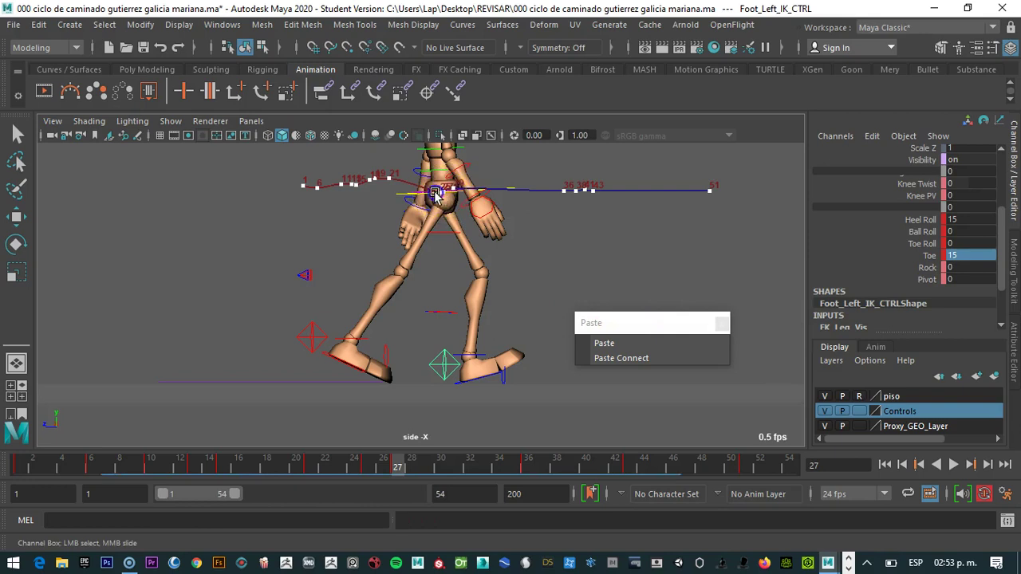
key("w")
left_click_drag(413, 197, 395, 196)
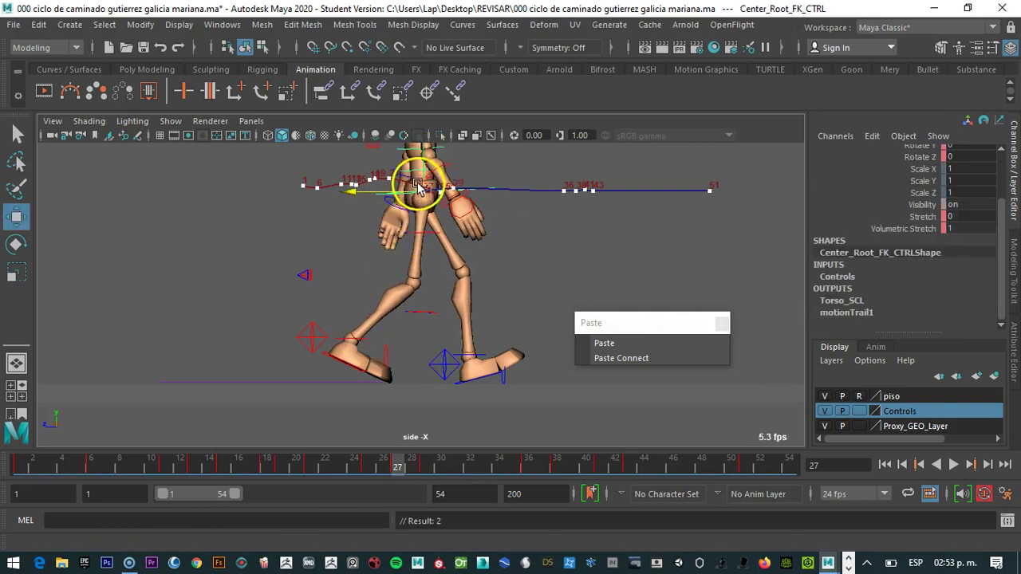
- Copy the right foot control's key from frame 21 and paste it at frame 25
left_click(317, 336)
left_click_drag(333, 463, 308, 466)
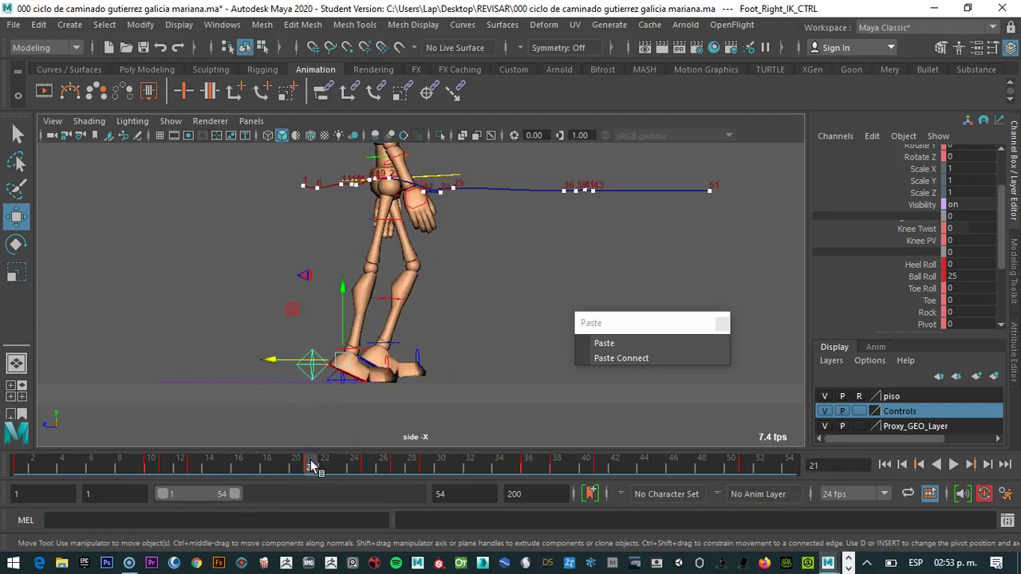
right_click(311, 466)
left_click(335, 196)
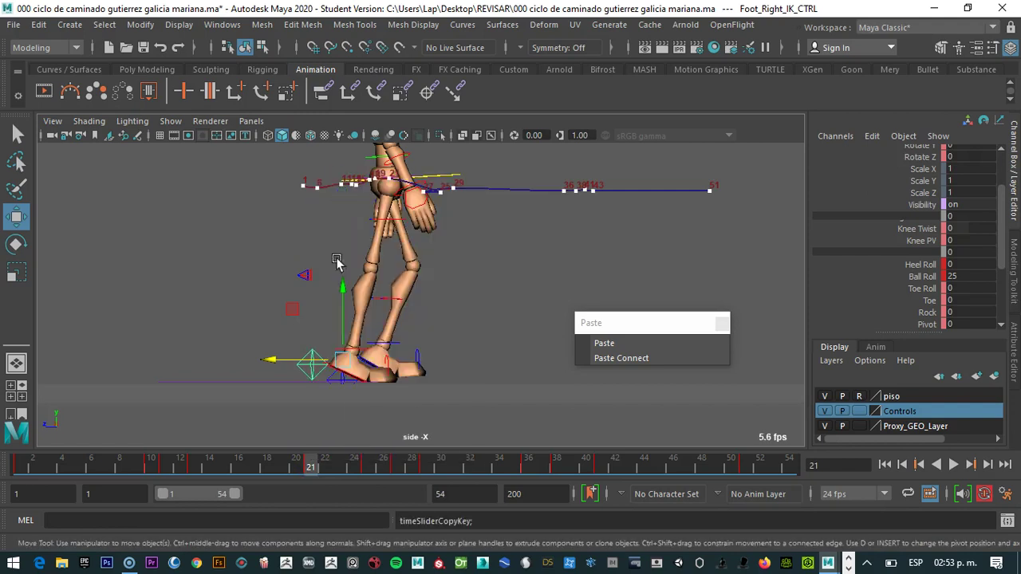
left_click(363, 465)
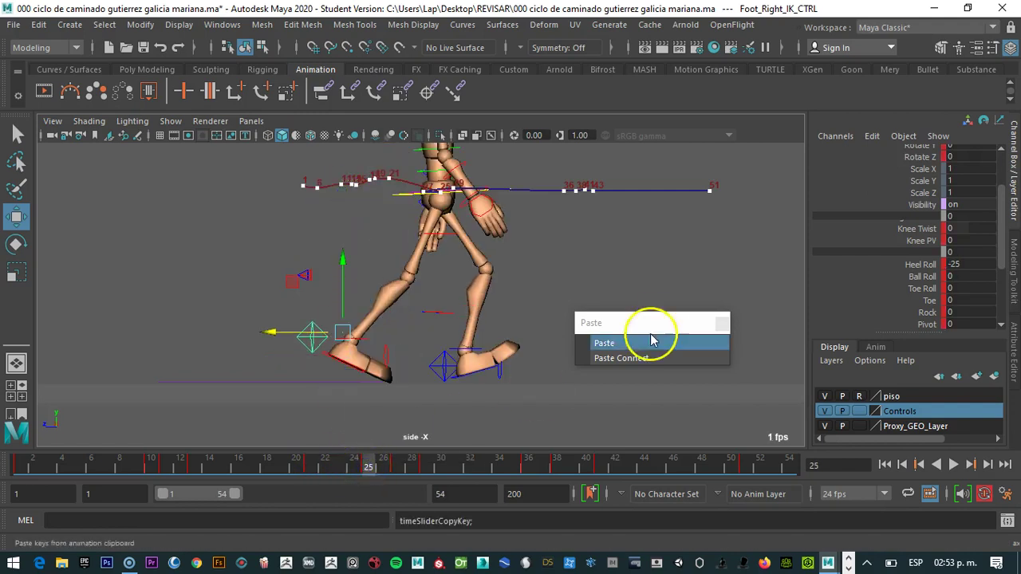
left_click(618, 345)
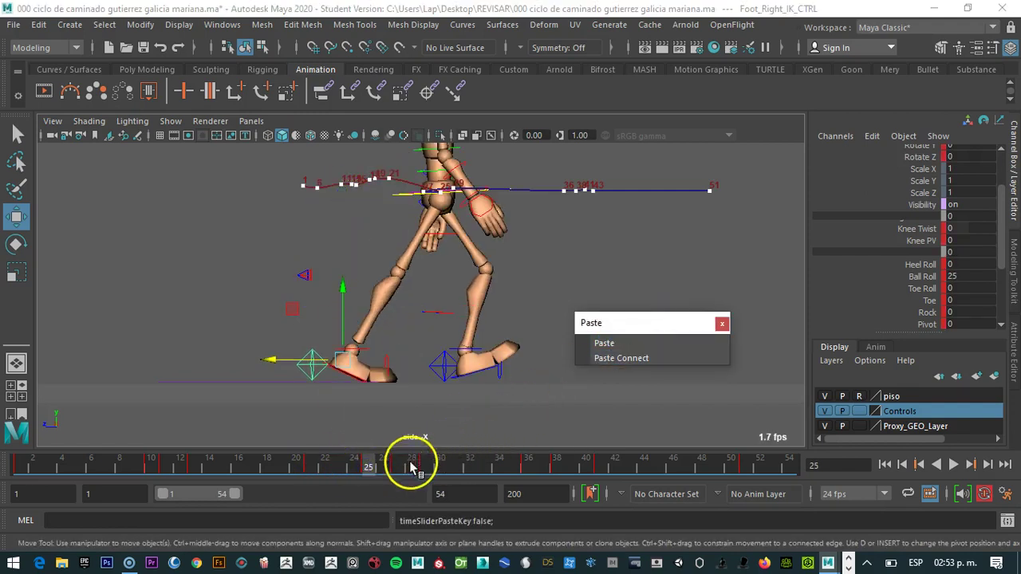
left_click(394, 467)
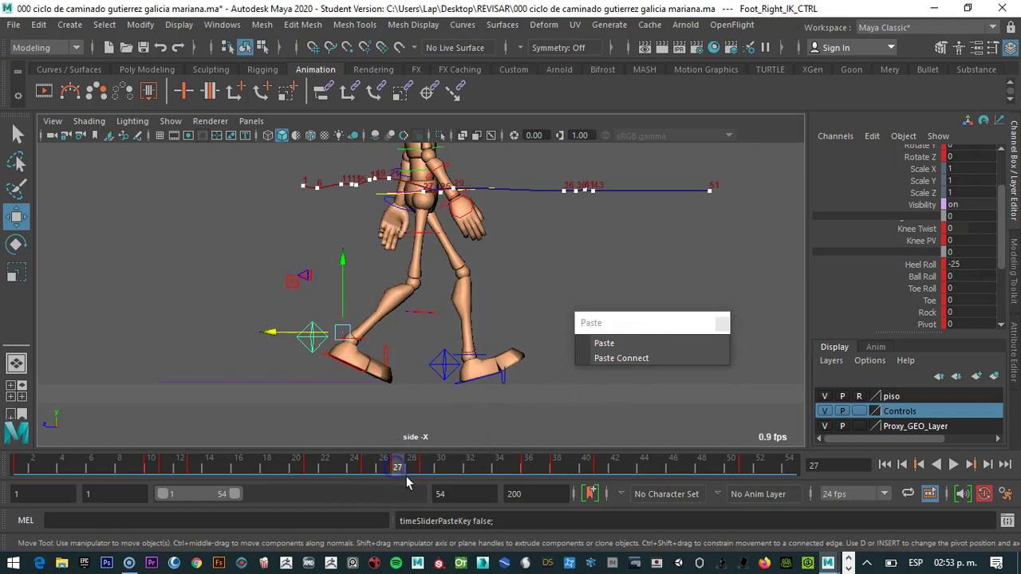
- Paste the copied right foot key at frames 27 and 29
left_click(604, 343)
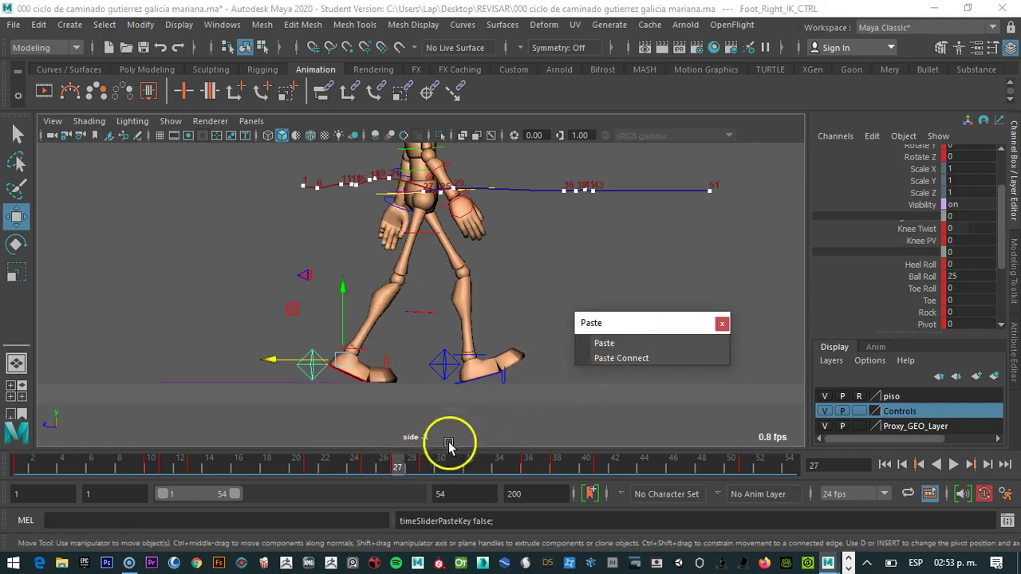
left_click(426, 468)
left_click(604, 343)
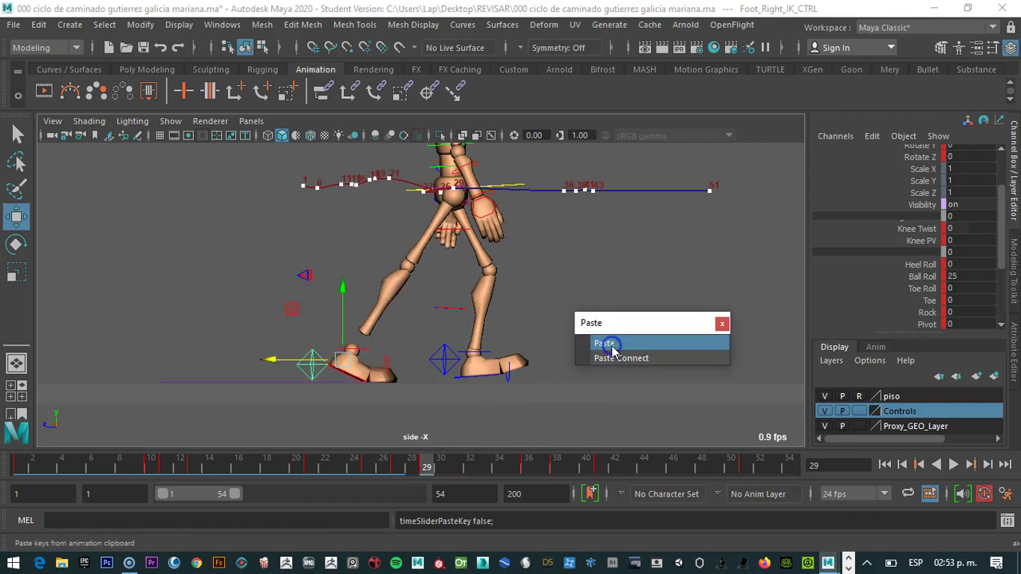
- Set the center root control's Translate Y to 0 at frame 27
left_click(447, 359)
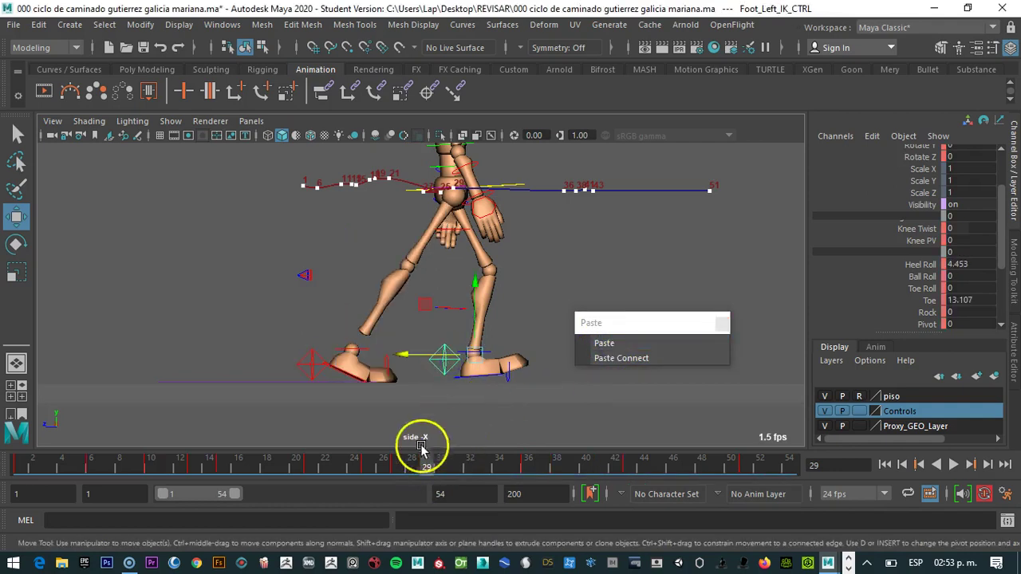
left_click(396, 468)
left_click_drag(397, 471, 369, 465)
left_click(425, 215)
left_click(399, 188)
left_click(393, 198)
mouse_move(388, 465)
left_mouse_down()
mouse_move(425, 466)
mouse_move(369, 467)
mouse_move(404, 461)
mouse_move(397, 464)
left_mouse_up()
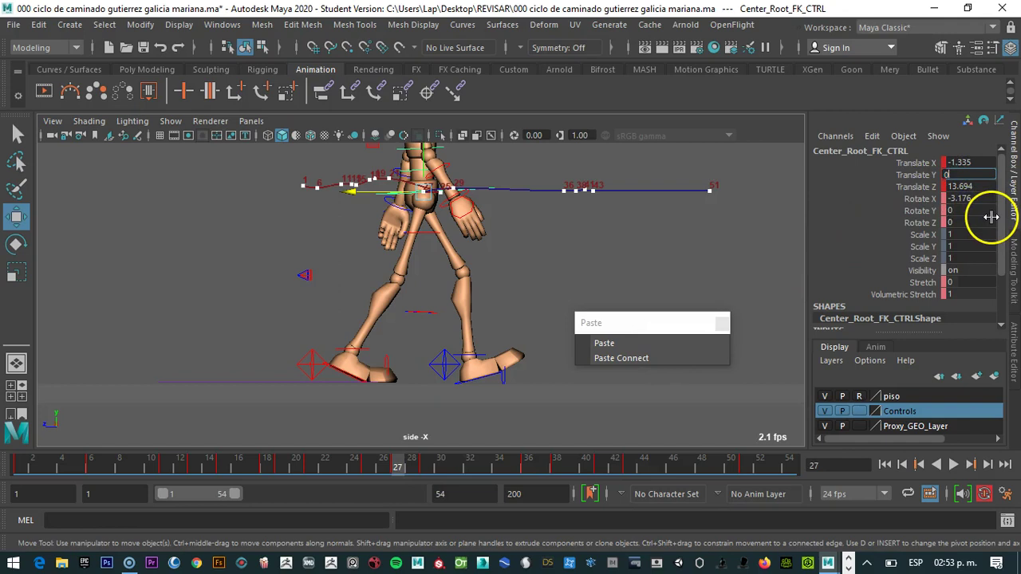
type("0")
key("Return")
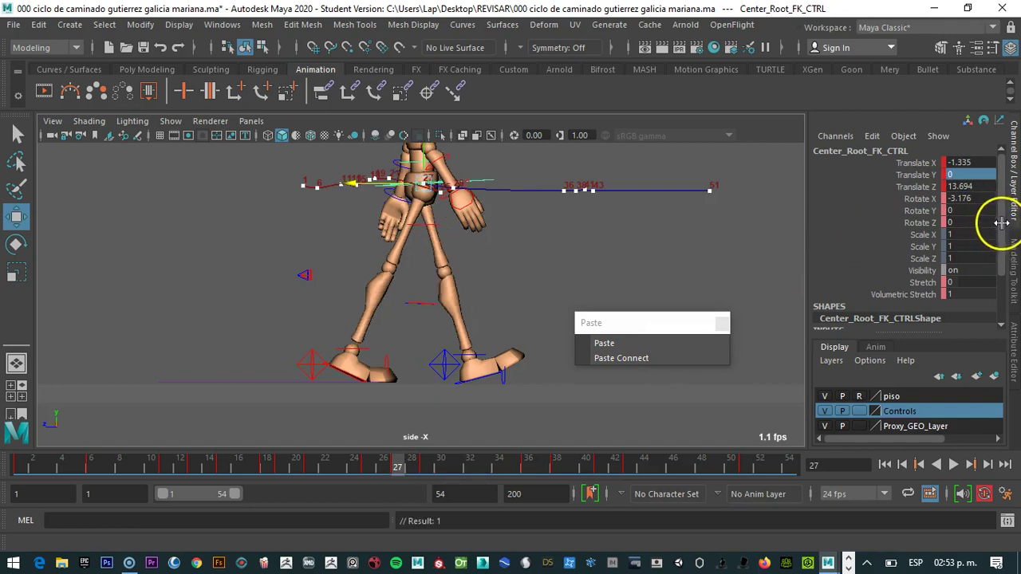
mouse_move(1004, 231)
left_mouse_down()
mouse_move(1008, 266)
mouse_move(1013, 224)
left_mouse_up()
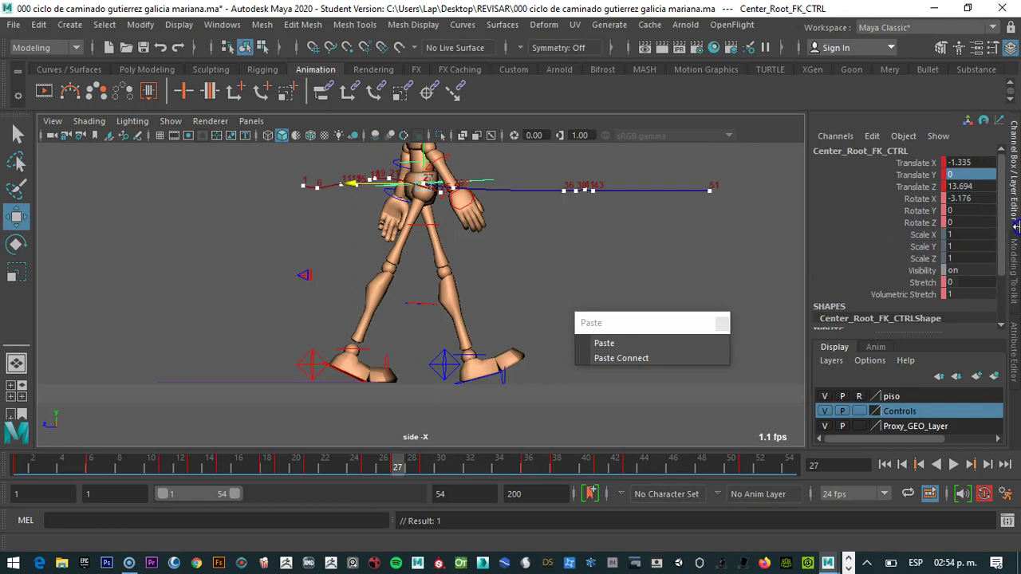
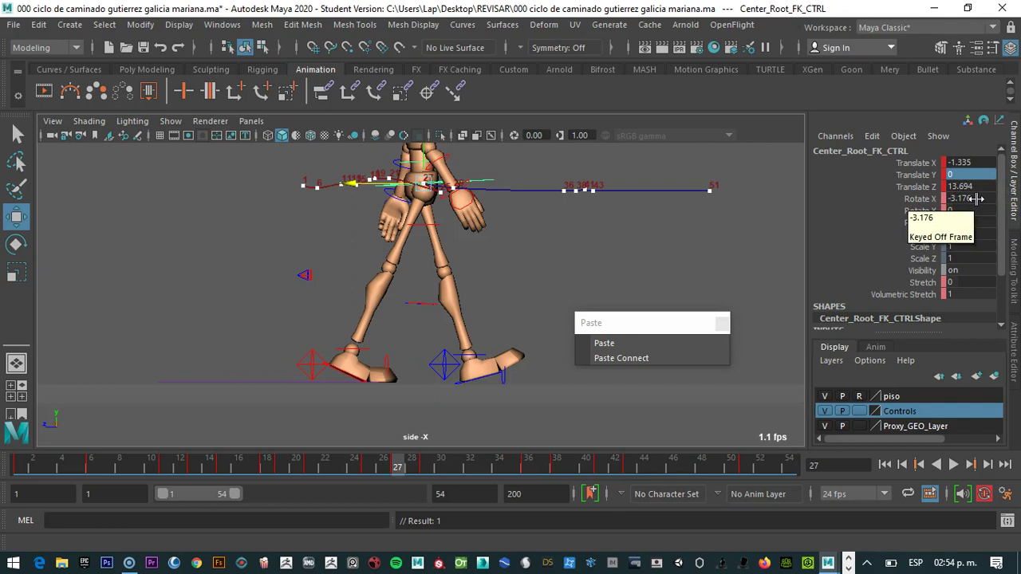
double_click(977, 198)
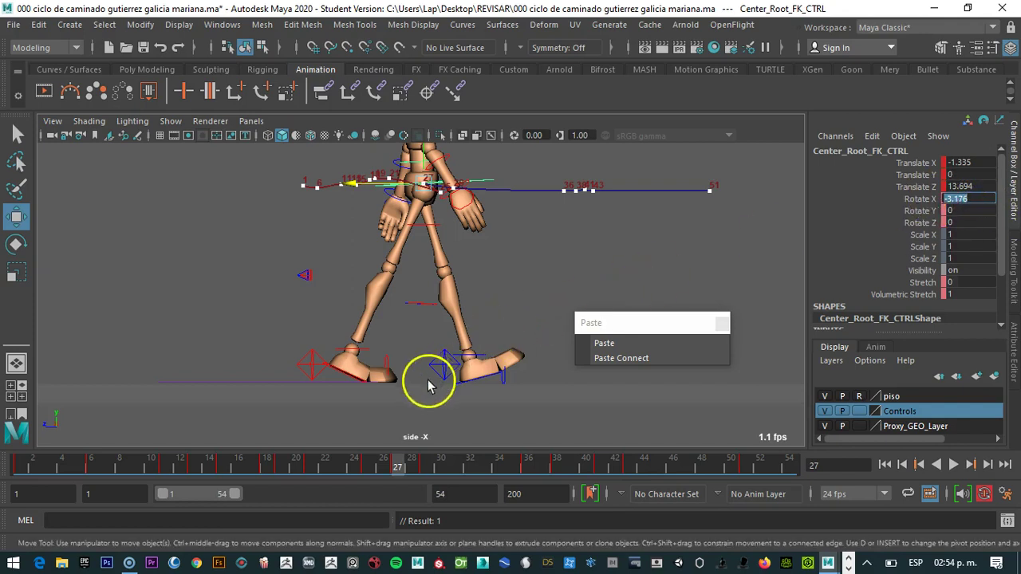
- Move the center root control backward and slightly up at frame 25, to Translate Z about 13.34 and Translate Y about -0.54
mouse_move(396, 468)
left_mouse_down()
mouse_move(319, 465)
mouse_move(398, 468)
left_mouse_up()
left_click(368, 467)
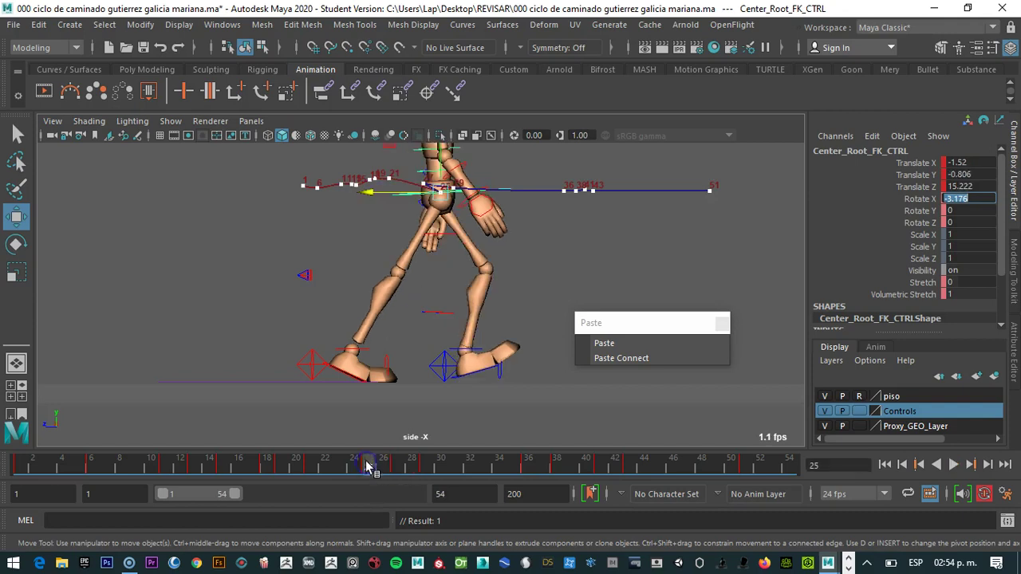
left_click_drag(408, 193, 385, 195)
left_click_drag(418, 165, 418, 161)
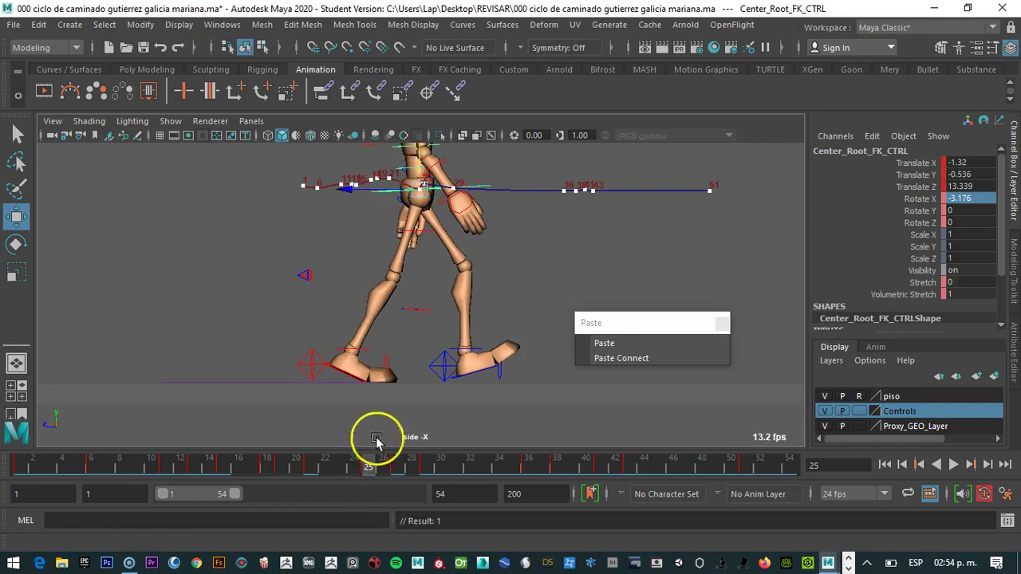
- Reposition the center root control at frame 27 to Translate Z about 12.95 and Translate Y about -0.74
left_click_drag(367, 466, 394, 479)
left_click(405, 369)
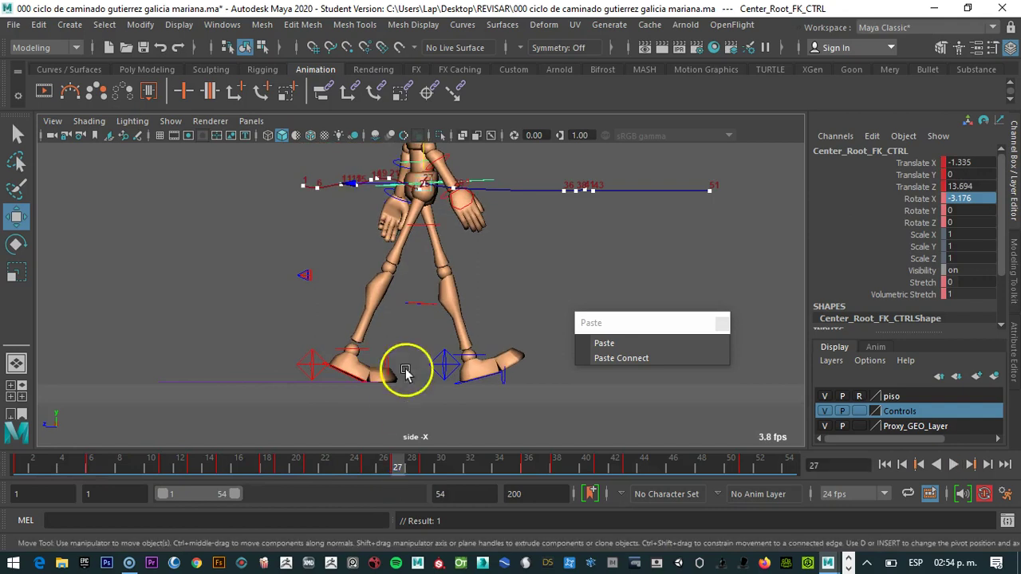
left_click_drag(411, 181, 424, 165)
left_click_drag(382, 195, 373, 194)
left_click(410, 171)
left_click_drag(414, 166, 415, 163)
scroll(364, 210, "up", 1)
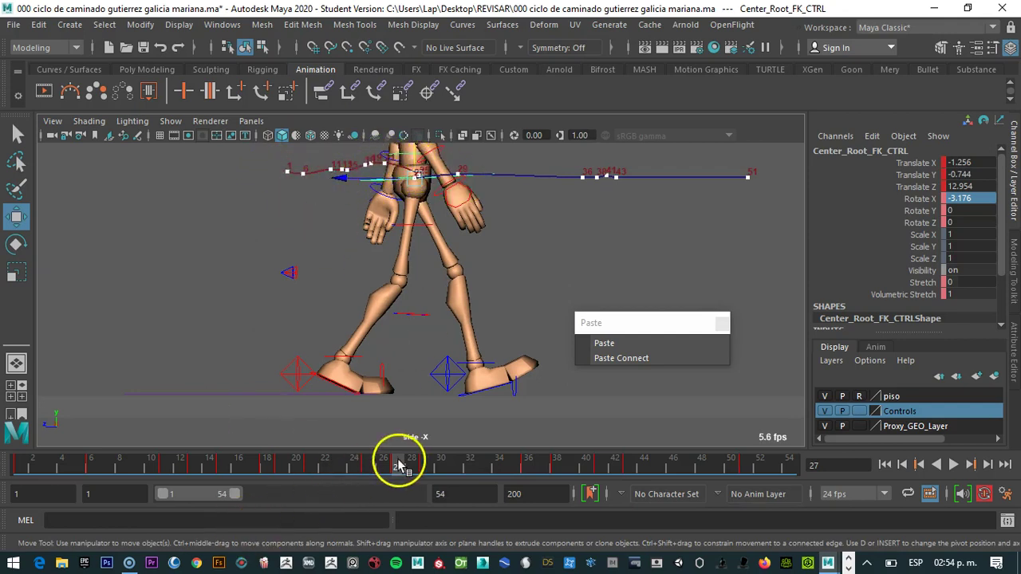
- Compare the hip poses around frames 25 and 27, and delete the center root control's key at frame 25
left_click_drag(389, 464, 369, 472)
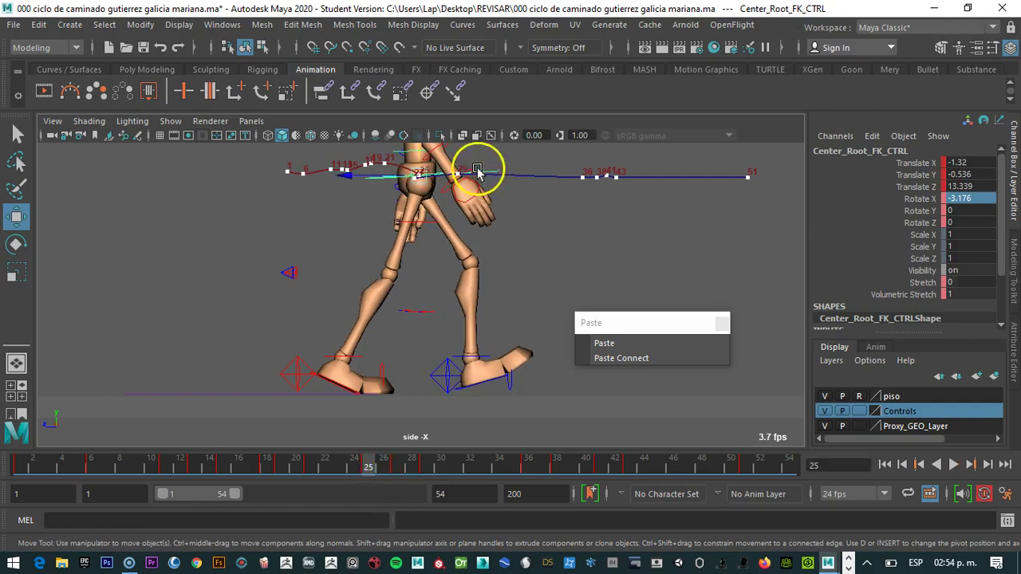
left_click_drag(330, 463, 393, 462)
left_click(390, 463)
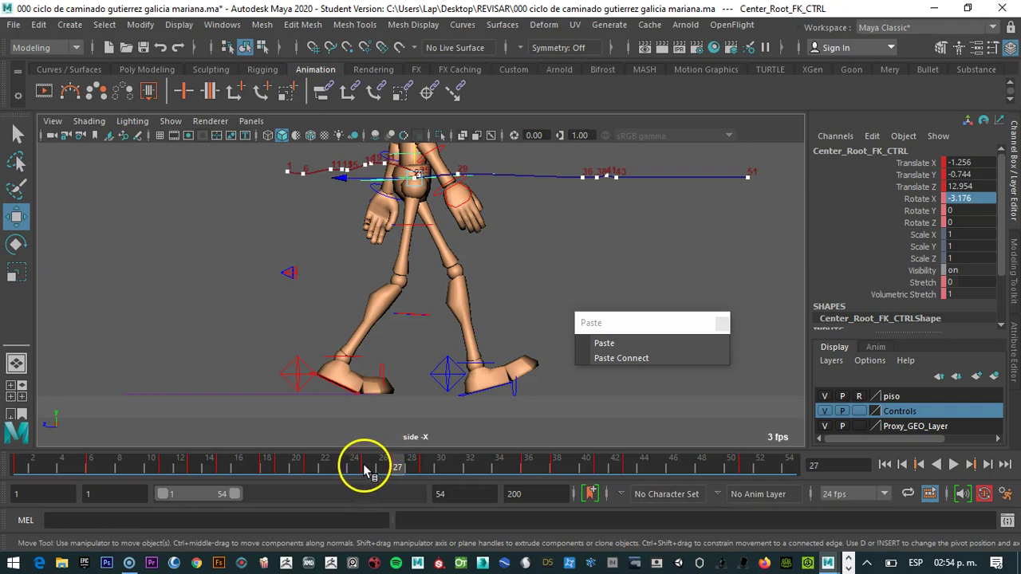
left_click(363, 466)
right_click(363, 464)
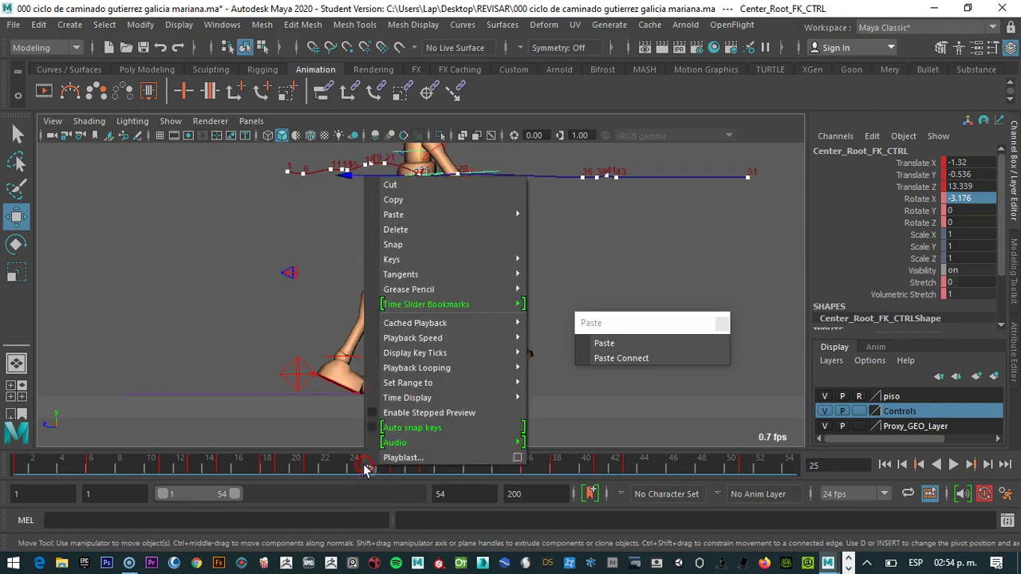
left_click(401, 228)
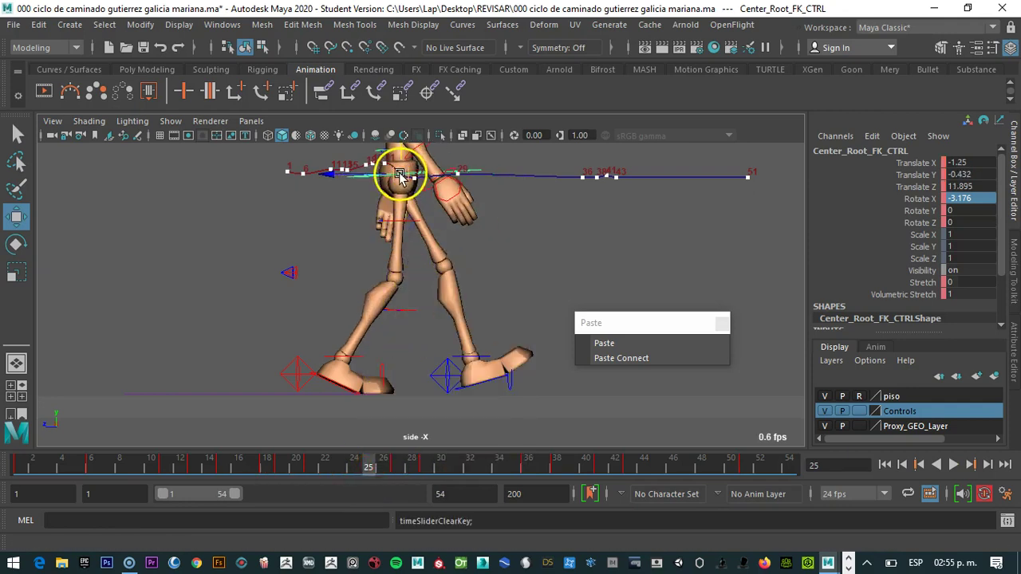
- Move the center root control backward at frame 28 to Translate Z about 13.41
left_click_drag(369, 465, 400, 476)
right_click(398, 468)
left_click(319, 326)
left_click(376, 175)
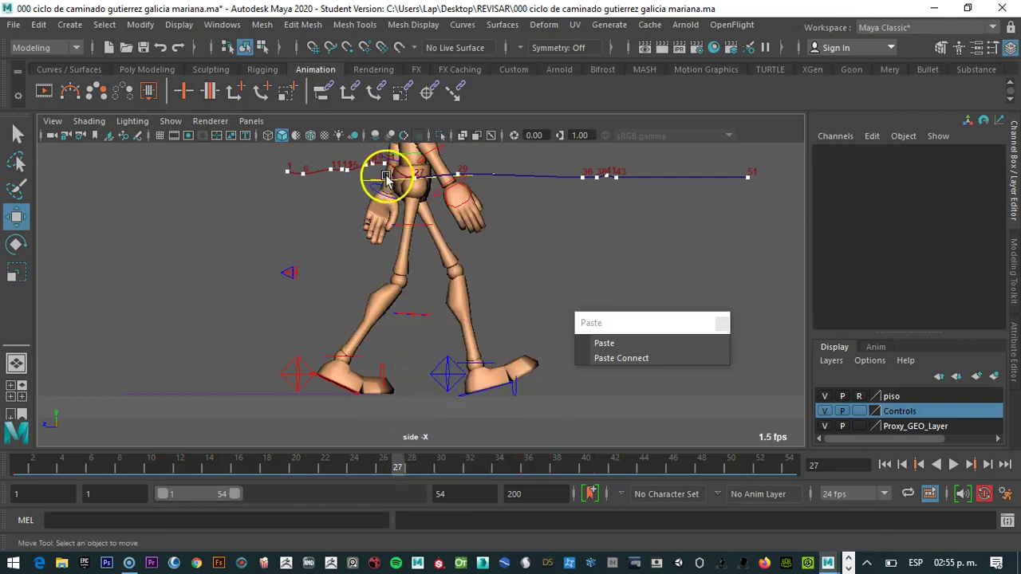
left_click(416, 465)
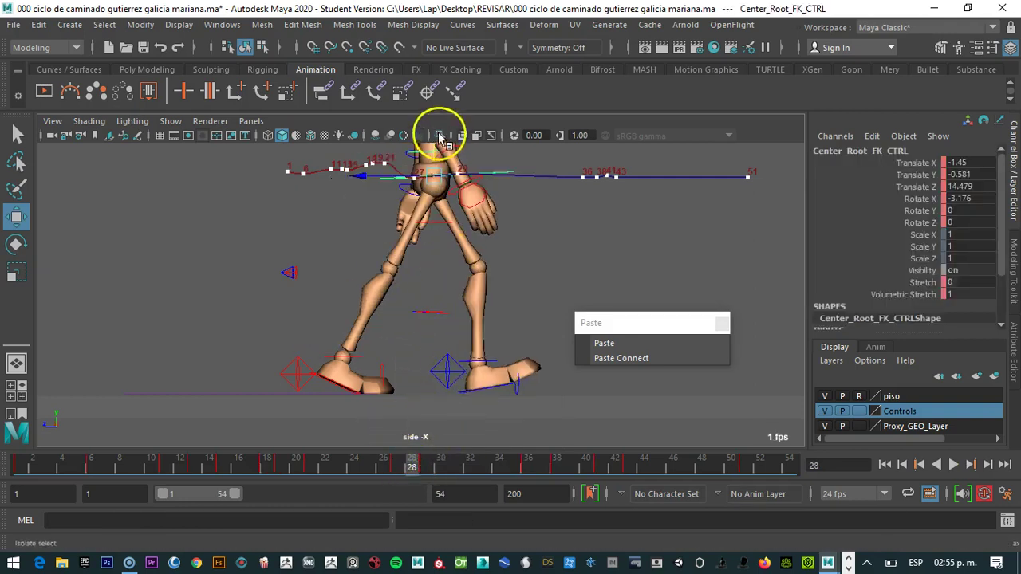
left_click_drag(388, 175, 376, 174)
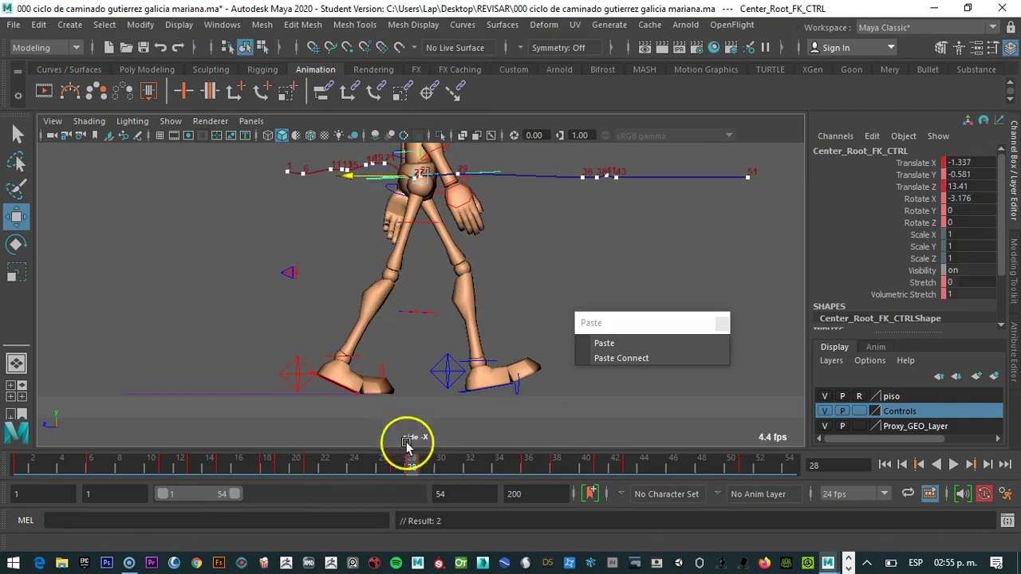
- Cut the center root control's key at frame 28 and paste it at frame 29
left_click(423, 469)
left_click(412, 468)
right_click(412, 469)
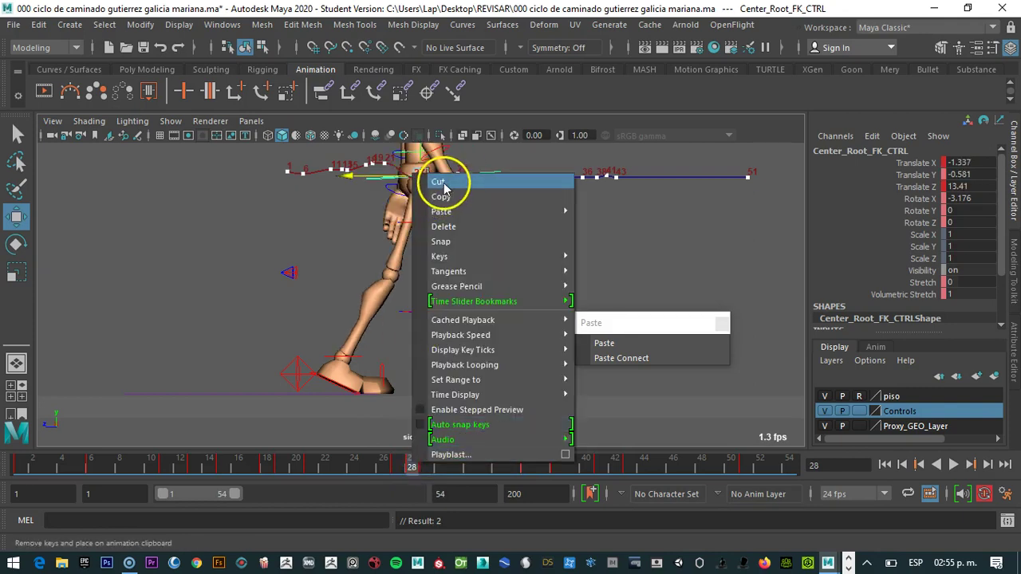
left_click(440, 183)
left_click(424, 469)
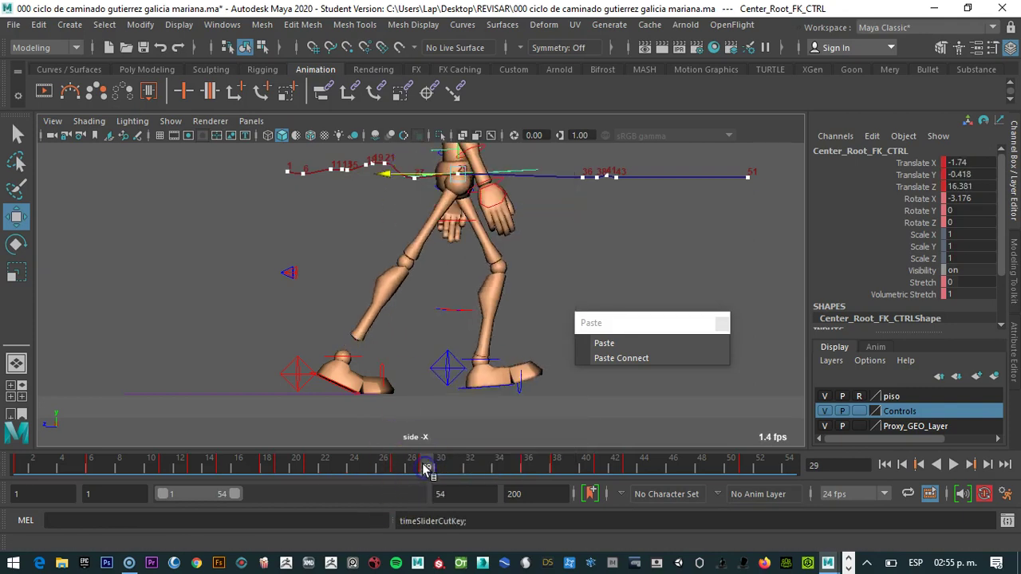
right_click(435, 467)
mouse_move(459, 214)
left_click(603, 212)
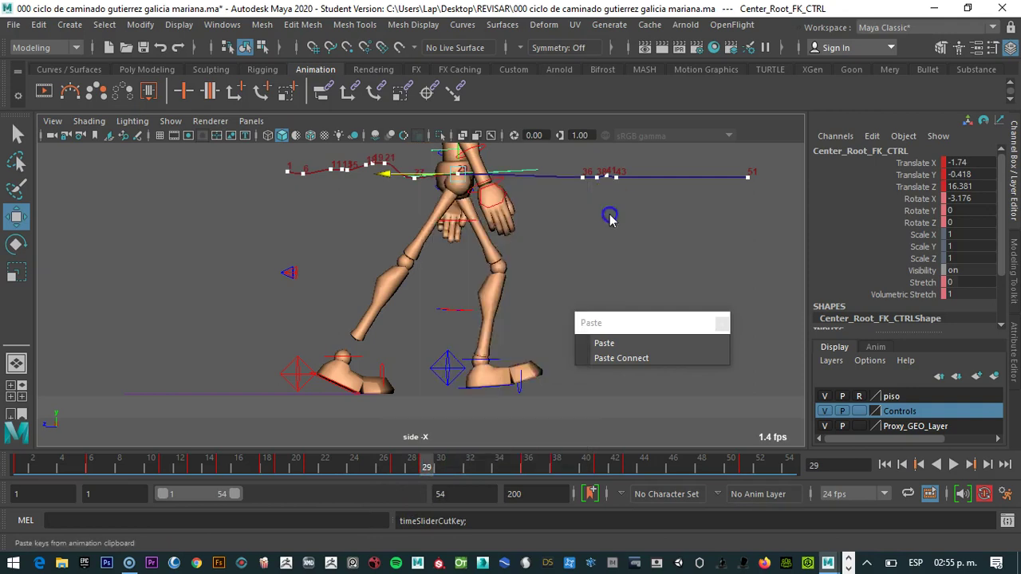
left_click_drag(426, 465, 304, 431)
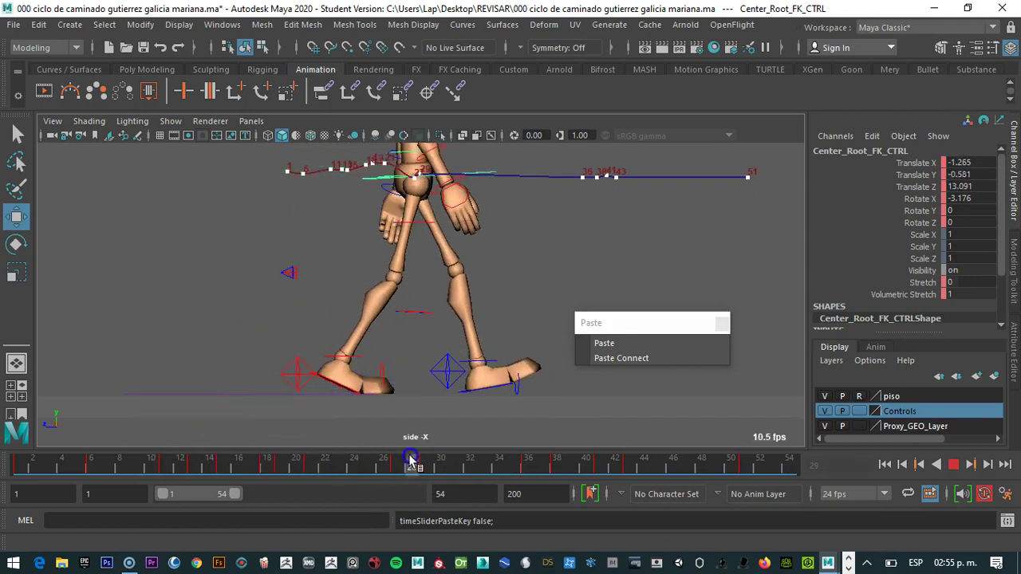
- Set the right foot control's Ball Roll to 5 at frame 21 and check the adjoining frames
mouse_move(423, 460)
left_mouse_down()
mouse_move(443, 461)
mouse_move(164, 467)
mouse_move(399, 469)
mouse_move(294, 467)
mouse_move(382, 461)
mouse_move(369, 465)
mouse_move(397, 477)
left_mouse_up()
left_click(299, 380)
left_click(401, 471)
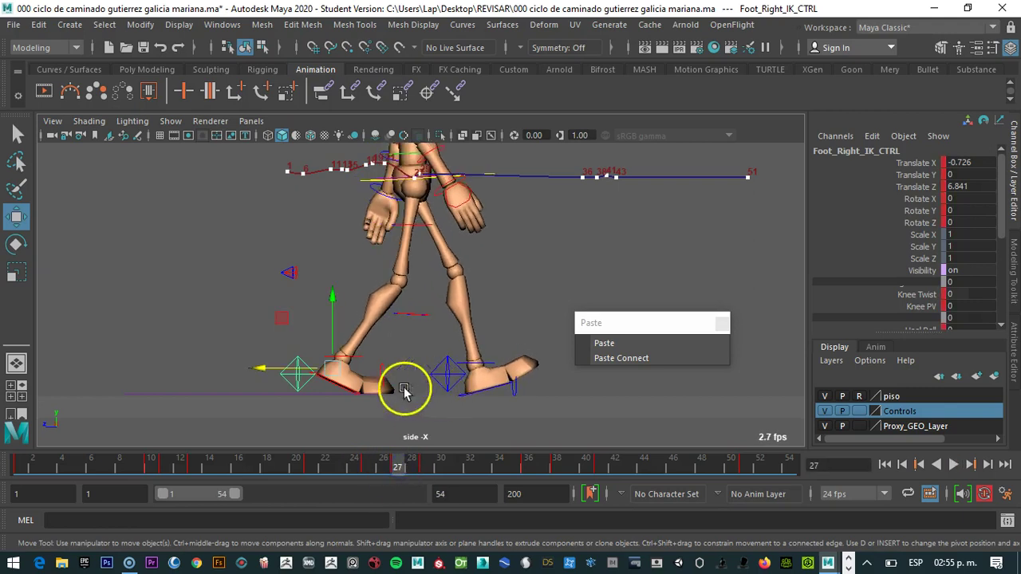
left_click(366, 470)
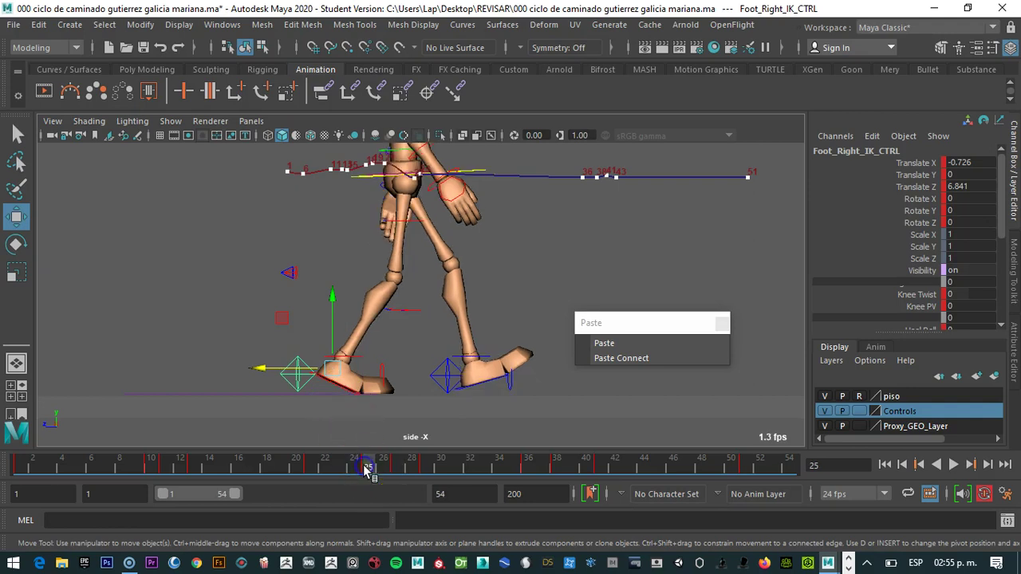
mouse_move(365, 471)
left_mouse_down()
mouse_move(257, 472)
mouse_move(311, 462)
left_mouse_up()
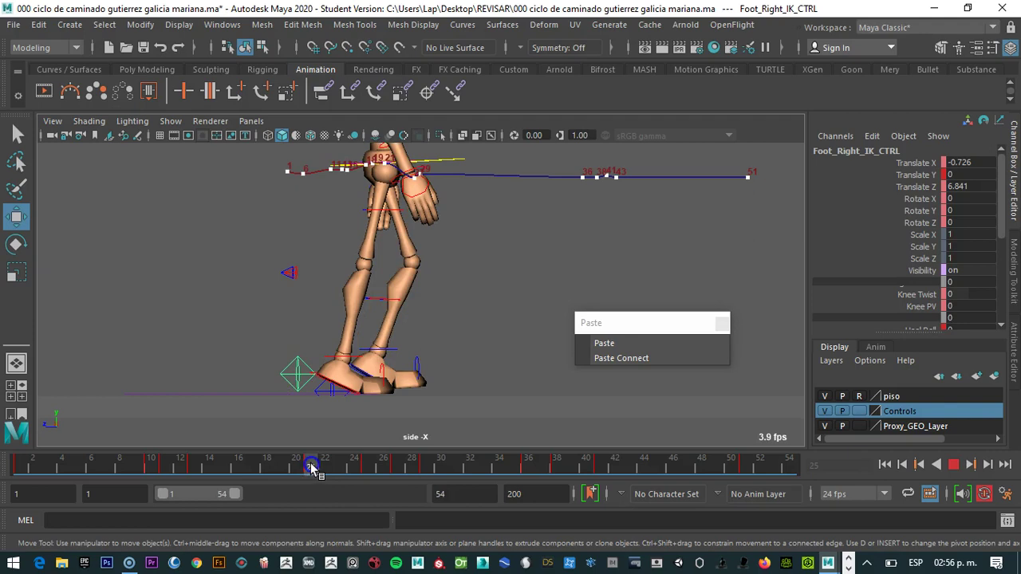
left_click(333, 381)
left_click_drag(1000, 218, 967, 257)
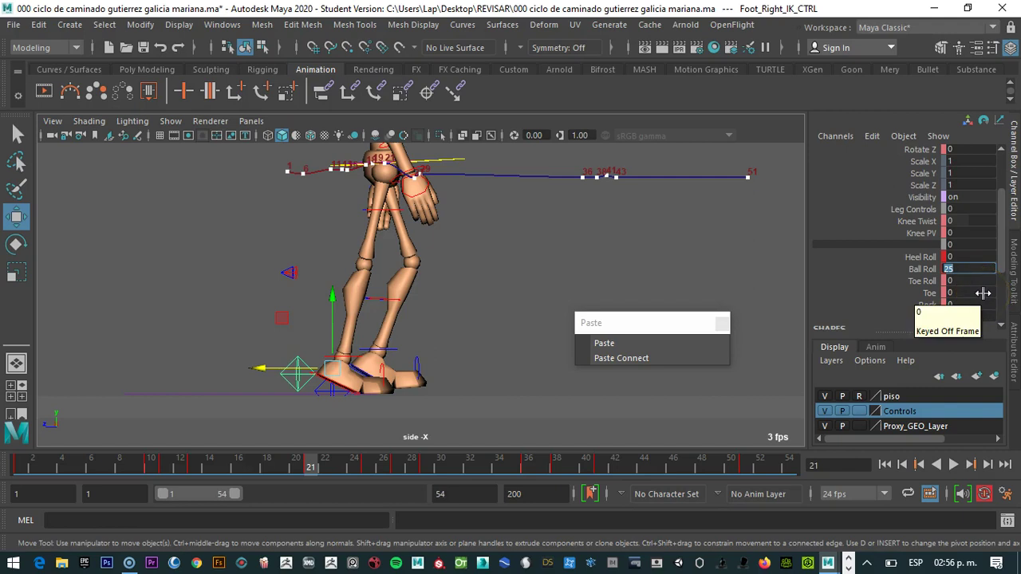
key("Return")
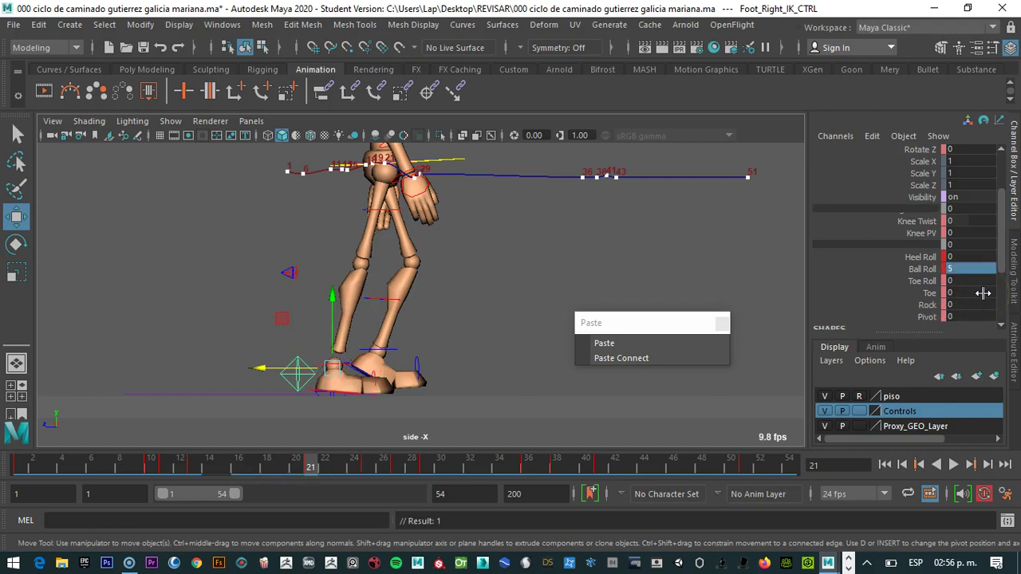
mouse_move(308, 464)
left_mouse_down()
mouse_move(221, 468)
mouse_move(301, 471)
left_mouse_up()
left_click(319, 463)
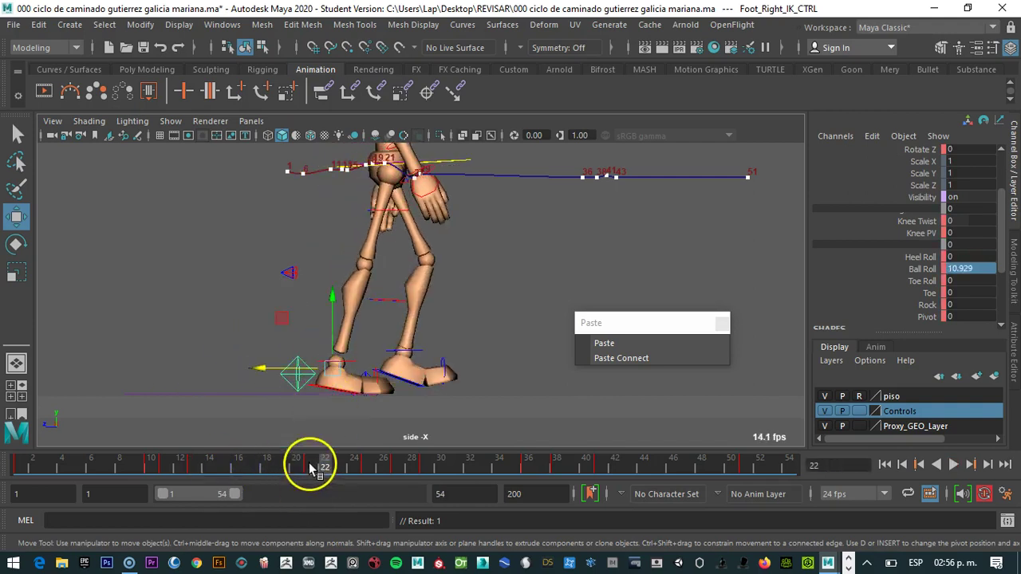
left_click(310, 463)
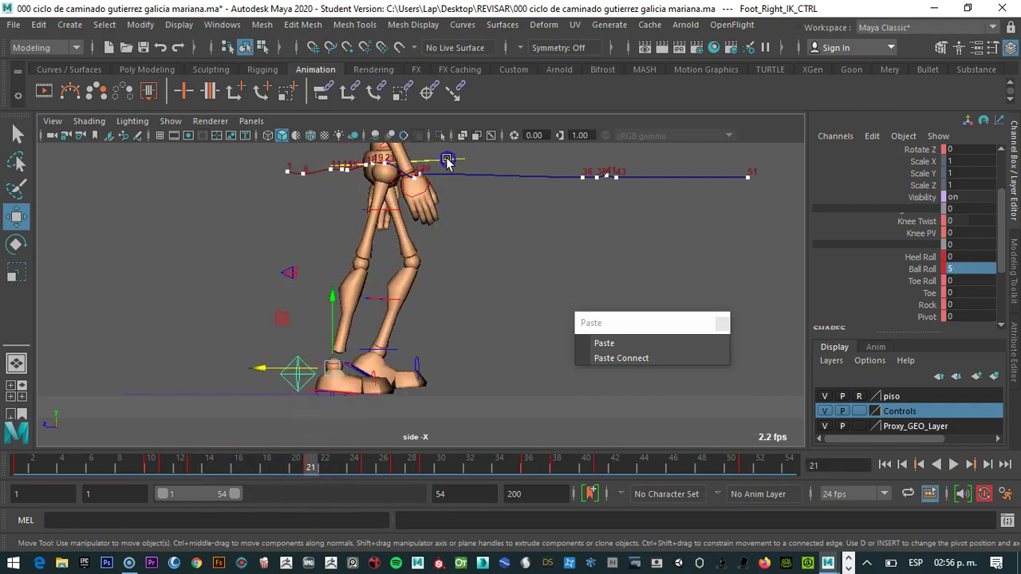
- Lower the center root control slightly at frame 21
left_click(447, 159)
left_click_drag(384, 145, 386, 152)
left_click(360, 345)
- Try a lower center root position at frame 18, and delete the control's key at that frame
left_click_drag(303, 460, 271, 477)
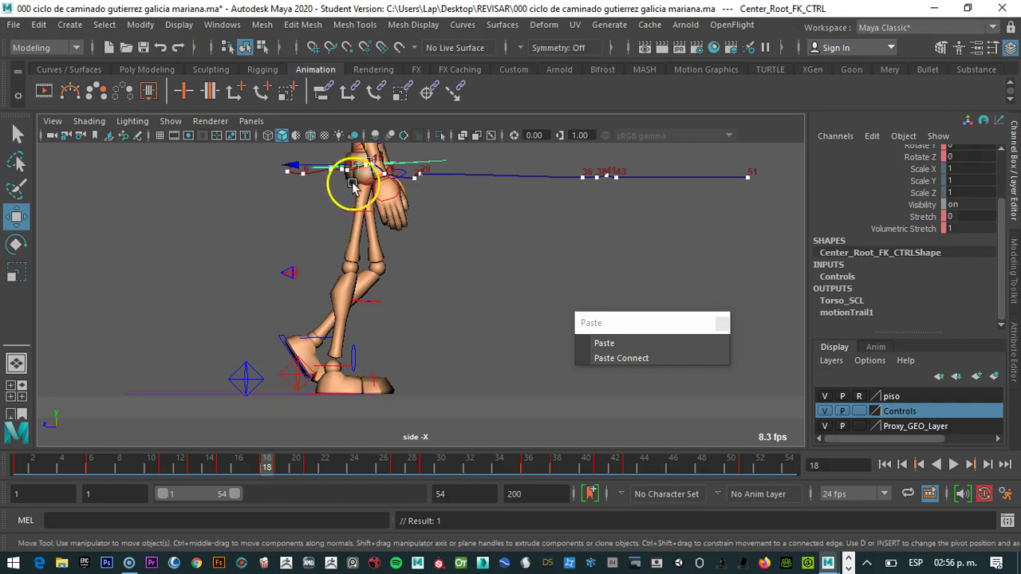
left_click_drag(365, 147, 364, 153)
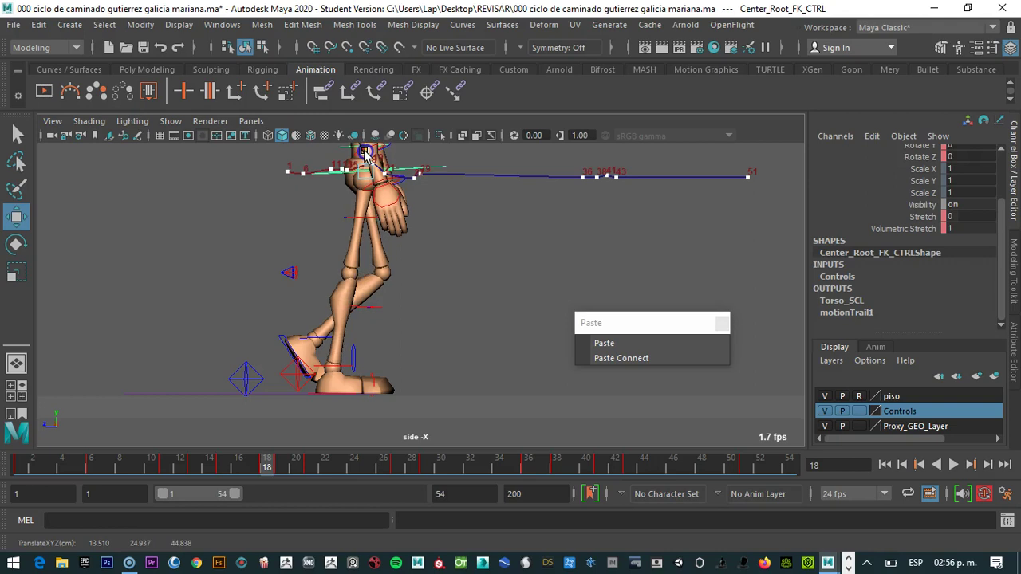
right_click(267, 467)
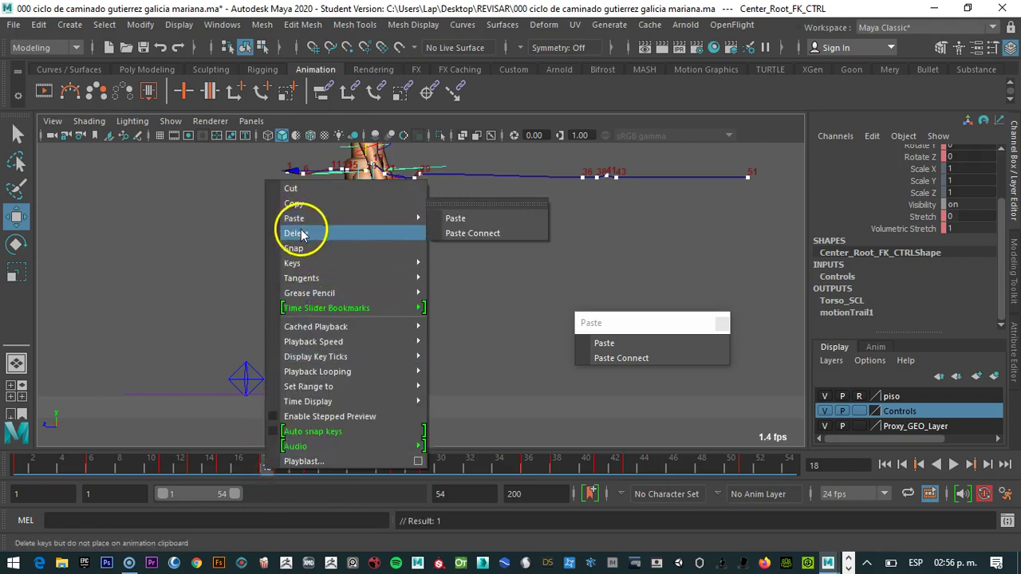
left_click(297, 233)
- Lower the center root control slightly at frame 19, key it, and scrub forward to frame 27 to check the motion
left_click(278, 467)
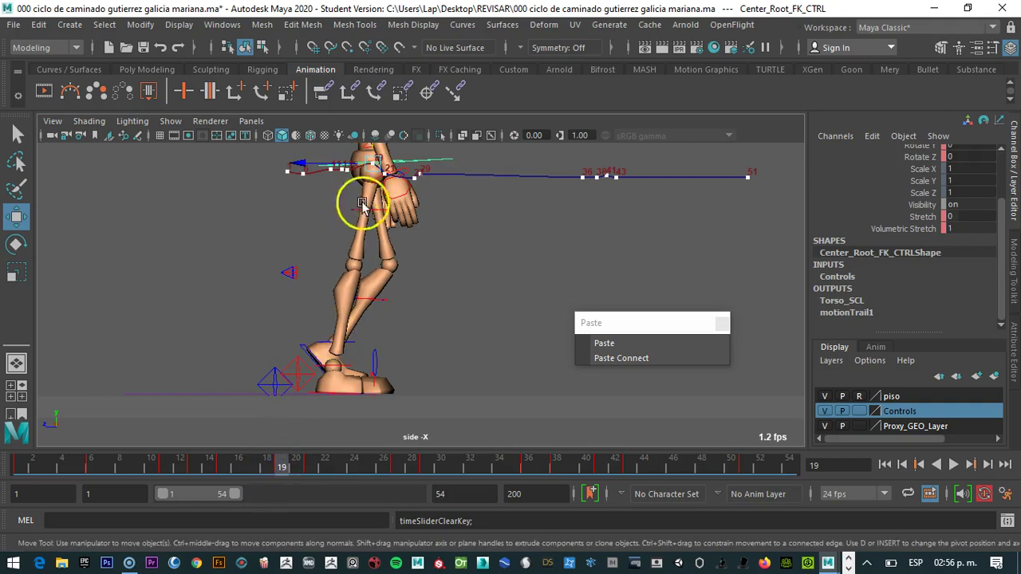
left_click_drag(374, 150, 373, 159)
key("s")
left_click(284, 469)
left_click_drag(278, 467, 395, 468)
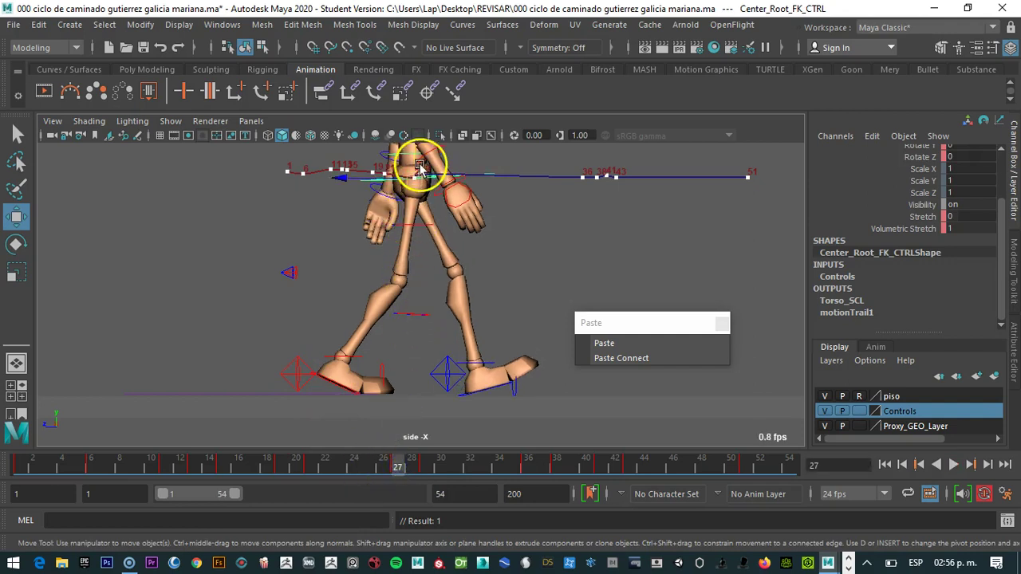
- Raise the center root control slightly and shift it a little forward at frame 27
left_click_drag(415, 156, 415, 153)
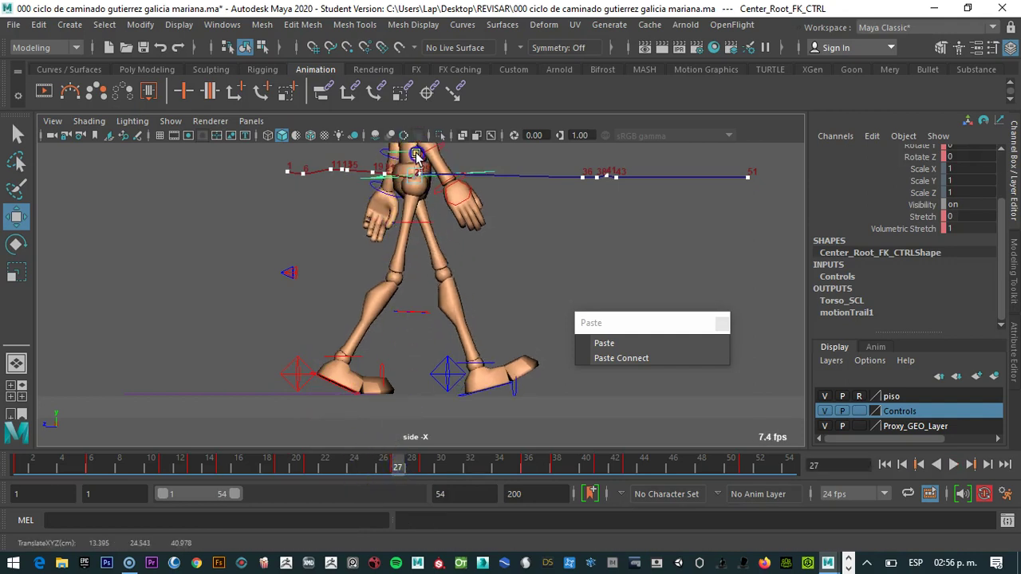
left_click_drag(390, 192, 378, 177)
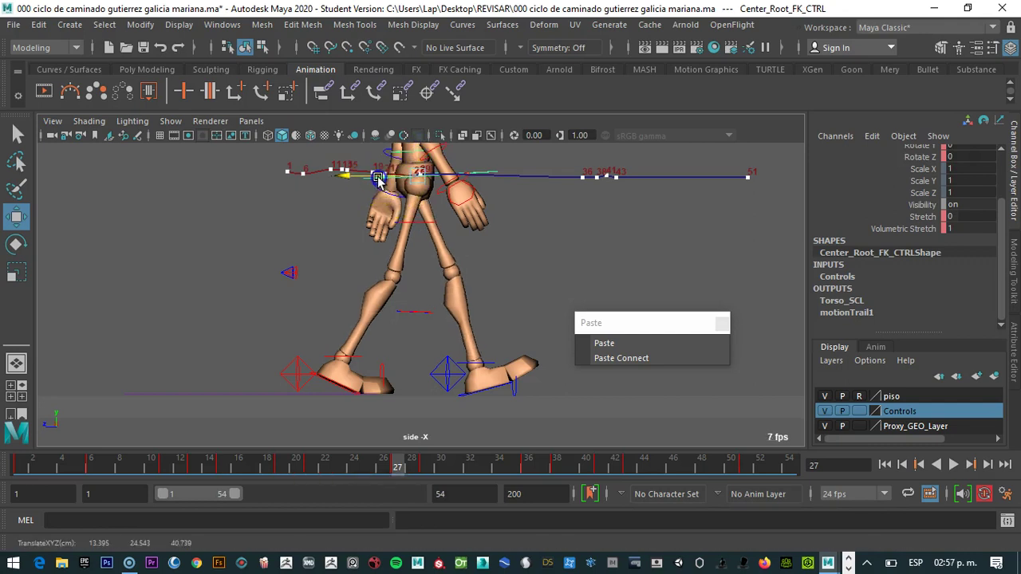
- Raise the center root control slightly at frame 21, key it, and check the motion through frame 29
left_click_drag(381, 471, 310, 465)
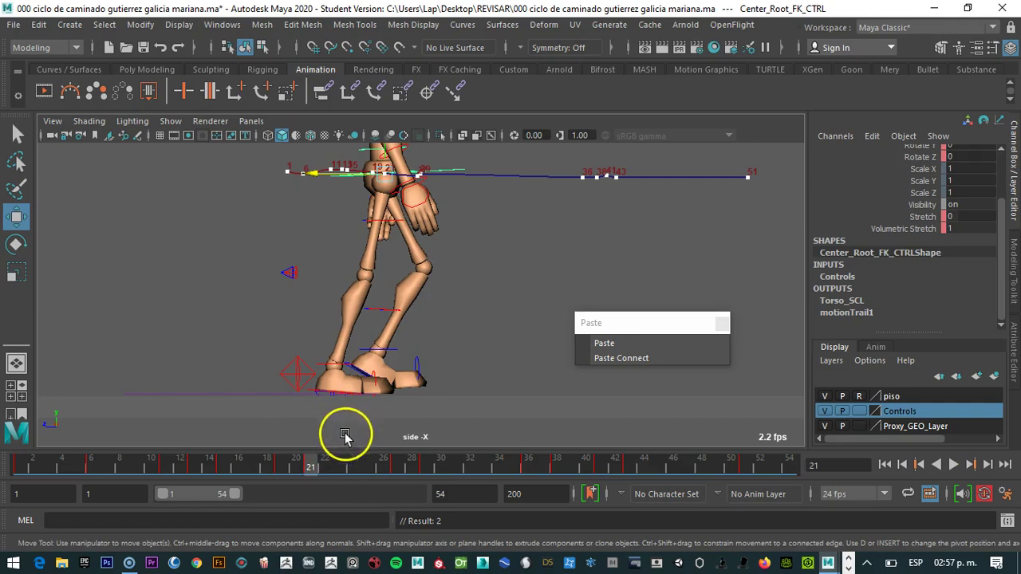
left_click_drag(384, 152, 389, 149)
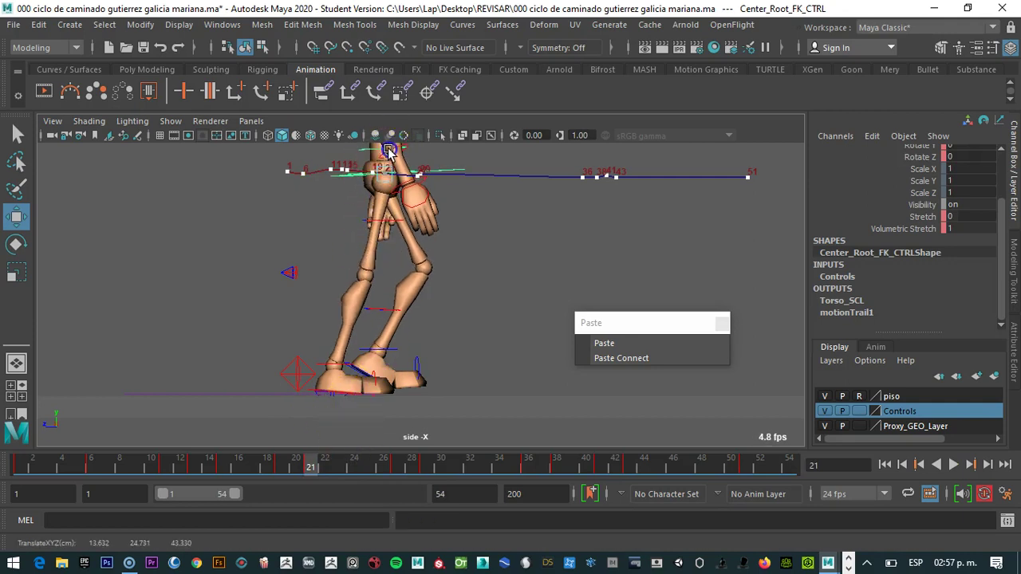
key("s")
left_click(273, 431)
key("alt+v")
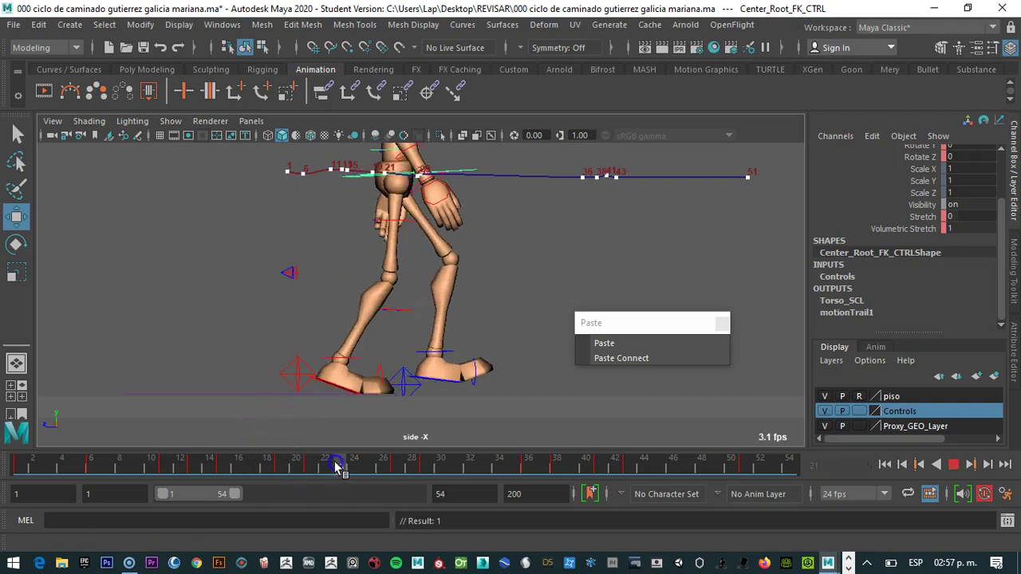
left_click_drag(355, 465, 423, 471)
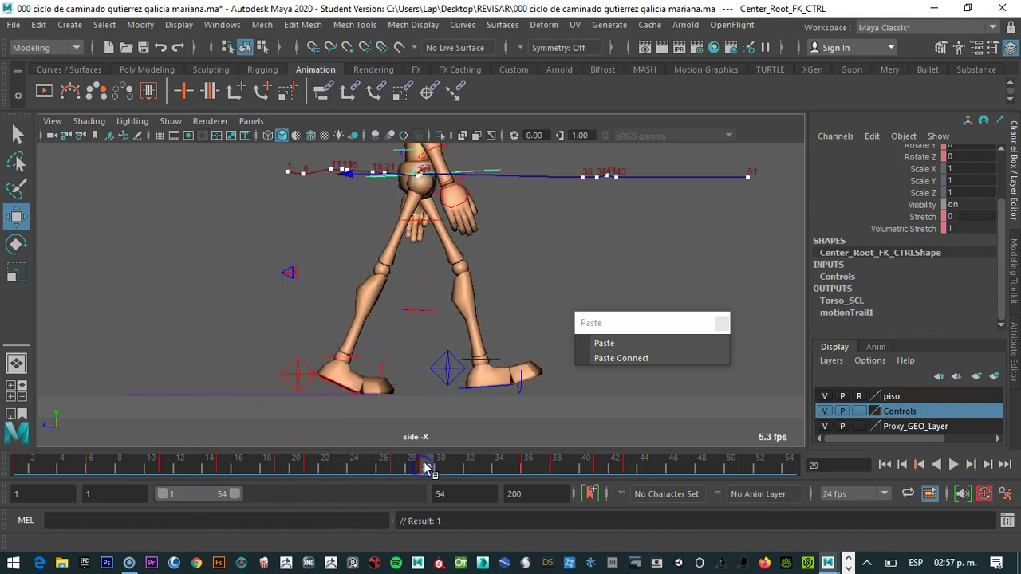
left_click(418, 224)
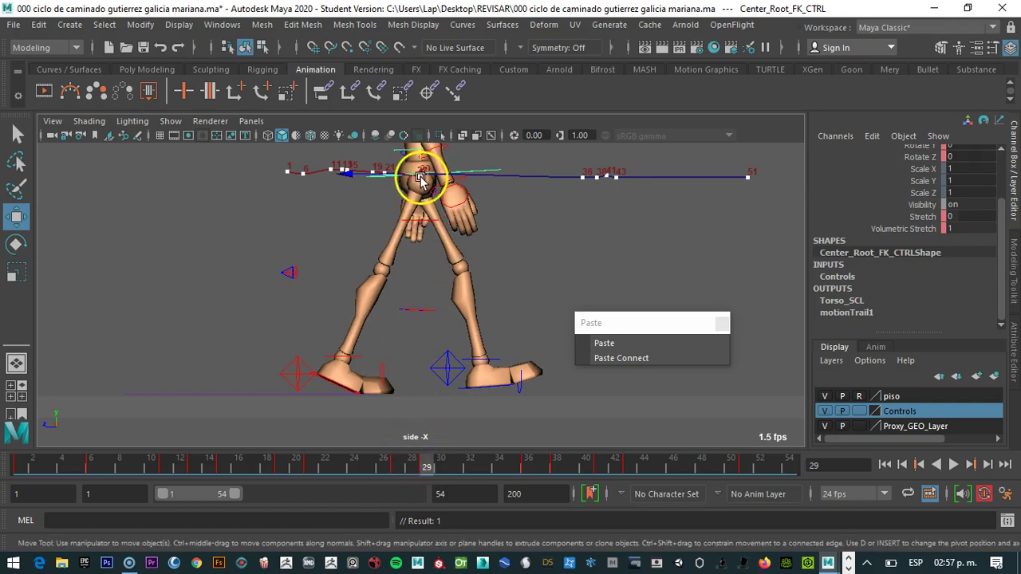
- Shift the center root control slightly forward and down at frame 27, key it, and scrub through the preceding frames
left_click(401, 470)
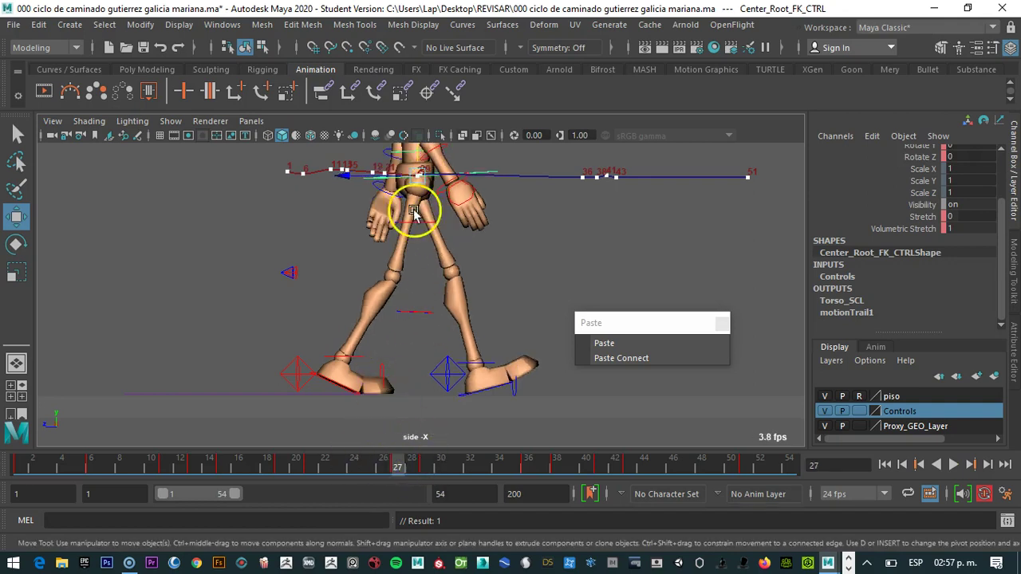
mouse_move(418, 154)
left_mouse_down()
mouse_move(386, 180)
mouse_move(418, 154)
left_mouse_up()
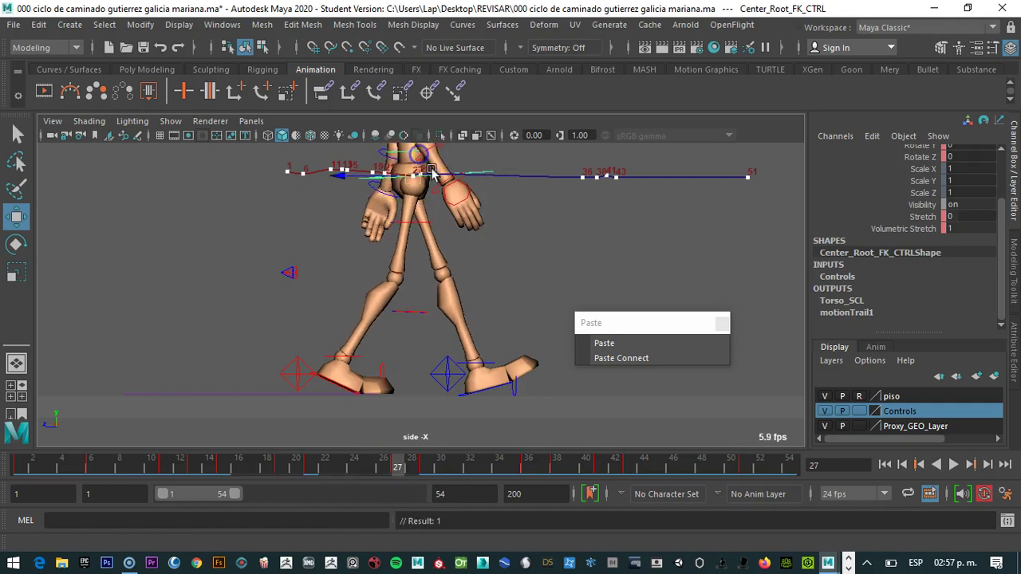
left_click(437, 178)
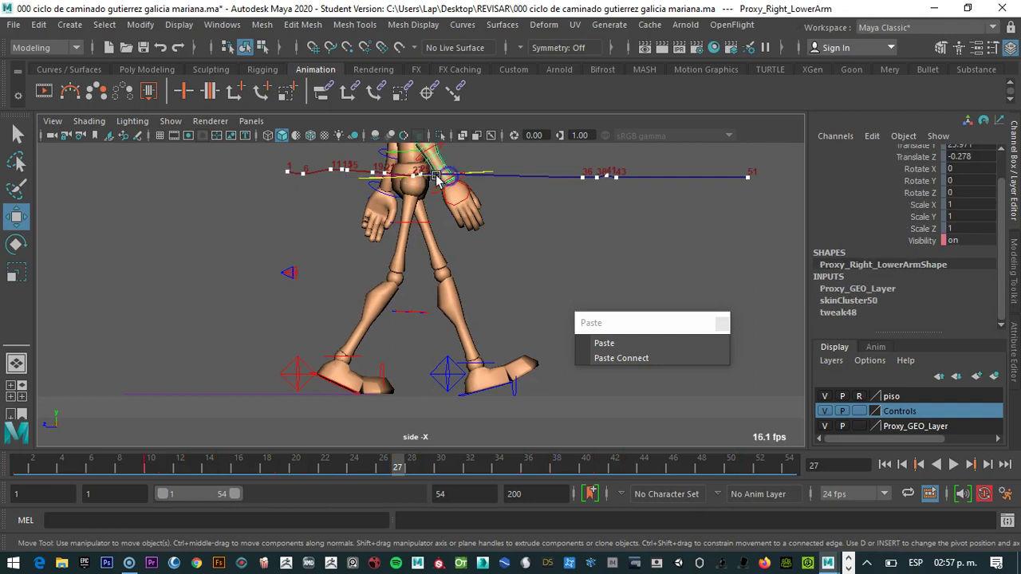
left_click(383, 182)
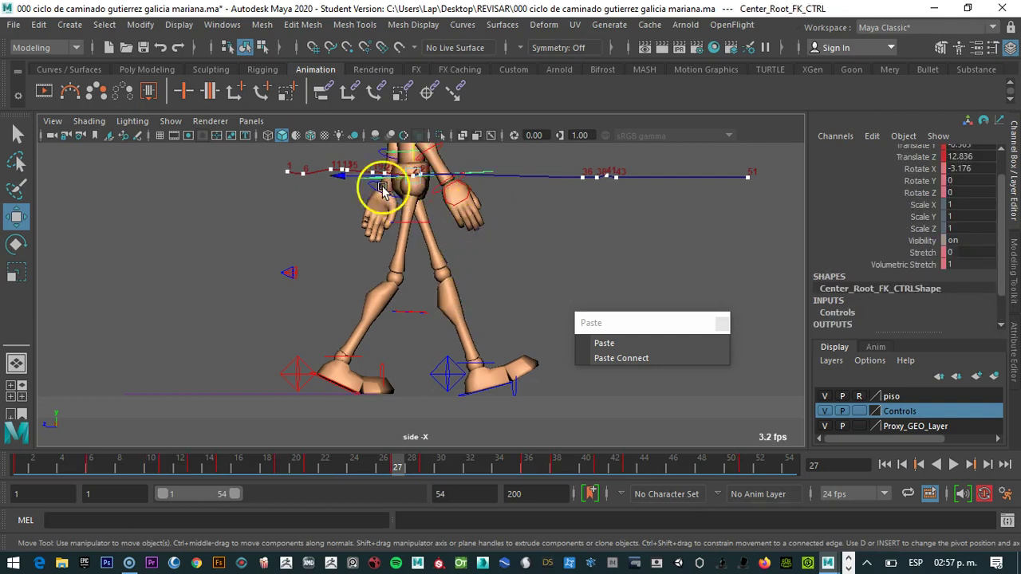
left_click_drag(357, 176, 361, 176)
left_click(406, 147)
left_click_drag(416, 150, 416, 152)
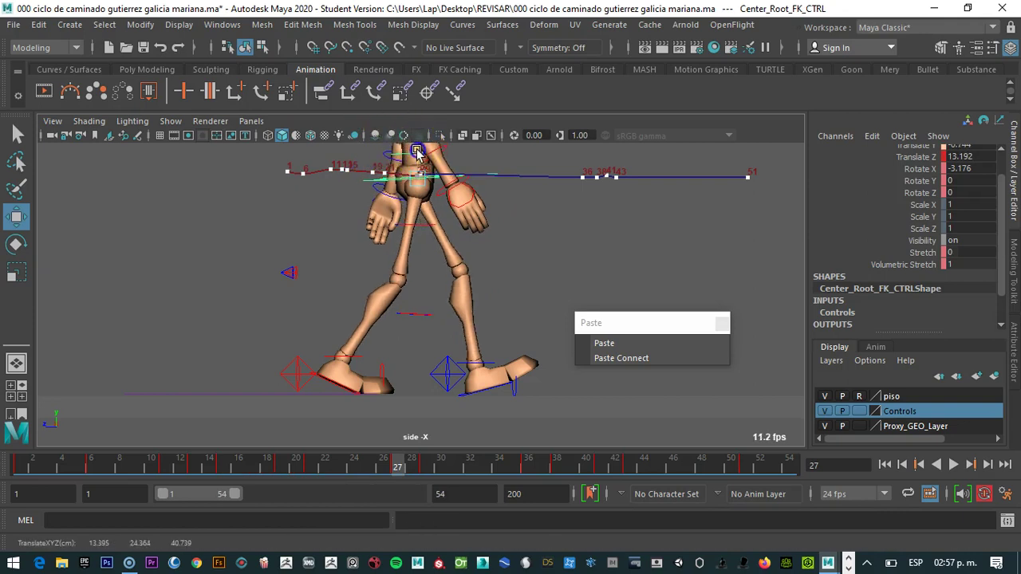
key("s")
left_click_drag(392, 467, 173, 494)
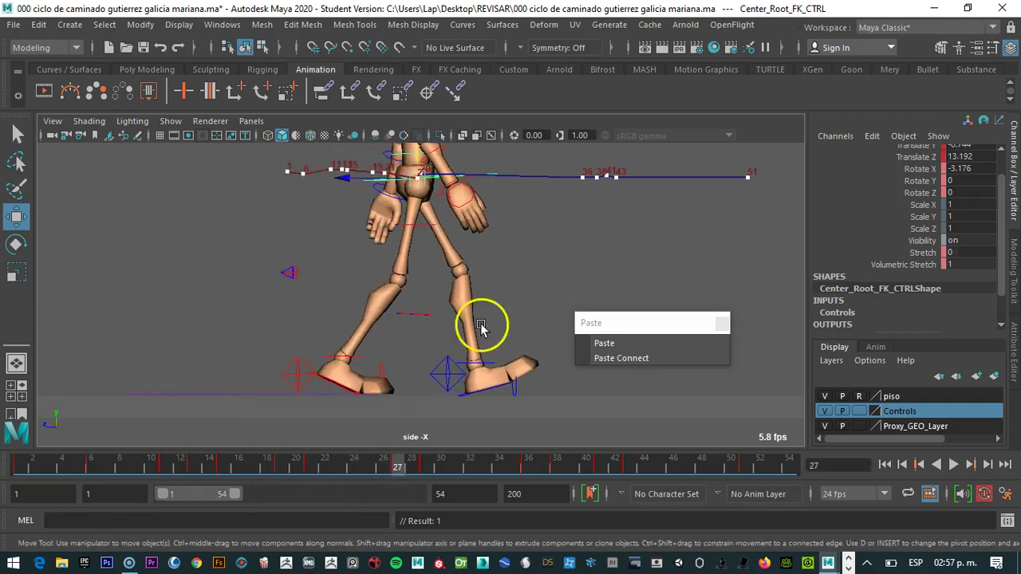
- Rotate the right upper arm control so the arm swings further forward at frame 27
scroll(455, 250, "down", 3)
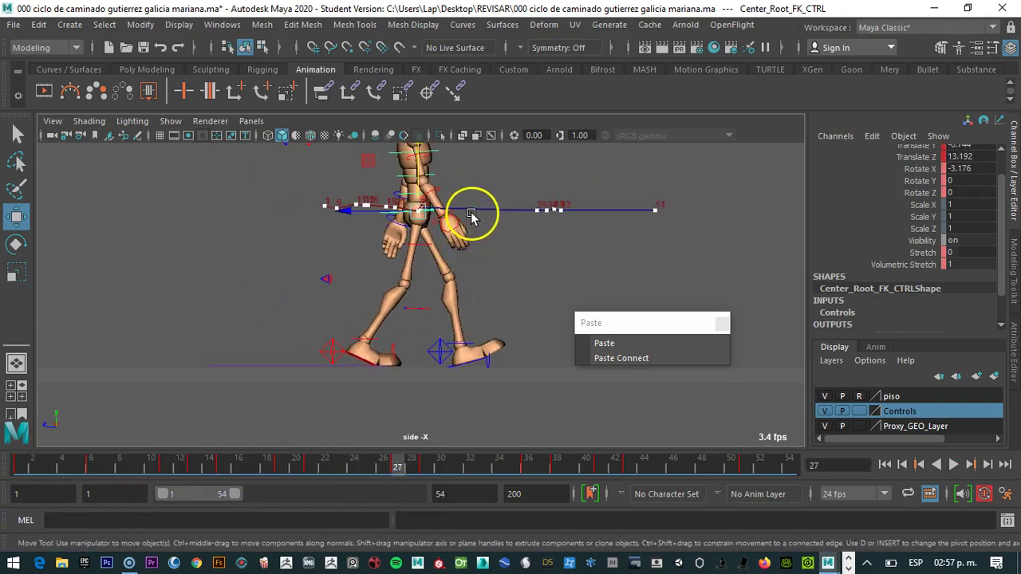
middle_click_drag(477, 183, 422, 243, "alt")
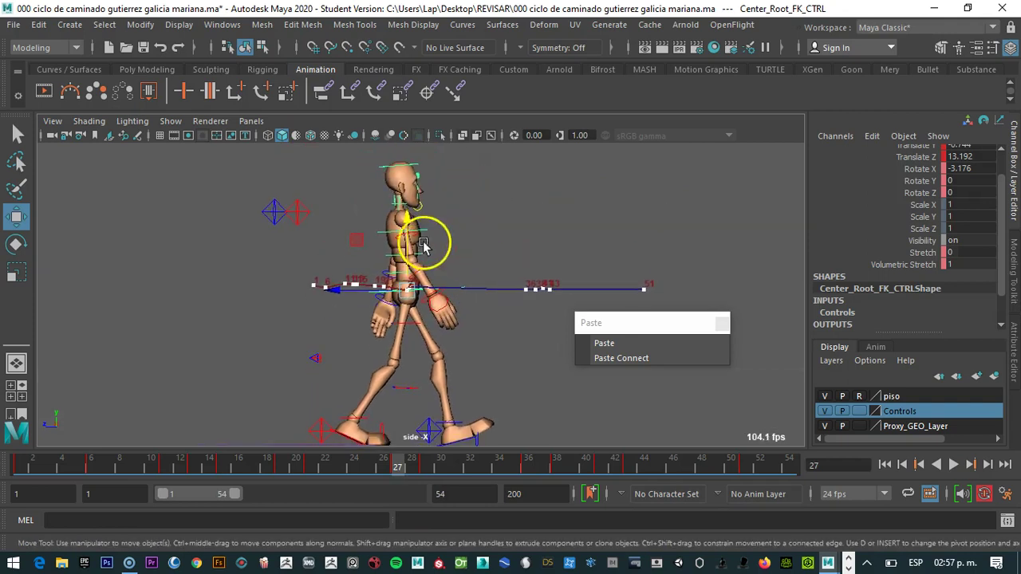
left_click(417, 240)
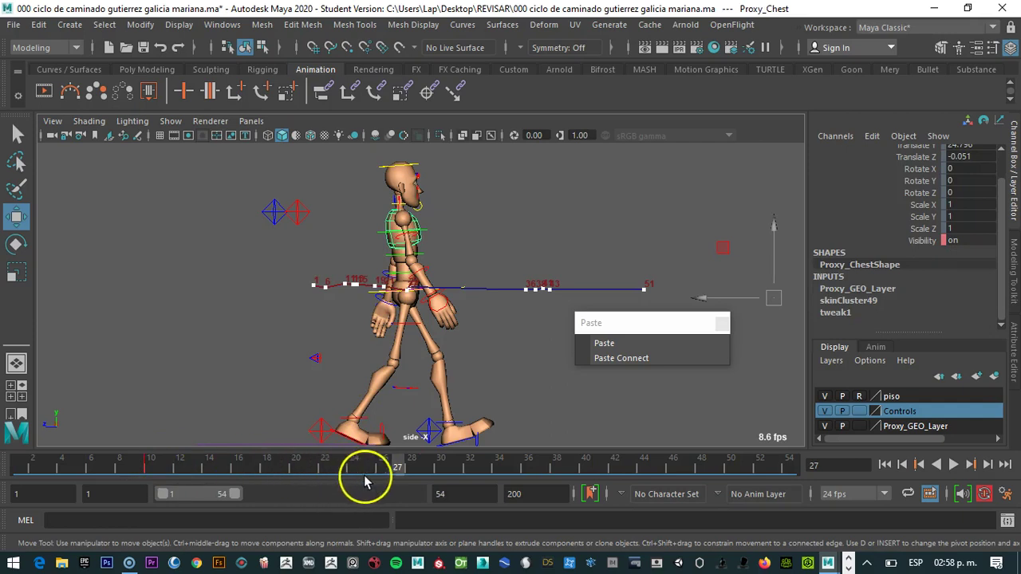
left_click(426, 242)
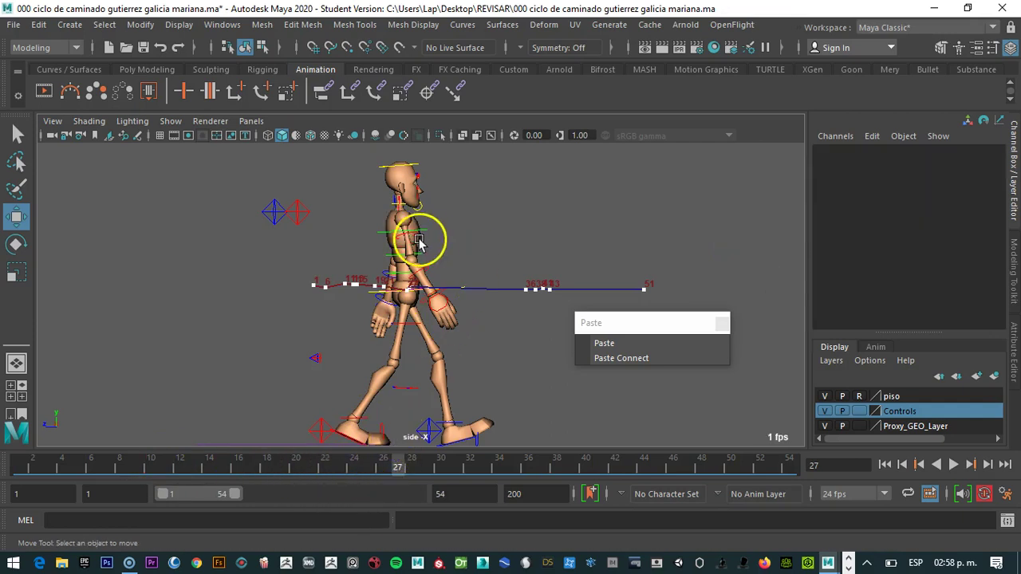
left_click(422, 243)
left_click(487, 227)
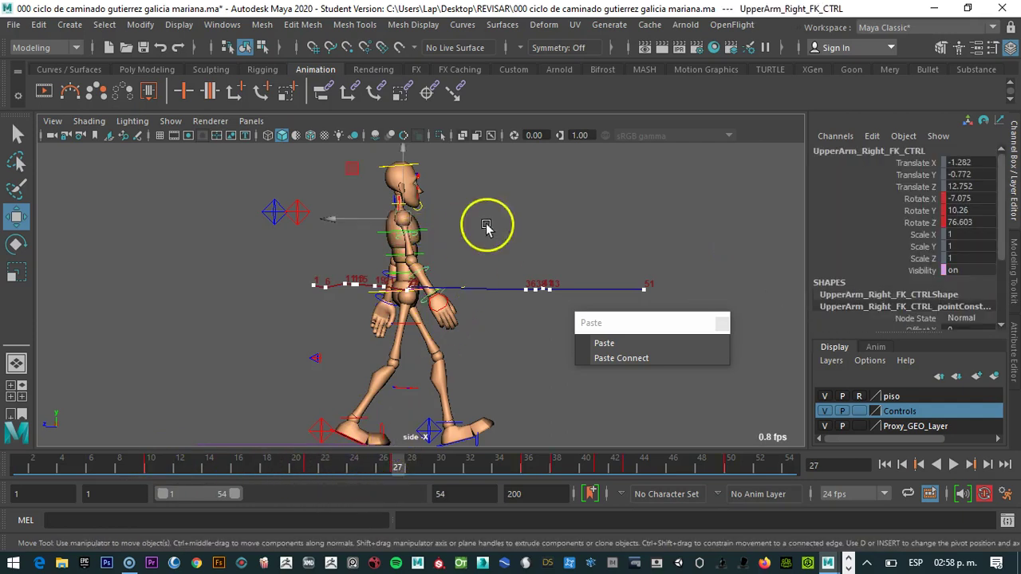
key("e")
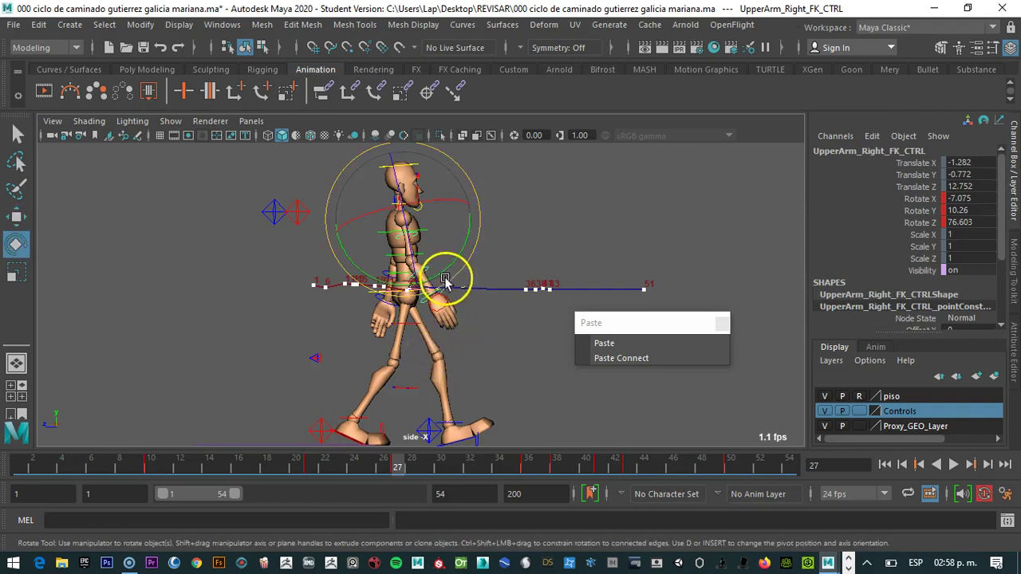
left_click_drag(454, 260, 518, 245)
left_click(517, 244)
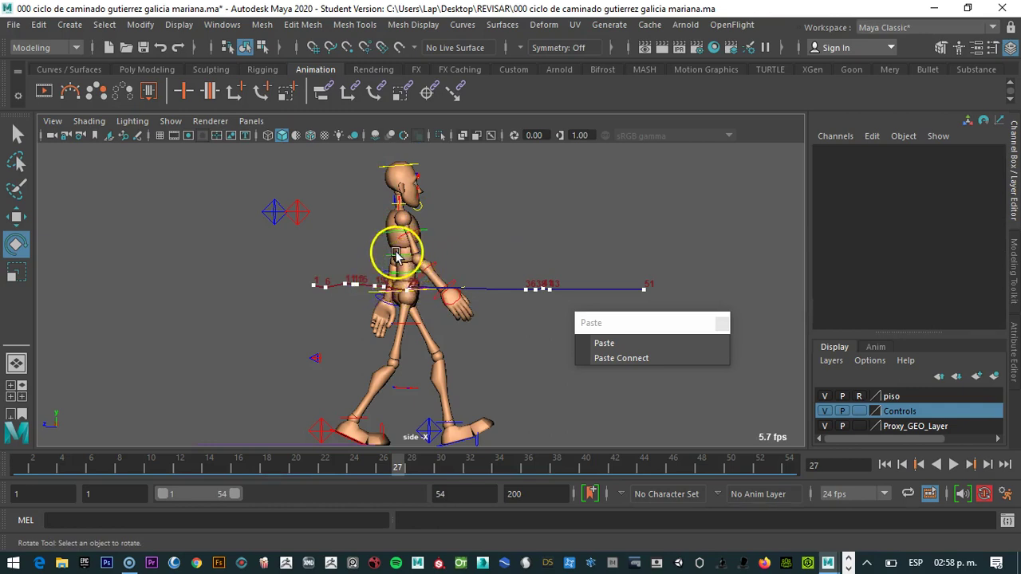
- Select the left upper arm control in wireframe display and delete its key at frame 25
key("4")
scroll(396, 248, "up", 2)
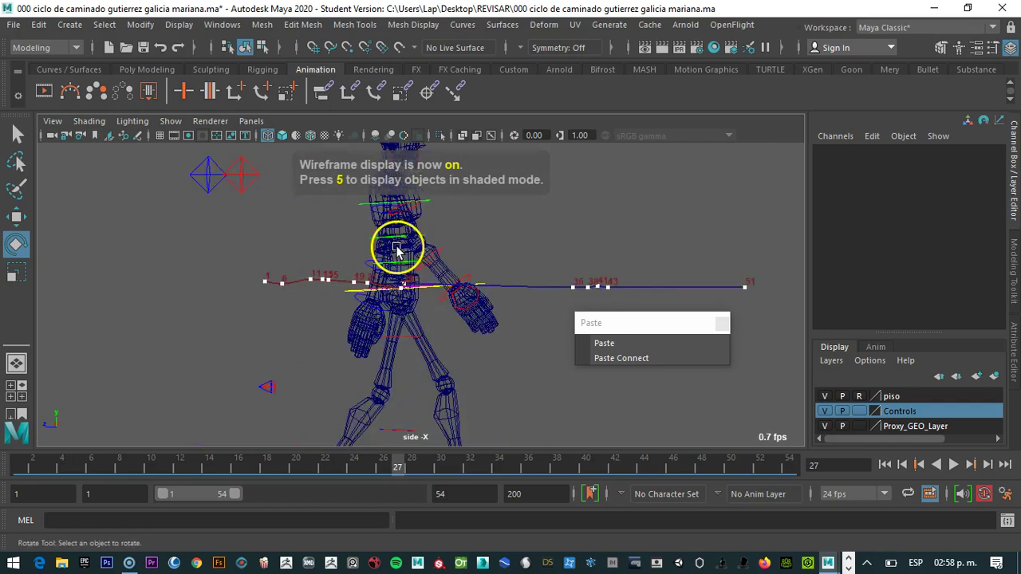
scroll(396, 249, "down", 4)
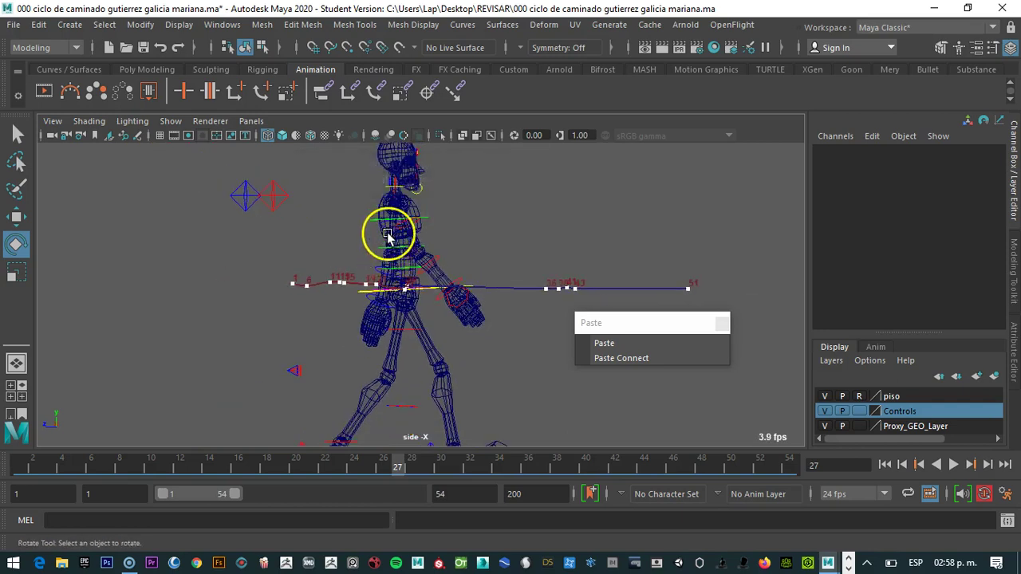
scroll(389, 236, "up", 2)
scroll(364, 324, "up", 2)
scroll(365, 278, "up", 5)
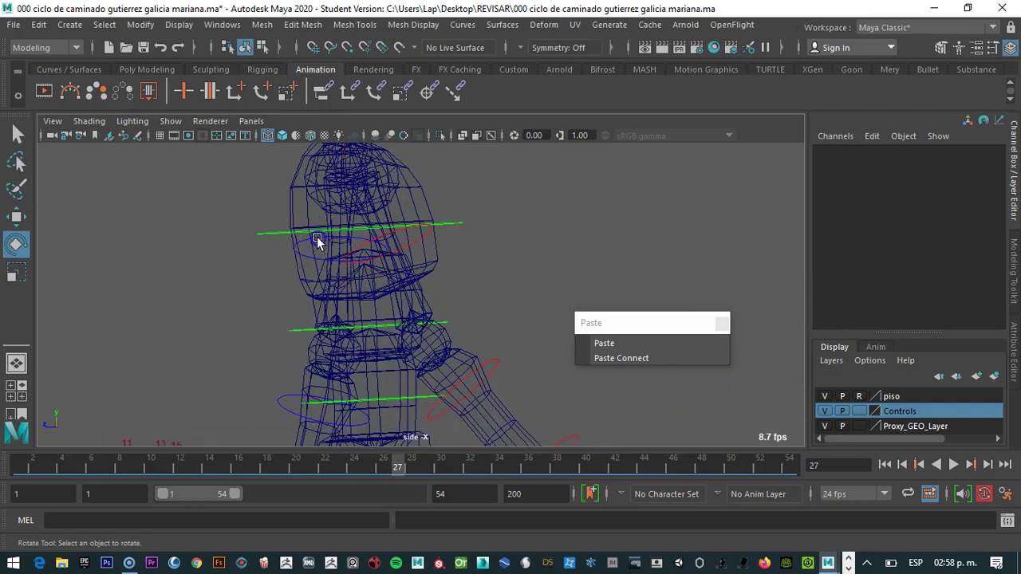
left_click(318, 241)
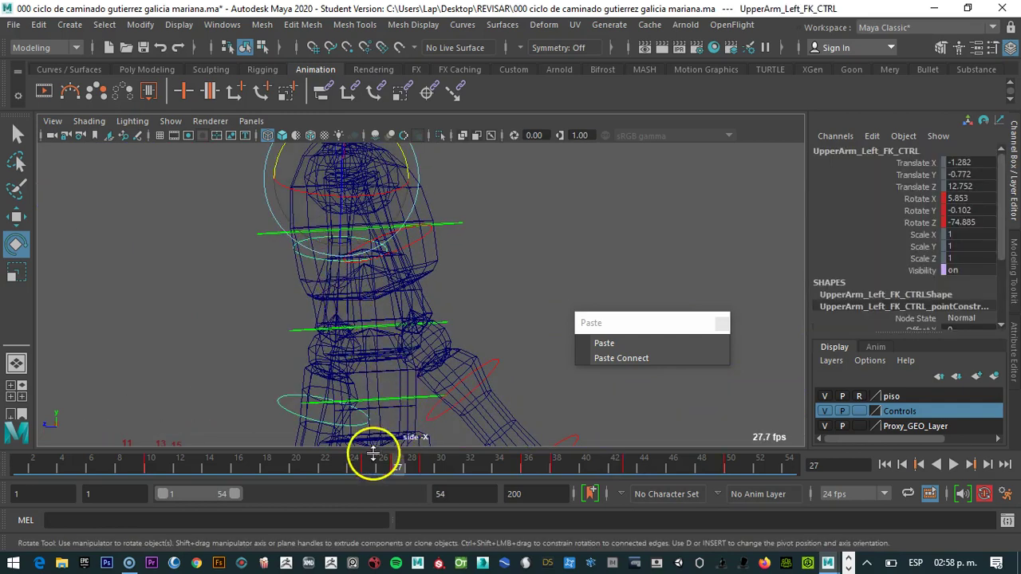
left_click(365, 461)
right_click(363, 461)
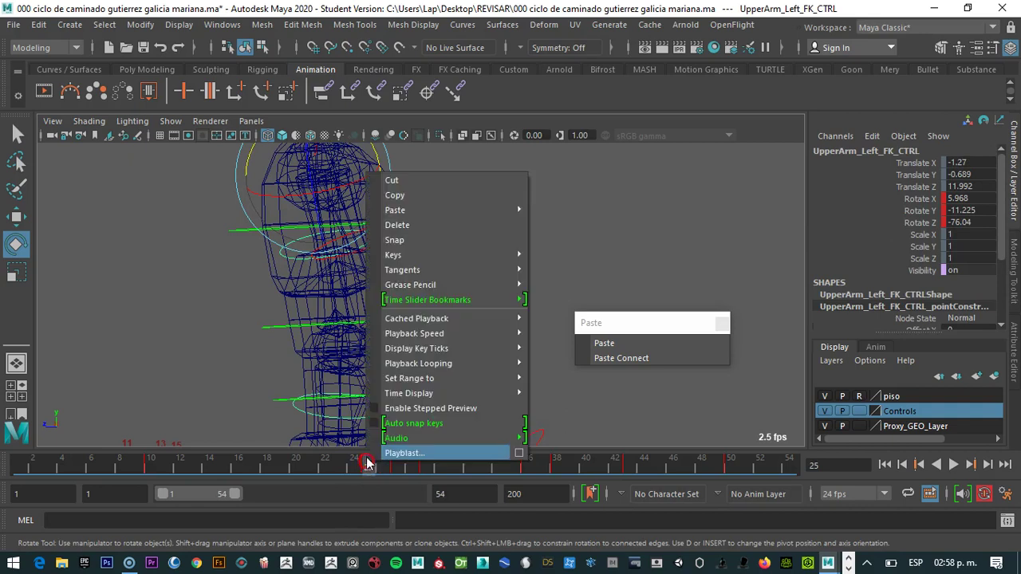
left_click(403, 226)
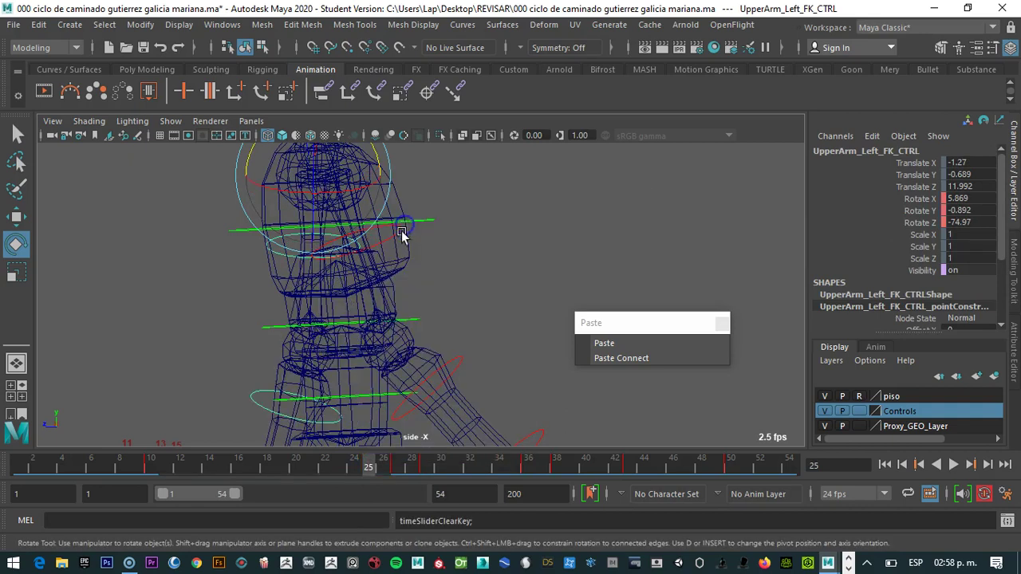
- Delete the left upper arm control's key at frame 10
left_click(149, 464)
right_click(148, 463)
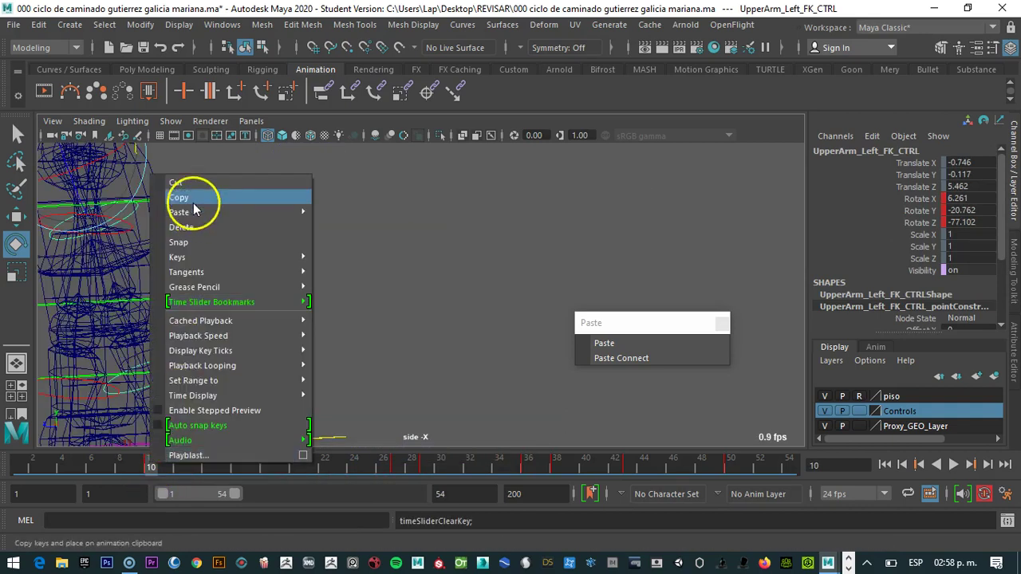
left_click(184, 230)
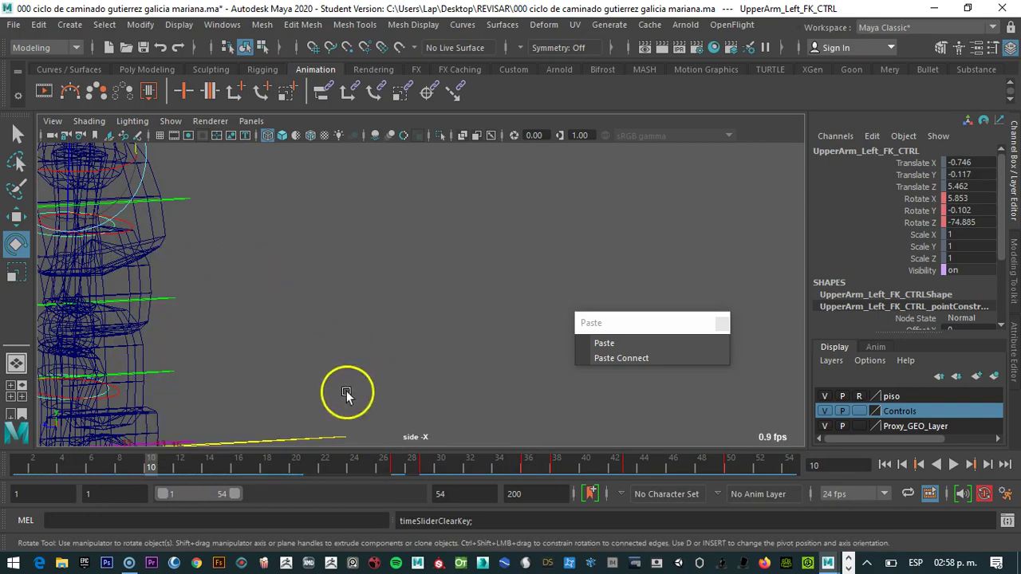
- Return to shaded display and rotate the left upper arm control backward at frame 27, to a Rotate Y of about 15.6
left_click_drag(145, 461, 393, 469)
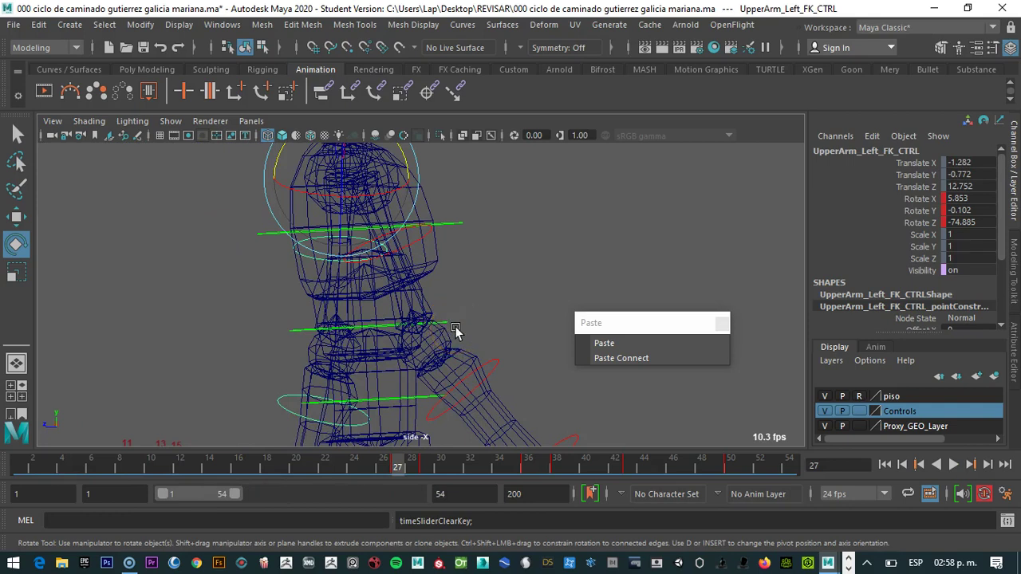
key("5")
scroll(410, 303, "down", 3)
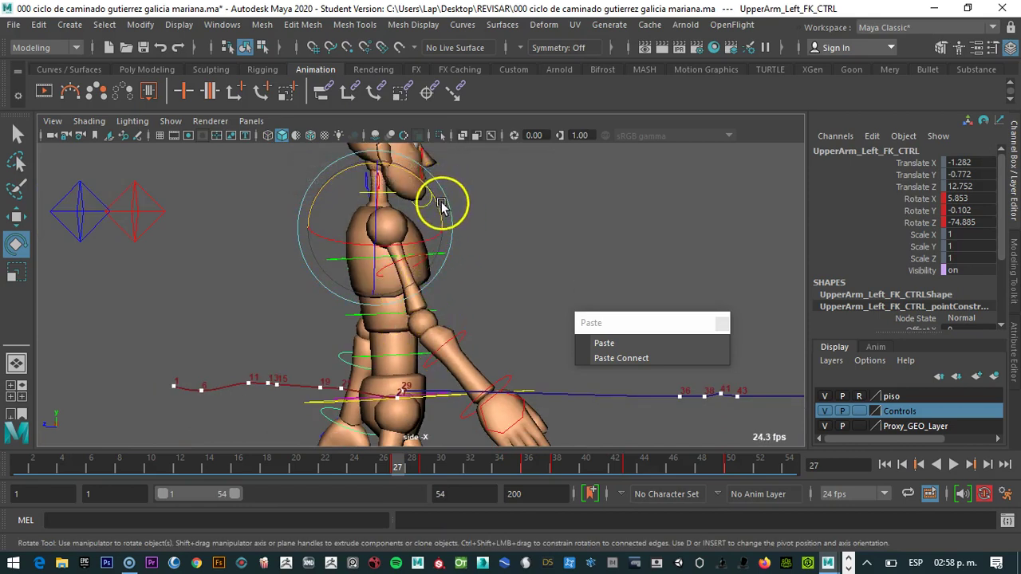
left_click_drag(441, 192, 452, 211)
scroll(510, 296, "down", 3)
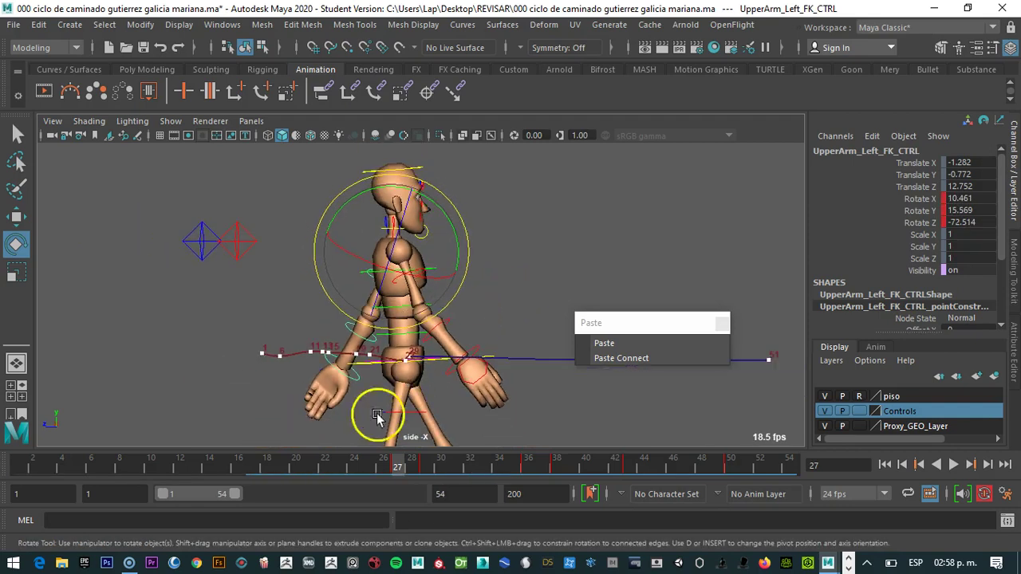
- At frame 1, swing the left upper arm control forward to about -40.3 Rotate Y and the right one backward to about -27.3
left_click_drag(398, 469, 8, 475)
left_click_drag(311, 236, 308, 120)
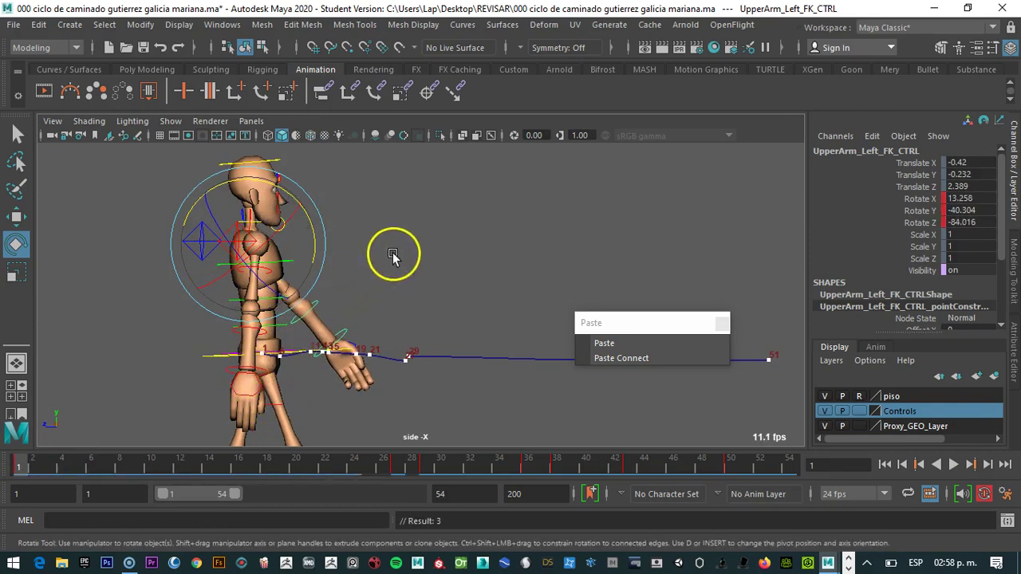
left_click(338, 268)
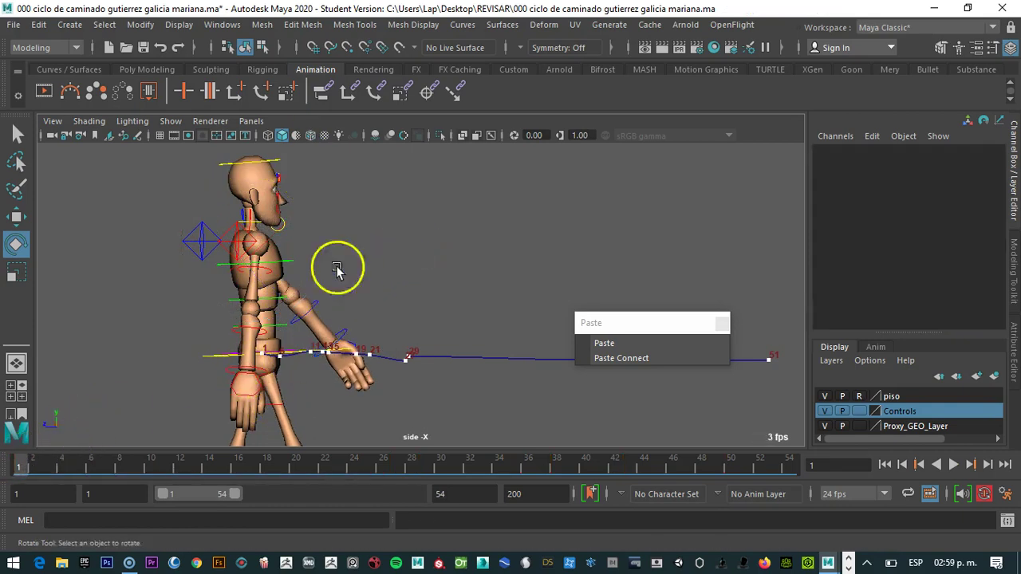
left_click(260, 273)
left_click_drag(314, 258, 309, 293)
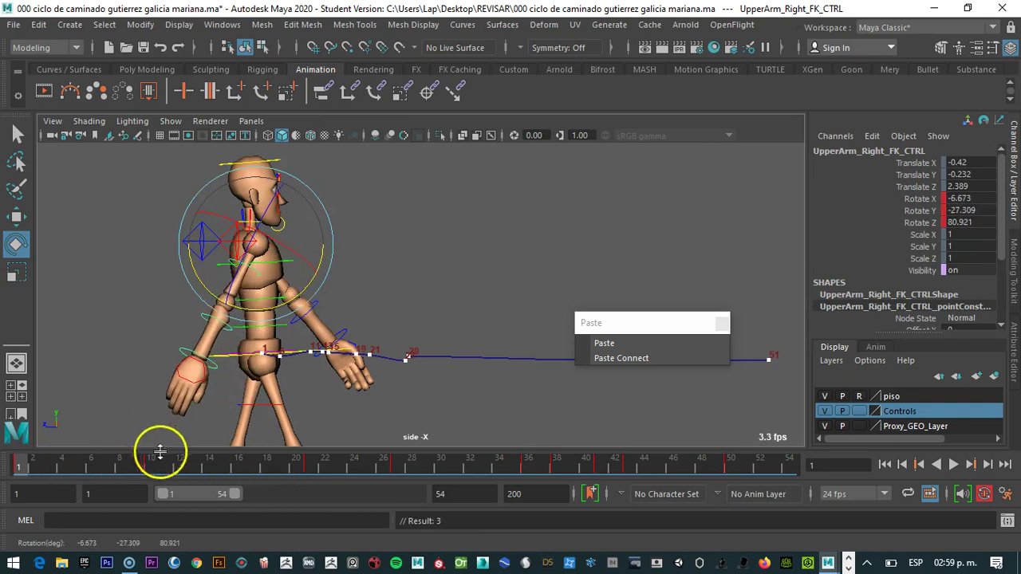
- Try to delete the right upper arm control's key at frame 10 and clear the selection
left_click(150, 464)
right_click(149, 462)
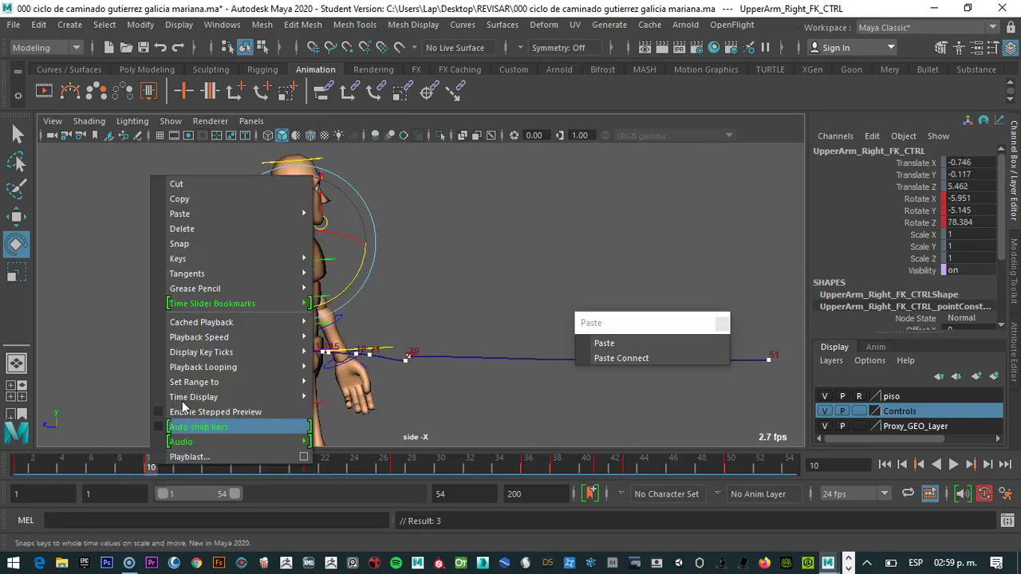
left_click(182, 229)
left_click(504, 194)
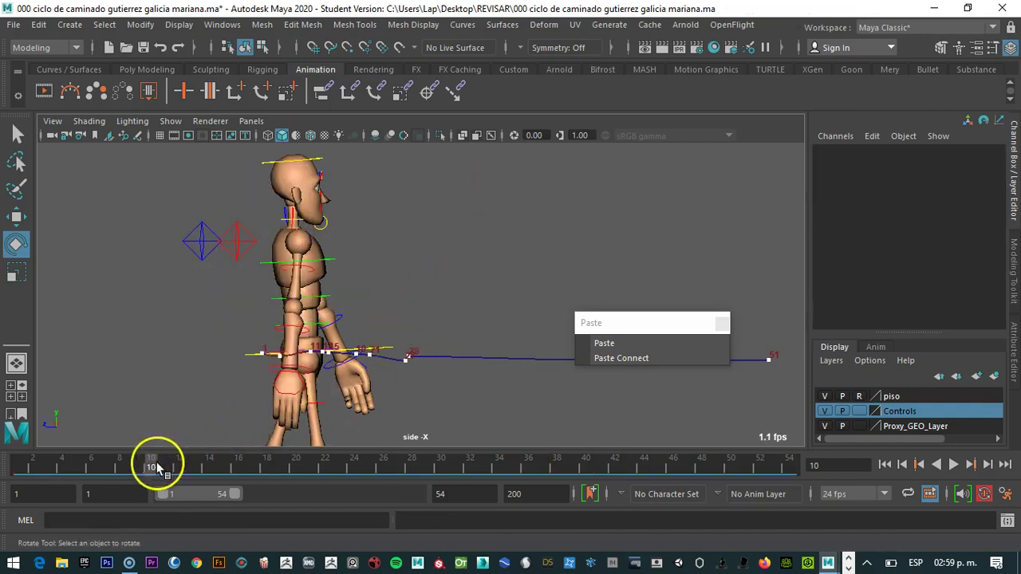
- Select the left lower arm control and delete its key at frame 10
left_click(106, 469)
mouse_move(106, 470)
left_mouse_down()
mouse_move(36, 466)
mouse_move(175, 464)
mouse_move(341, 444)
mouse_move(108, 437)
mouse_move(152, 428)
mouse_move(287, 425)
mouse_move(253, 419)
mouse_move(383, 434)
mouse_move(106, 431)
mouse_move(255, 422)
mouse_move(264, 424)
mouse_move(112, 440)
left_mouse_up()
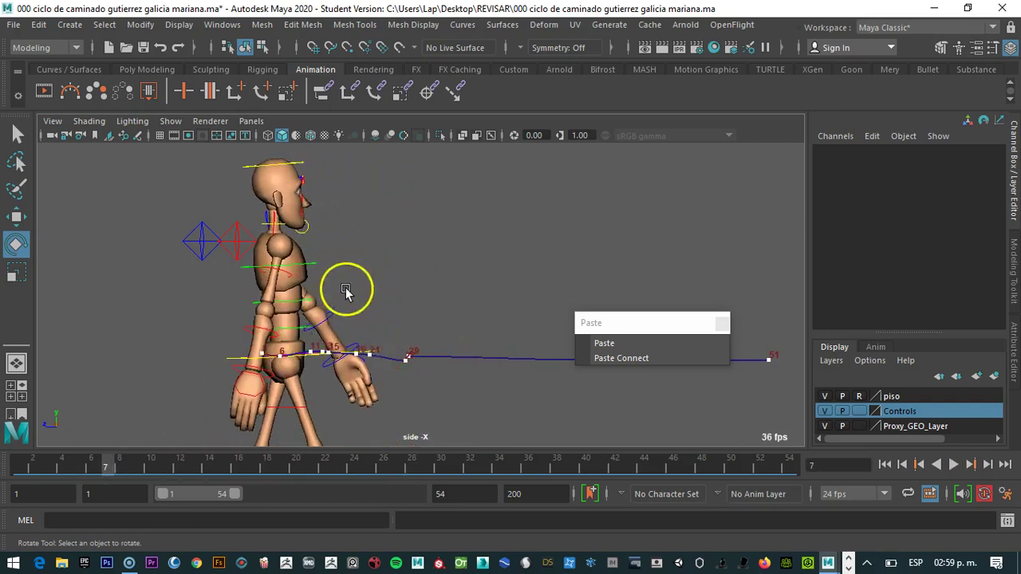
left_click(333, 314)
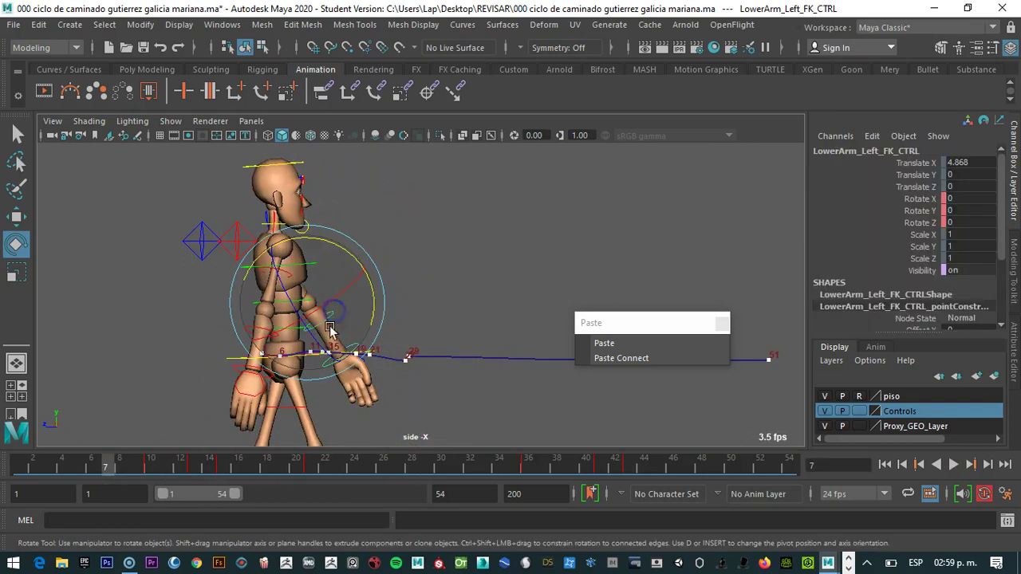
left_click(151, 463)
right_click_drag(150, 464, 204, 228)
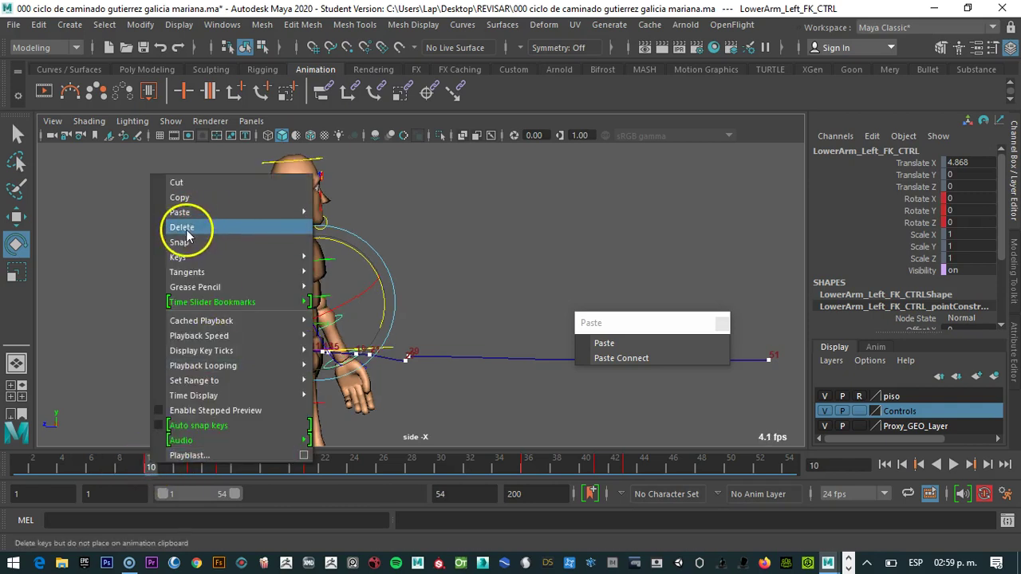
left_click(191, 229)
- Delete the left lower arm control's keys at frames 13 and 15
left_click(194, 466)
right_click(195, 466)
left_click(230, 225)
left_click(217, 466)
right_click(220, 467)
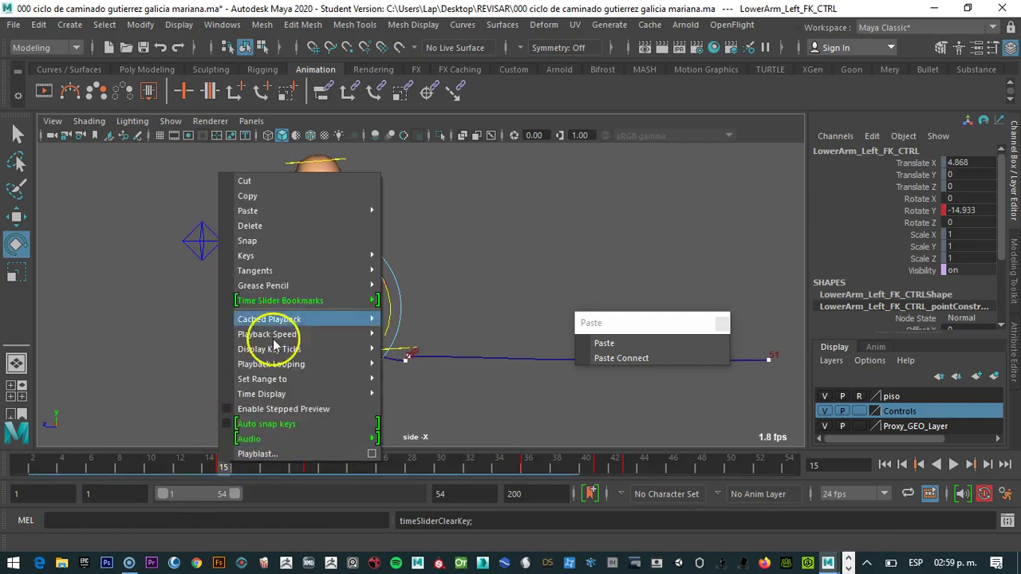
left_click(258, 226)
- Set the left lower arm control's Rotate Y to 0 at frame 21, then delete its key on that frame
mouse_move(304, 462)
left_mouse_down()
mouse_move(64, 467)
mouse_move(310, 477)
left_mouse_up()
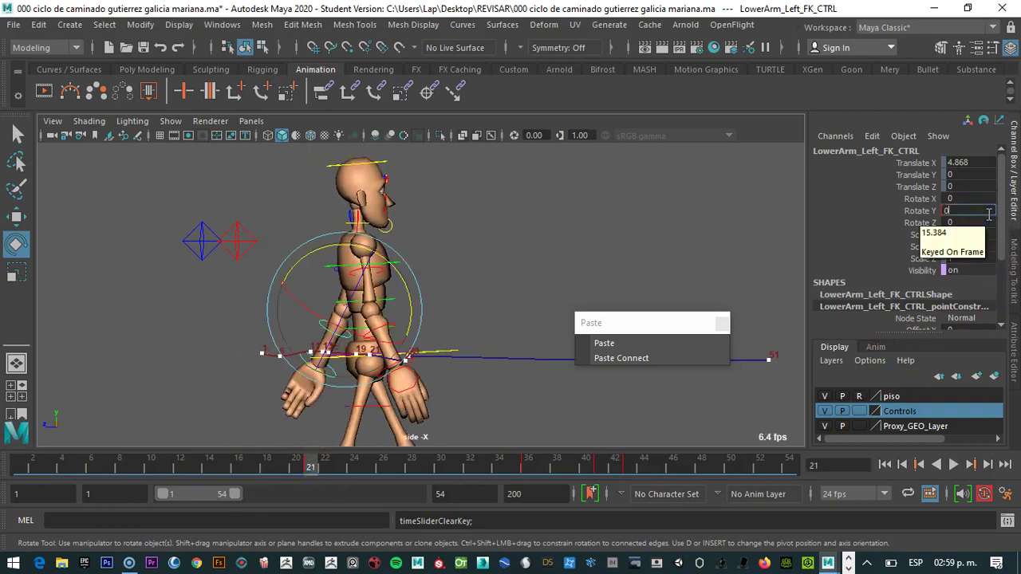
key("Return")
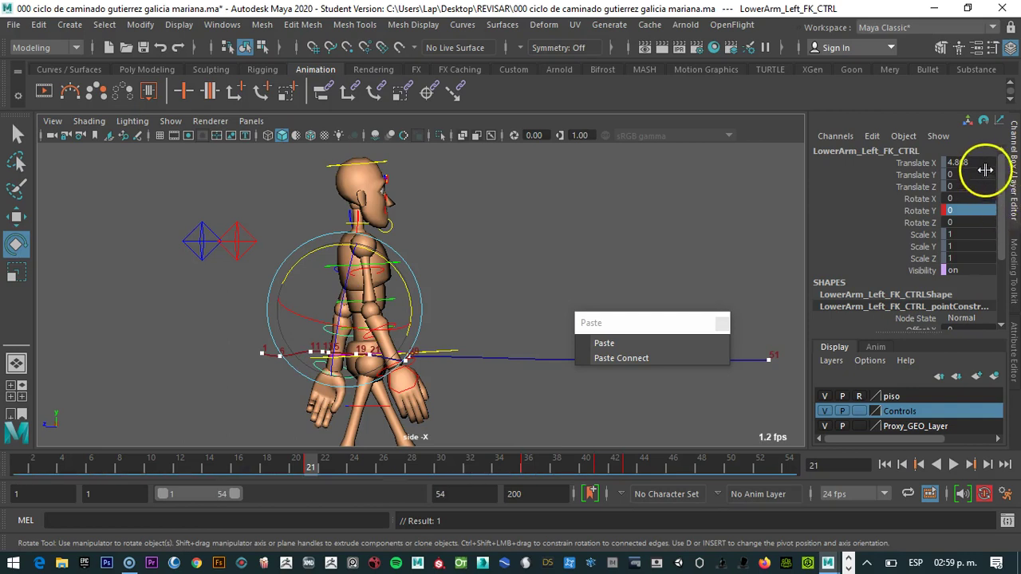
right_click(310, 466)
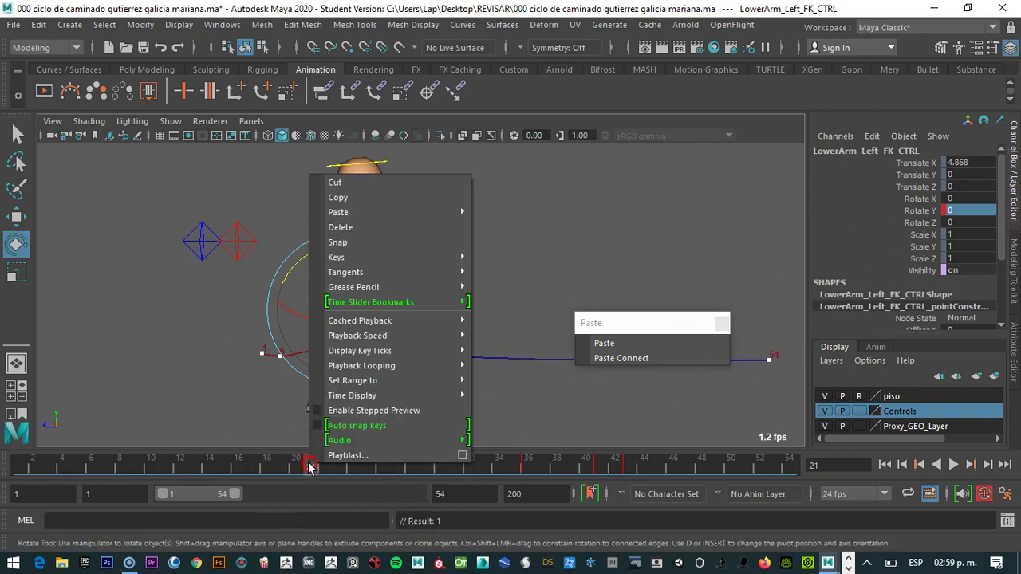
left_click(346, 227)
- Review the left lower arm control's pose at frame 36 and delete its key at frame 43
mouse_move(314, 463)
left_mouse_down()
mouse_move(12, 467)
mouse_move(528, 463)
left_mouse_up()
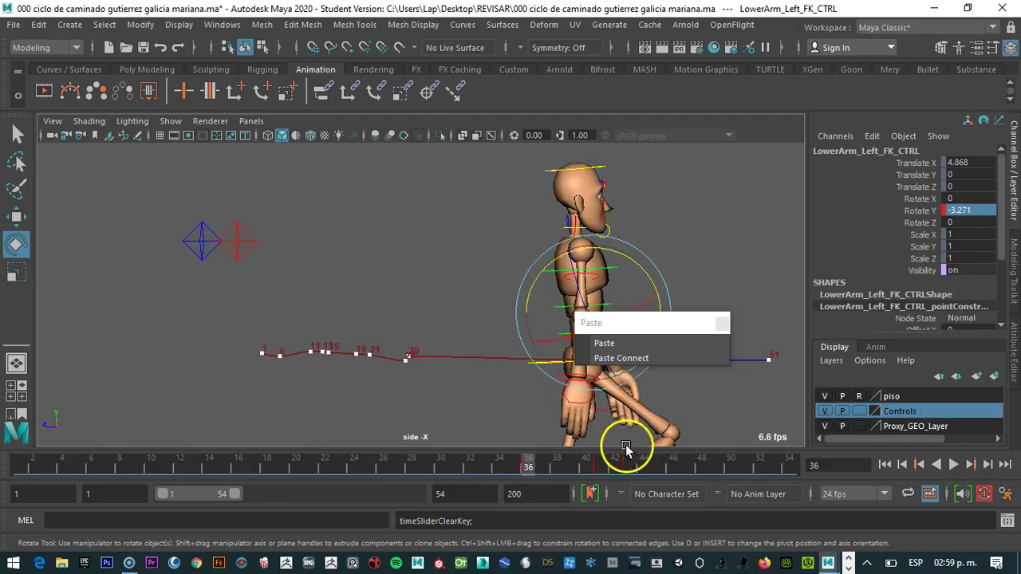
left_click(628, 466)
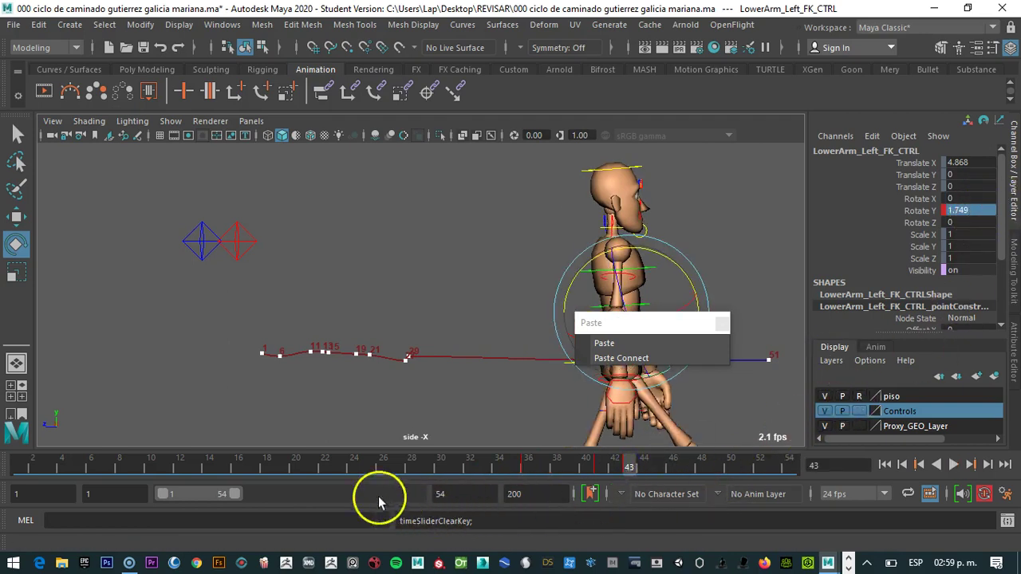
mouse_move(236, 494)
left_mouse_down()
mouse_move(292, 497)
mouse_move(233, 498)
left_mouse_up()
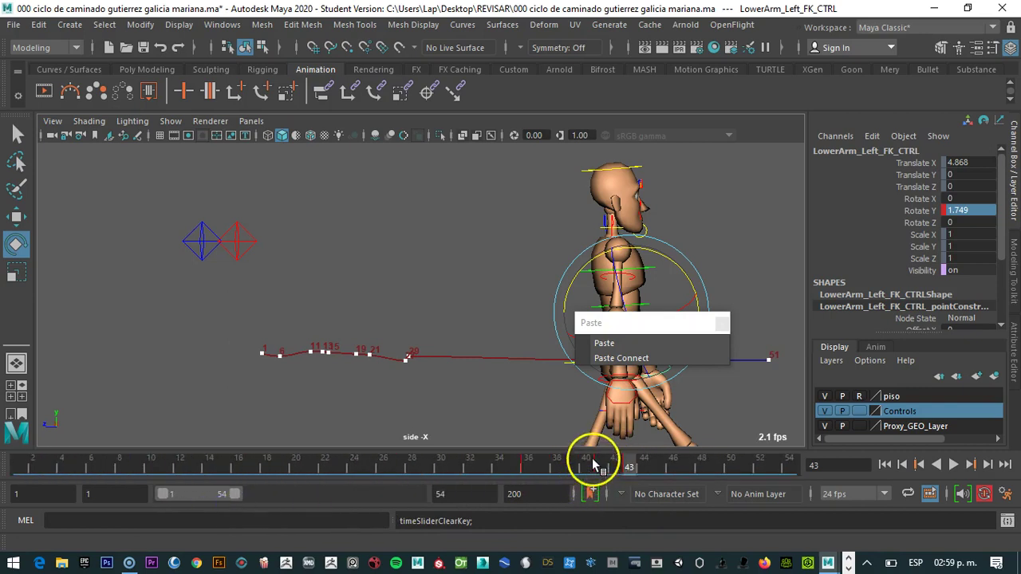
right_click(634, 473)
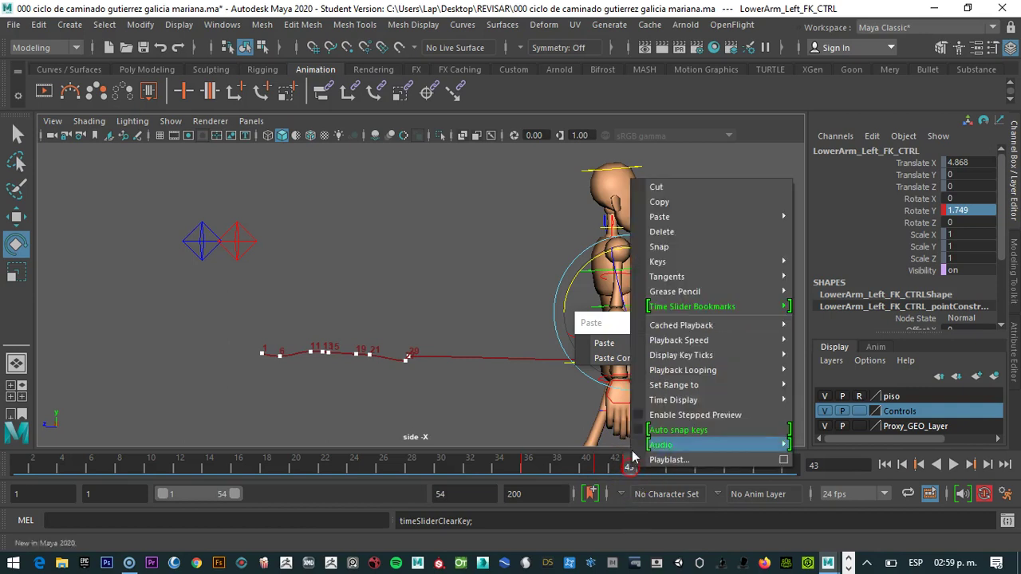
left_click(663, 233)
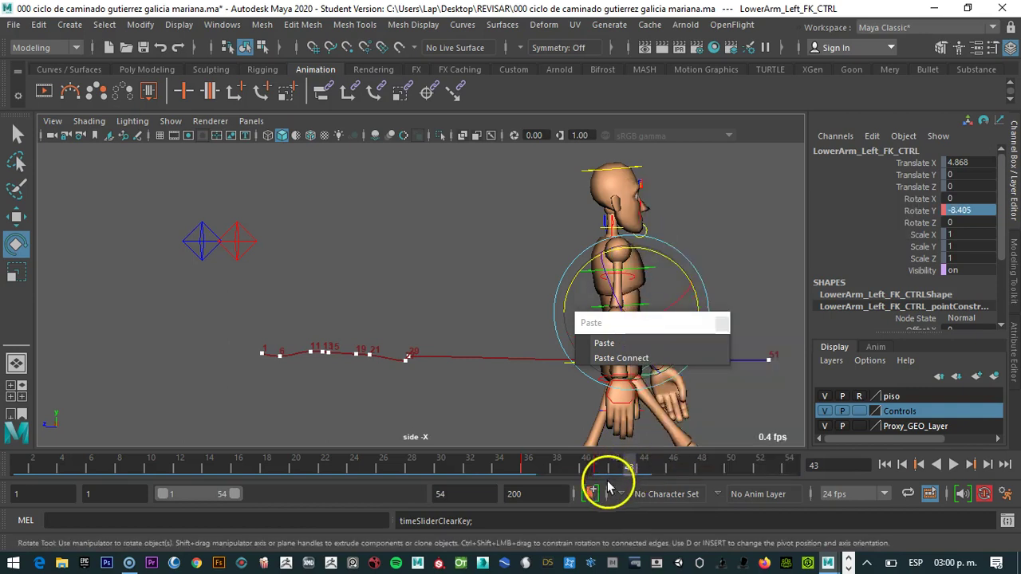
- Select the right lower arm control and delete its key at frame 10
mouse_move(602, 472)
left_mouse_down()
mouse_move(296, 459)
mouse_move(44, 424)
mouse_move(237, 435)
left_mouse_up()
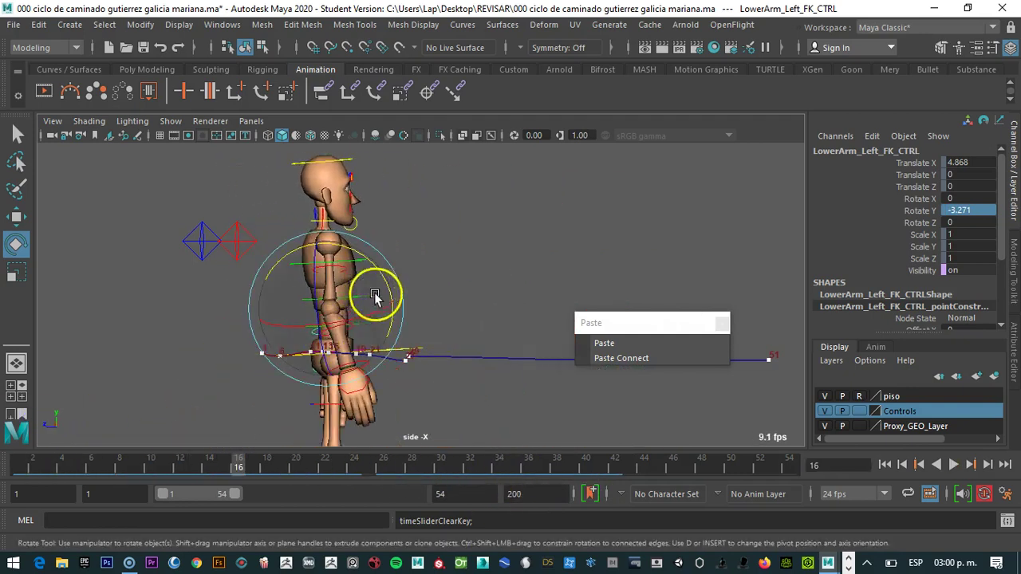
left_click(386, 321)
left_click(338, 323)
mouse_move(184, 466)
left_mouse_down()
mouse_move(32, 468)
mouse_move(333, 467)
mouse_move(351, 465)
mouse_move(258, 463)
mouse_move(357, 451)
mouse_move(151, 460)
left_mouse_up()
right_click(151, 461)
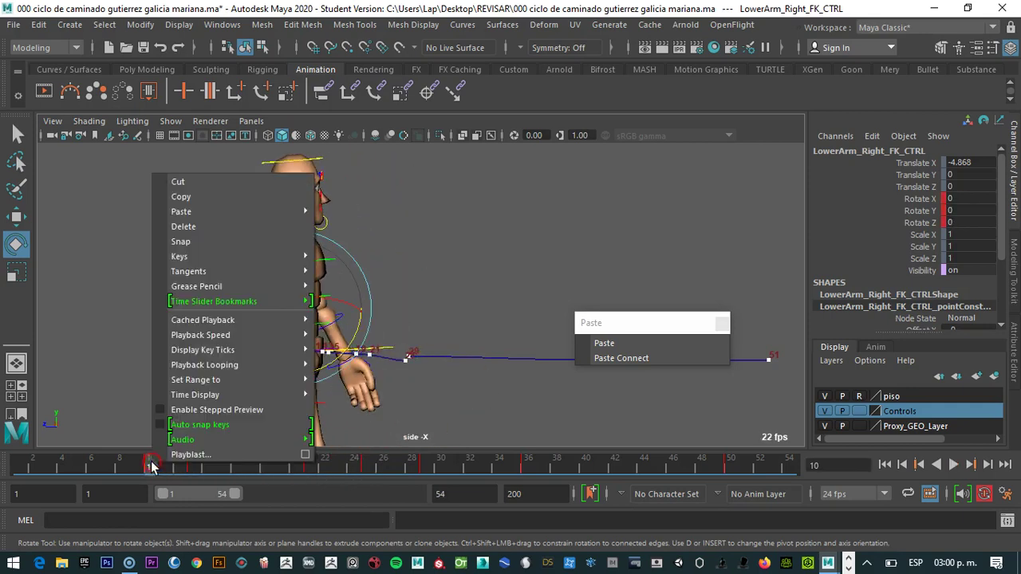
left_click(231, 227)
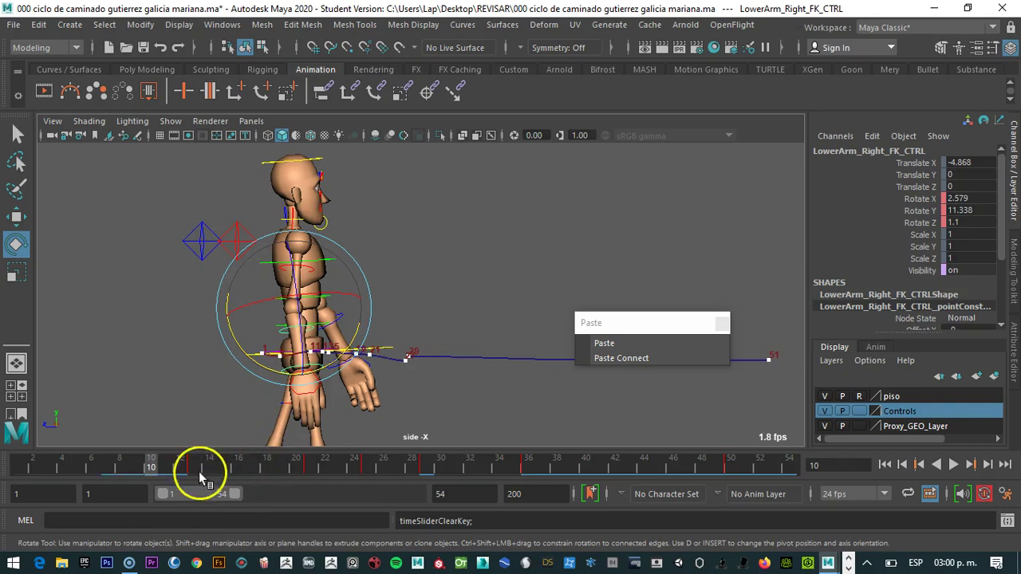
left_click_drag(199, 471, 194, 464)
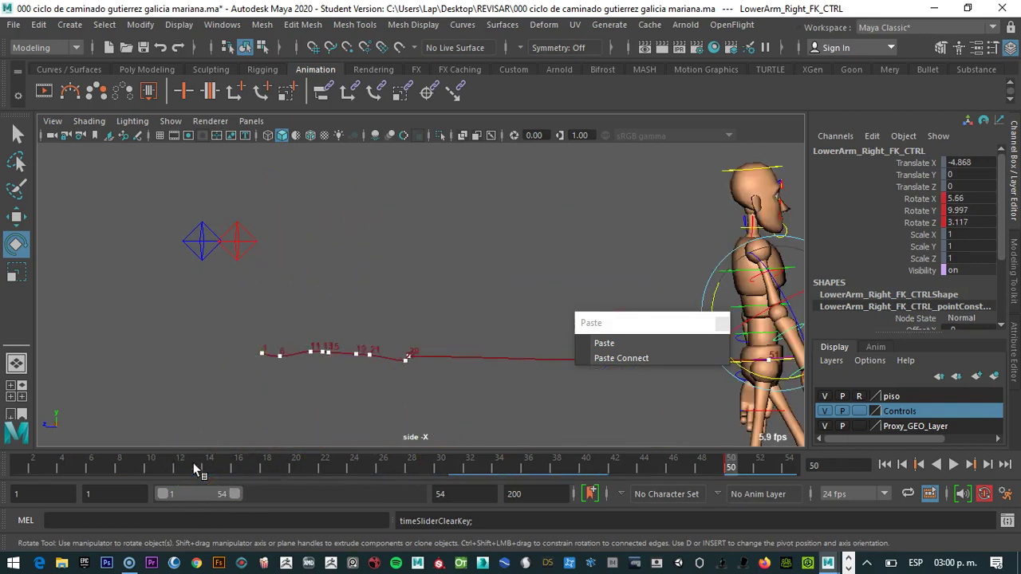
- Review the arm swing back to frame 1, then select the right upper arm control and delete its key at frame 10
left_click(223, 418)
left_click(432, 425)
left_click_drag(451, 458, 136, 433)
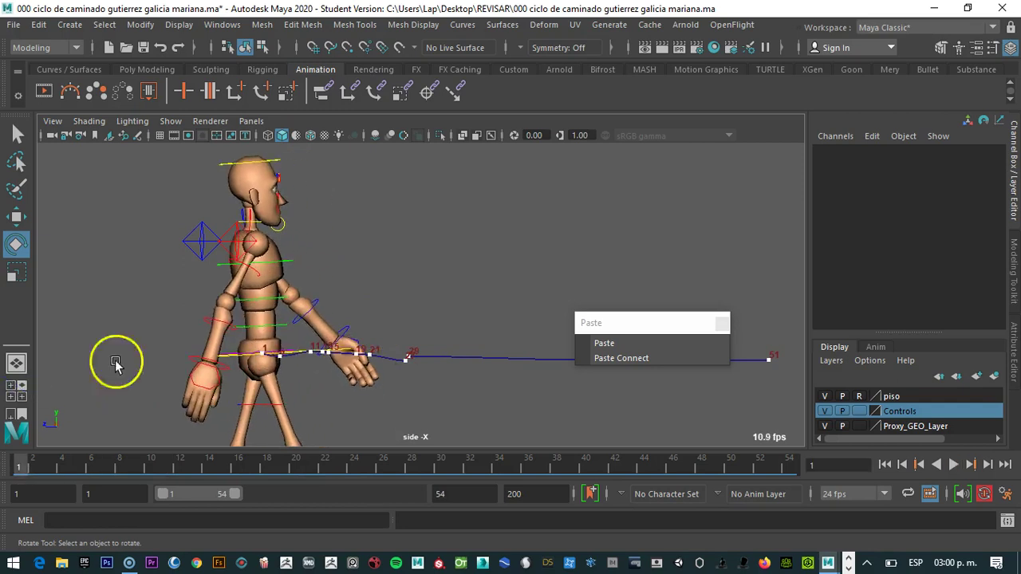
left_click(256, 274)
left_click(259, 270)
left_click(461, 232)
left_click(259, 271)
left_click(185, 451)
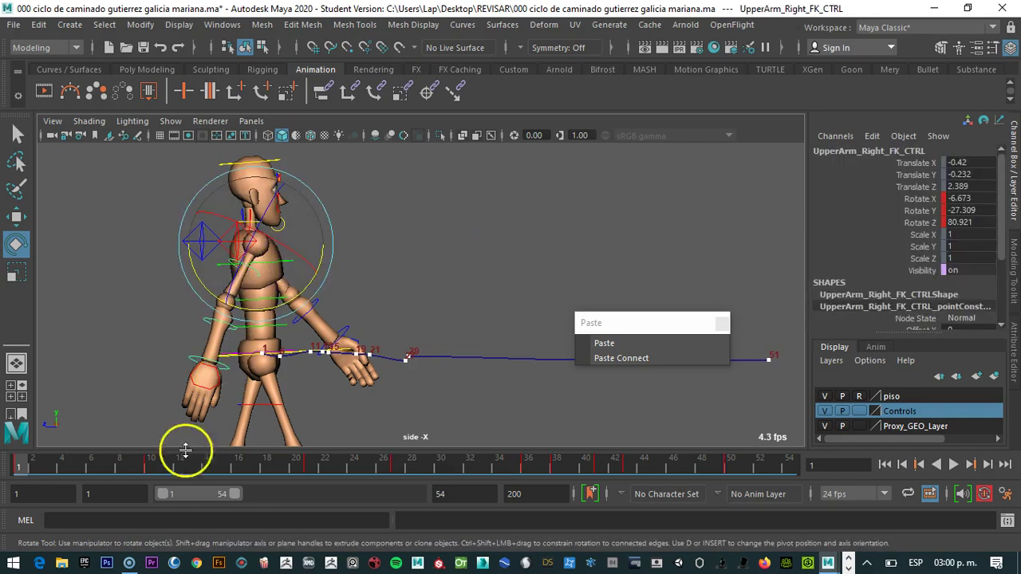
left_click(149, 462)
right_click(149, 462)
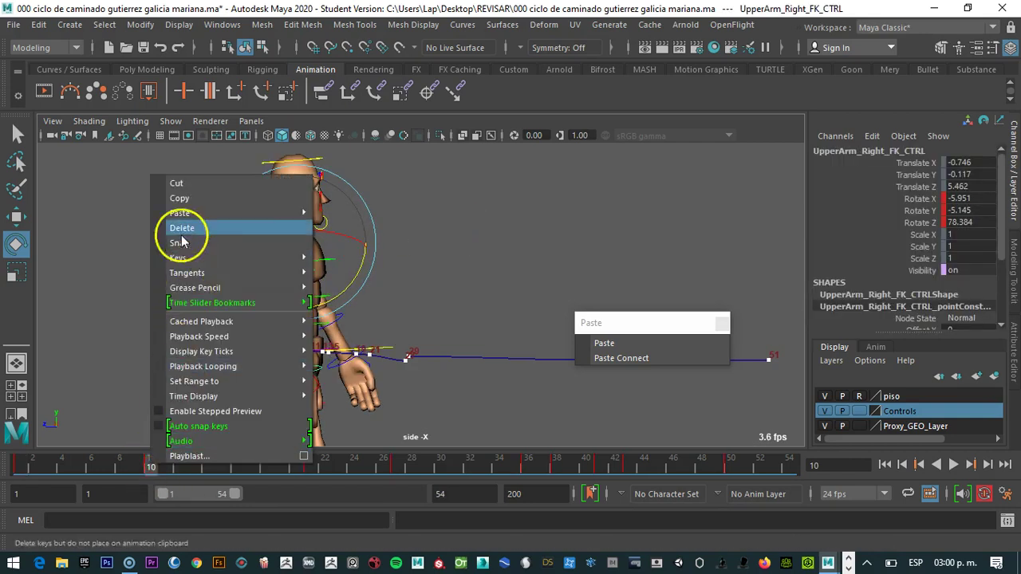
mouse_move(179, 214)
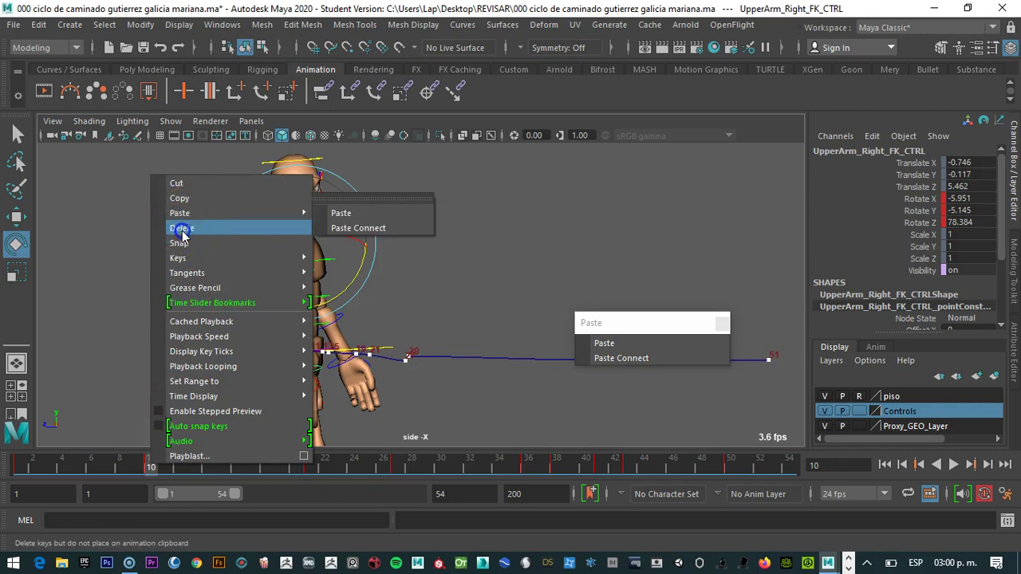
left_click(182, 228)
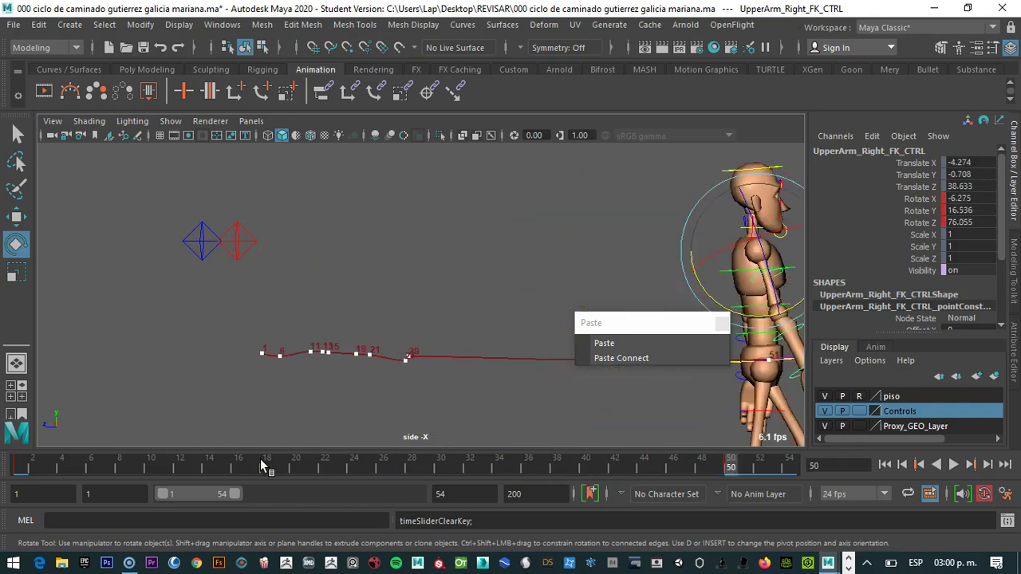
- Return to frame 1 and try to select the left upper arm control beside the chest in wireframe display
left_click(462, 244)
left_click(308, 276)
left_click(240, 429)
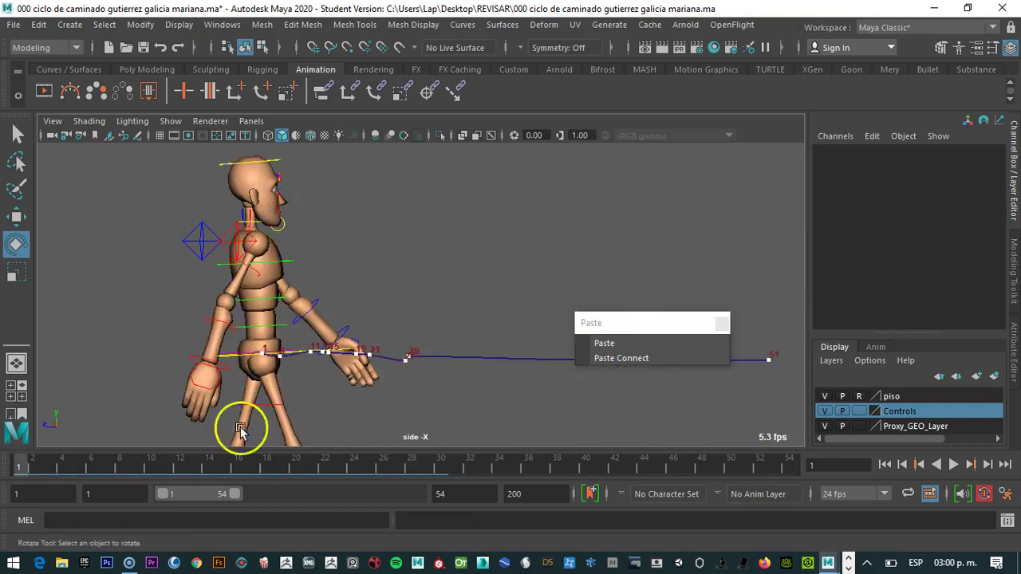
key("4")
left_click(265, 261)
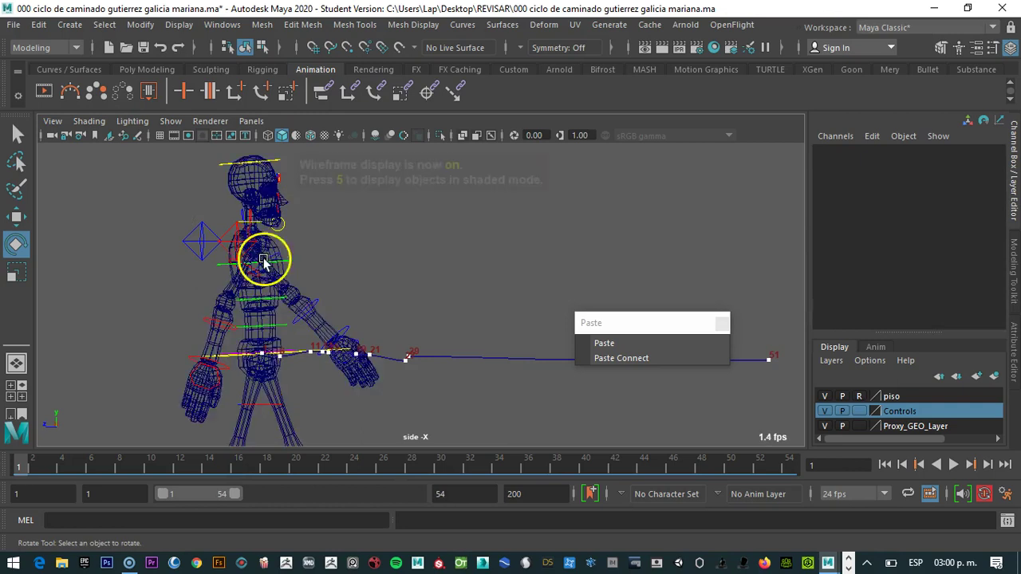
left_click(254, 271)
scroll(253, 271, "up", 2)
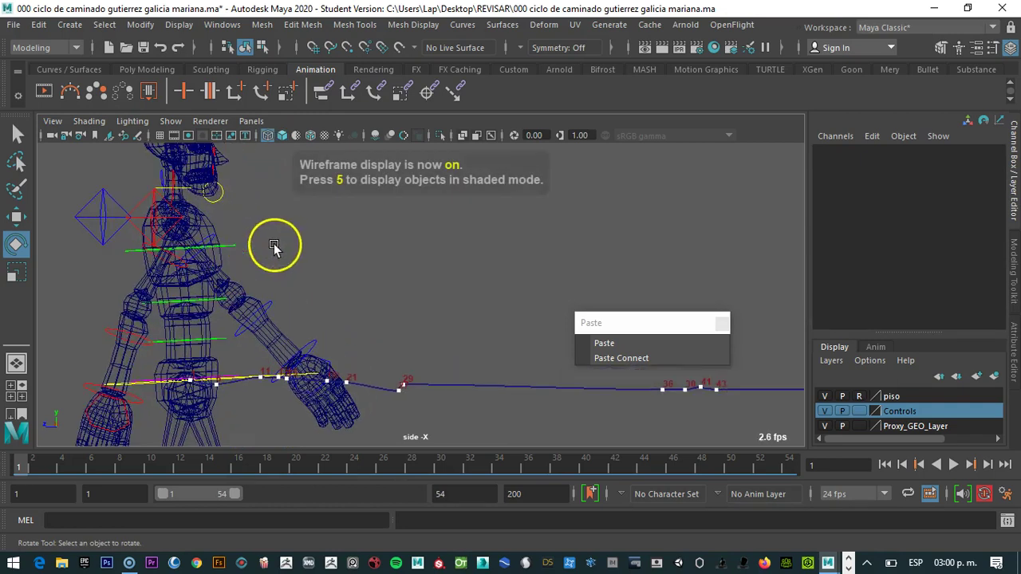
left_click(207, 237)
left_click(236, 233)
left_click(214, 240)
left_click(232, 229)
left_click(206, 236)
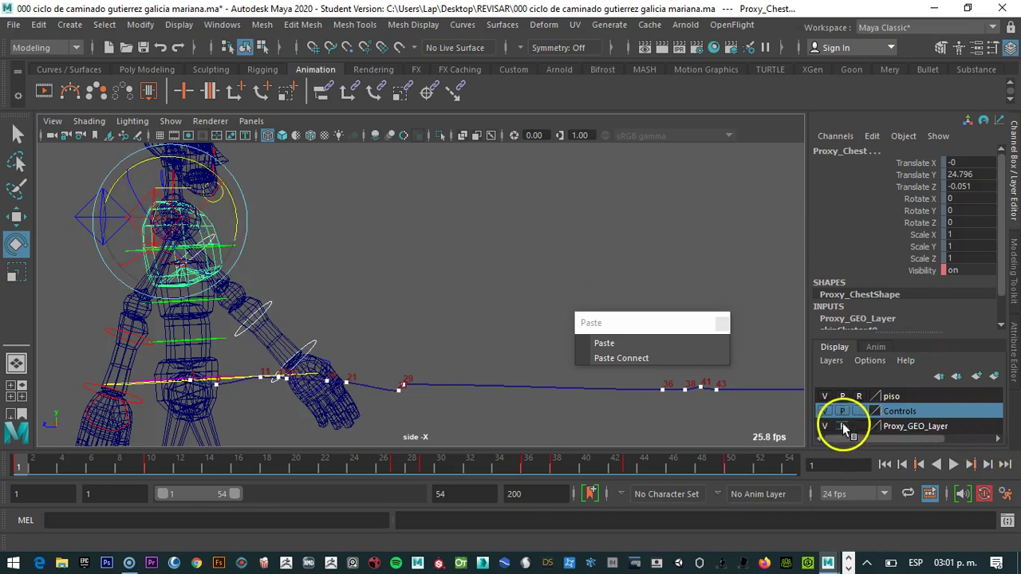
- Try the Reference and Template states of Proxy_GEO_Layer, comparing shaded and wireframe display
left_click(860, 427)
left_click(860, 426)
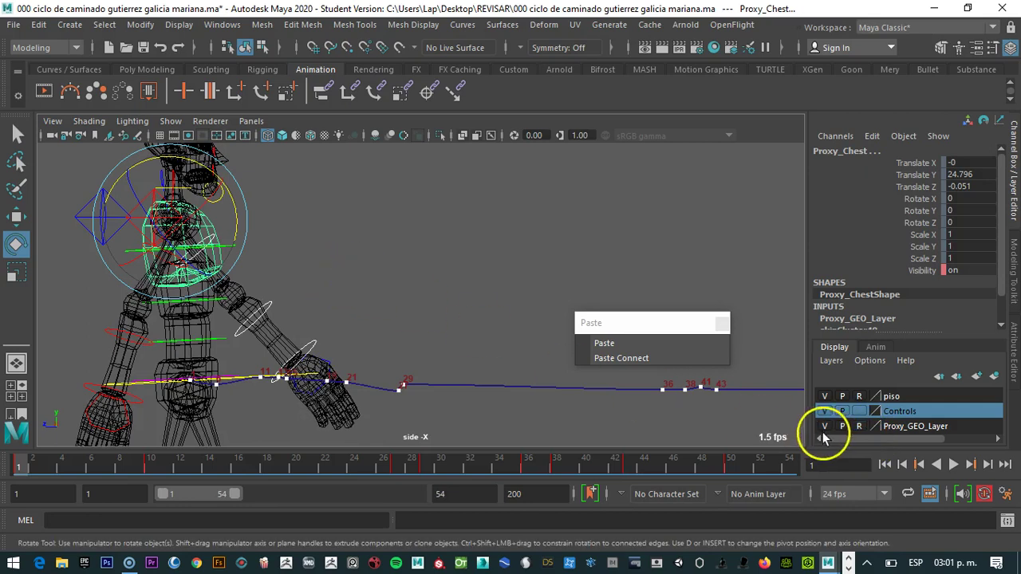
left_click(860, 427)
left_click(858, 426)
left_click(603, 343)
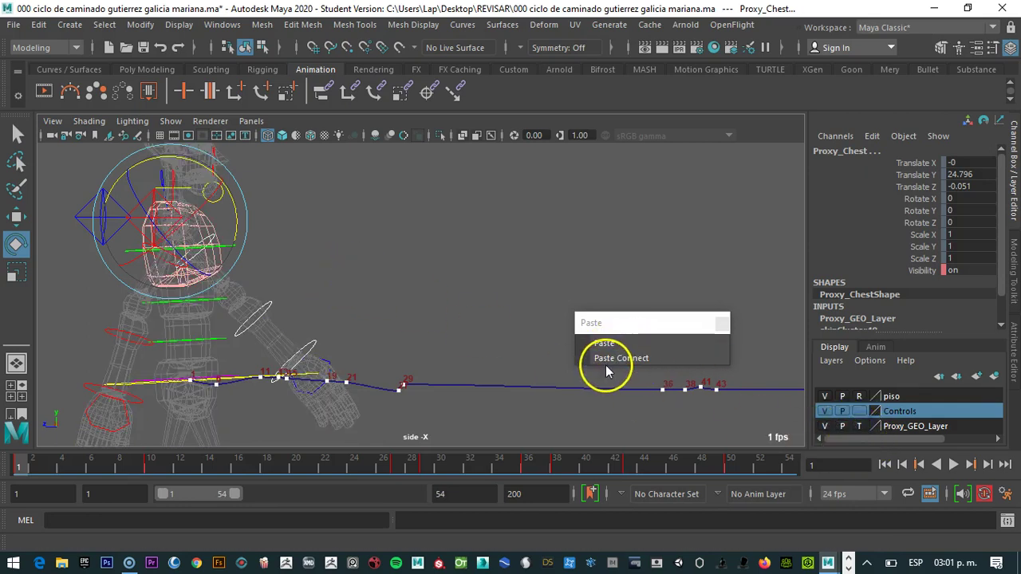
key("5")
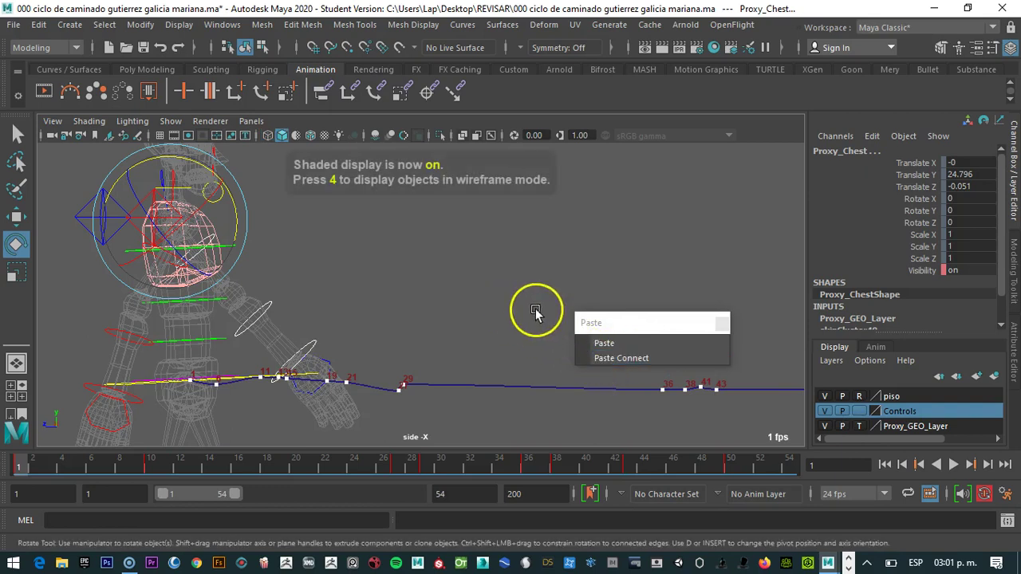
key("4")
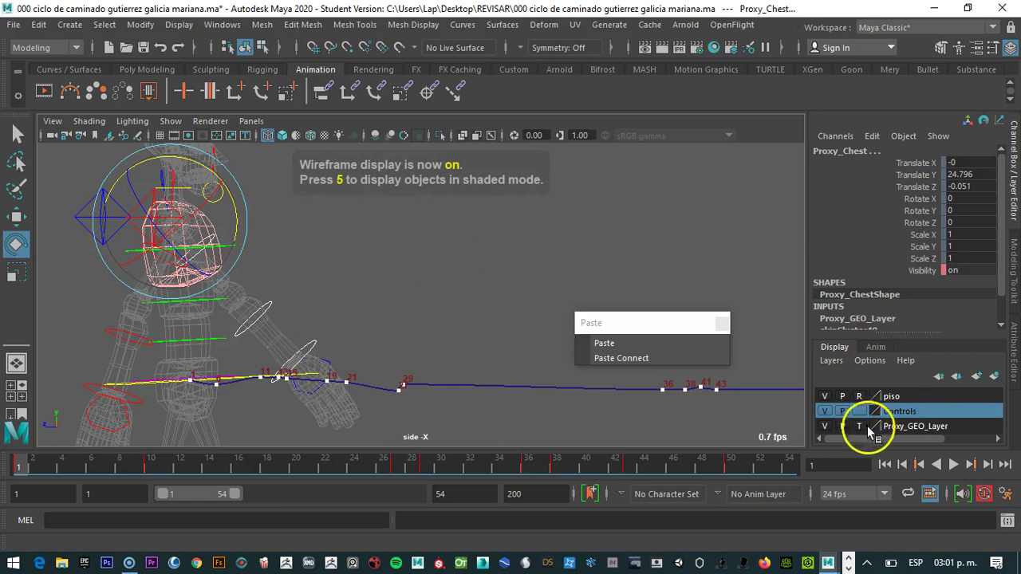
left_click(858, 426)
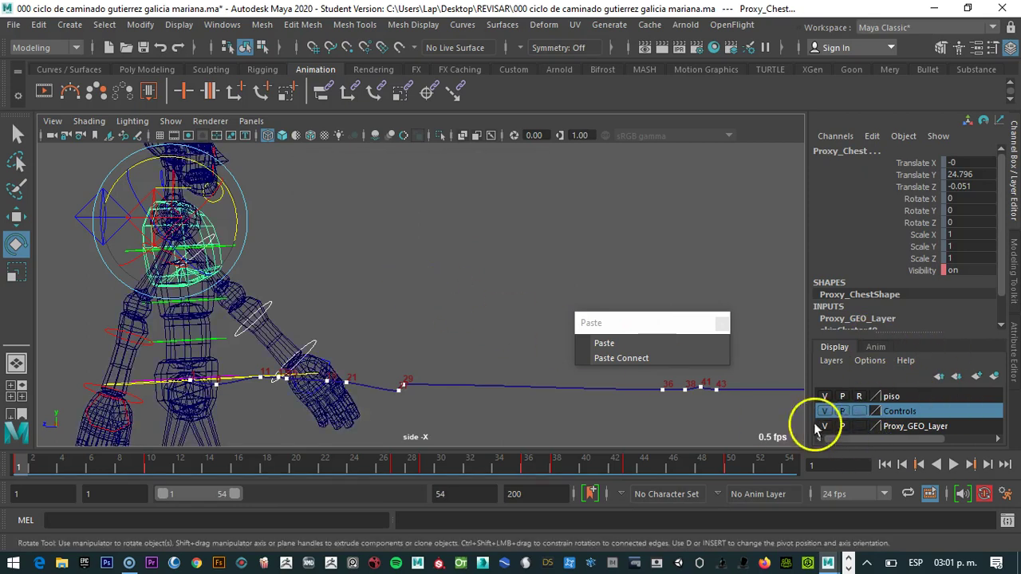
- Set Proxy_GEO_Layer to Reference and return to shaded display with nothing selected
left_click(859, 427)
left_click(859, 426)
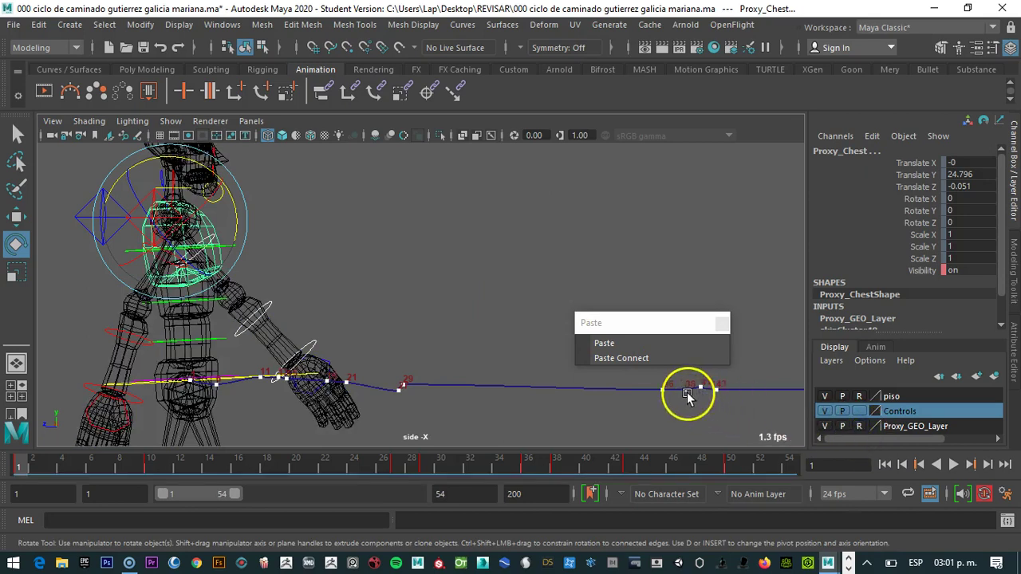
key("5")
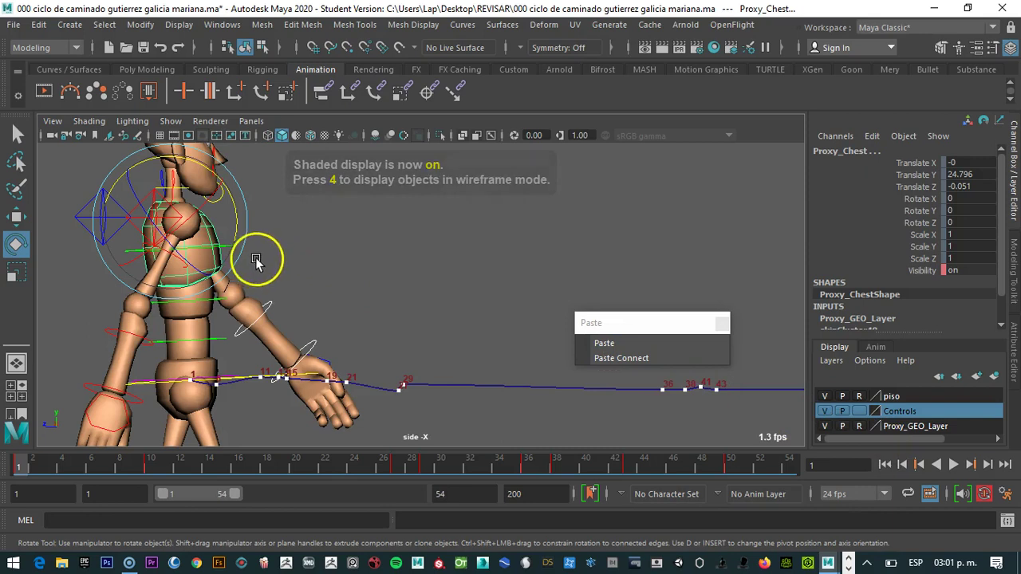
left_click(251, 289)
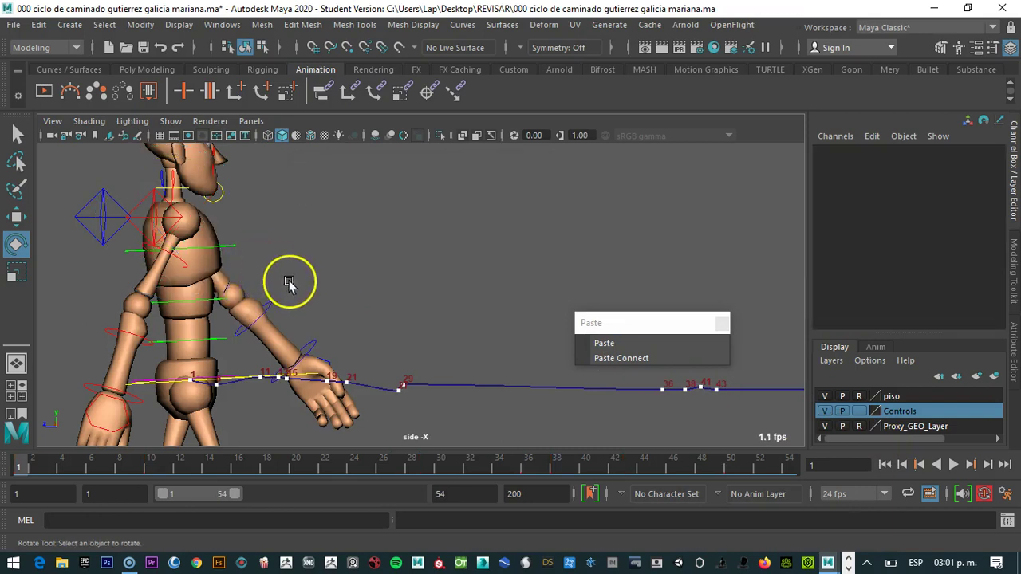
- Restore the previous control selection and rotate the left upper arm at frame 1 to about X 12.124, Y -33.619, Z -82.134, keying its rotation
key("ctrl+z")
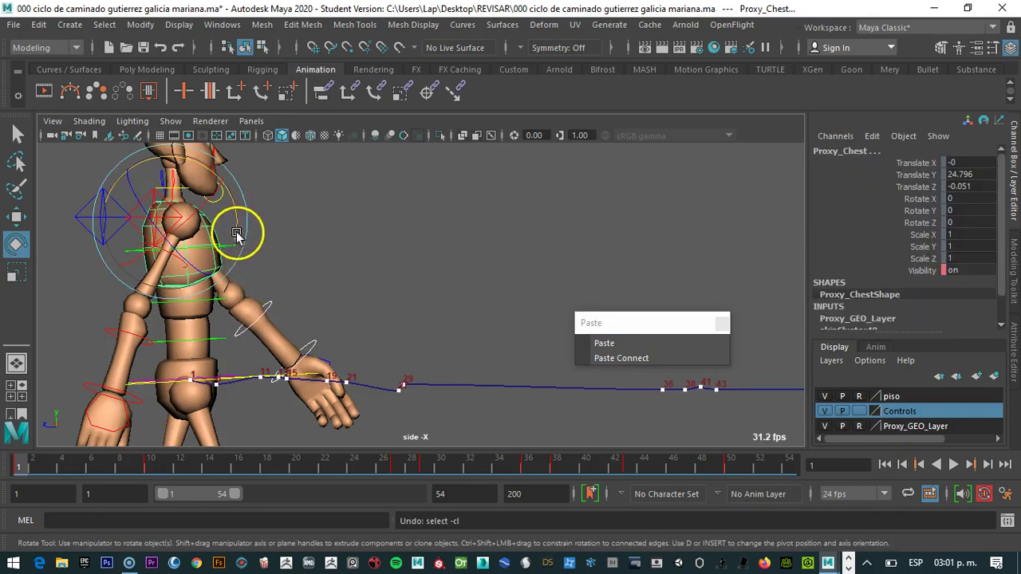
left_click_drag(236, 221, 239, 228)
key("shift+e")
left_click(151, 464)
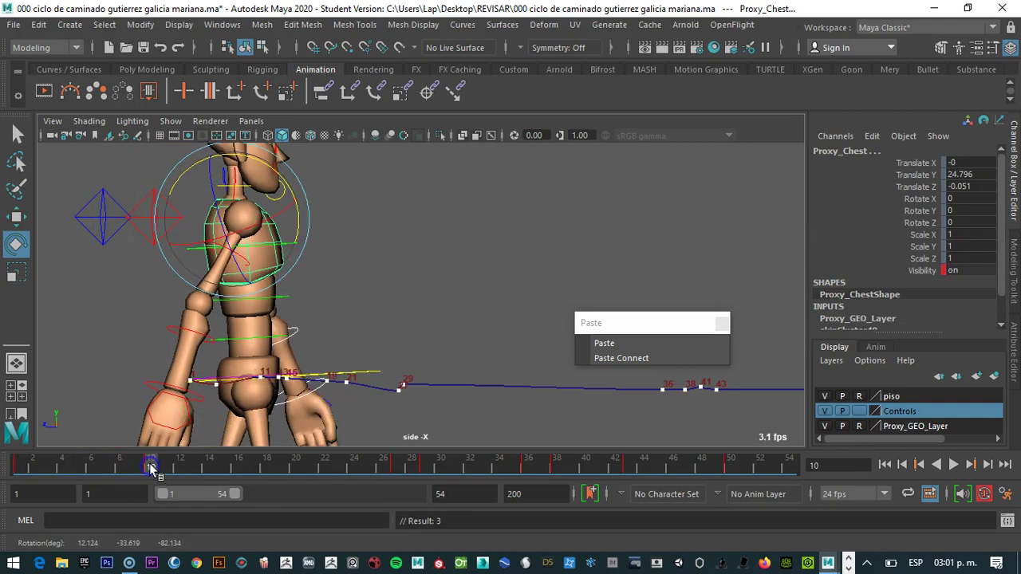
left_click_drag(151, 464, 8, 467)
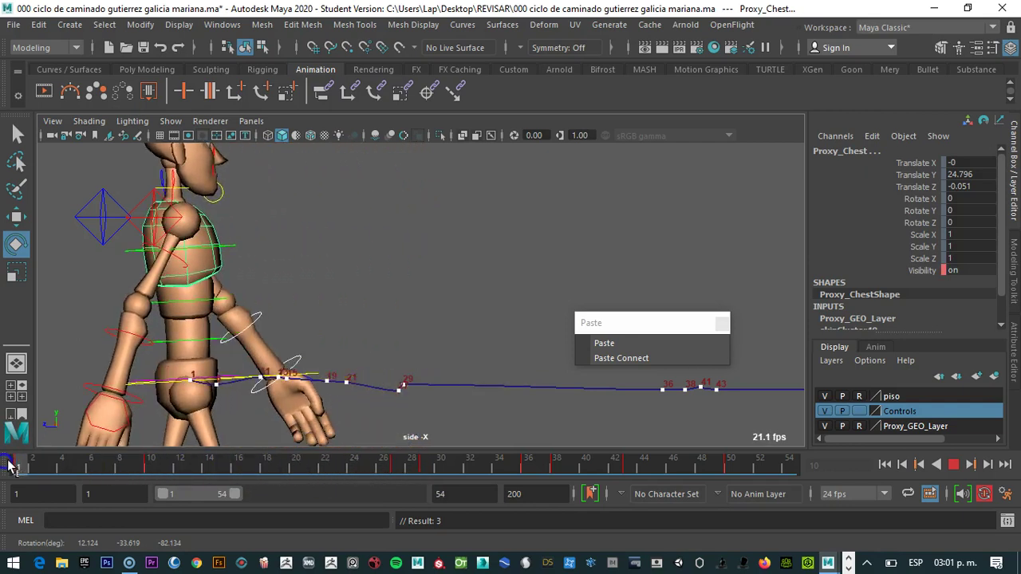
- Select the right upper arm control alone and key its rotation at frame 1
left_click(192, 271)
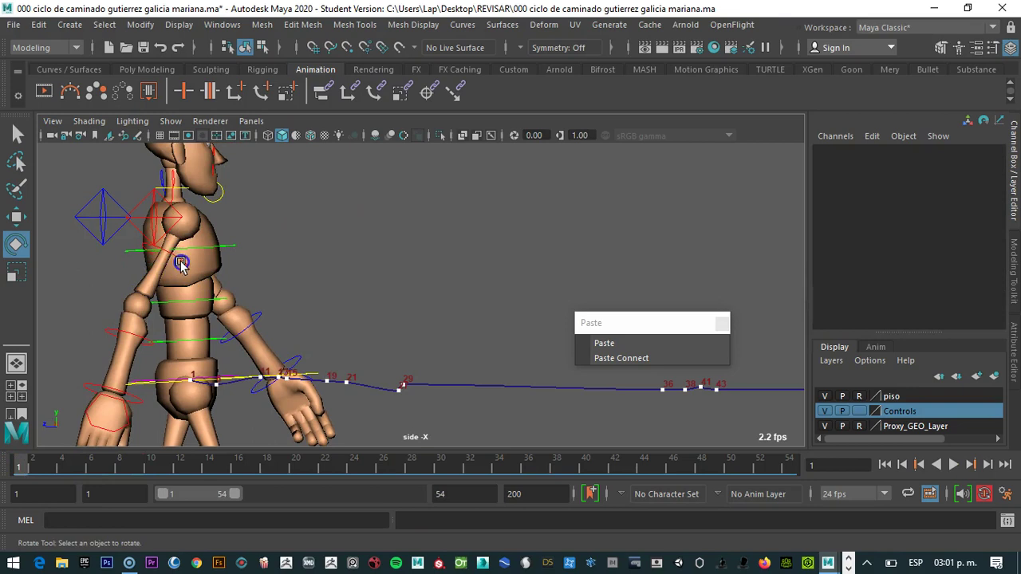
left_click(182, 265)
left_click(163, 343)
left_click(189, 281)
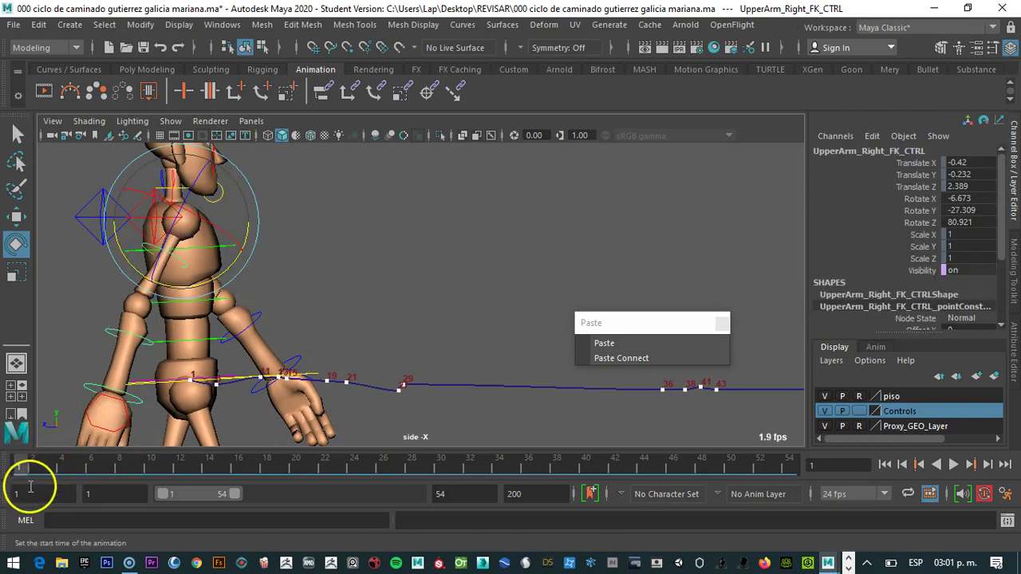
key("shift+e")
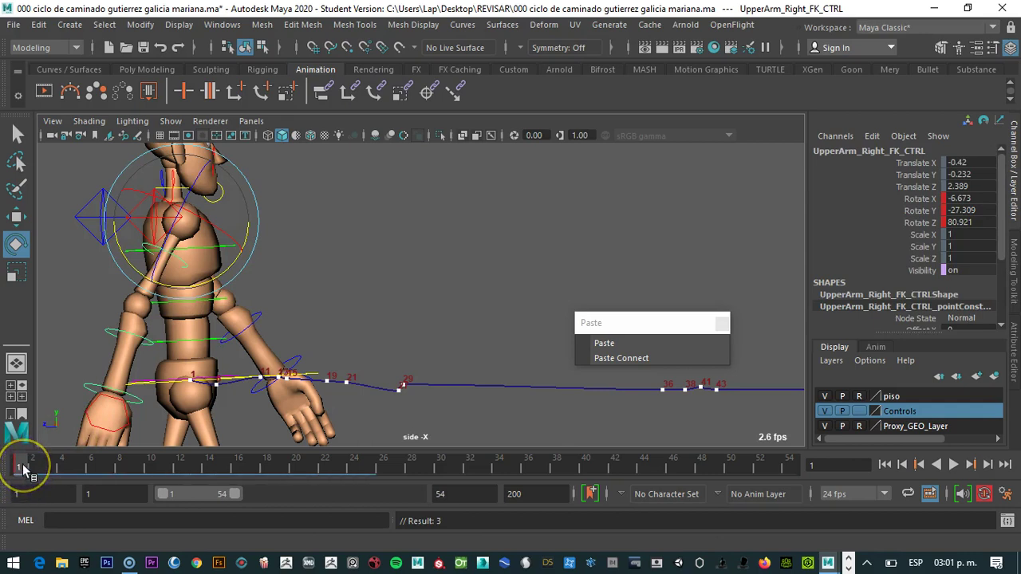
- Swing the right upper arm forward at frame 27 to about X -20.405, Y 34.035, Z 72.561 and key the pose
left_click_drag(22, 471, 396, 473)
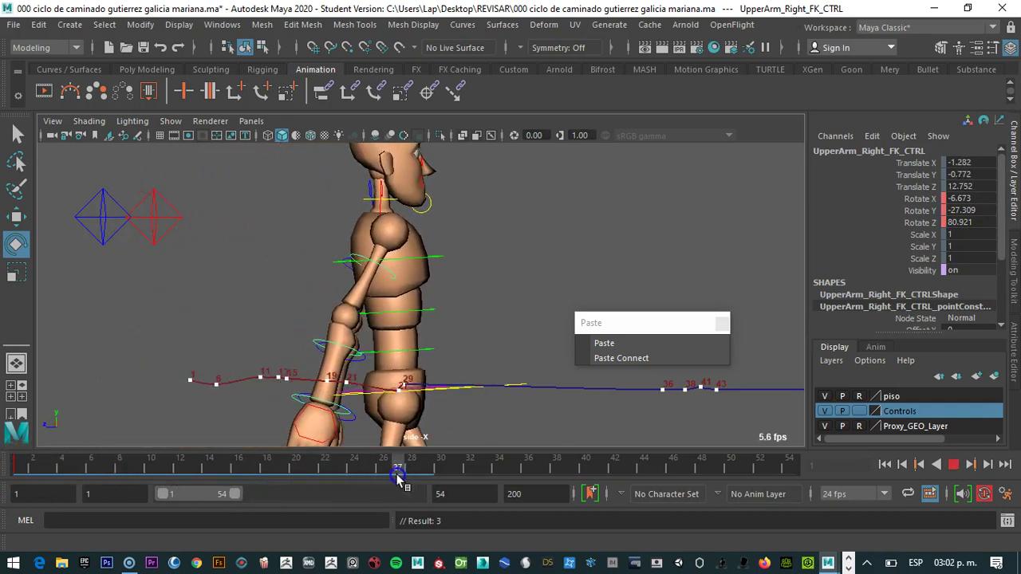
left_click_drag(445, 280, 603, 146)
left_click(407, 455)
mouse_move(399, 465)
left_mouse_down()
mouse_move(171, 467)
mouse_move(95, 462)
mouse_move(231, 463)
mouse_move(25, 454)
mouse_move(414, 471)
mouse_move(400, 471)
left_mouse_up()
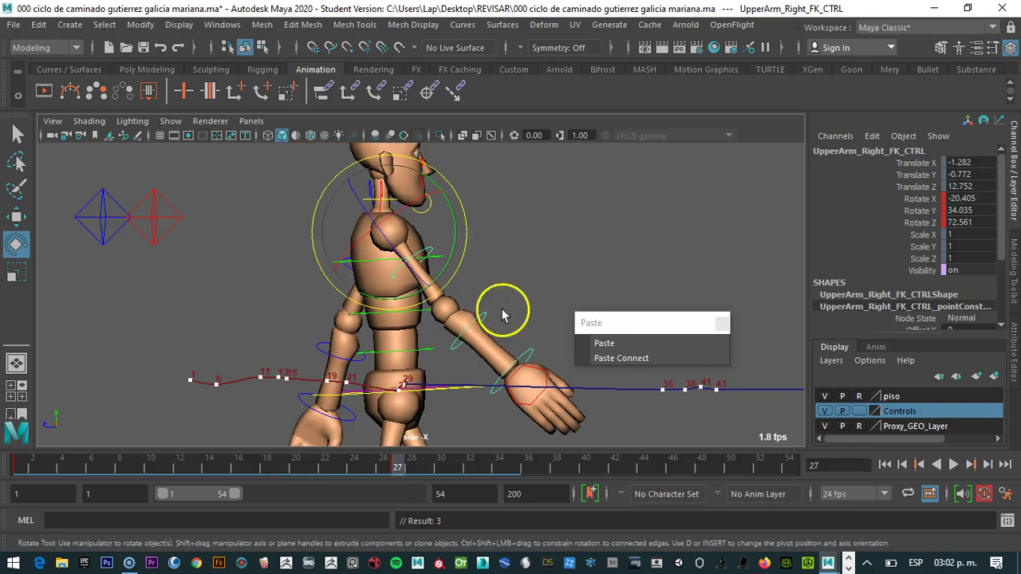
- Select the left upper arm control, delete its key at frame 29, and review the arm swing back to frame 1
left_click(531, 263)
left_click(343, 364)
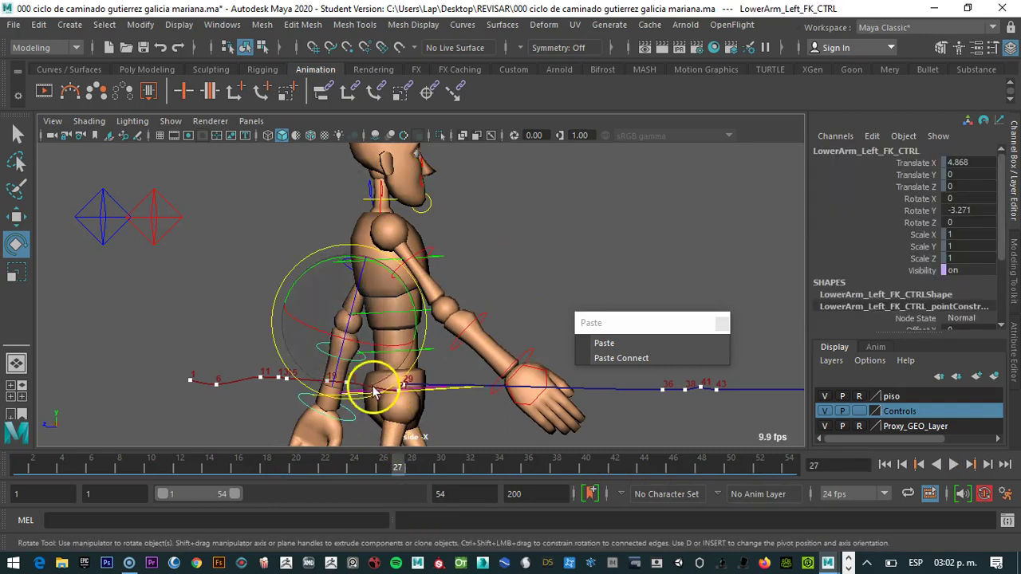
left_click(326, 278)
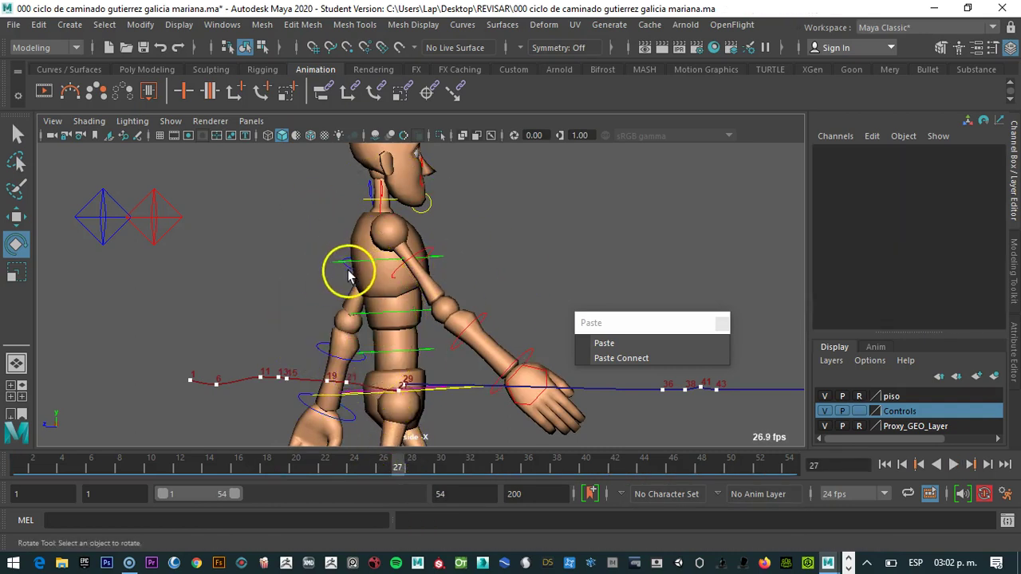
left_click(348, 272)
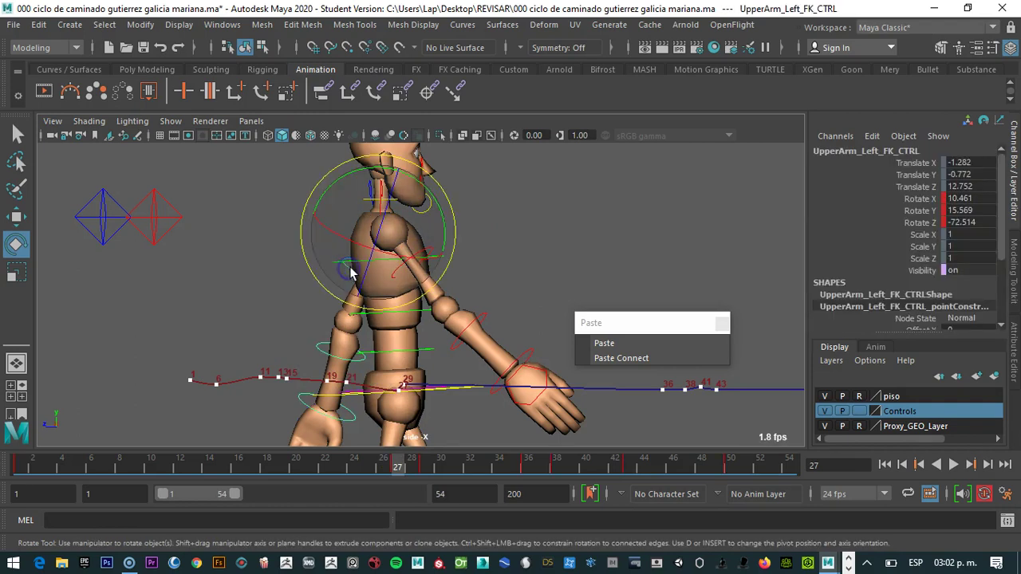
left_click(422, 469)
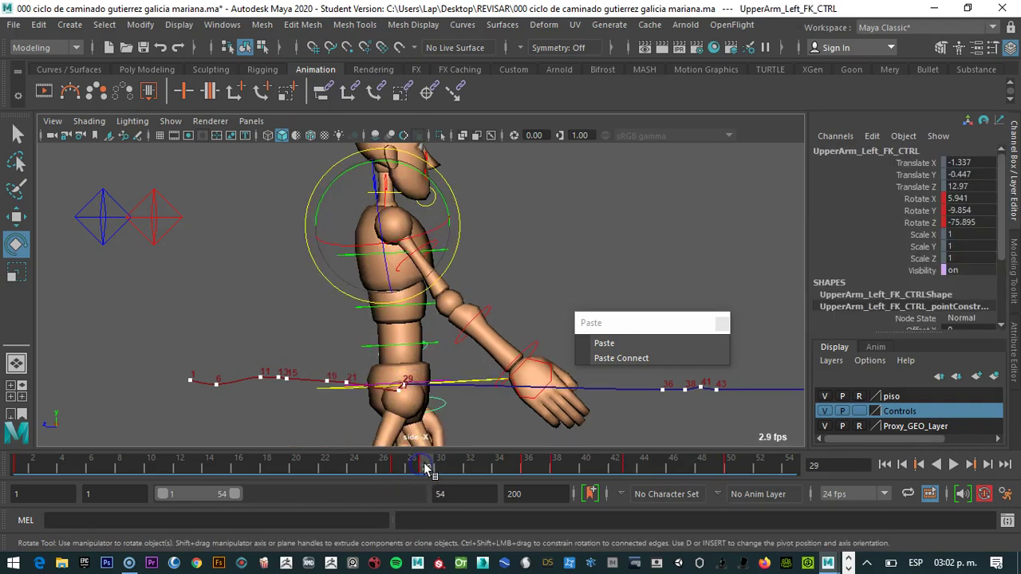
right_click(424, 467)
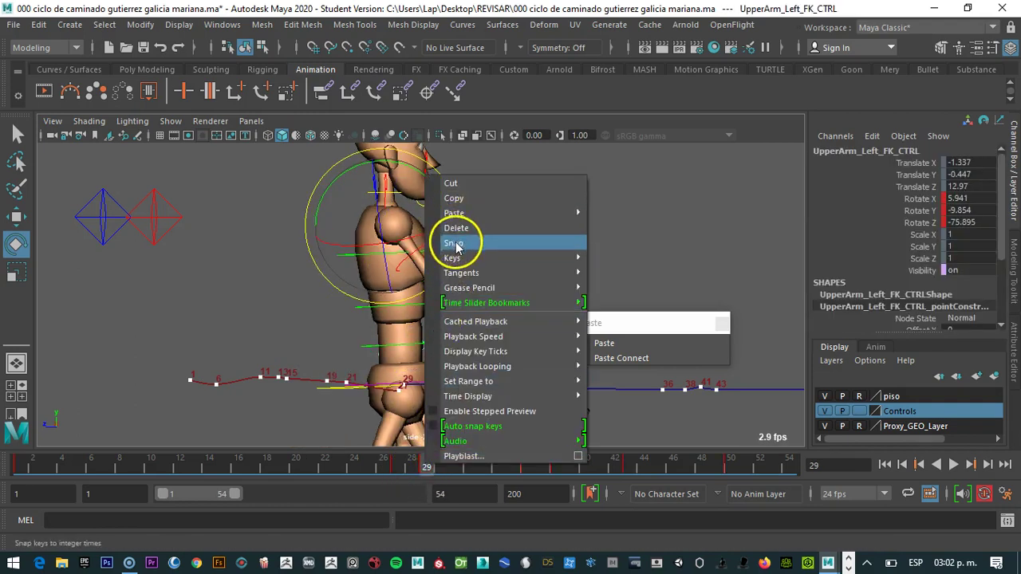
left_click(456, 228)
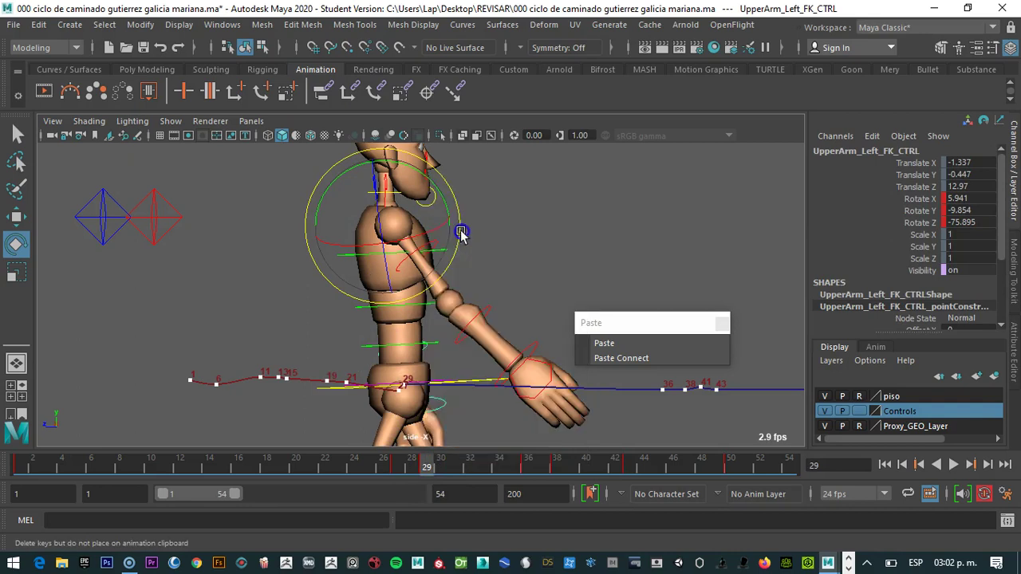
left_click_drag(422, 469, 165, 417)
scroll(577, 211, "down", 3)
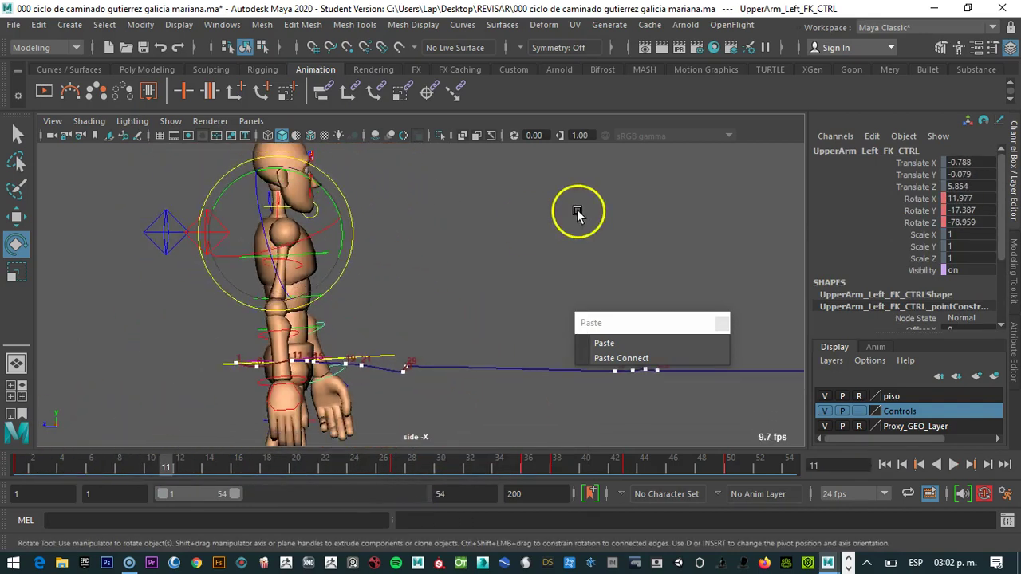
left_click_drag(163, 467, 22, 485)
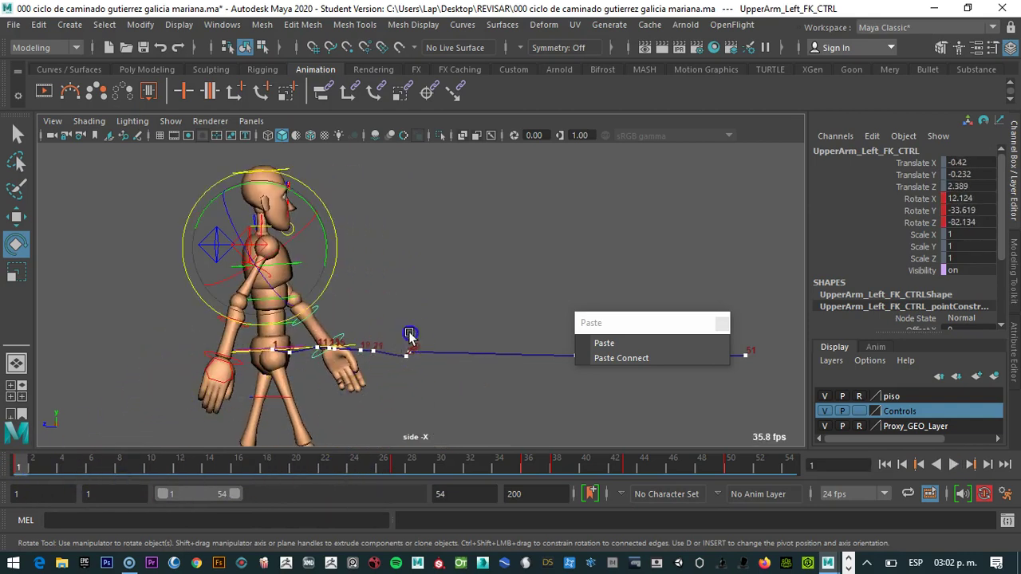
- Select the left hand control and delete its keys at frames 10 and 15, returning to frame 1
left_click(409, 335)
left_click(340, 353)
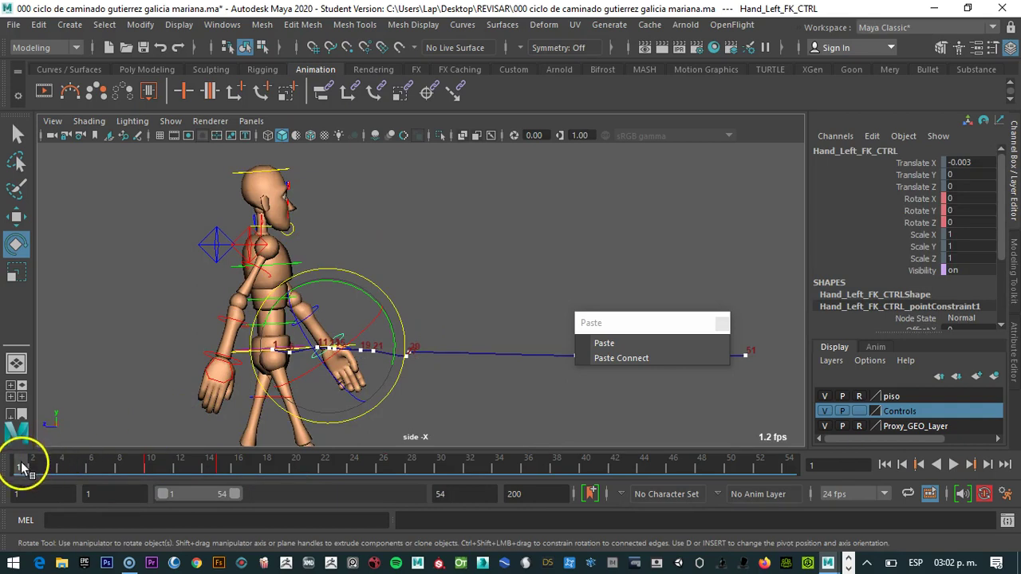
left_click(148, 467)
right_click(148, 466)
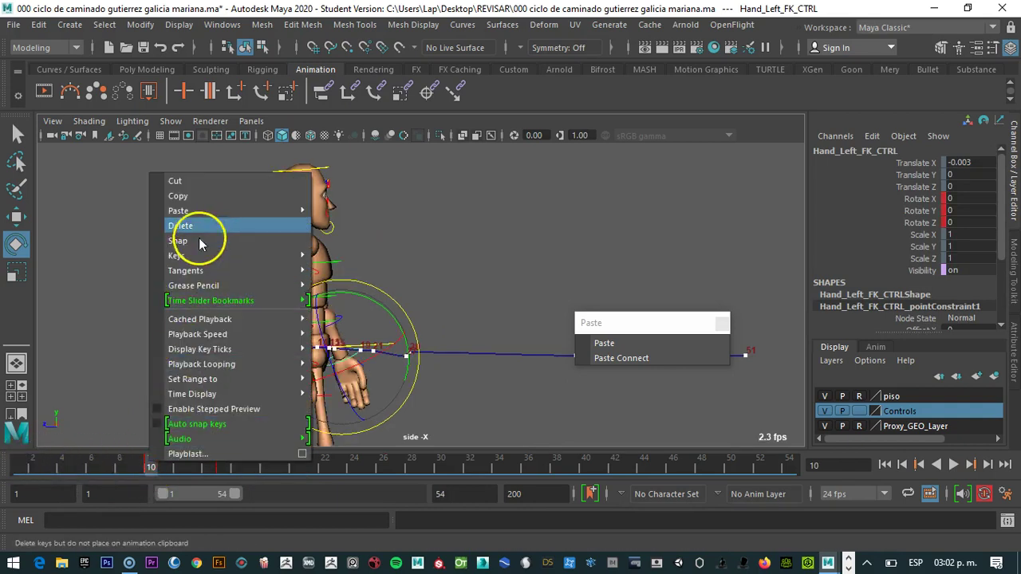
left_click(197, 232)
left_click(219, 469)
key("g")
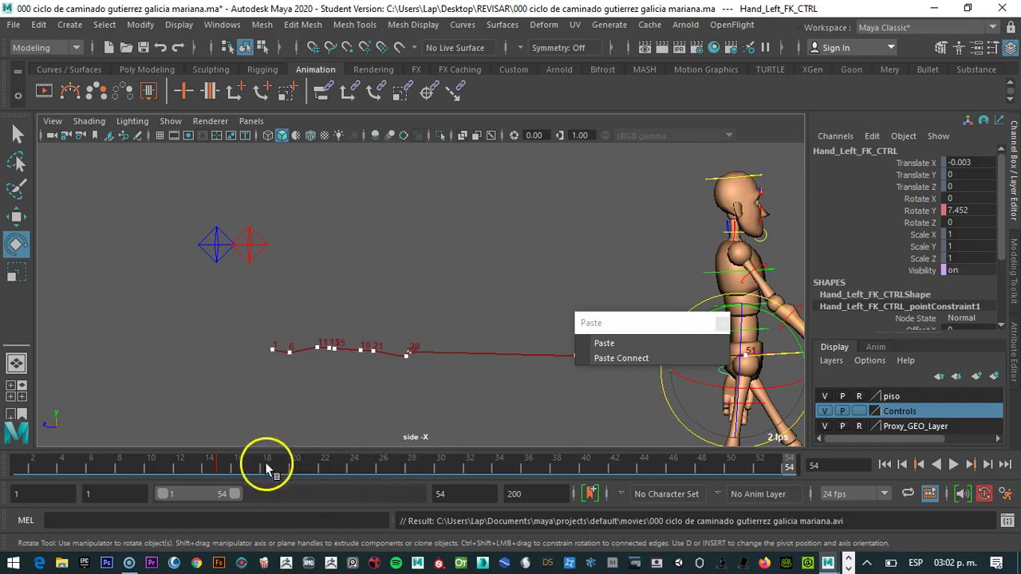
left_click(217, 462)
right_click(220, 462)
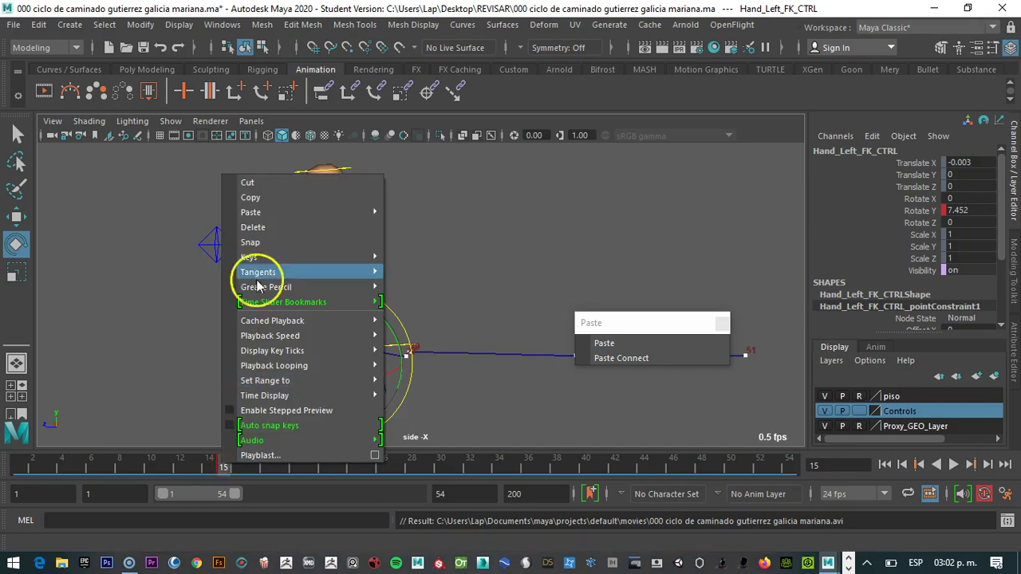
left_click(253, 228)
left_click_drag(218, 461, 18, 463)
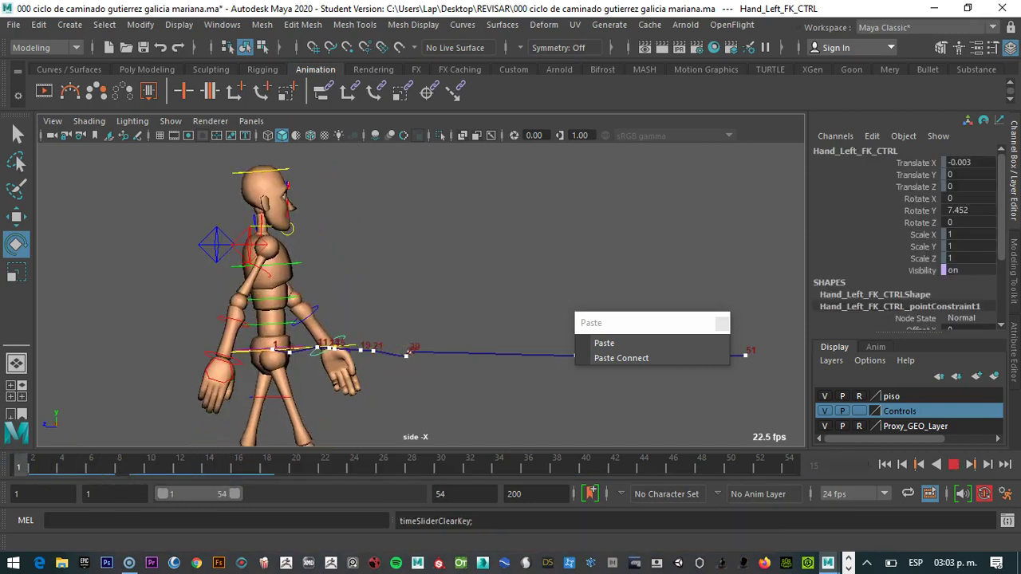
- Select the right hand control and delete its key at frame 10
left_click(209, 355)
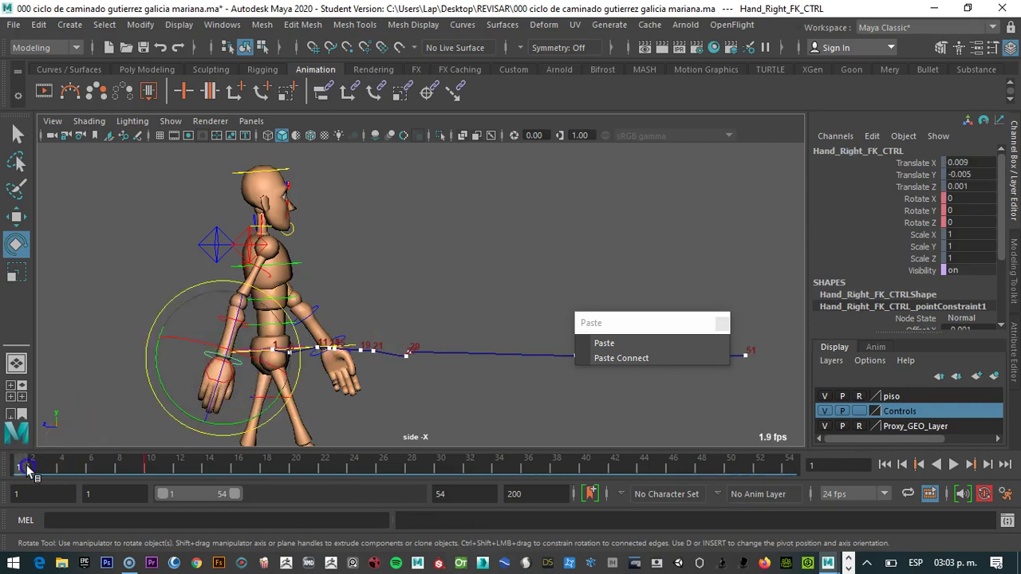
left_click(148, 464)
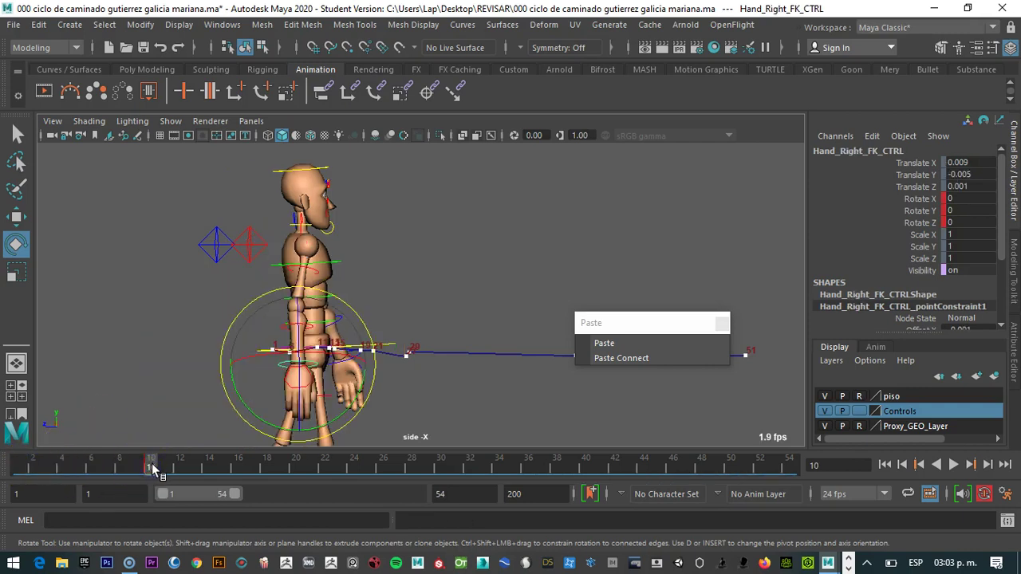
right_click(152, 463)
left_click(184, 229)
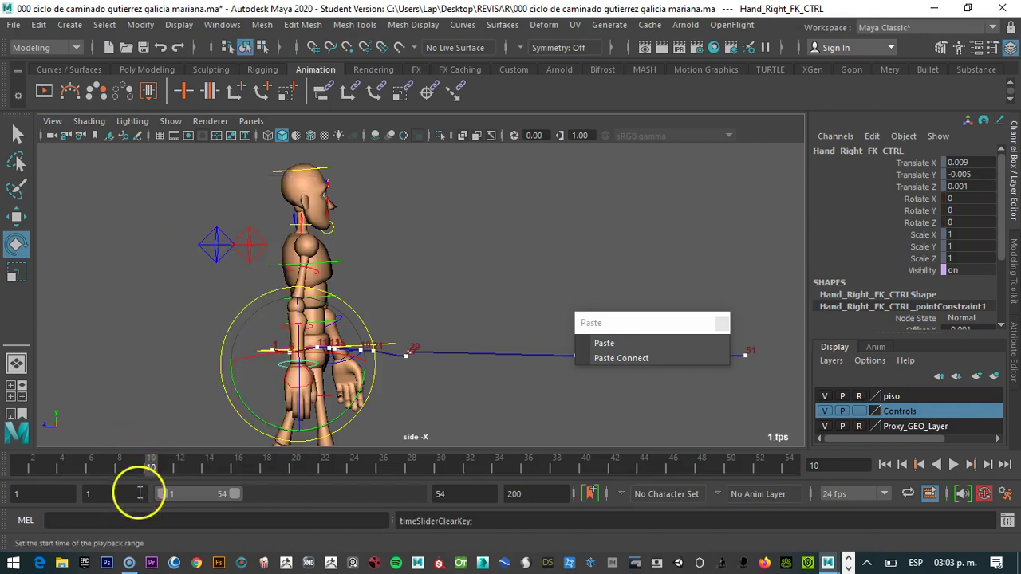
- Bend the right hand backward at frame 3 to about -17.908 in Rotate Y and key its rotation
left_click_drag(150, 467, 46, 468)
left_click(82, 467)
left_click_drag(275, 402, 247, 425)
left_click(64, 467)
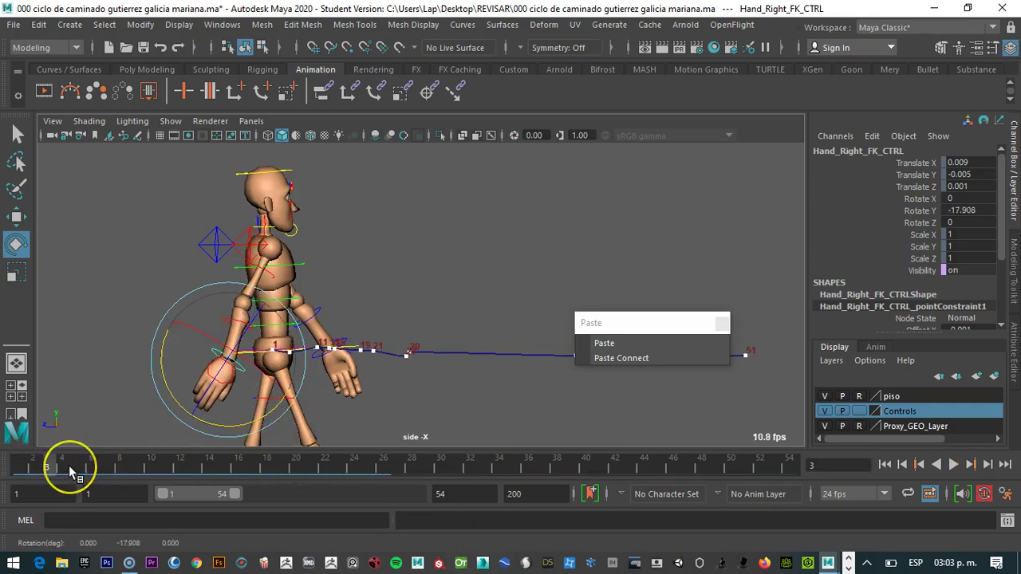
left_click(63, 468)
- Bend the right hand slightly further back at frame 5, then ease it to about -4.299 in Rotate Y at frame 12
left_click_drag(45, 466, 77, 471)
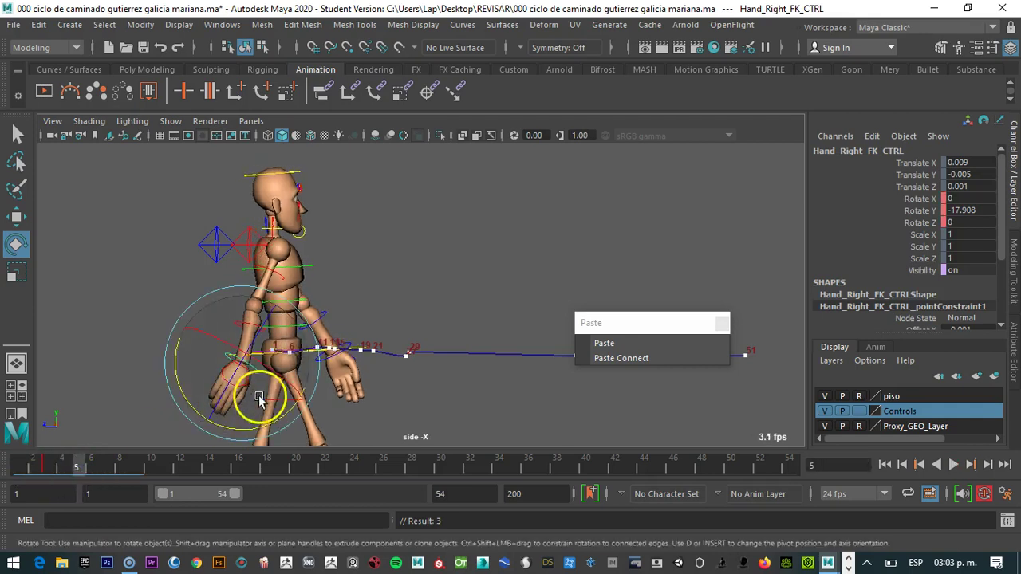
left_click_drag(282, 414, 275, 427)
left_click_drag(78, 471, 184, 465)
left_click_drag(385, 394, 290, 425)
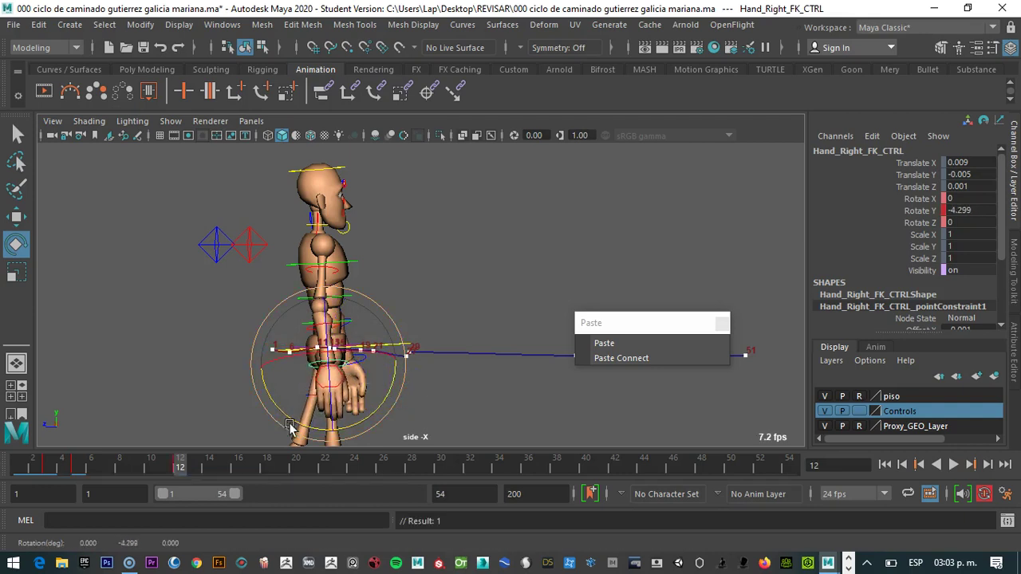
- Tilt the right hand up at frame 25 to about 9.303 in Rotate Y and review its motion back to frame 7
left_click_drag(180, 468, 364, 466)
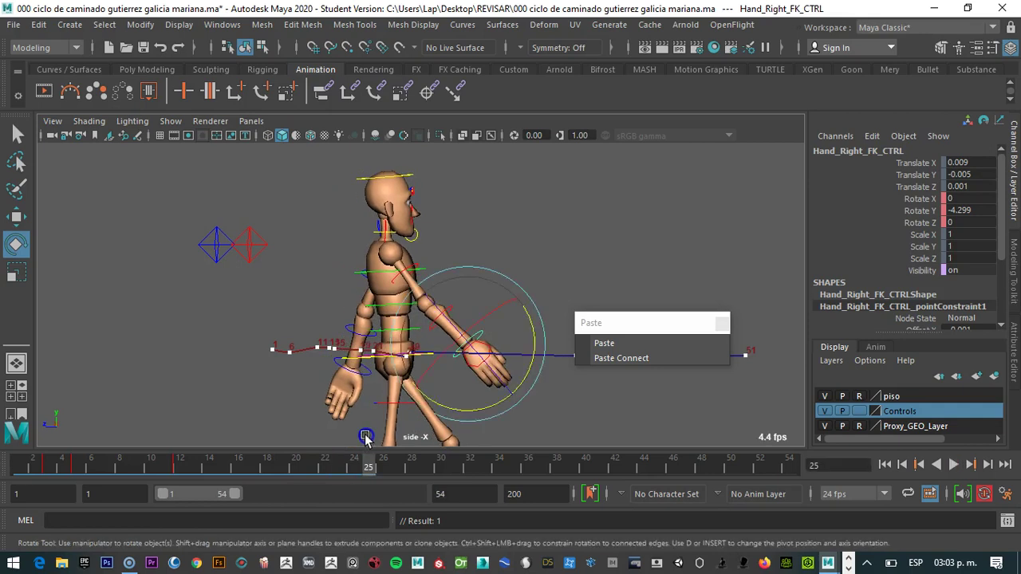
left_click_drag(539, 342, 558, 319)
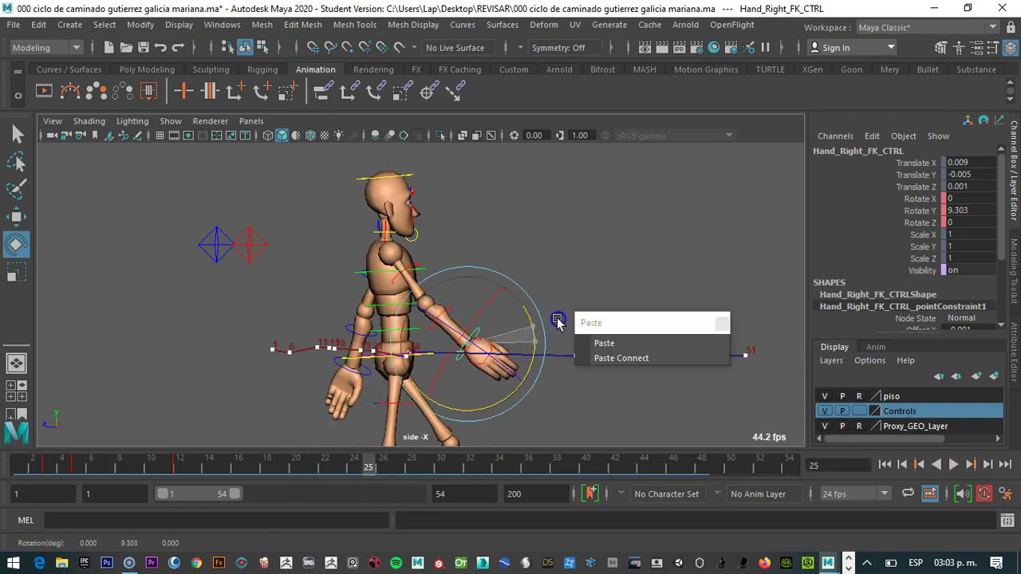
left_click(366, 430)
left_click_drag(367, 471, 103, 453)
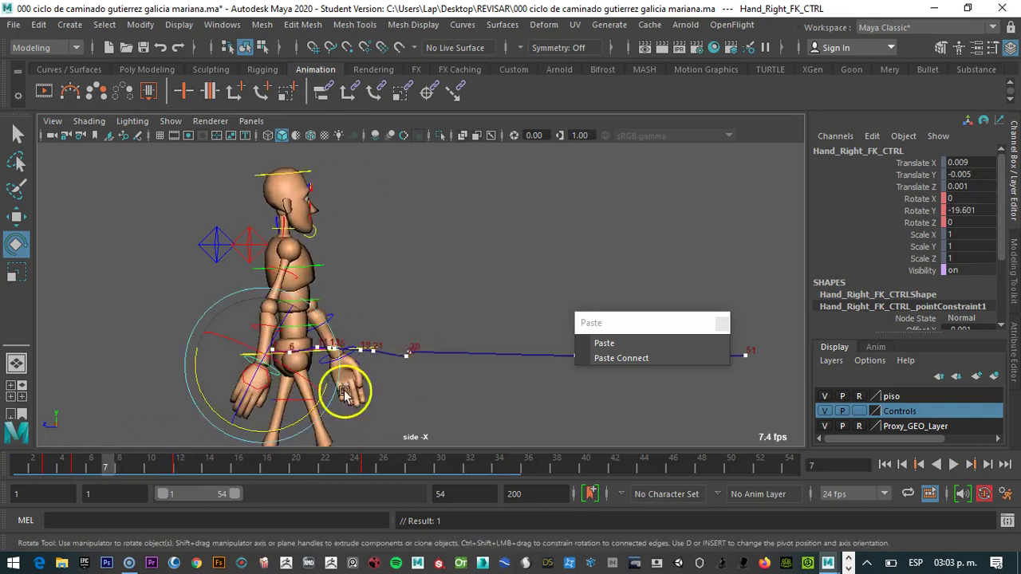
- Select the left hand control, raise the hand at frame 1 to about -18.881 in Rotate Y, and key its rotation
left_click(344, 373)
left_click(327, 366)
left_click_drag(146, 462, 10, 468)
left_click_drag(354, 319, 356, 252)
left_click(161, 392)
key("shift+e")
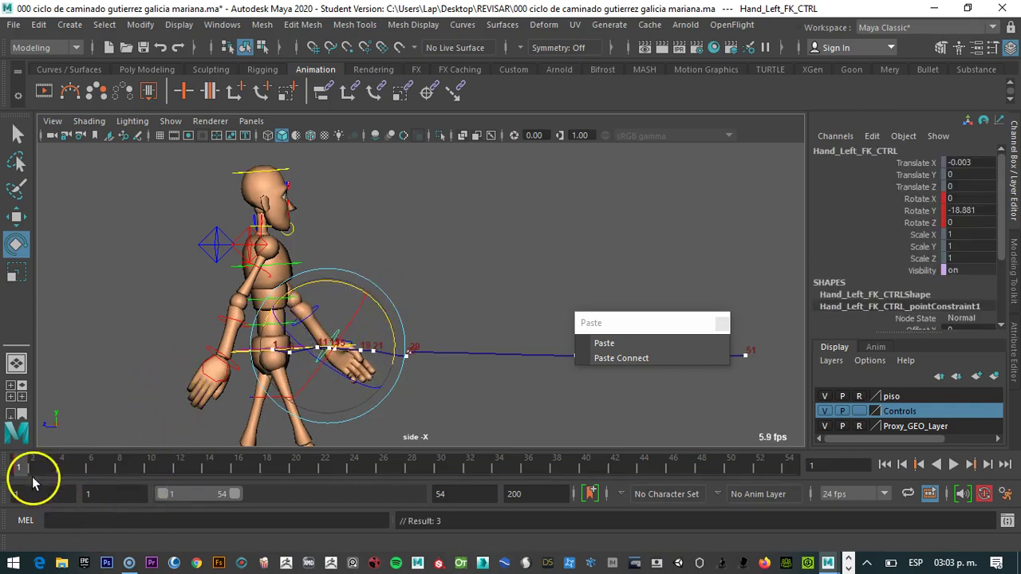
- Raise the left hand to about -25.181 in Rotate Y at frame 6, then rotate it back down at frame 17
left_click_drag(22, 471, 91, 470)
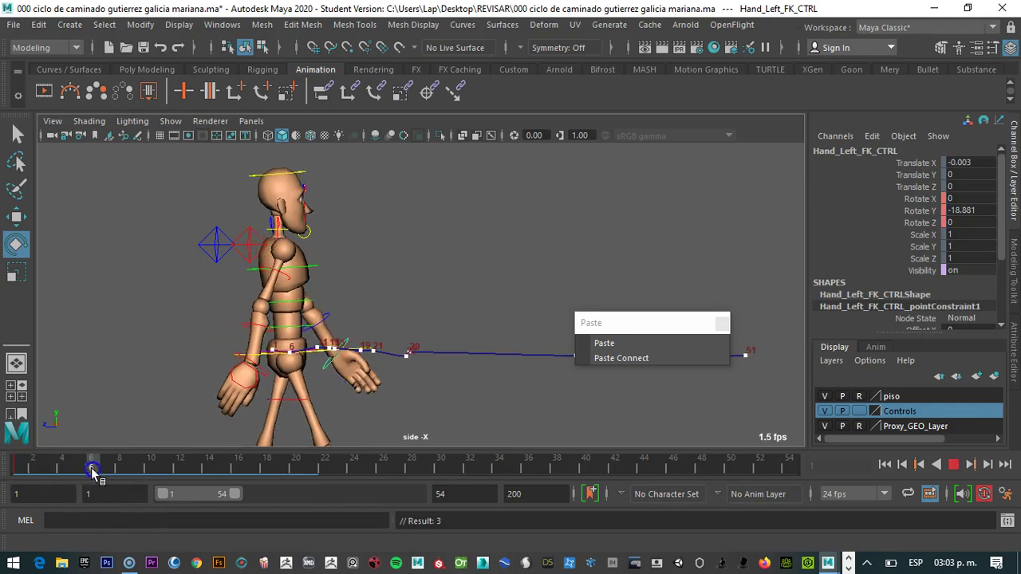
left_click(411, 339)
left_click_drag(398, 335, 406, 323)
left_click_drag(91, 469, 254, 449)
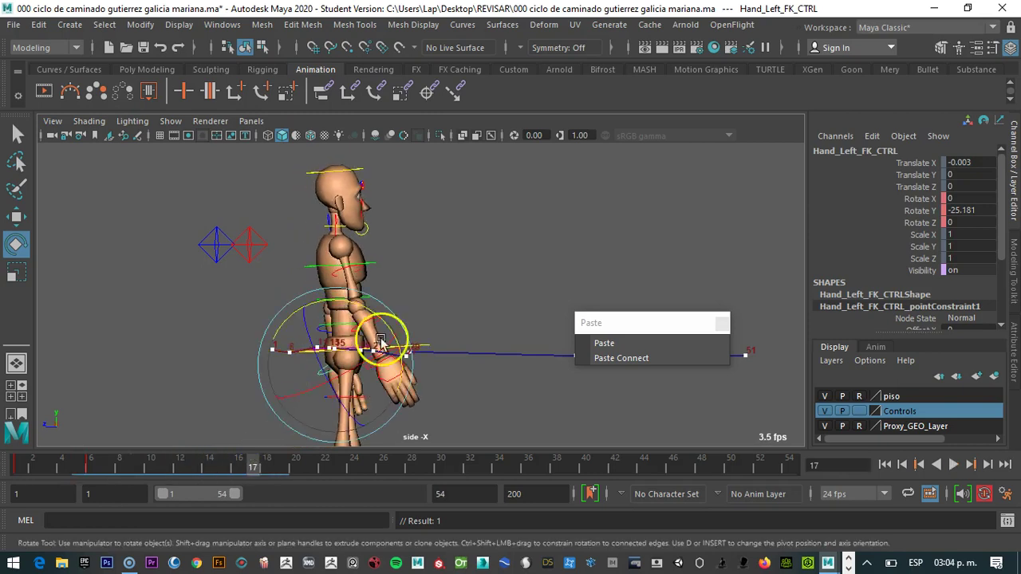
left_click_drag(396, 312, 419, 337)
- Bend the left hand backward to about 14.121 in Rotate Y at frame 26 and about 19.645 at frame 28
left_click_drag(234, 455, 381, 456)
left_click_drag(420, 329, 440, 347)
left_click_drag(382, 462, 410, 466)
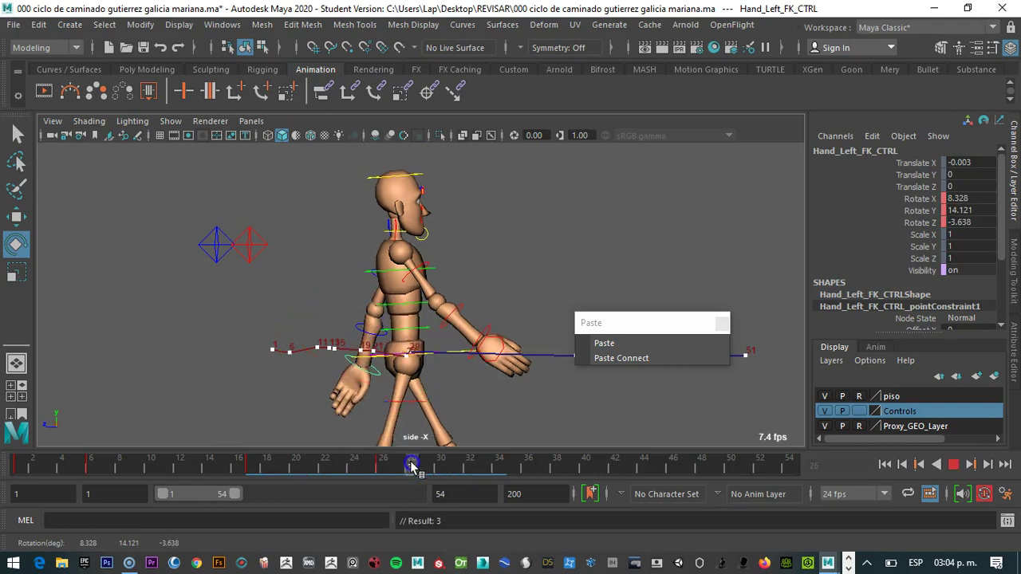
left_click_drag(420, 361, 427, 381)
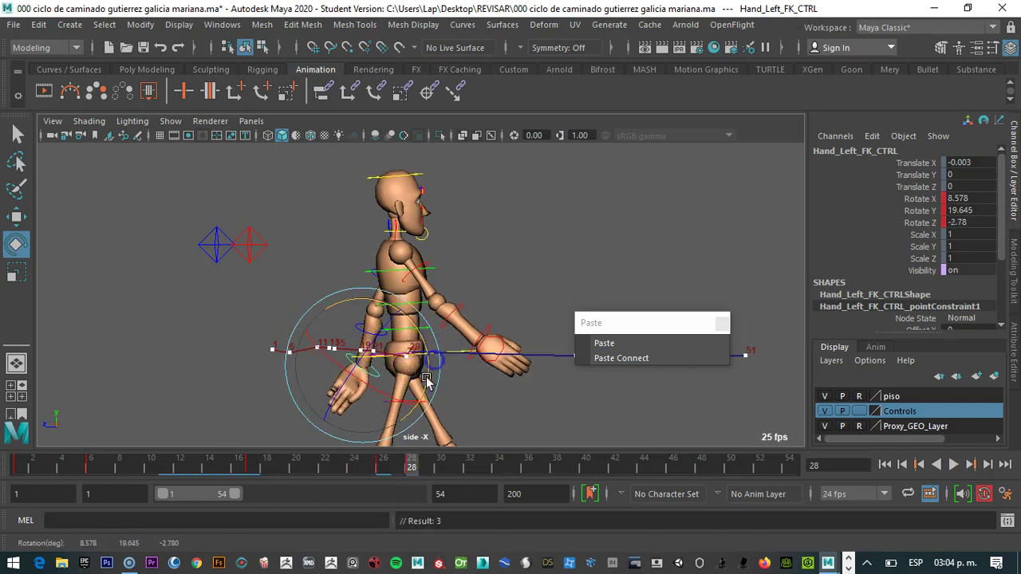
- Select the right hand's Hand_Right_CTRL control and key it at frame 1
left_click_drag(407, 464, 46, 465)
left_click(213, 371)
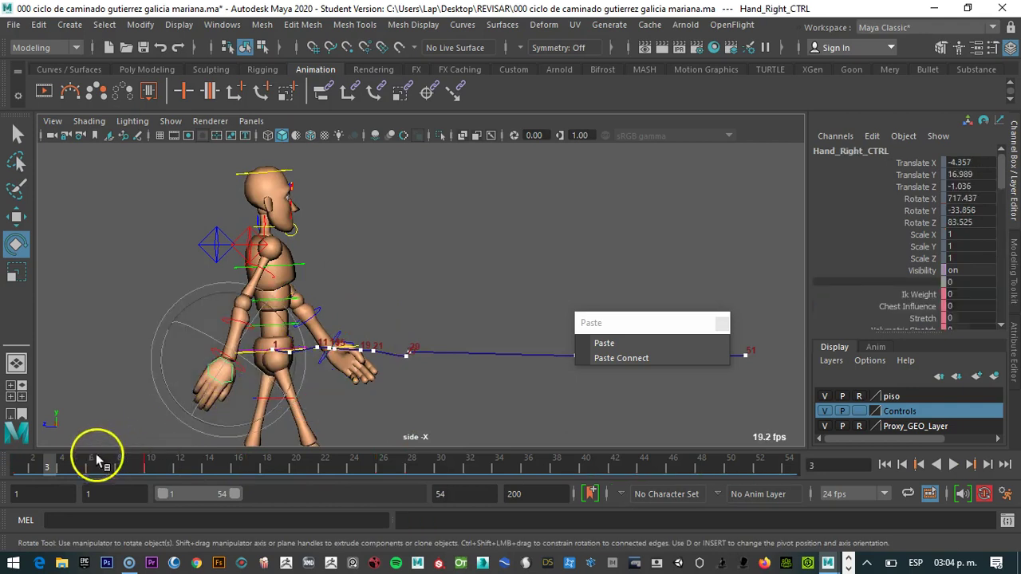
key("alt+v")
left_click(16, 471)
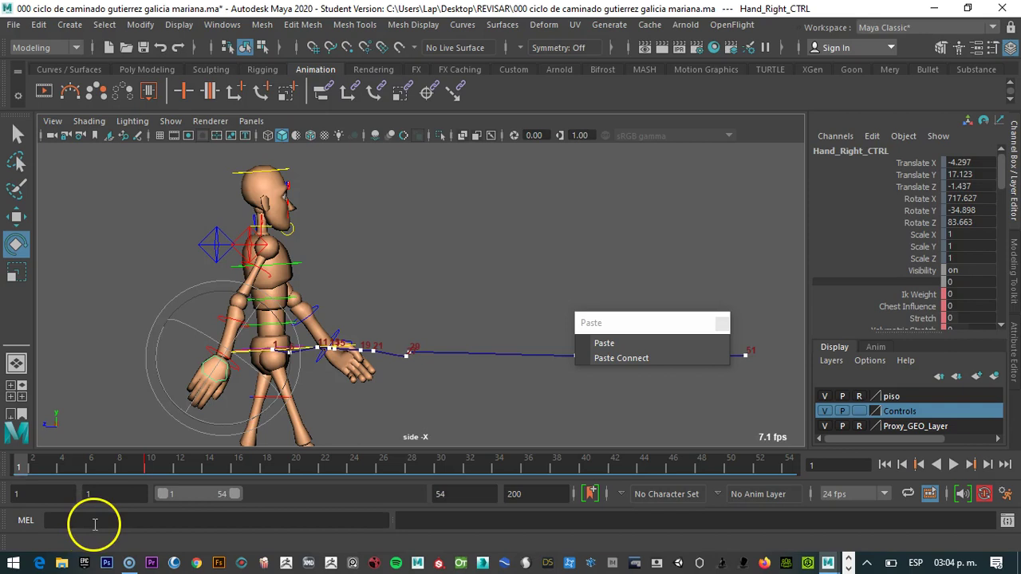
- Close the right hand's fingers at frame 10 by raising Master Grip to about 51.8
left_click(150, 467)
left_click(256, 431)
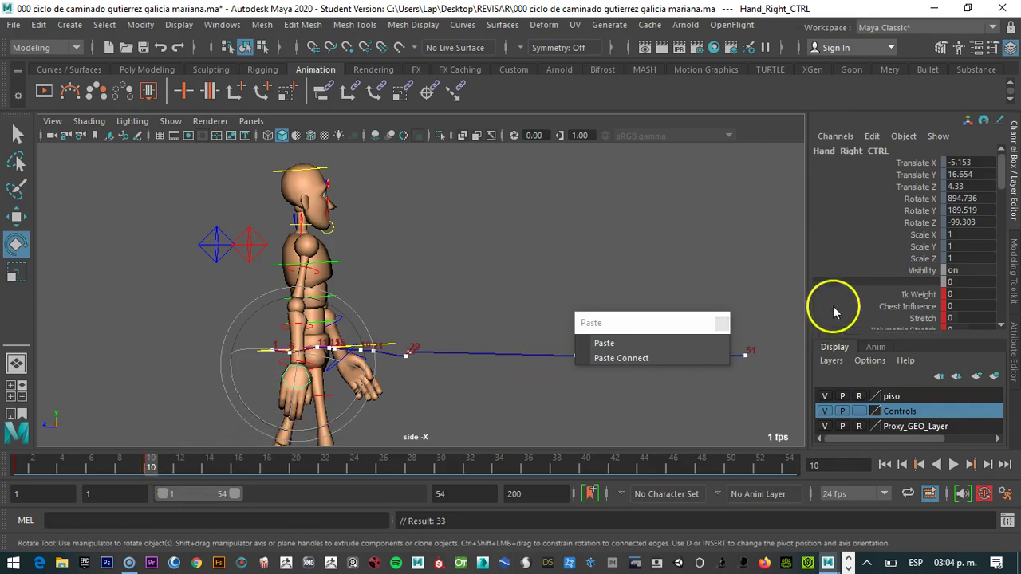
scroll(925, 239, "down", 3)
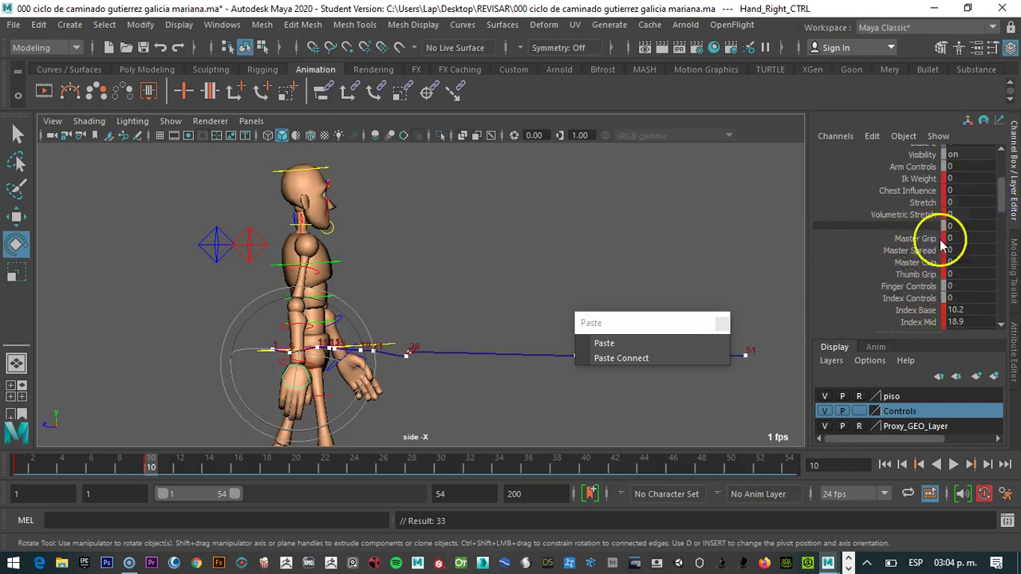
mouse_move(998, 204)
left_mouse_down()
mouse_move(994, 264)
mouse_move(992, 222)
left_mouse_up()
scroll(1001, 221, "up", 5)
left_click(910, 240)
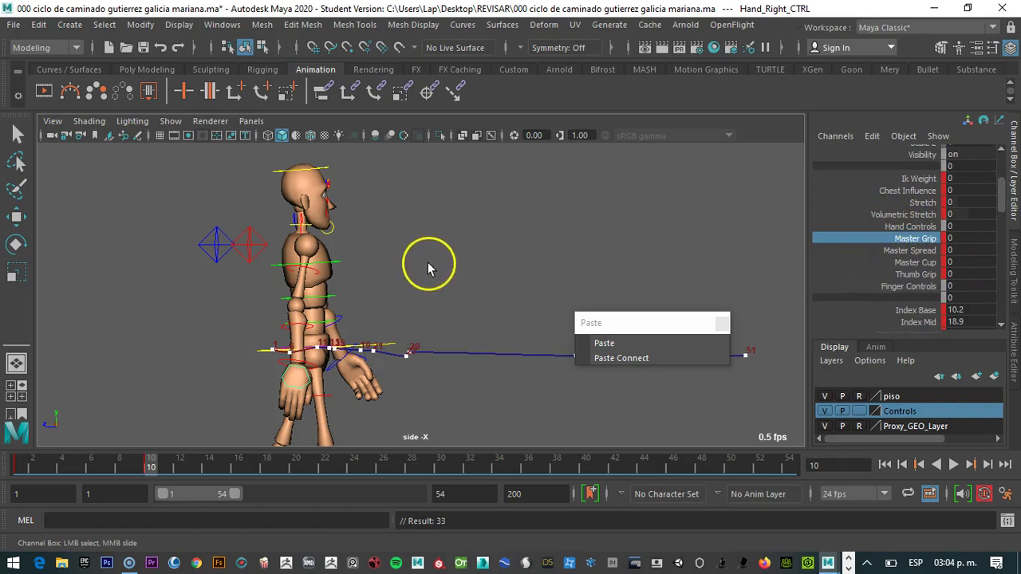
middle_click_drag(428, 267, 396, 273)
middle_click_drag(522, 256, 401, 262)
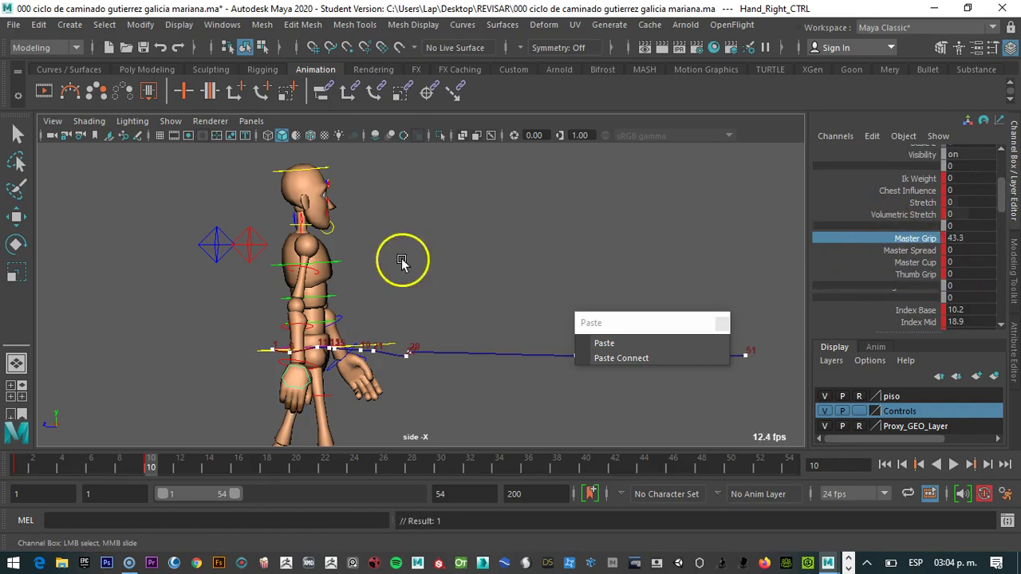
middle_click_drag(472, 260, 471, 259)
- Open the right hand's fingers at frame 27 by lowering Master Grip to about 5.3
left_click_drag(148, 464, 406, 436)
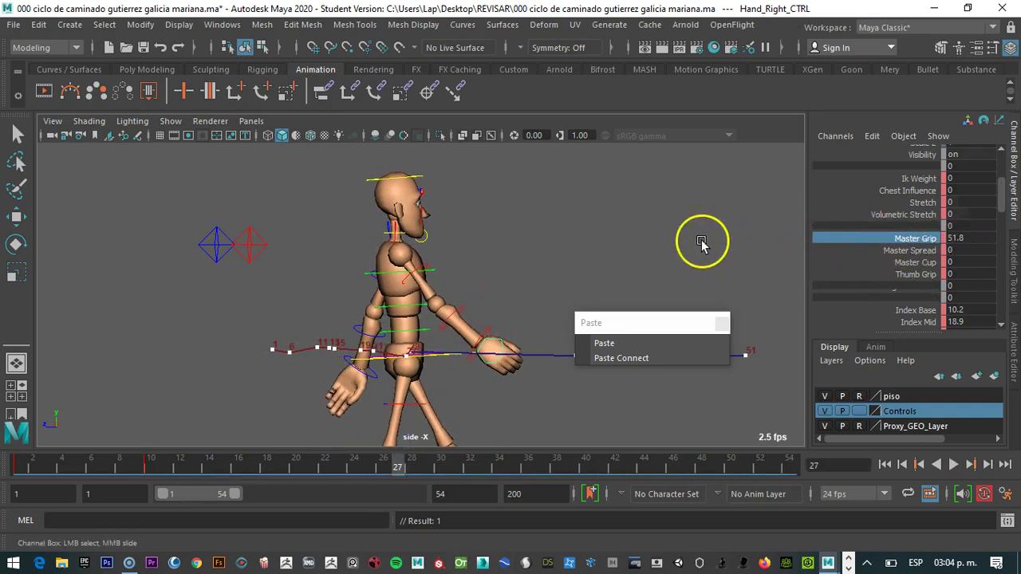
middle_click_drag(709, 239, 554, 253)
mouse_move(397, 465)
left_mouse_down()
mouse_move(23, 465)
mouse_move(171, 460)
mouse_move(63, 445)
mouse_move(91, 461)
mouse_move(399, 458)
left_mouse_up()
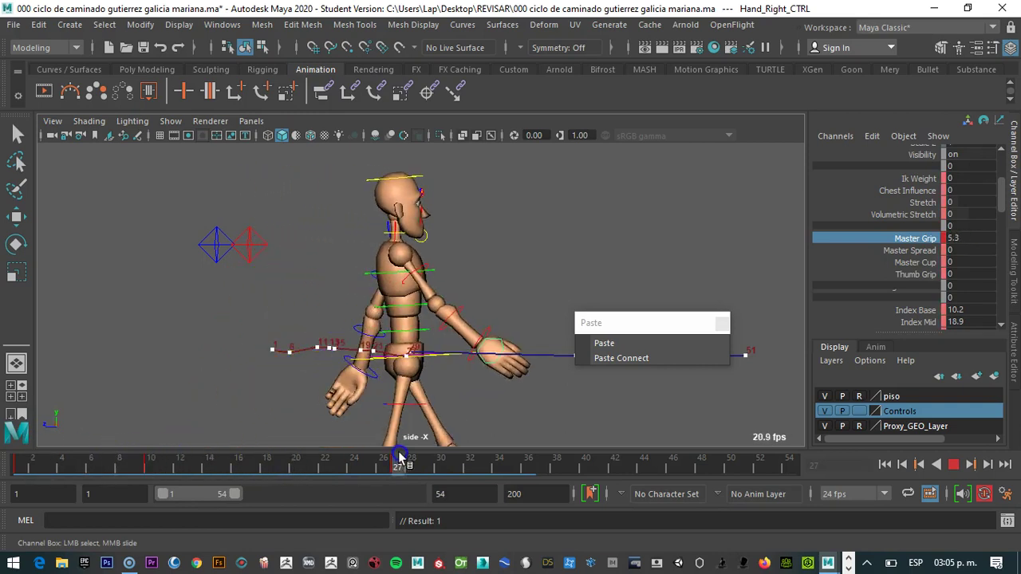
- Set Proxy_GEO_Layer to template display and select the Hand_Left_CTRL control around the left hand
left_click(376, 379)
key("e")
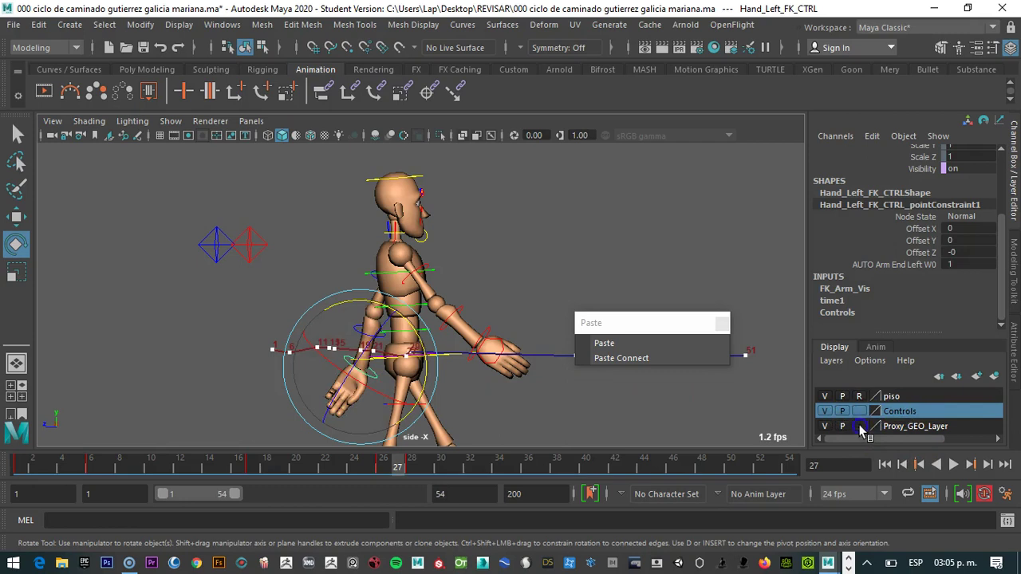
left_click(859, 427)
scroll(347, 392, "up", 2)
left_click_drag(349, 399, 346, 404)
middle_click_drag(330, 408, 355, 271, "alt")
left_click_drag(340, 308, 314, 295)
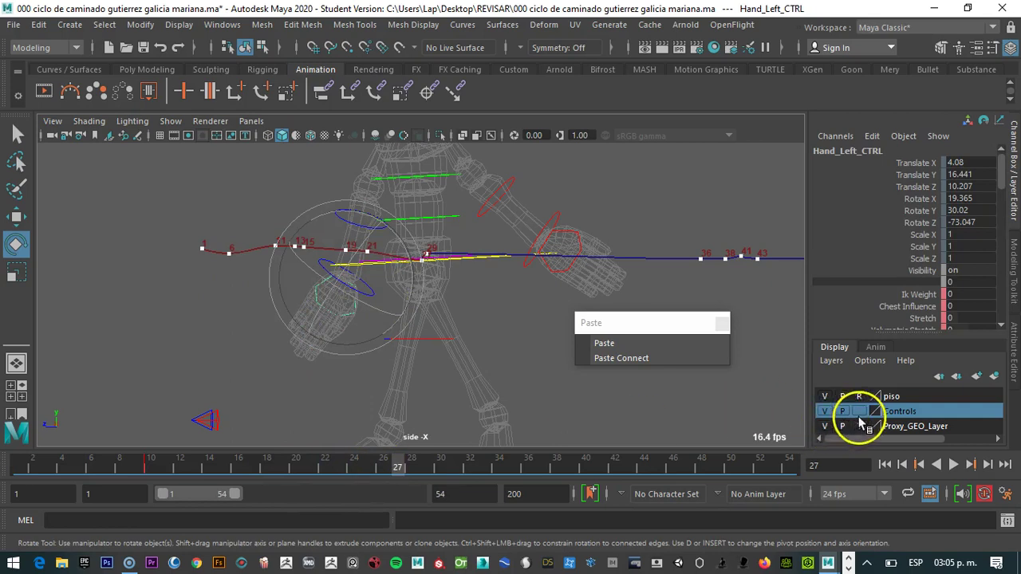
- Return Proxy_GEO_Layer to shaded reference display while keeping the Controls layer selectable
left_click(861, 411)
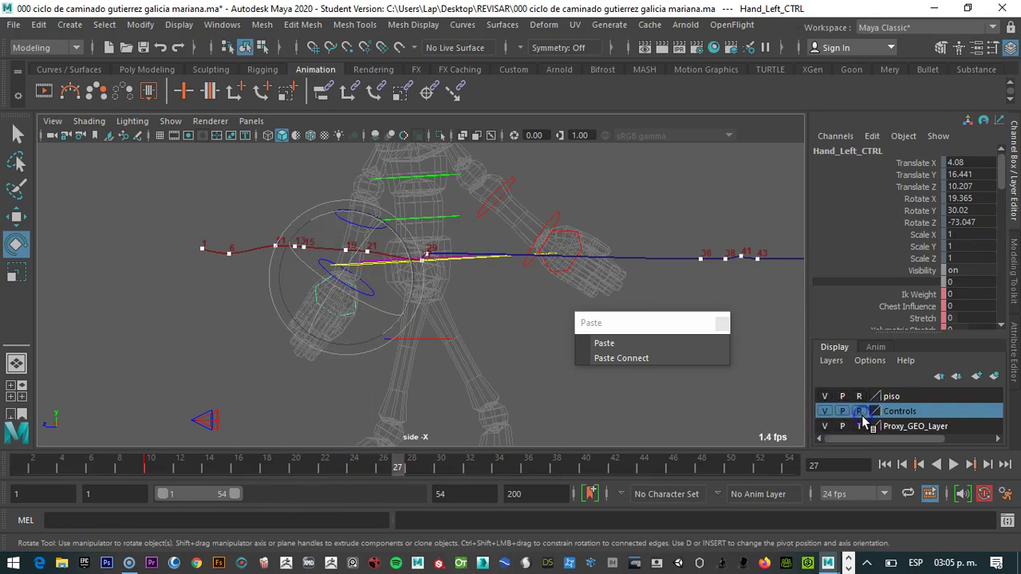
left_click(860, 427)
left_click(859, 426)
left_click(378, 382)
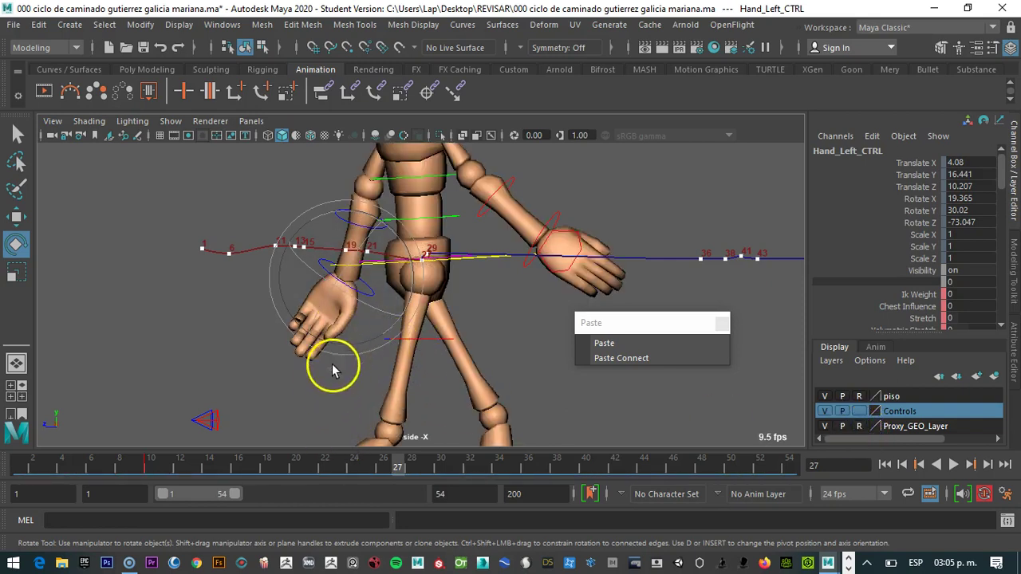
- Delete the Hand_Left_CTRL key at frame 10
left_click(221, 470)
left_click_drag(224, 472, 155, 464)
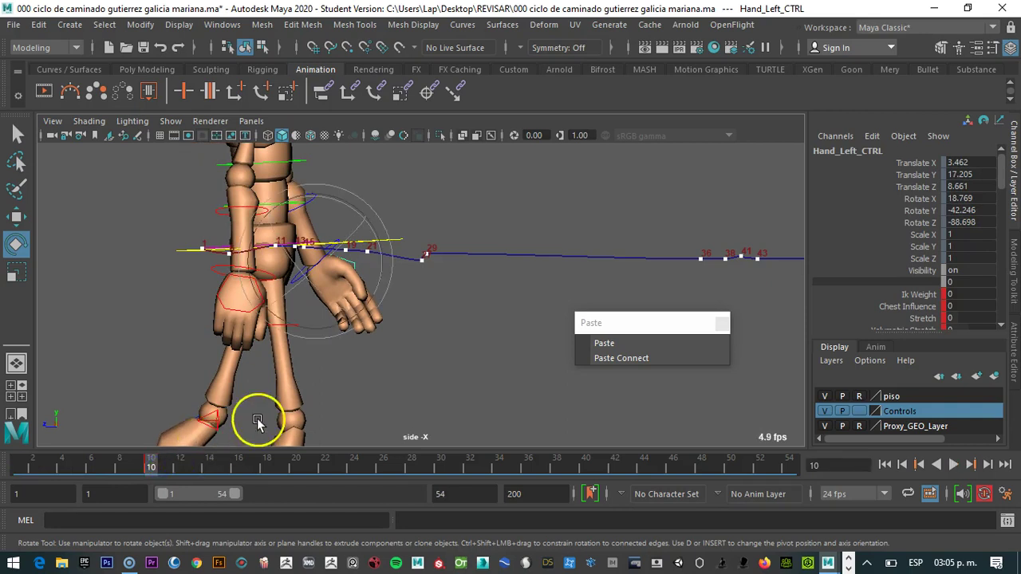
right_click(150, 464)
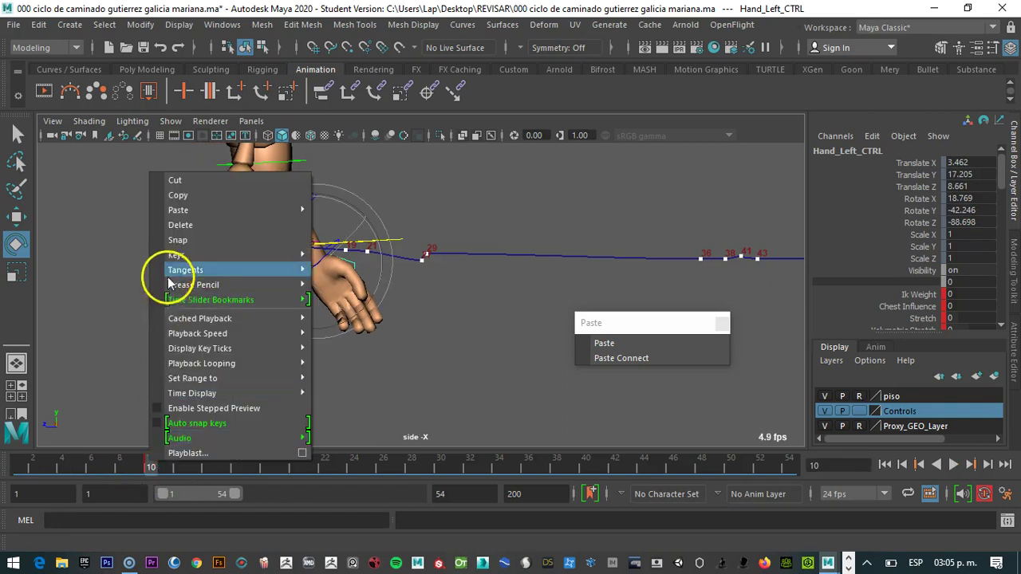
left_click(183, 220)
key("alt+v")
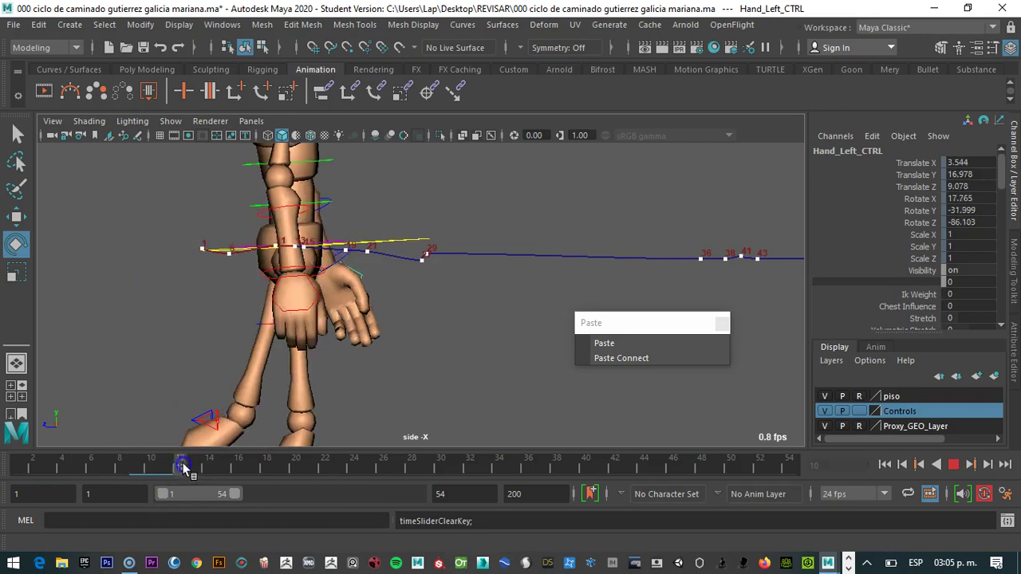
- Raise the left hand's Master Grip at frame 16 to about 72.9
left_click_drag(200, 465, 238, 465)
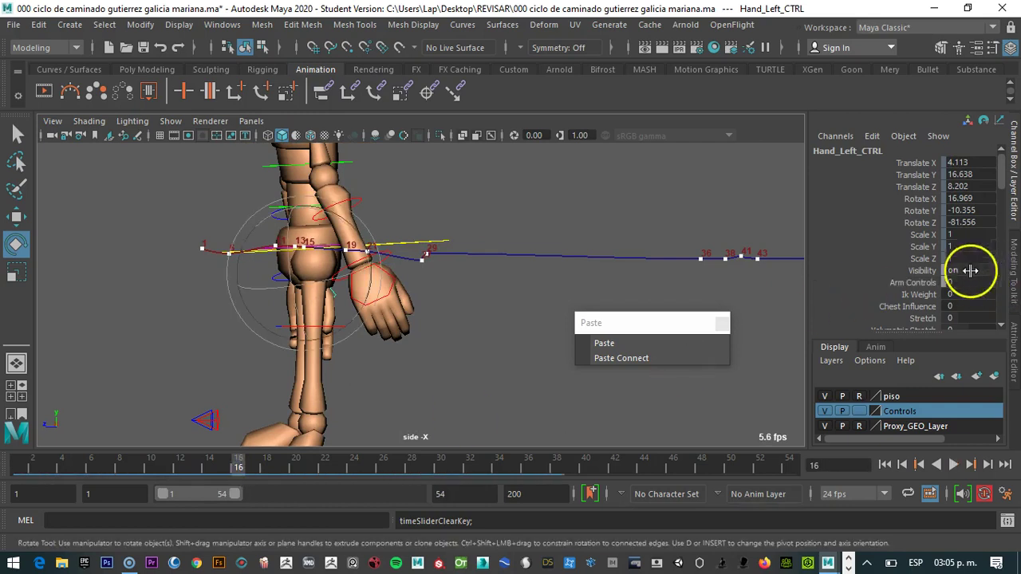
left_click_drag(998, 174, 1008, 192)
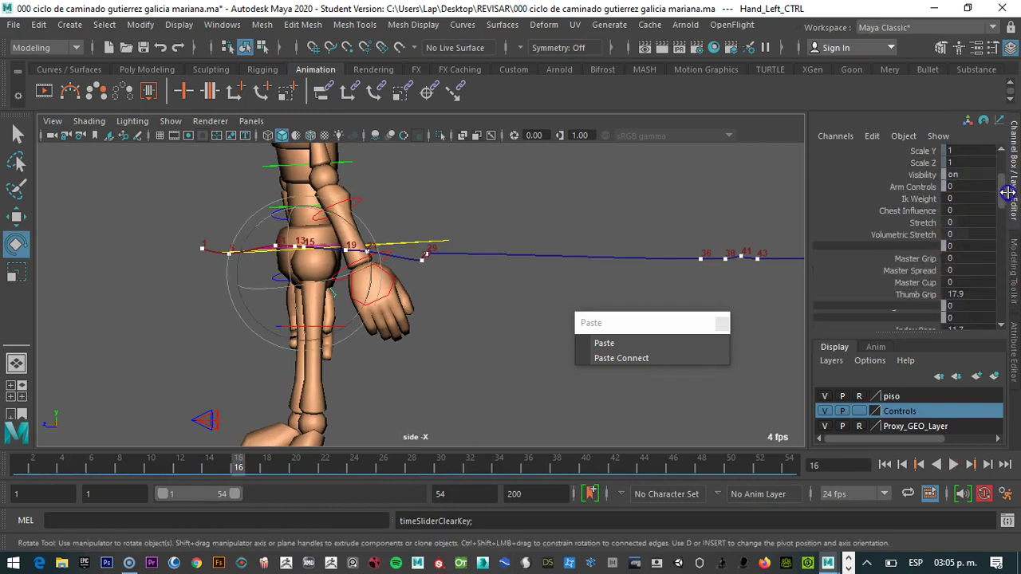
left_click(928, 260)
middle_click_drag(597, 224, 519, 202)
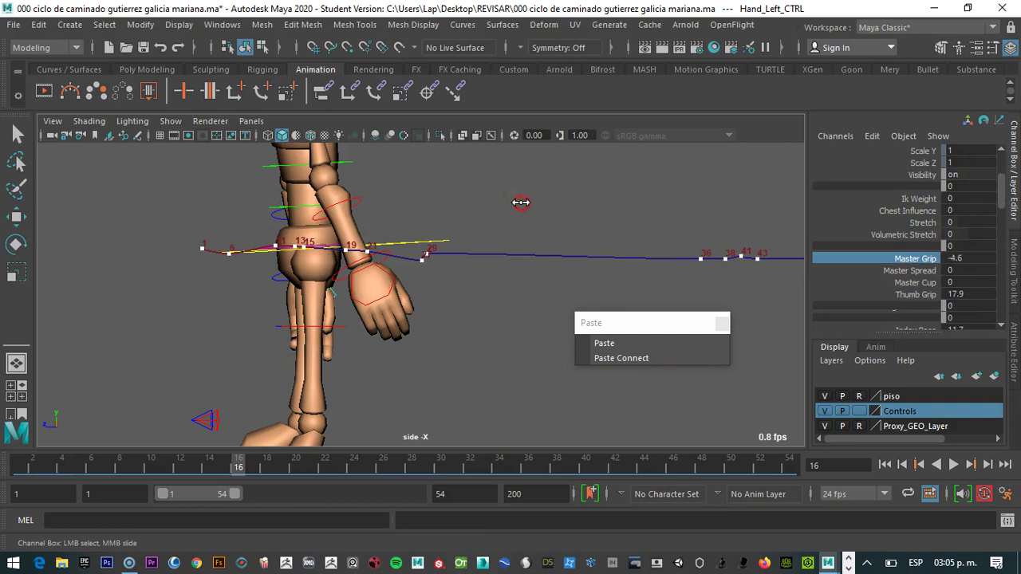
middle_click_drag(651, 200, 618, 192)
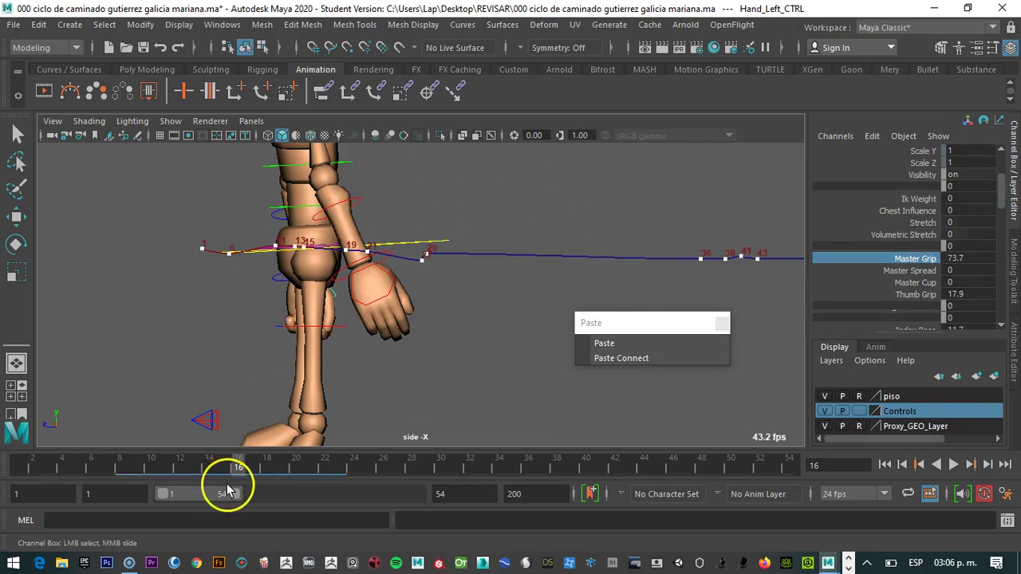
key("ctrl+z")
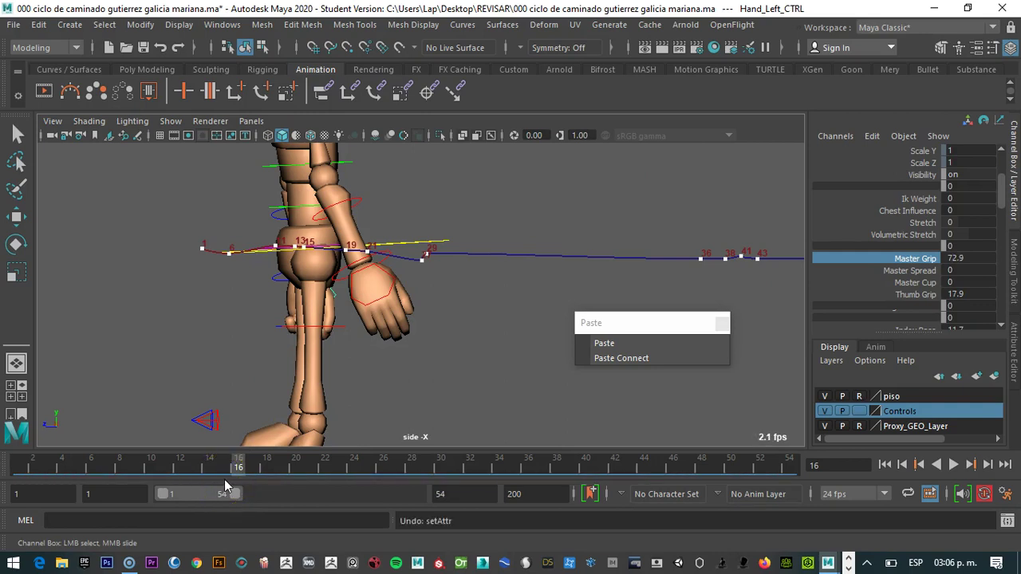
- Key Hand_Left_CTRL at frame 1 and open the fingers to a Master Grip of about -22.5
key("alt+v")
left_click_drag(72, 482, 18, 473)
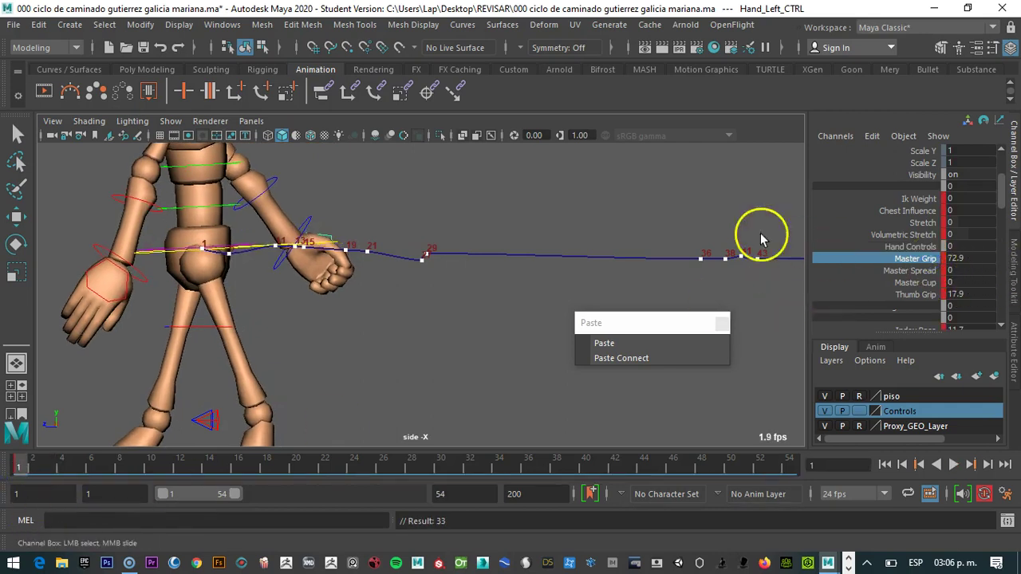
middle_click_drag(622, 209, 509, 196)
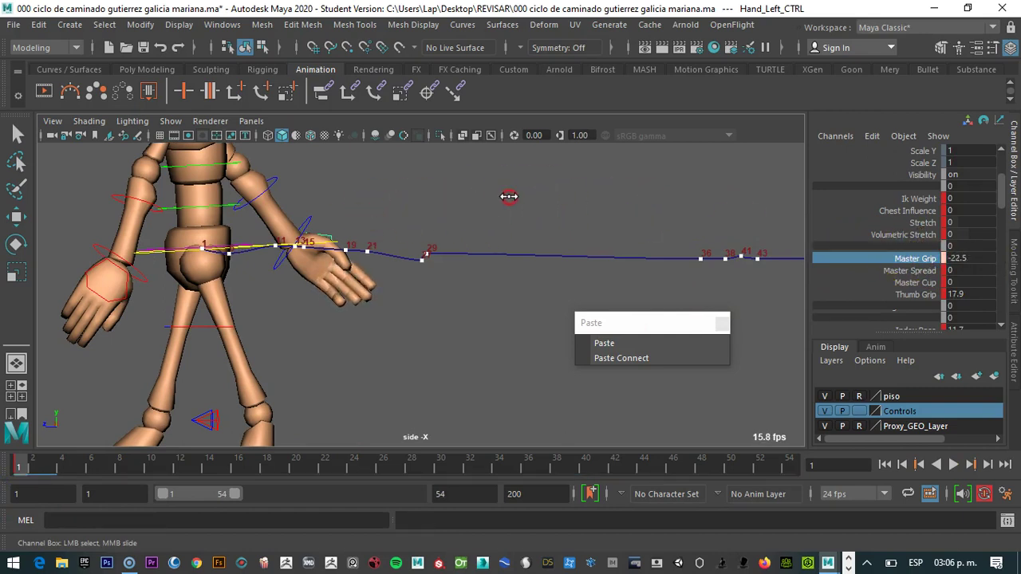
- Close the left hand's Master Grip at frame 18, open it to about -13.1 at frame 29, and review the finger motion
left_click_drag(23, 467, 264, 471)
middle_click_drag(520, 262, 271, 390)
left_click_drag(266, 467, 427, 456)
middle_click_drag(588, 194, 567, 189)
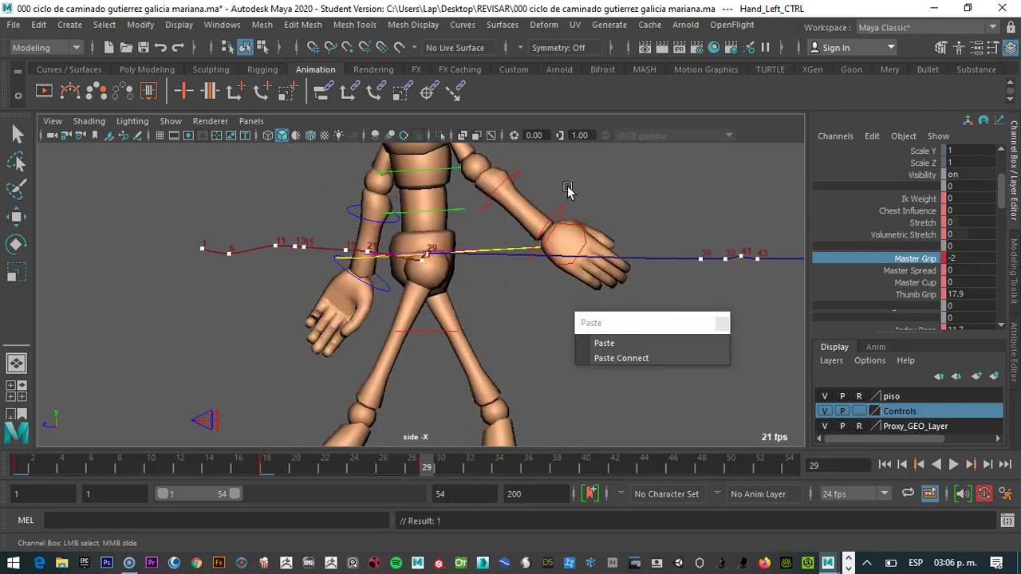
scroll(575, 198, "down", 4)
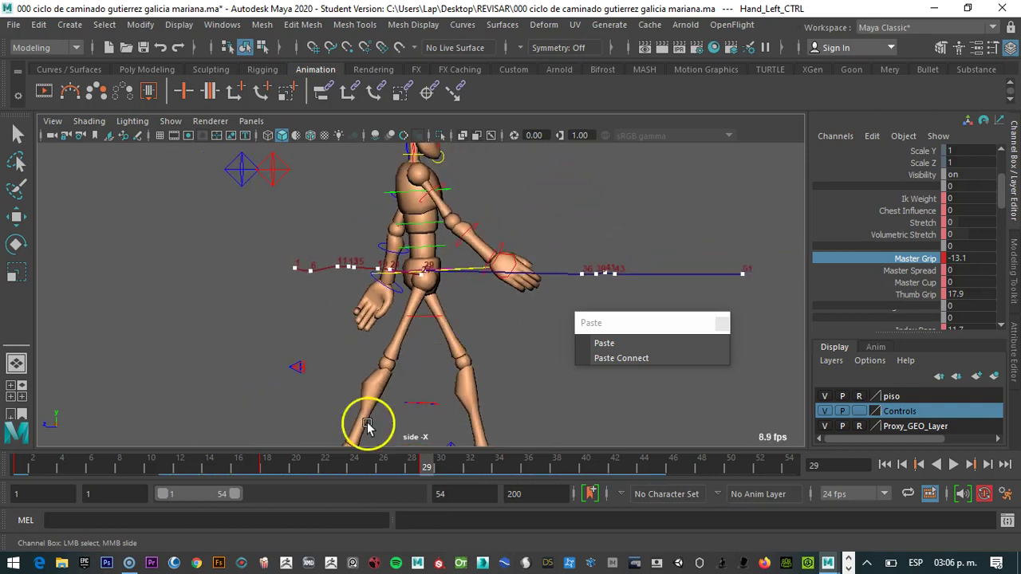
left_click_drag(423, 462, 236, 430)
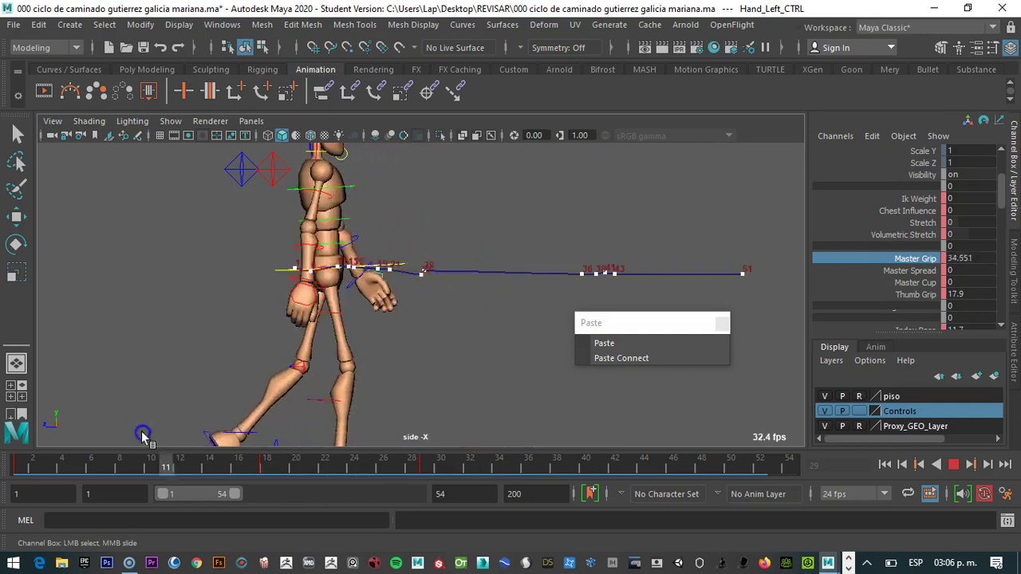
left_click_drag(8, 423, 339, 464)
scroll(326, 391, "down", 3)
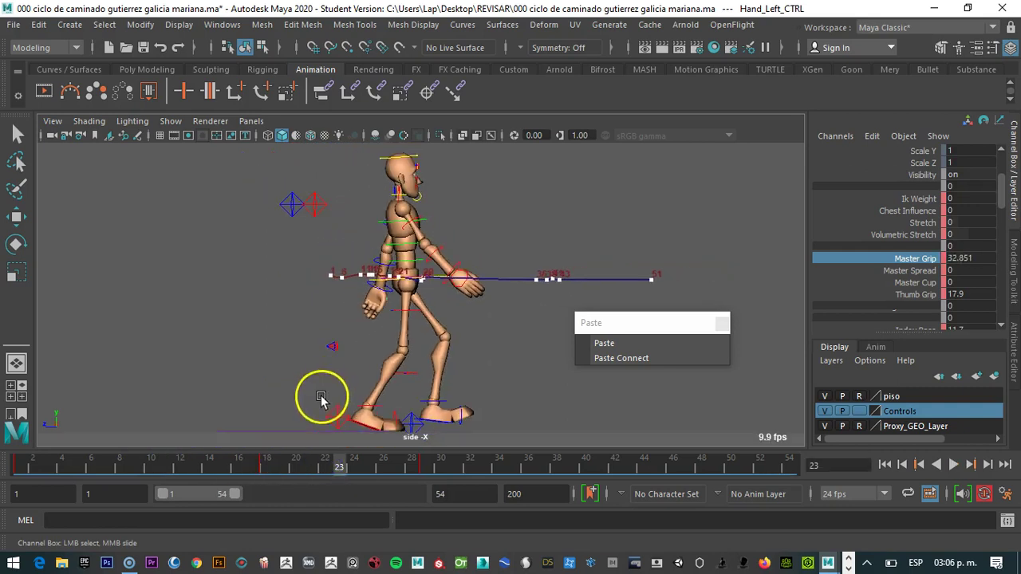
left_click_drag(249, 470, 134, 467)
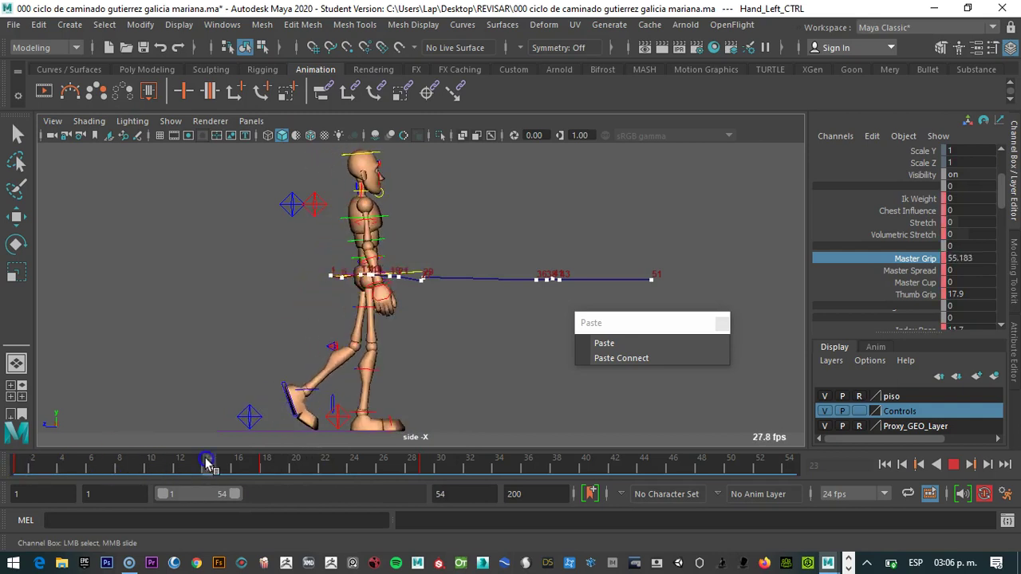
- Try to save the scene under a new name ending in "_ok" as a Maya Binary file
left_click(16, 25)
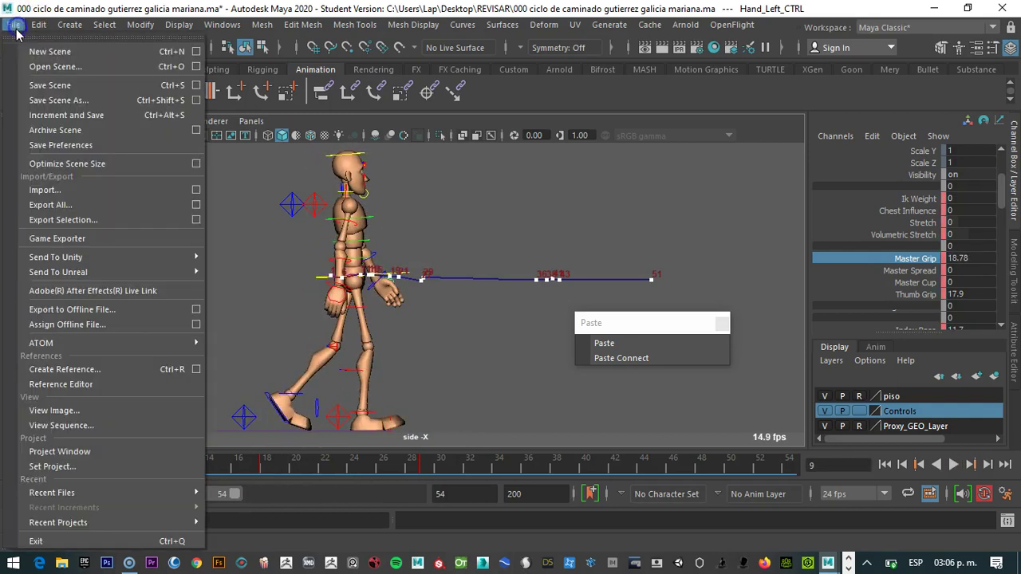
left_click(64, 102)
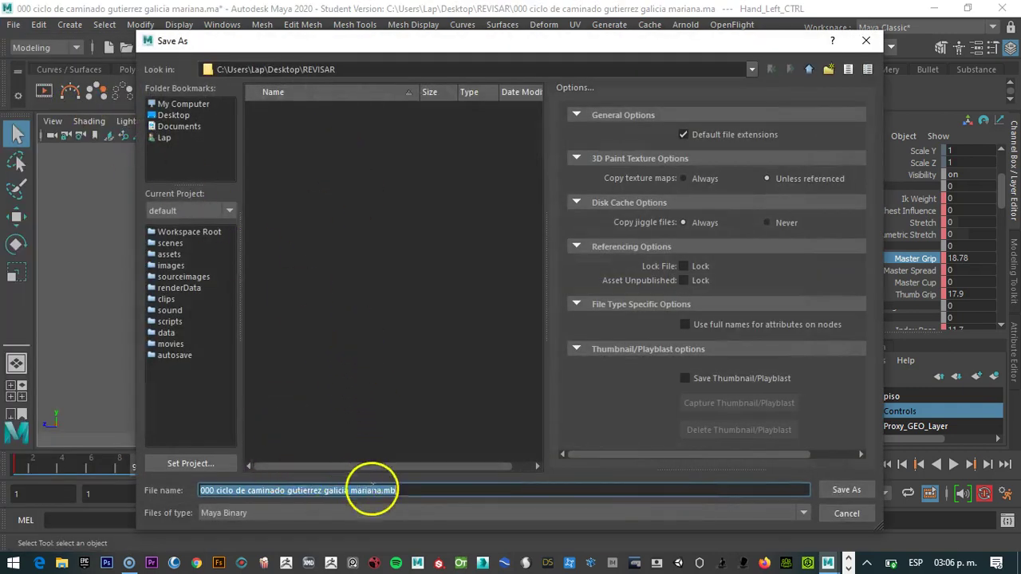
left_click(372, 490)
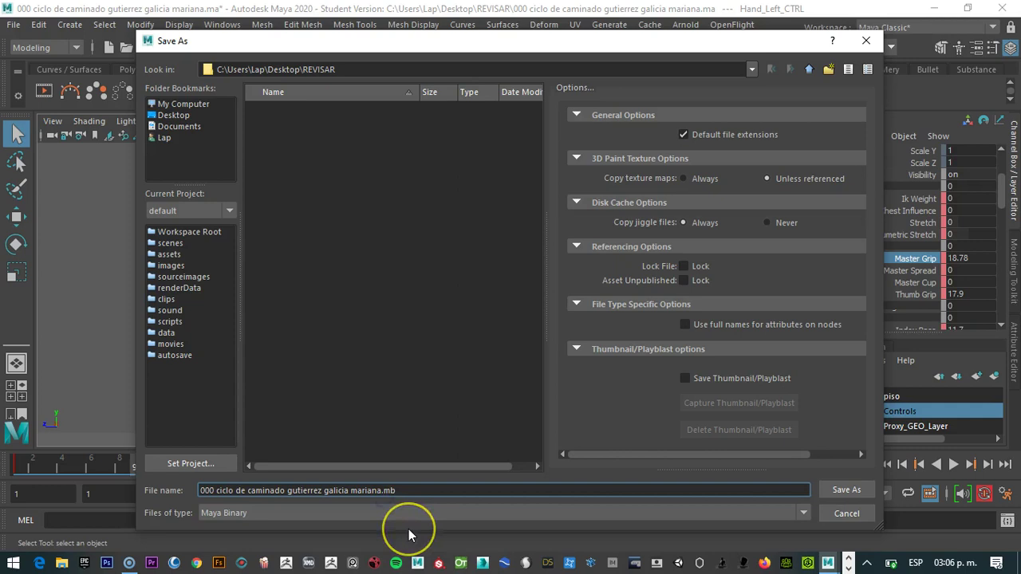
type("_ok")
left_click(851, 489)
left_click(512, 297)
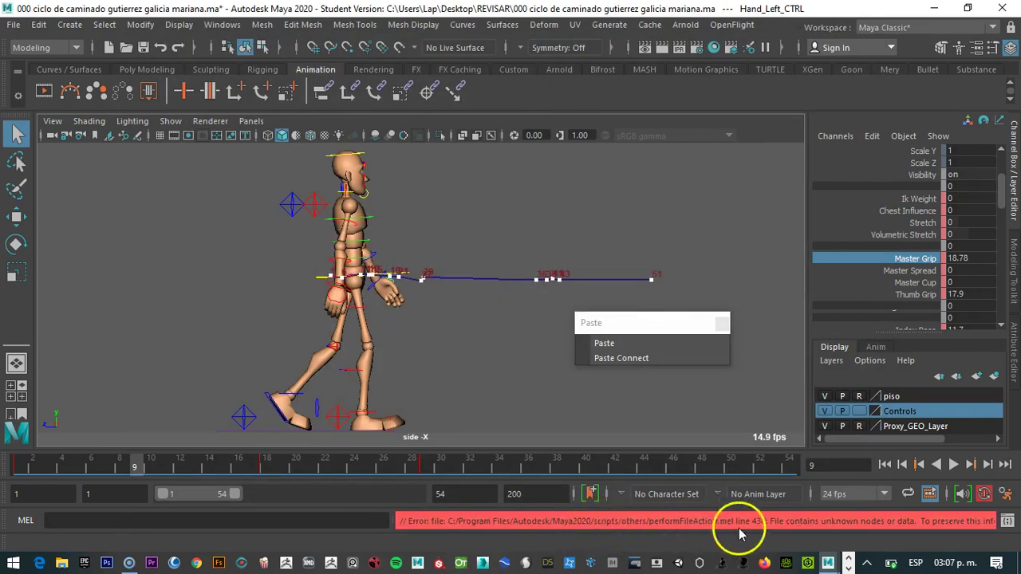
- Save the scene as a Maya ASCII file with "REVISADO" appended to the current file name
left_click(13, 25)
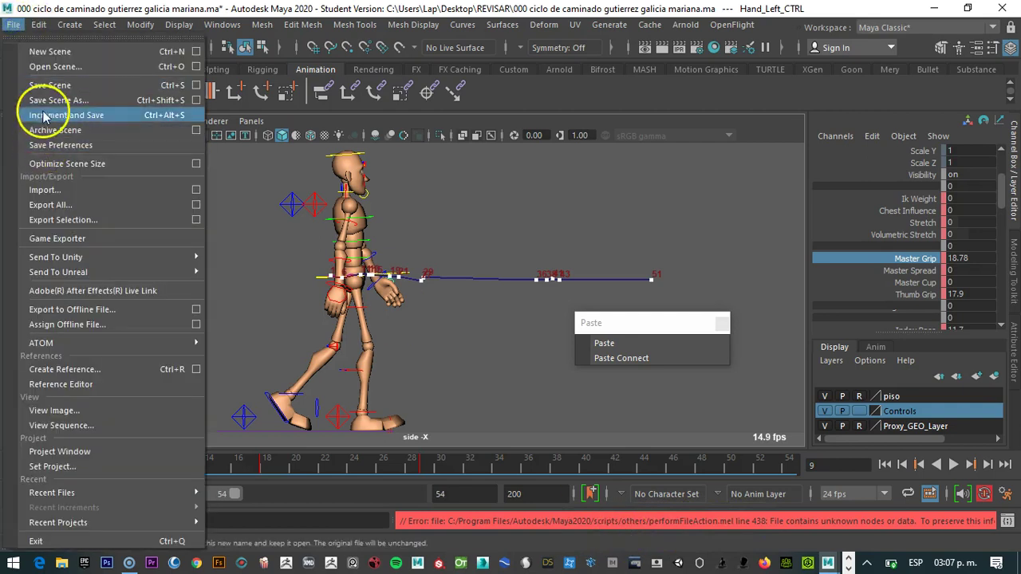
left_click(188, 323)
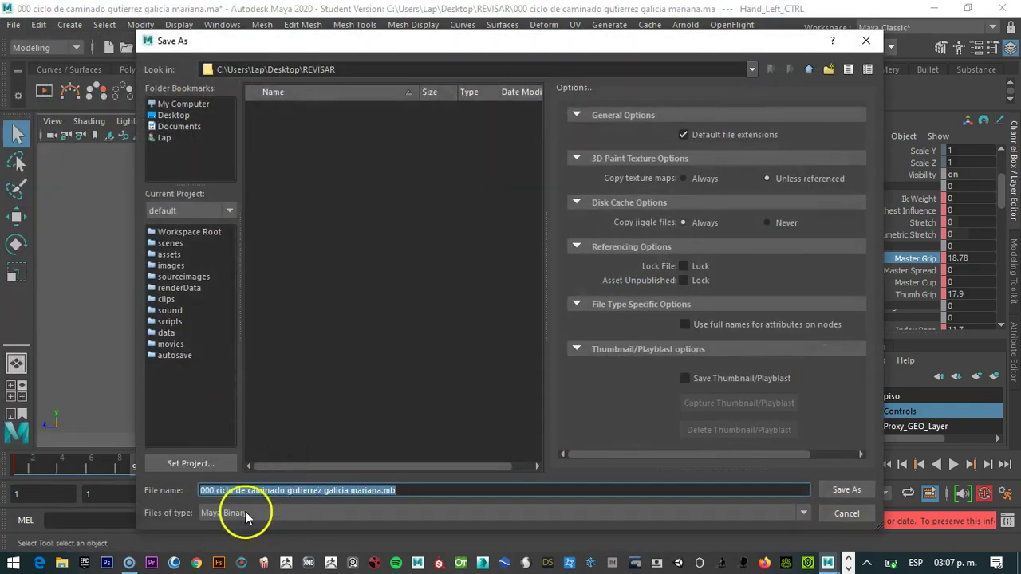
left_click(241, 517)
left_click(229, 529)
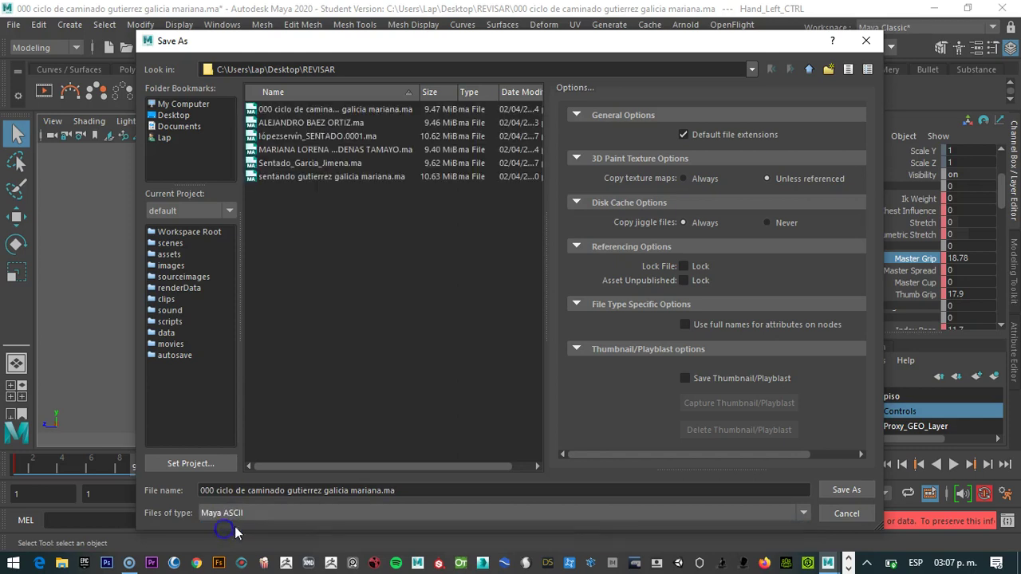
left_click(380, 491)
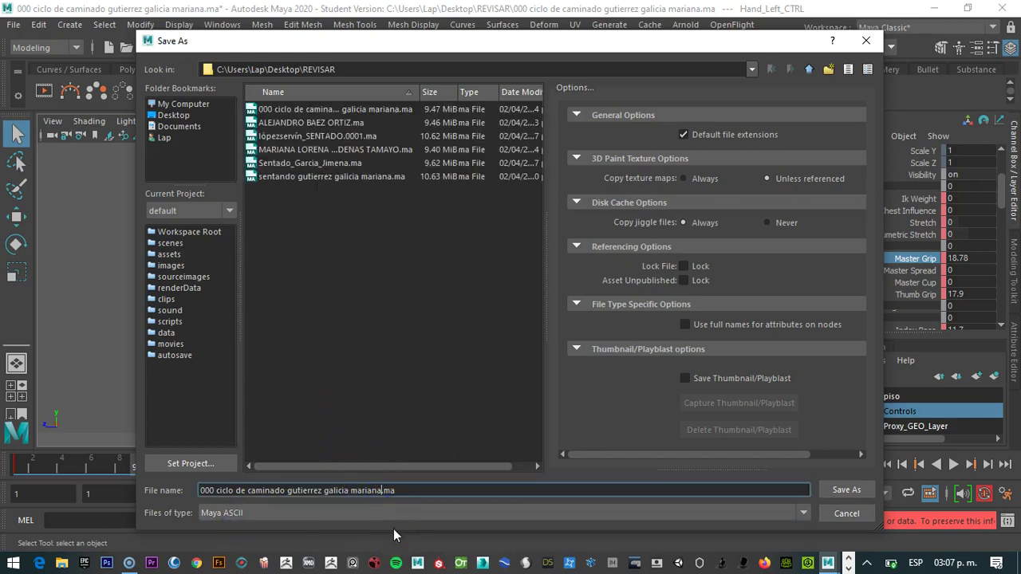
type("REVISADO")
left_click(845, 490)
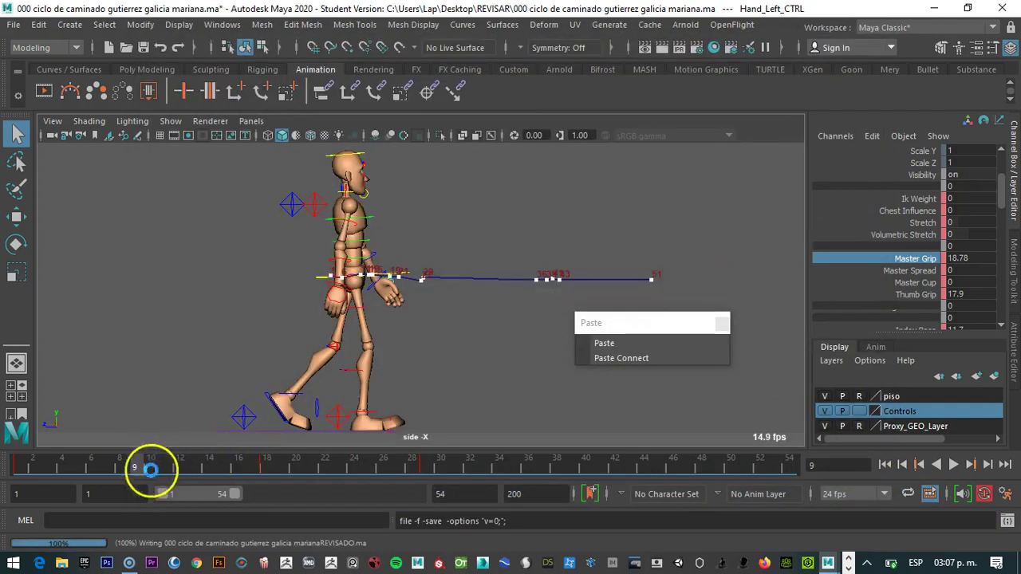
- Review the finished walk cycle from frame 27 back to frame 2
key("alt+v")
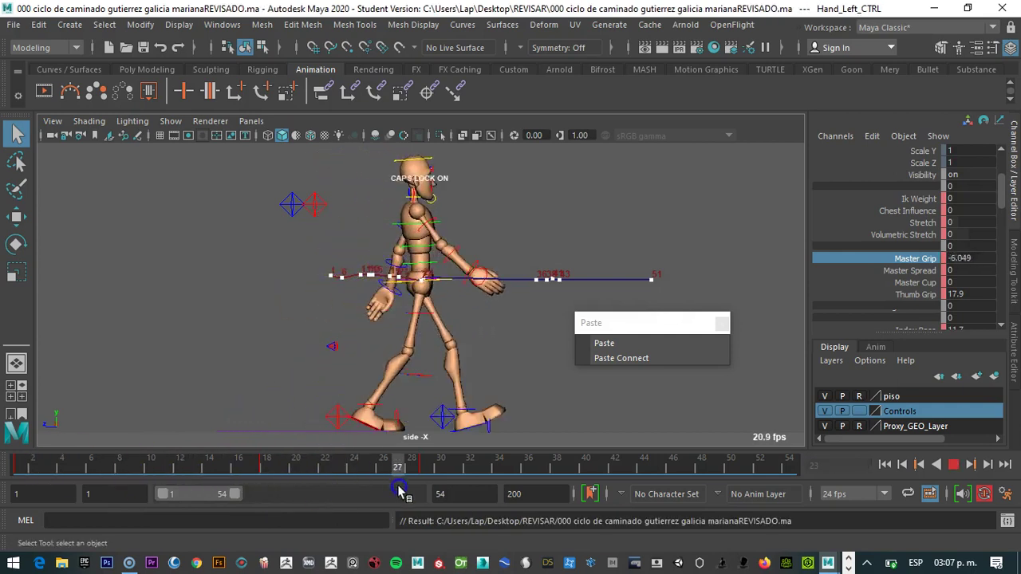
left_click(375, 247)
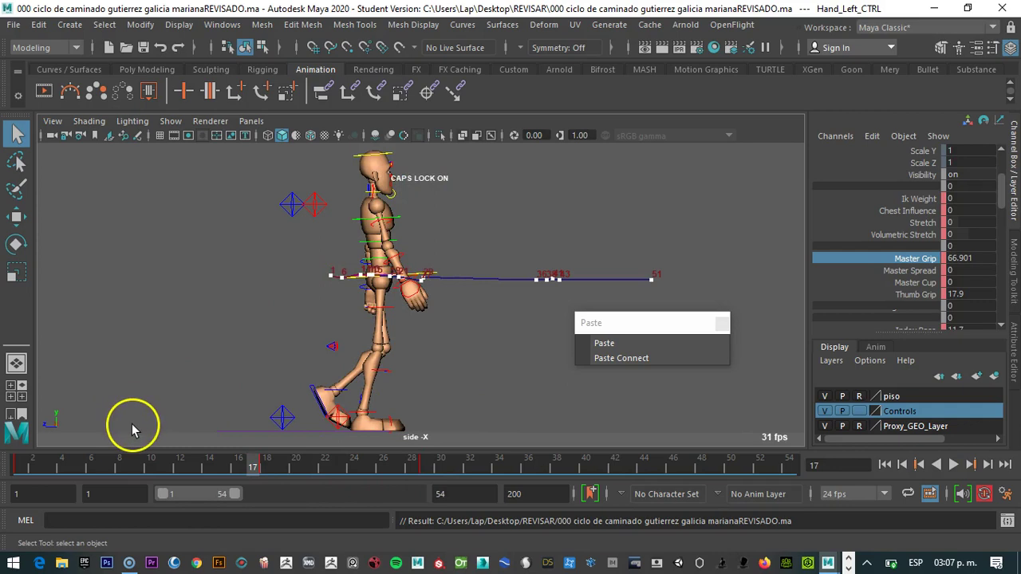
left_click_drag(148, 464, 37, 440)
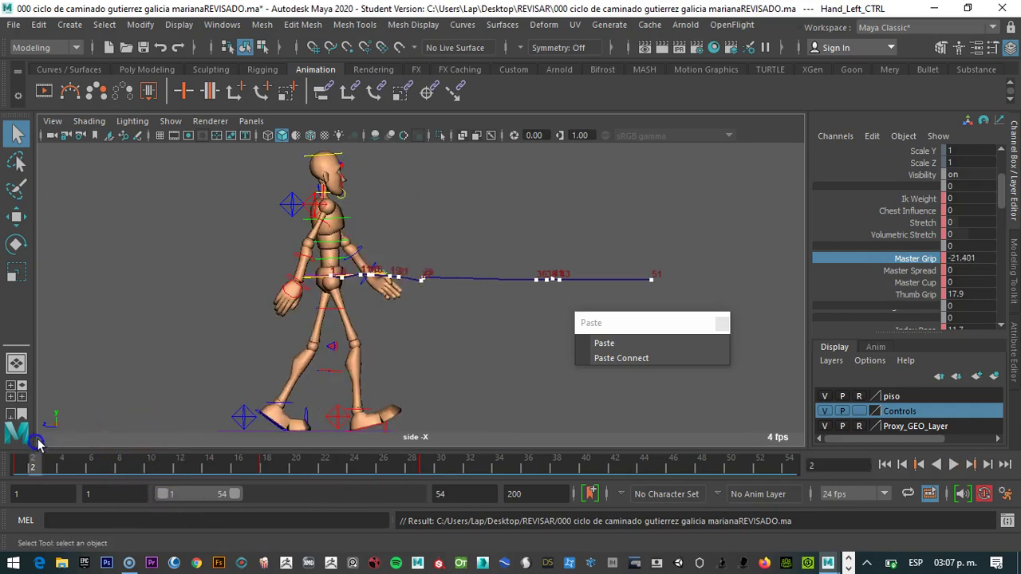